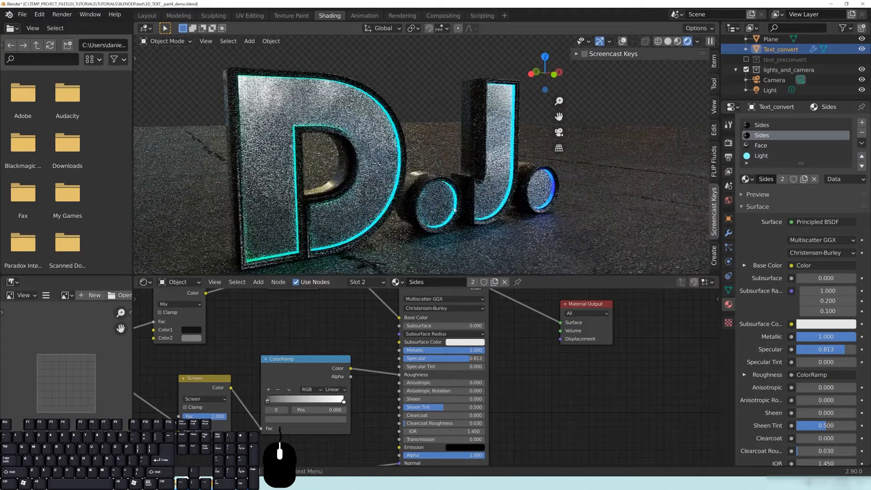
# Orbit the D.J. text, switch to wireframe shading, and move to the Layout workspace.
pyautogui.scroll(-1, 483, 201)
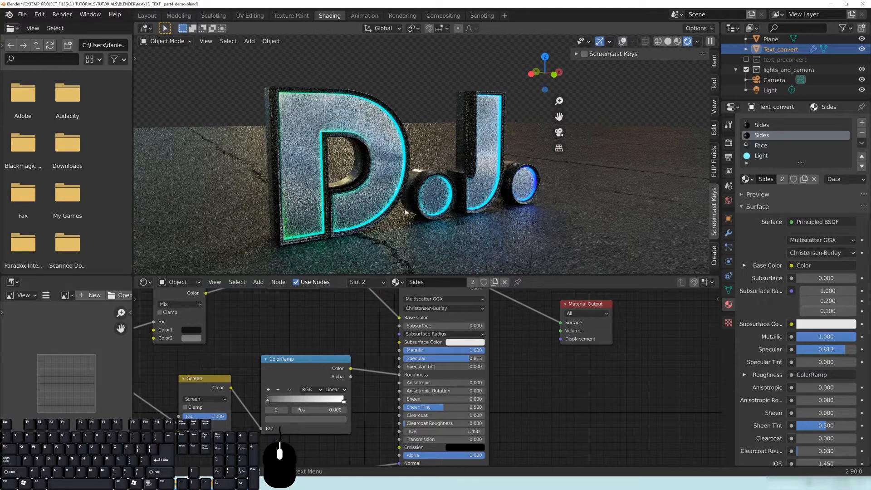
pyautogui.moveTo(490, 171); pyautogui.dragTo(481, 211, button='middle')
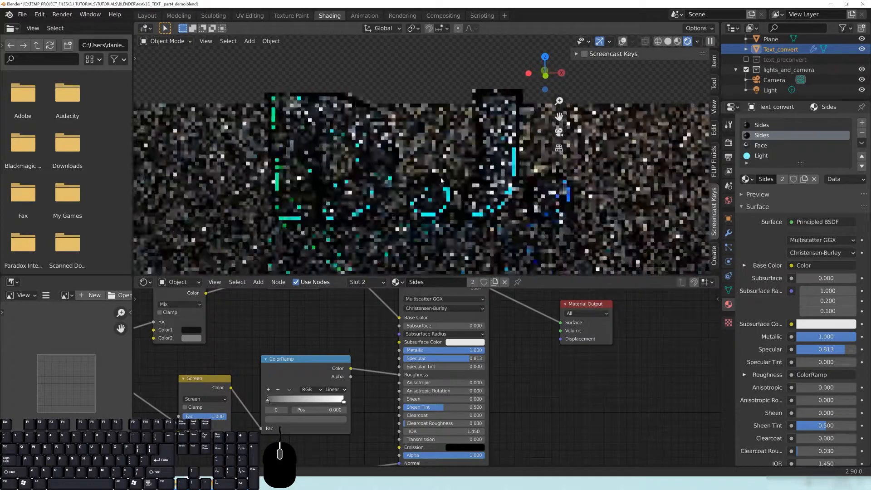
pyautogui.moveTo(480, 211); pyautogui.dragTo(449, 178, button='middle')
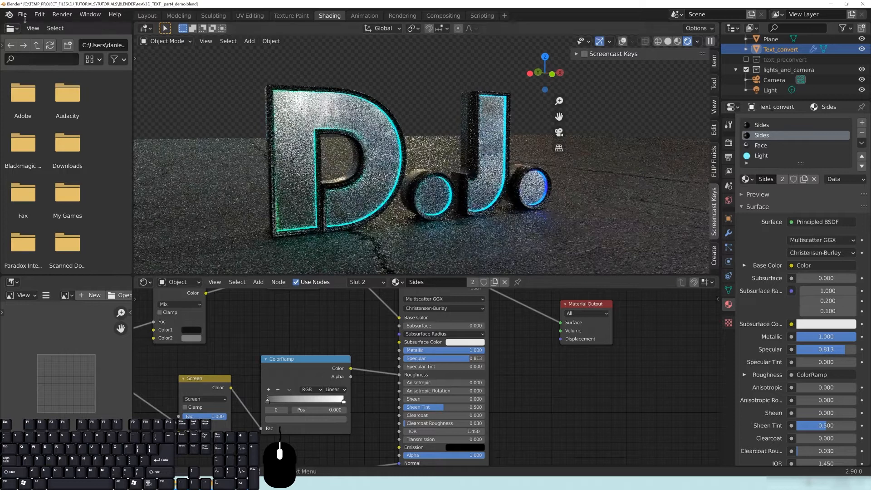
pyautogui.press('z')
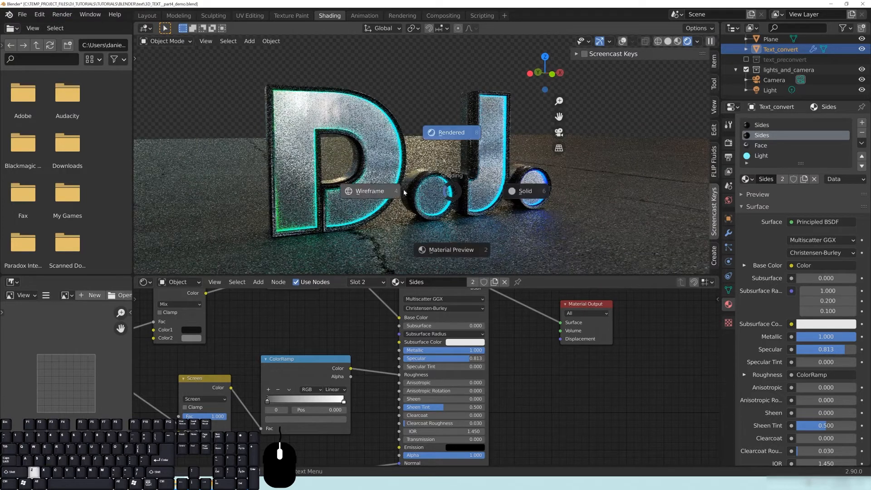
pyautogui.click(354, 190)
pyautogui.click(147, 16)
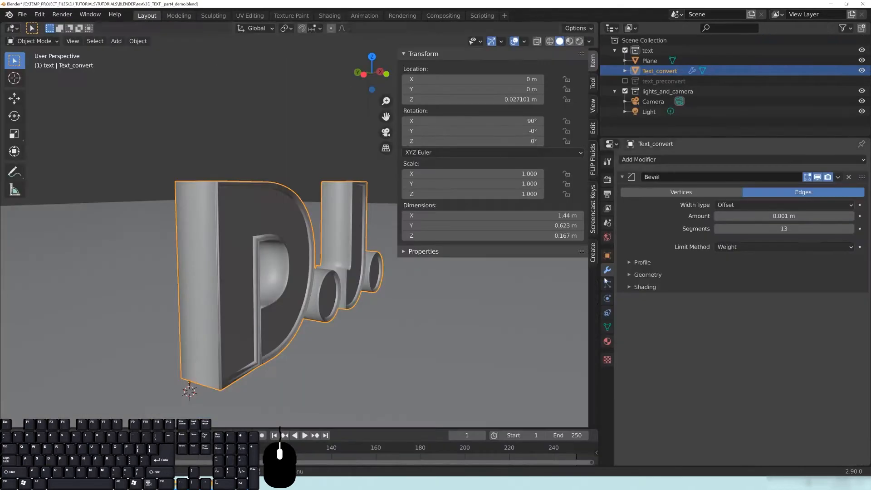
# Close the side panel, orbit and zoom around the D.J. text, then look through the scene camera.
pyautogui.moveTo(353, 261); pyautogui.dragTo(276, 262, button='middle')
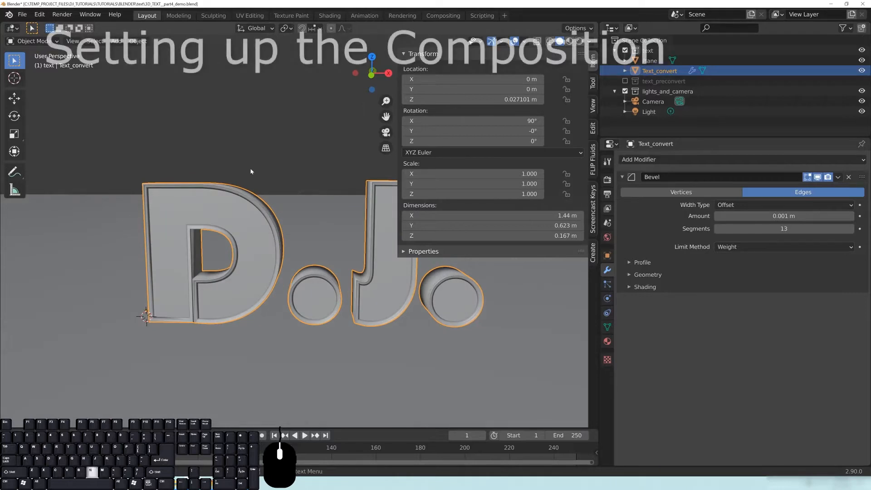
pyautogui.press('n')
pyautogui.moveTo(250, 244); pyautogui.dragTo(269, 241, button='middle')
pyautogui.scroll(-2, 355, 252)
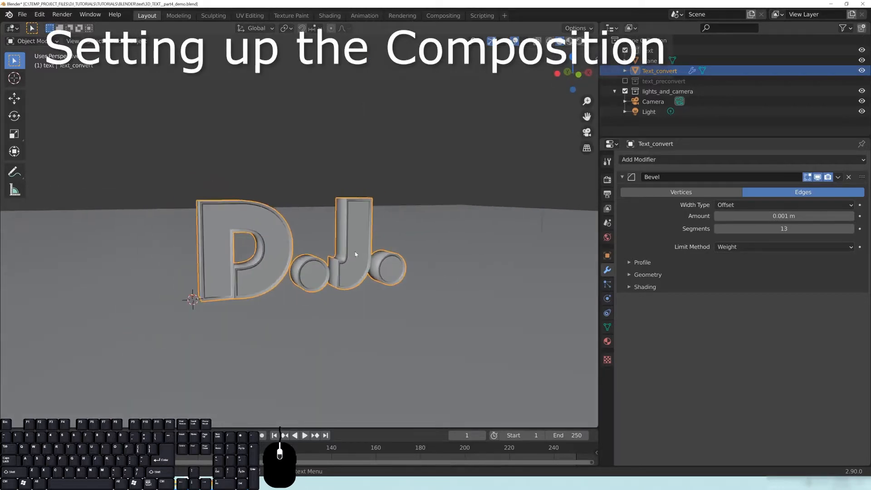
pyautogui.moveTo(356, 251); pyautogui.dragTo(343, 253, button='middle')
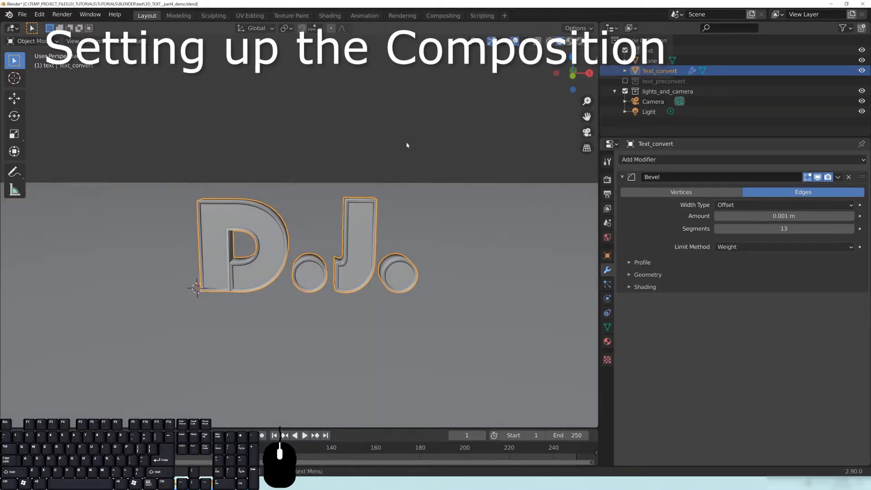
pyautogui.moveTo(396, 264); pyautogui.dragTo(382, 239, button='middle')
pyautogui.scroll(-3, 340, 246)
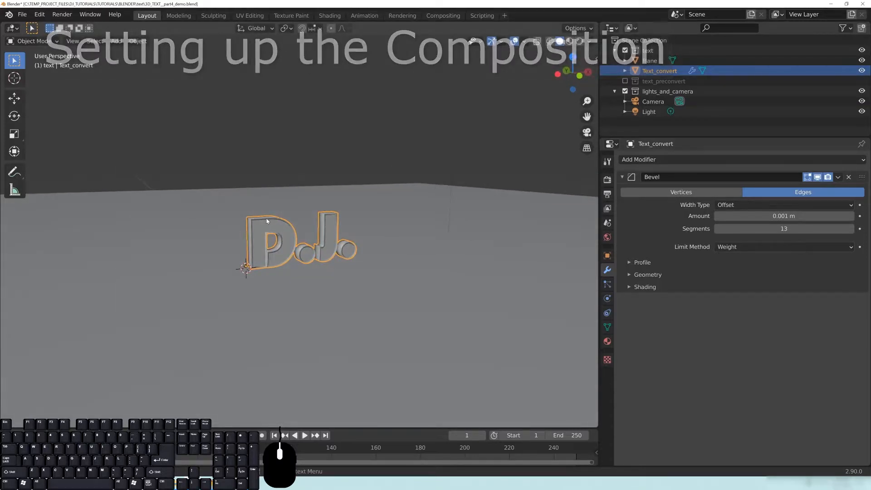
pyautogui.press('KP_0')
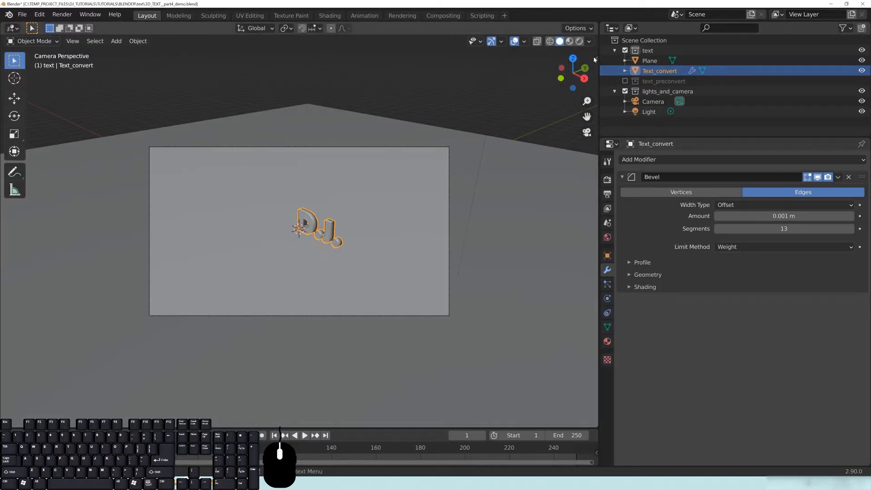
# Show screencast keys in the side panel, select the scene camera, and return to camera view.
pyautogui.click(595, 58)
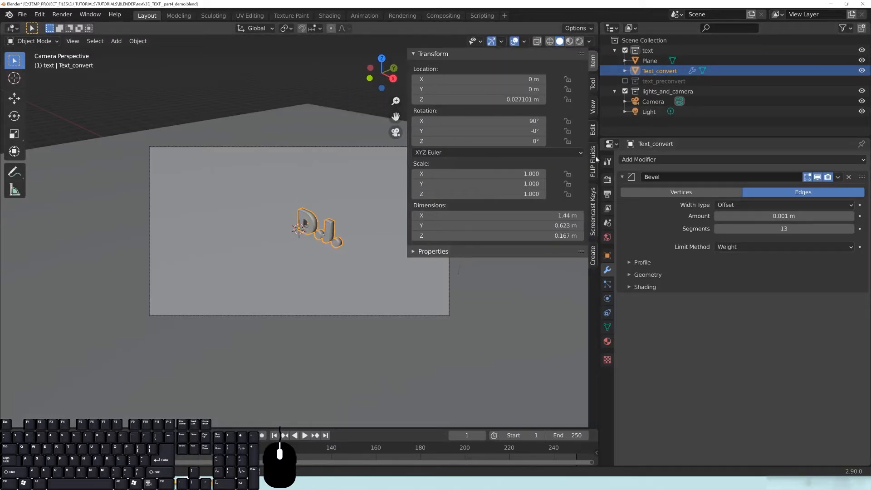
pyautogui.click(595, 227)
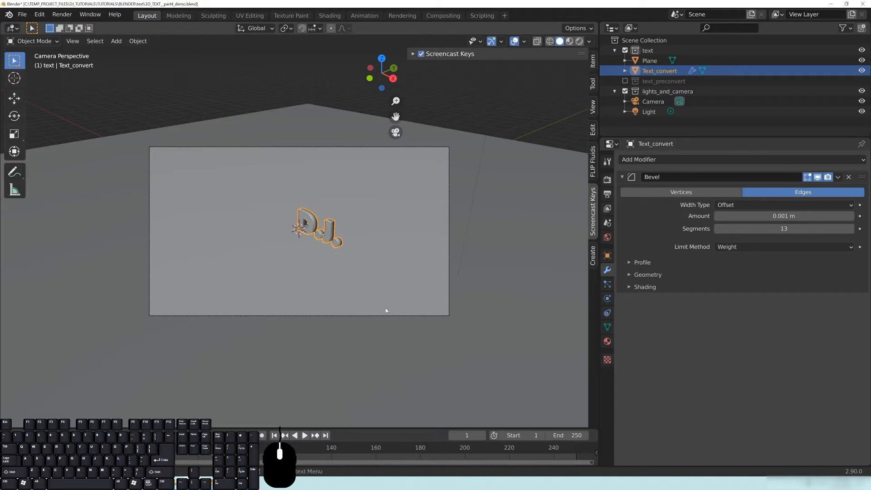
pyautogui.moveTo(268, 262); pyautogui.dragTo(340, 214, button='middle')
pyautogui.scroll(-3, 277, 250)
pyautogui.click(291, 207)
pyautogui.press('KP_0')
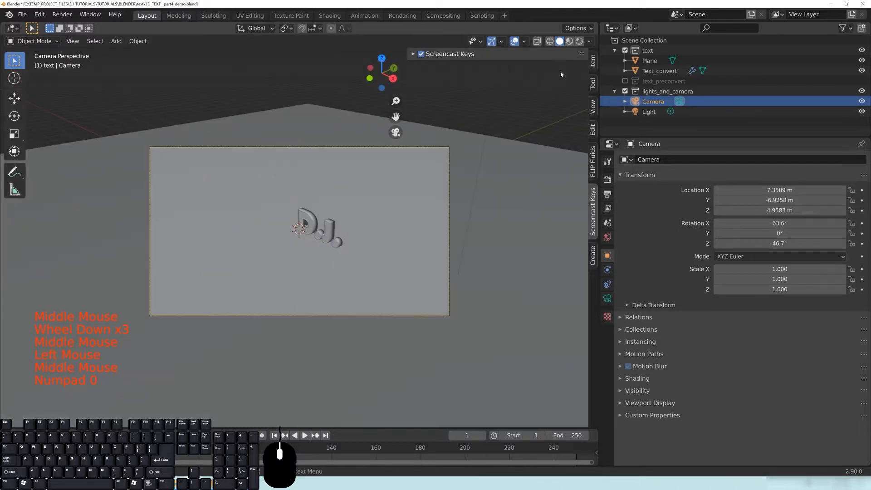
# Enable Lock Camera to View and swing the camera to a new angle on the text.
pyautogui.click(593, 107)
pyautogui.click(486, 179)
pyautogui.click(485, 179)
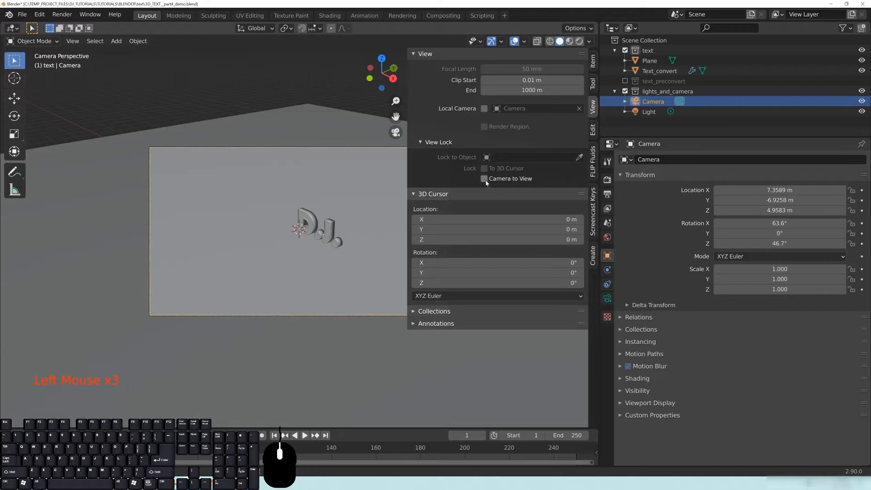
pyautogui.moveTo(390, 181); pyautogui.dragTo(346, 176, button='middle')
pyautogui.press('n')
# Select only the D.J. text object and orbit the locked camera further around it.
pyautogui.press('a')
pyautogui.moveTo(325, 273); pyautogui.dragTo(326, 274, button='middle')
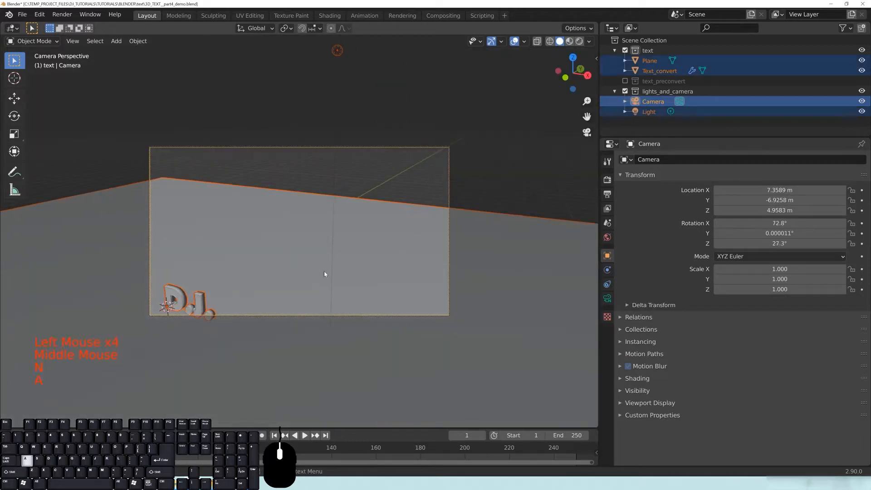
pyautogui.click(197, 301)
pyautogui.moveTo(254, 292)
pyautogui.mouseDown(button='middle')
pyautogui.moveTo(245, 294)
pyautogui.moveTo(253, 288)
pyautogui.mouseUp(button='middle')
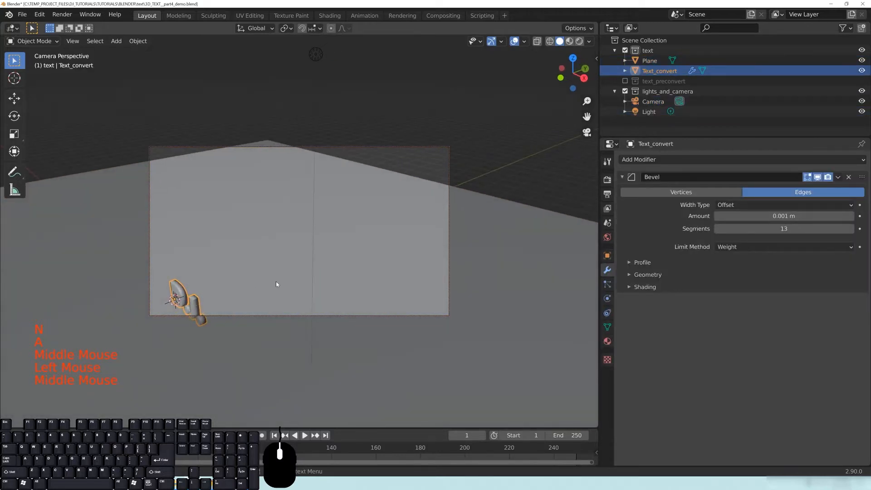
pyautogui.moveTo(304, 274); pyautogui.dragTo(386, 240, button='middle')
# Zoom and pan the locked camera until the D.J. text is centred and fills the frame.
pyautogui.scroll(8, 328, 257)
pyautogui.moveTo(348, 265); pyautogui.dragTo(389, 266, button='middle')
pyautogui.scroll(-2, 343, 260)
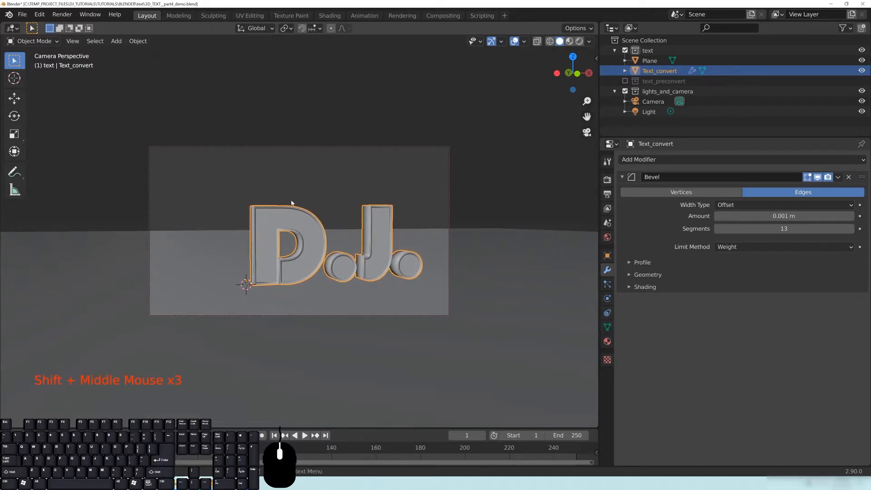
pyautogui.keyDown('shift'); pyautogui.moveTo(334, 269); pyautogui.dragTo(374, 275, button='middle'); pyautogui.keyUp('shift')
pyautogui.scroll(1, 373, 273)
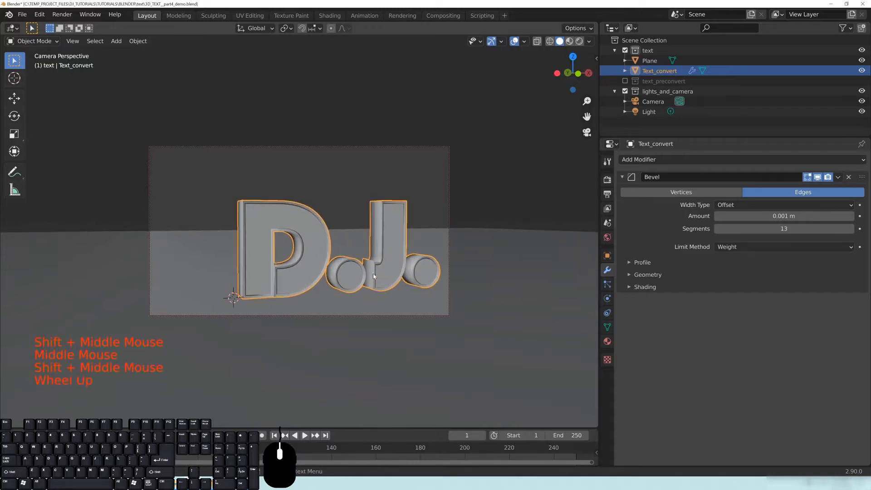
pyautogui.keyDown('shift'); pyautogui.scroll(-1, 374, 272); pyautogui.keyUp('shift')
pyautogui.scroll(-1, 383, 273)
pyautogui.moveTo(373, 257); pyautogui.dragTo(332, 254, button='middle')
# Split the 3D view into several side-by-side viewports.
pyautogui.scroll(1, 334, 258)
pyautogui.scroll(-1, 322, 242)
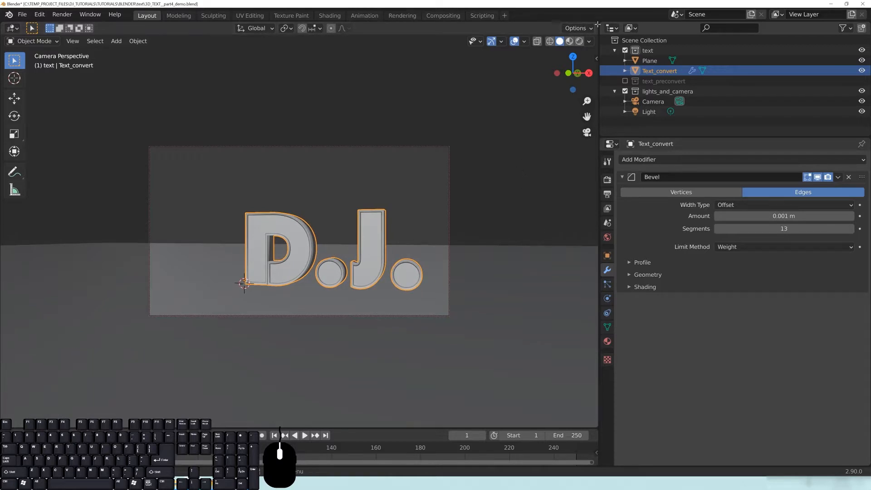
pyautogui.moveTo(596, 22); pyautogui.dragTo(278, 180)
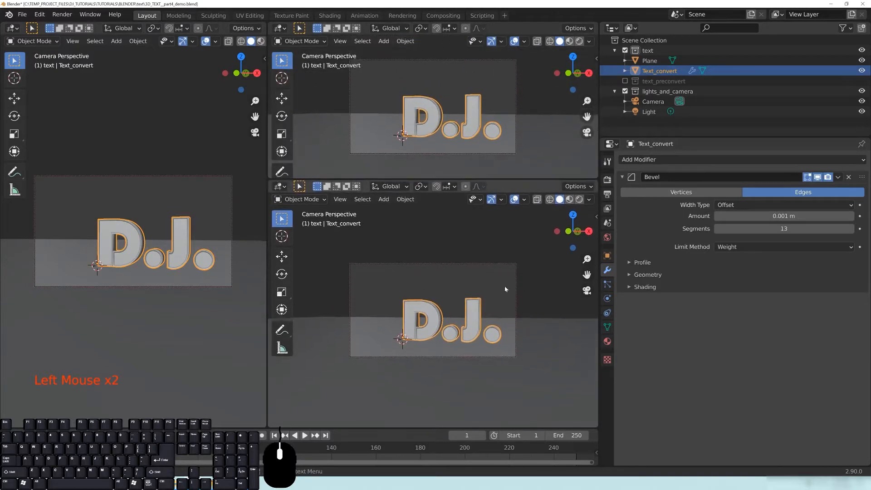
# Toggle the new viewports' side panels and collapse the left viewport's view lock settings.
pyautogui.press('n')
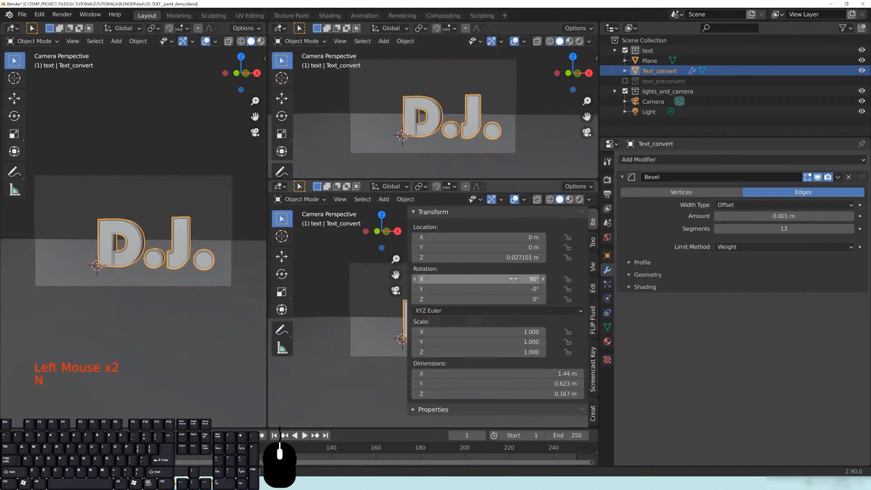
pyautogui.press('n')
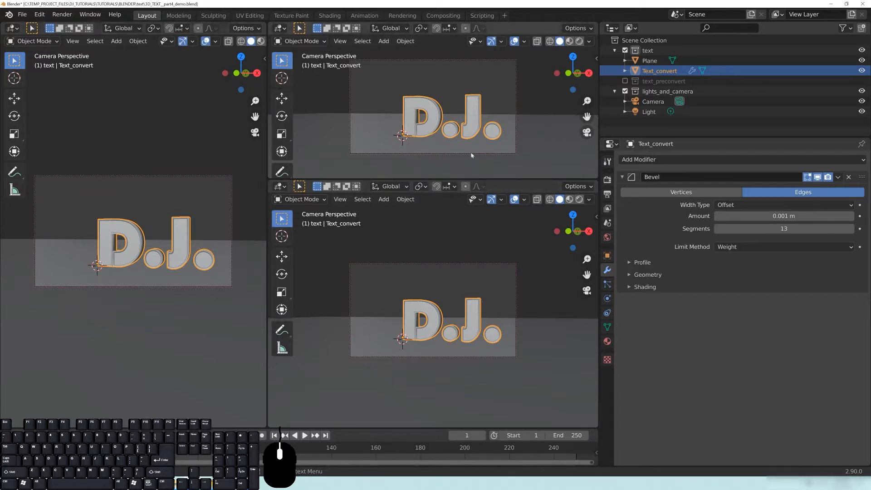
pyautogui.press('n')
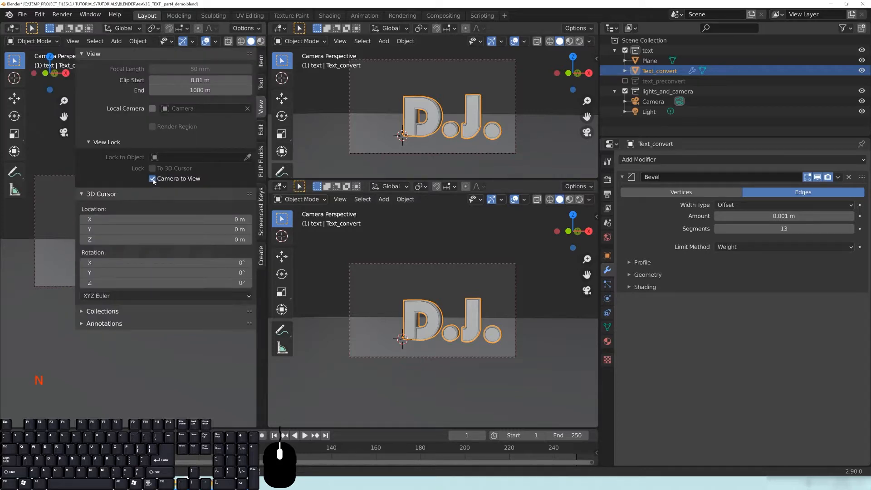
pyautogui.click(117, 146)
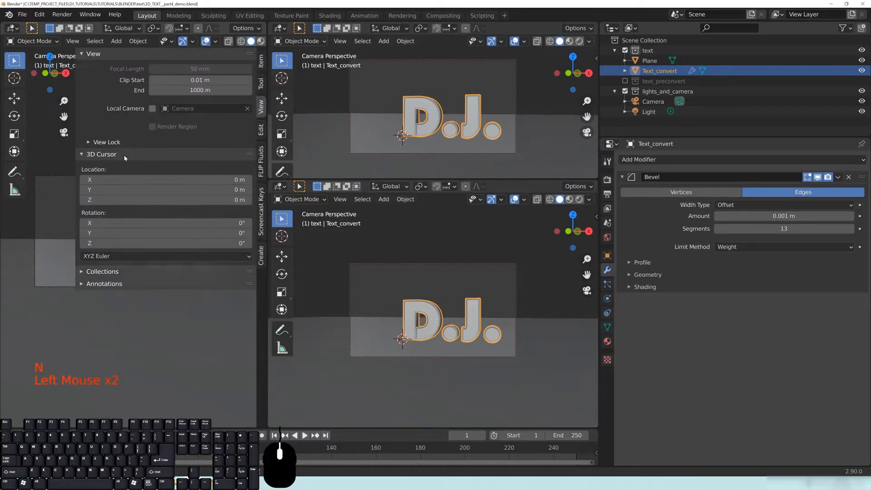
pyautogui.press('n')
# Turn off camera lock in the top-right viewport and hide the right viewports' panels and tool strips.
pyautogui.press('n')
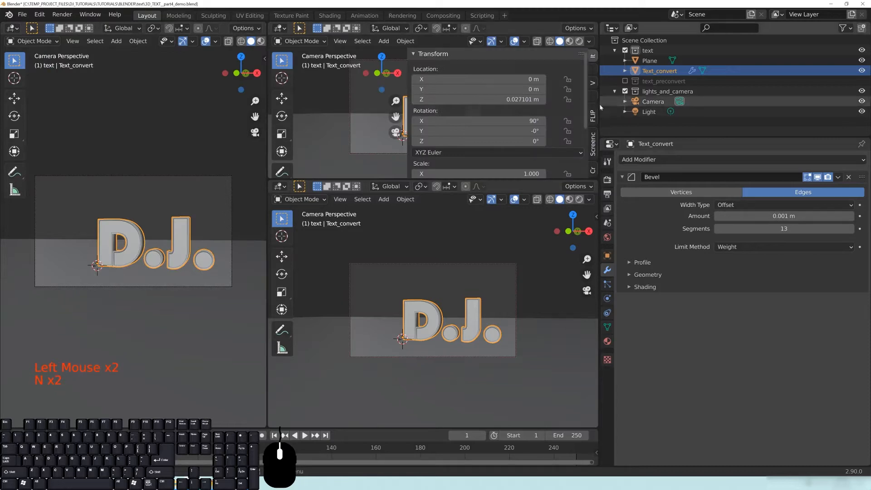
pyautogui.click(592, 84)
pyautogui.scroll(-1, 484, 164)
pyautogui.click(484, 170)
pyautogui.press('n')
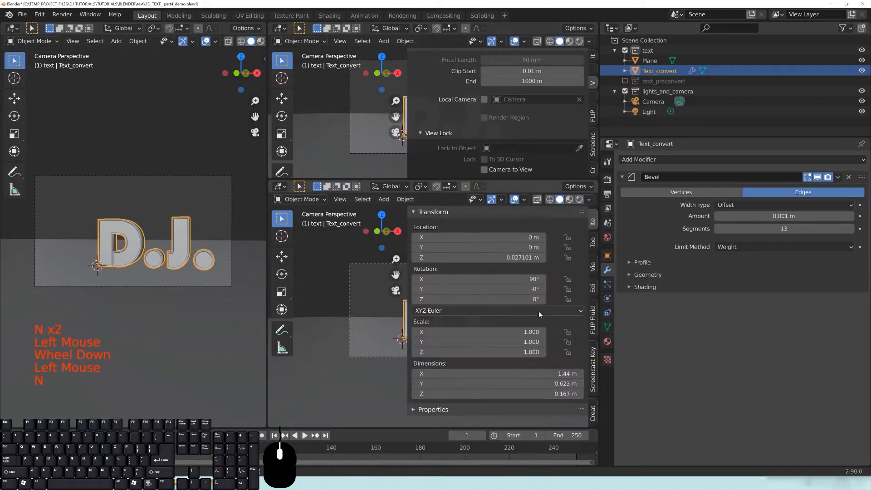
pyautogui.click(592, 267)
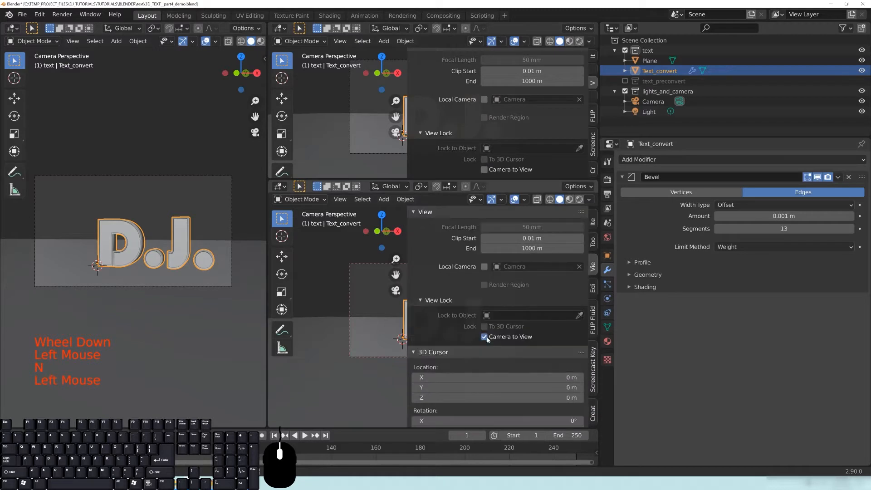
pyautogui.press('n')
pyautogui.press('n')
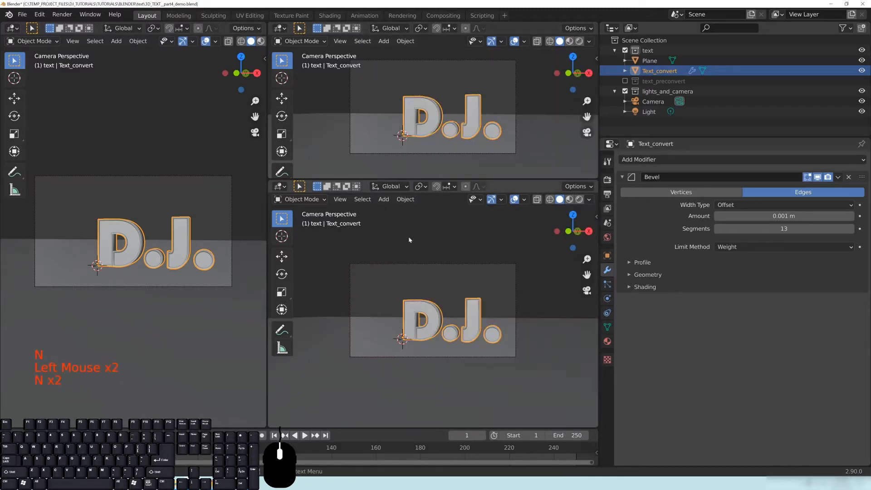
pyautogui.press('t')
pyautogui.press('t')
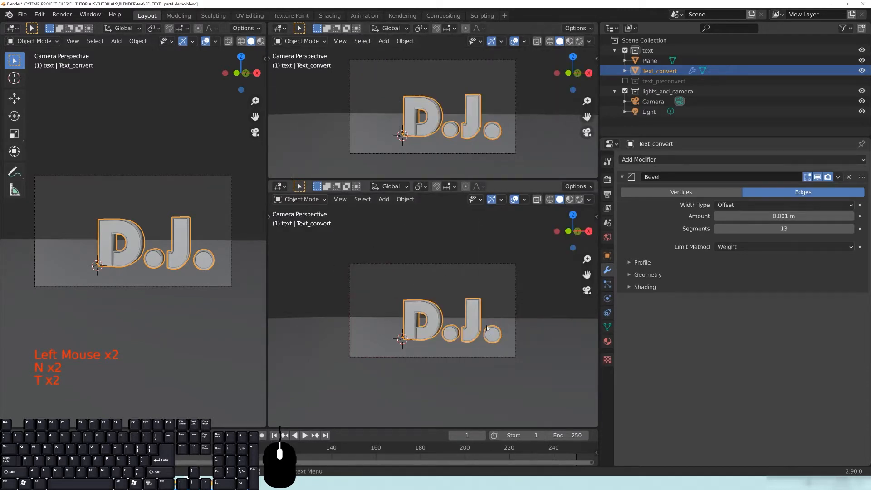
# Orbit the upper viewport into a scene overview and recentre the D.J. text in the camera view.
pyautogui.moveTo(470, 148); pyautogui.dragTo(458, 129, button='middle')
pyautogui.scroll(-7, 447, 129)
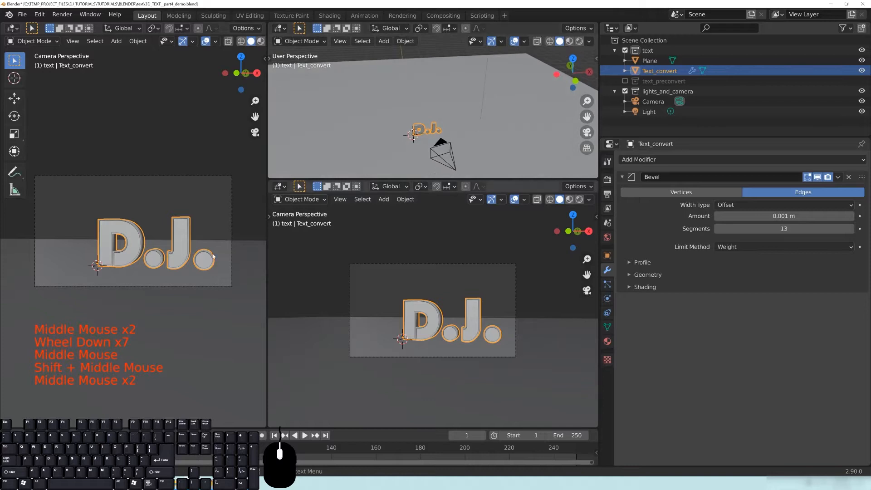
pyautogui.scroll(1, 184, 230)
pyautogui.keyDown('shift'); pyautogui.moveTo(184, 230); pyautogui.dragTo(189, 239, button='middle'); pyautogui.keyUp('shift')
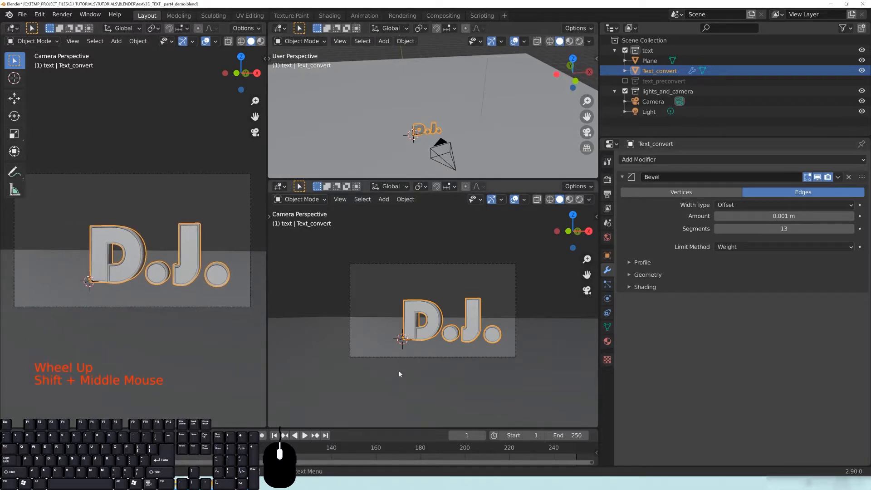
# Make the lower area a Shader Editor framing the Sides material nodes, then show Output Properties.
pyautogui.click(280, 187)
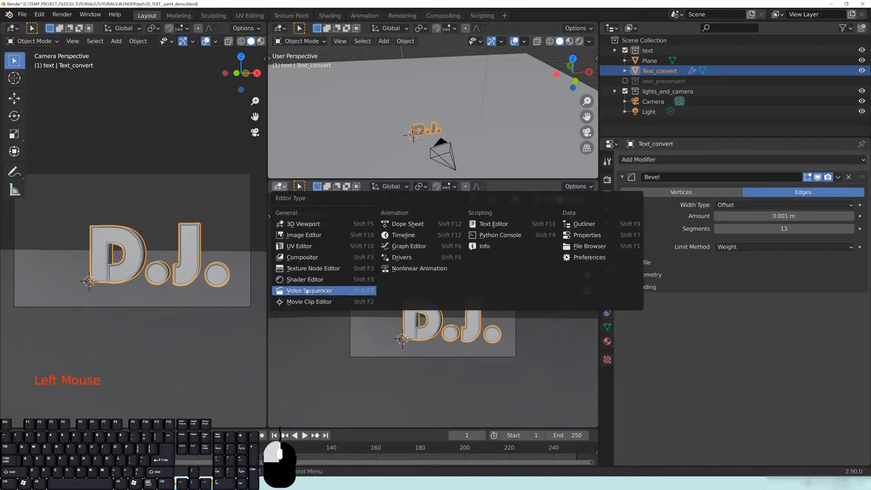
pyautogui.click(318, 280)
pyautogui.moveTo(443, 335); pyautogui.dragTo(390, 328, button='middle')
pyautogui.scroll(-10, 431, 308)
pyautogui.scroll(-2, 427, 298)
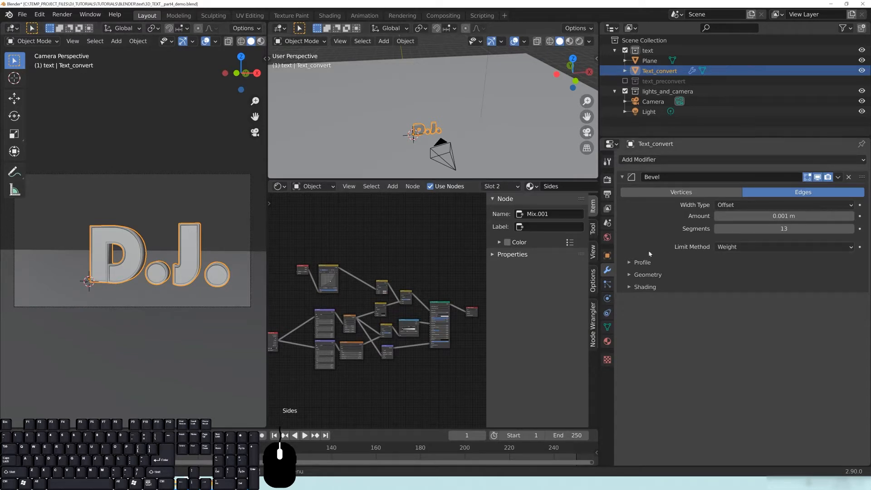
pyautogui.click(608, 195)
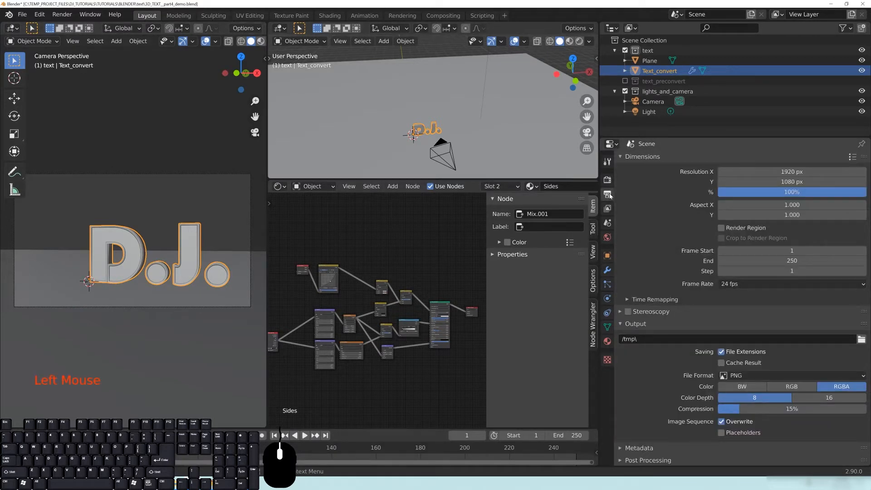
# Enable Render Region, hide the tool strip and overlays, and preview the camera view rendered.
pyautogui.click(721, 229)
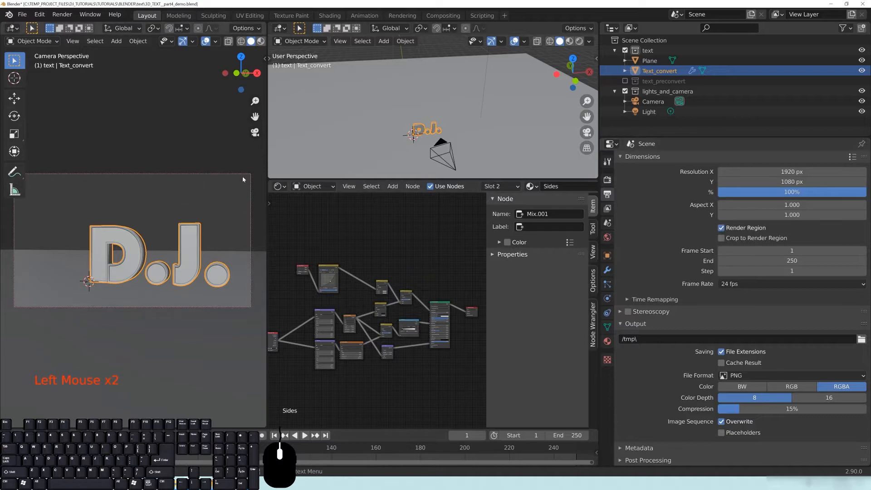
pyautogui.press('t')
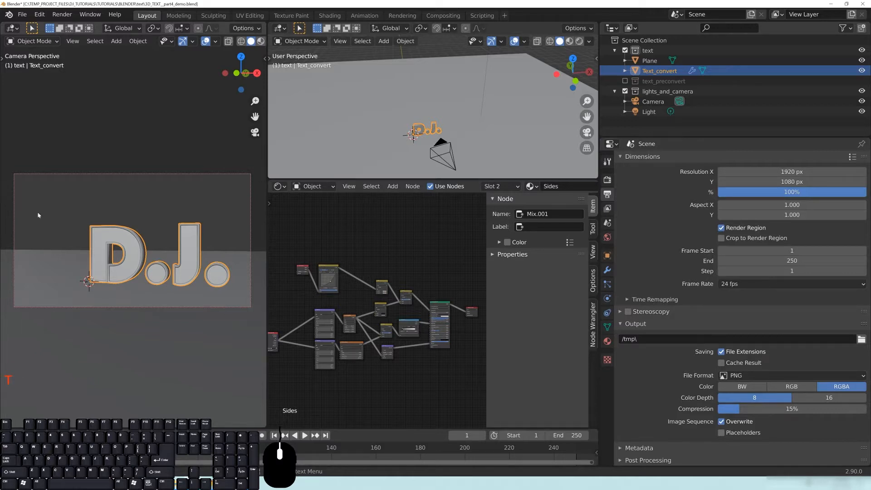
pyautogui.press('z')
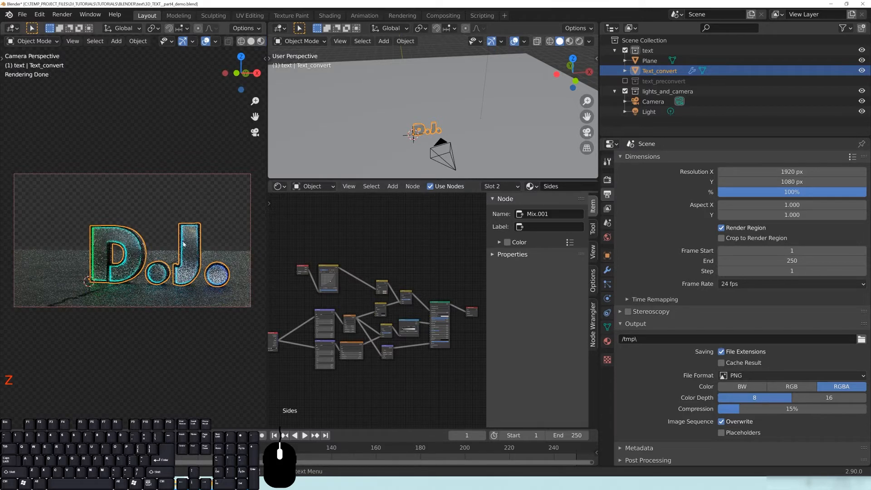
pyautogui.click(205, 41)
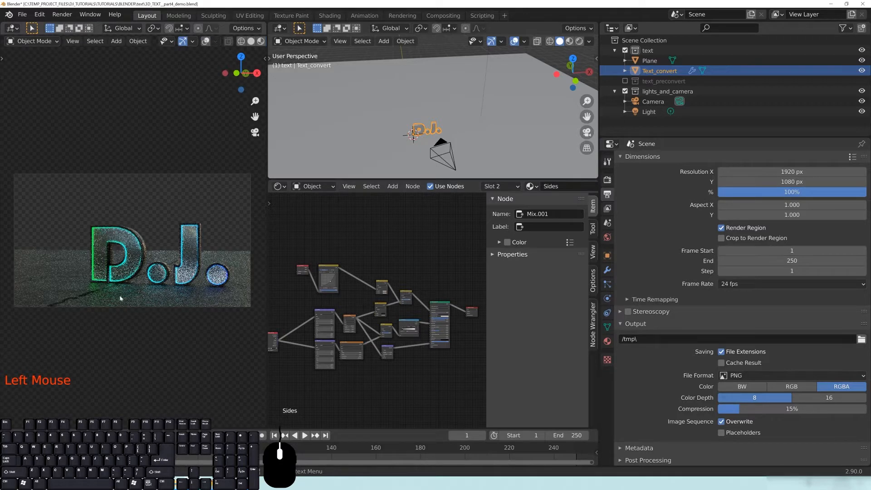
pyautogui.scroll(2, 144, 270)
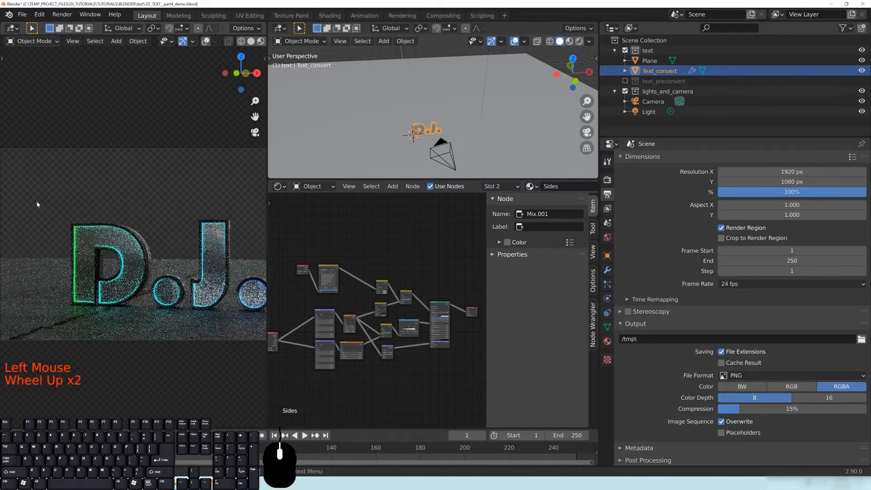
# Open World Properties and switch the Shader Editor to the World node tree.
pyautogui.click(607, 237)
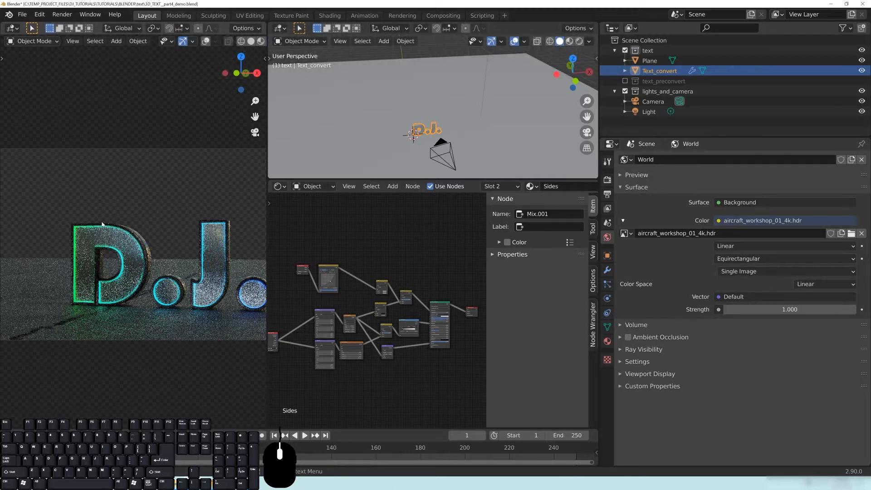
pyautogui.scroll(-1, 127, 258)
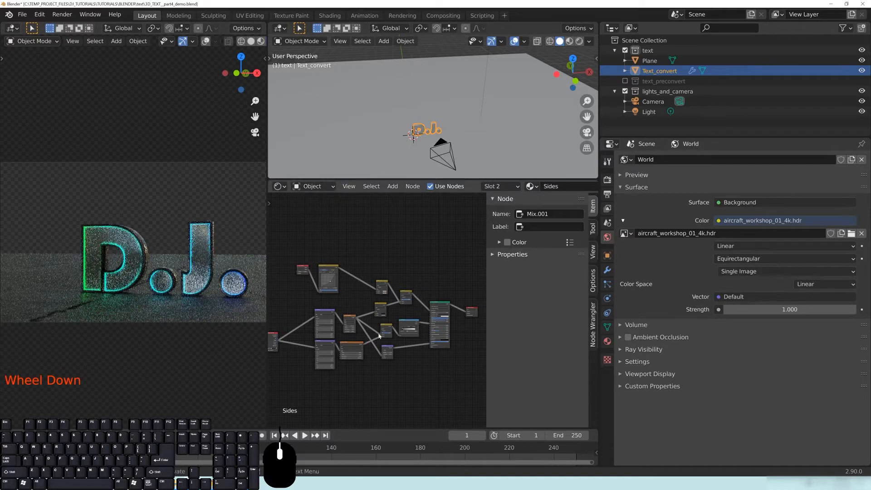
pyautogui.click(325, 187)
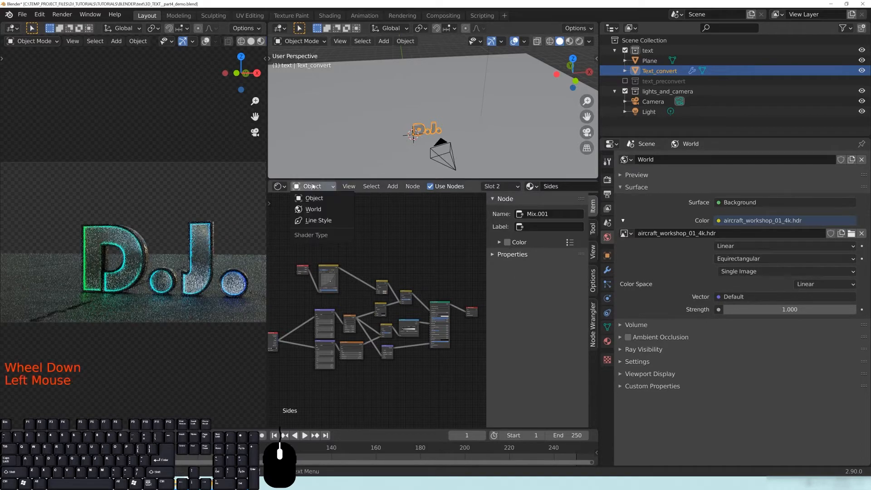
pyautogui.click(311, 209)
pyautogui.moveTo(458, 362); pyautogui.dragTo(400, 337, button='middle')
pyautogui.scroll(4, 400, 337)
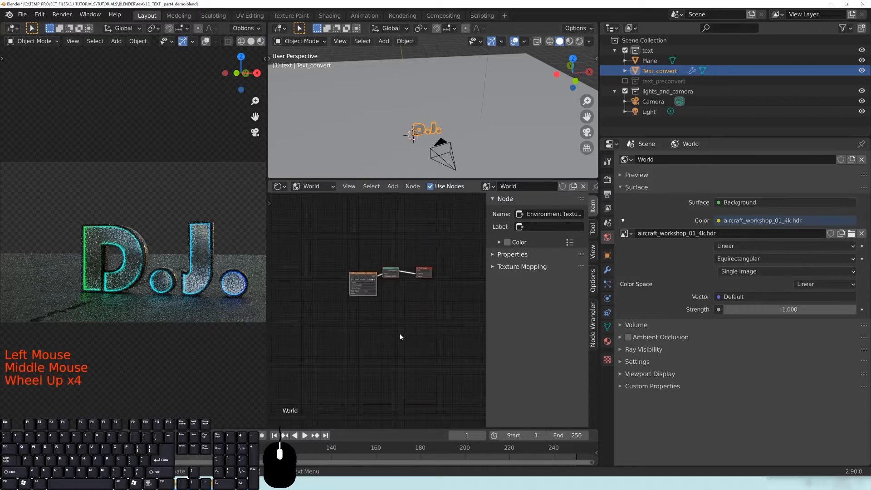
pyautogui.scroll(9, 385, 329)
# Arrange the Environment Texture and Background nodes neatly in the world node tree.
pyautogui.click(423, 276)
pyautogui.moveTo(423, 276); pyautogui.dragTo(443, 358, button='middle')
pyautogui.moveTo(361, 312); pyautogui.dragTo(309, 250)
pyautogui.moveTo(303, 260); pyautogui.dragTo(334, 272, button='middle')
pyautogui.scroll(3, 334, 271)
pyautogui.moveTo(334, 271)
pyautogui.mouseDown()
pyautogui.moveTo(353, 280)
pyautogui.moveTo(339, 276)
pyautogui.mouseUp()
pyautogui.moveTo(436, 374); pyautogui.dragTo(317, 359, button='middle')
pyautogui.moveTo(363, 315); pyautogui.dragTo(351, 288)
pyautogui.moveTo(350, 343); pyautogui.dragTo(387, 340, button='middle')
pyautogui.moveTo(384, 293); pyautogui.dragTo(380, 291)
pyautogui.click(405, 322)
pyautogui.moveTo(407, 324); pyautogui.dragTo(397, 321, button='middle')
# Pull a link from World Output's Volume input, leave it unconnected, and open Render Properties.
pyautogui.click(454, 331)
pyautogui.moveTo(454, 331); pyautogui.dragTo(416, 336)
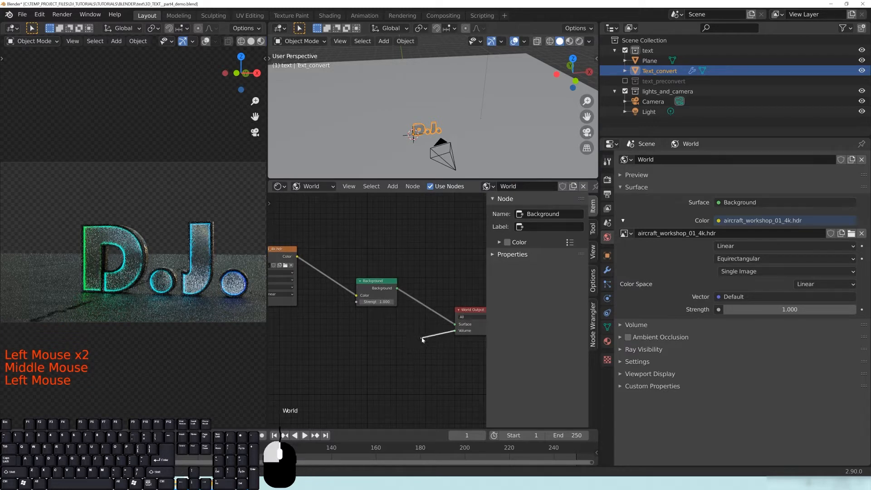
pyautogui.moveTo(422, 340); pyautogui.dragTo(423, 339)
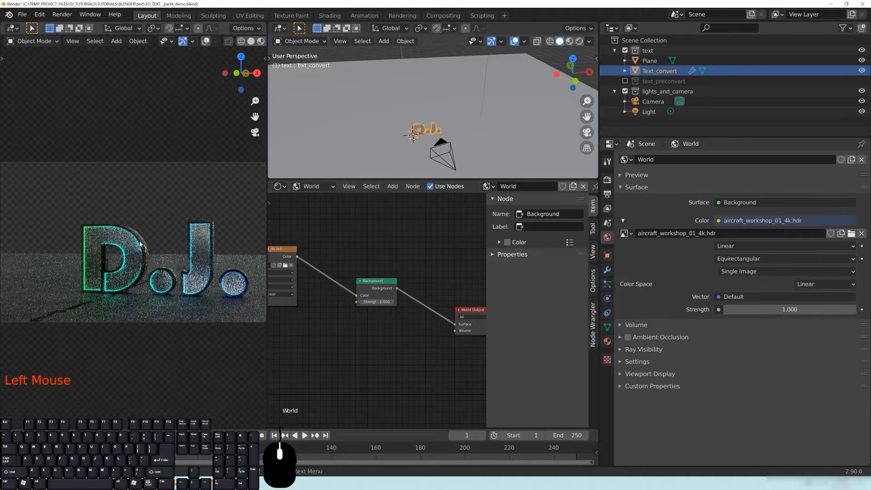
pyautogui.click(607, 180)
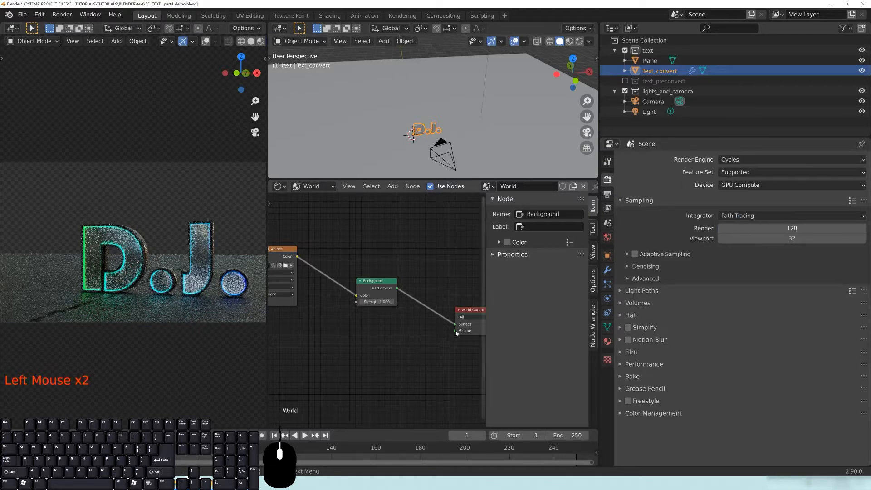
pyautogui.moveTo(448, 362); pyautogui.dragTo(408, 365, button='middle')
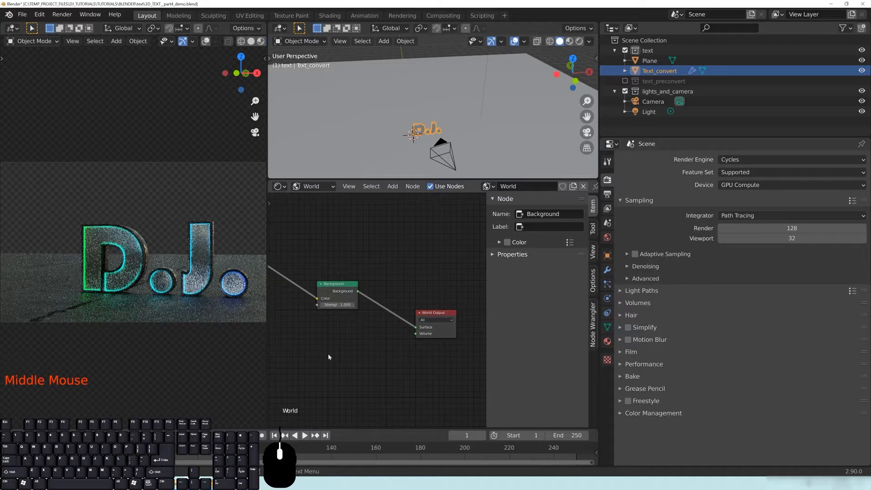
# Return the camera view to solid shading and save the project as 3D_TEXT_part4_demo.blend.
pyautogui.press('z')
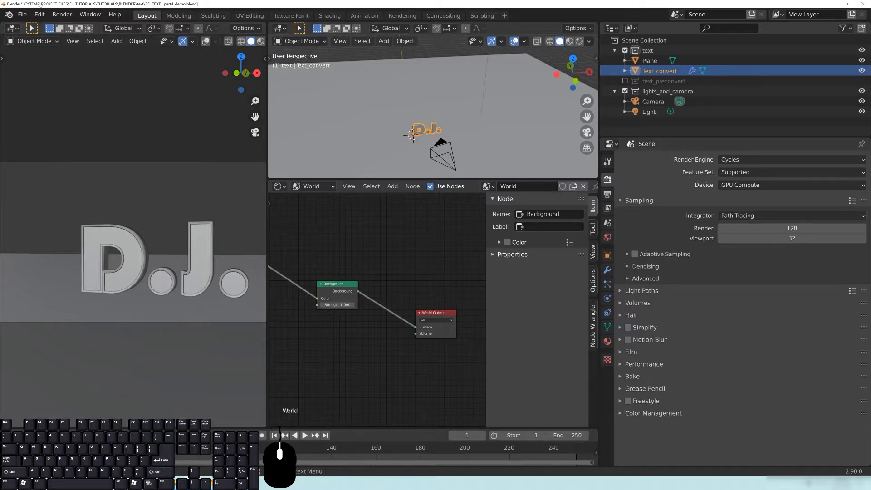
pyautogui.click(22, 14)
pyautogui.click(22, 14)
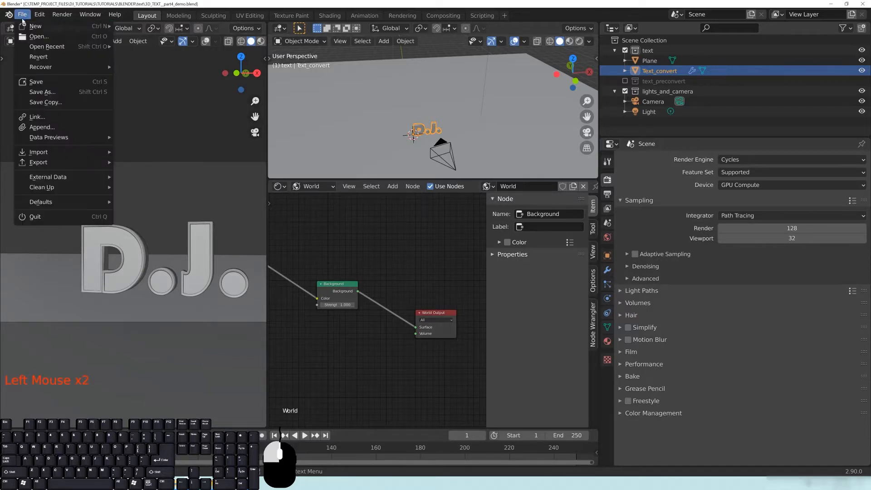
pyautogui.click(35, 83)
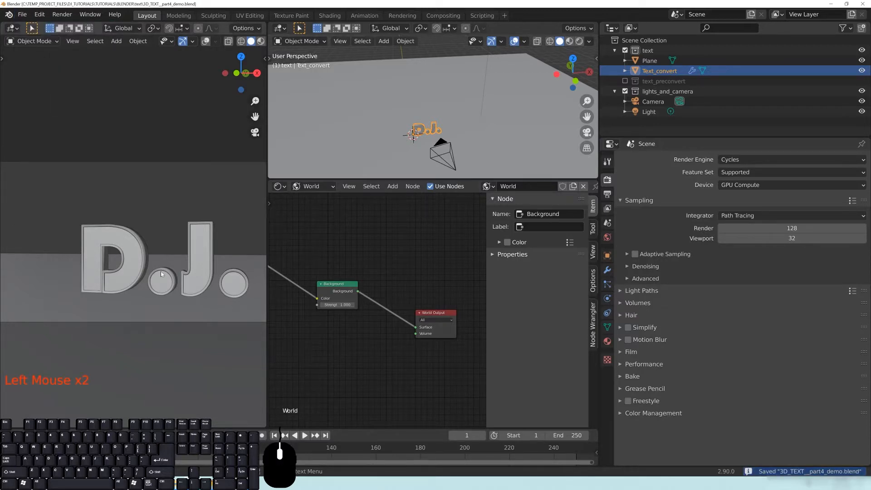
# Add a Volume Scatter node to the world tree, discarding a mistakenly added Principled Volume.
pyautogui.moveTo(389, 357); pyautogui.dragTo(433, 338, button='middle')
pyautogui.moveTo(307, 381); pyautogui.dragTo(321, 364, button='middle')
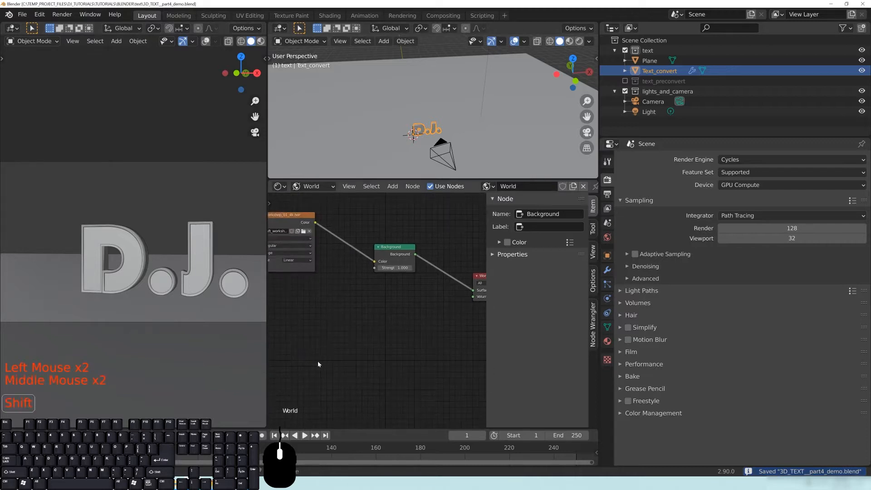
pyautogui.hotkey('shift', 'a')
pyautogui.hotkey('shift', 'a')
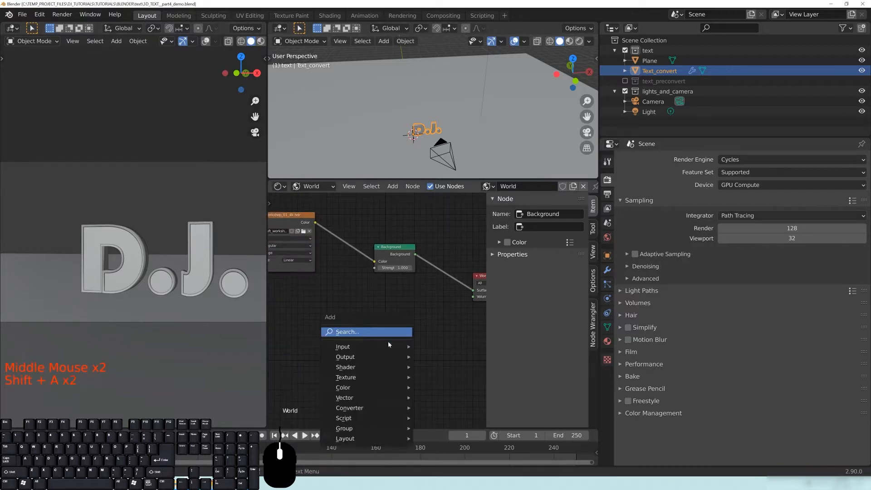
pyautogui.moveTo(350, 370)
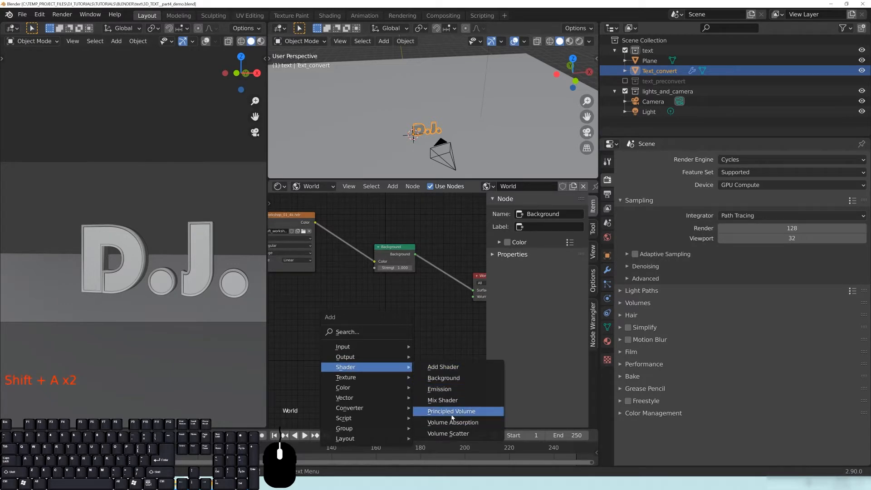
pyautogui.click(452, 411)
pyautogui.click(396, 355)
pyautogui.press('x')
pyautogui.hotkey('shift', 'a')
pyautogui.moveTo(370, 341)
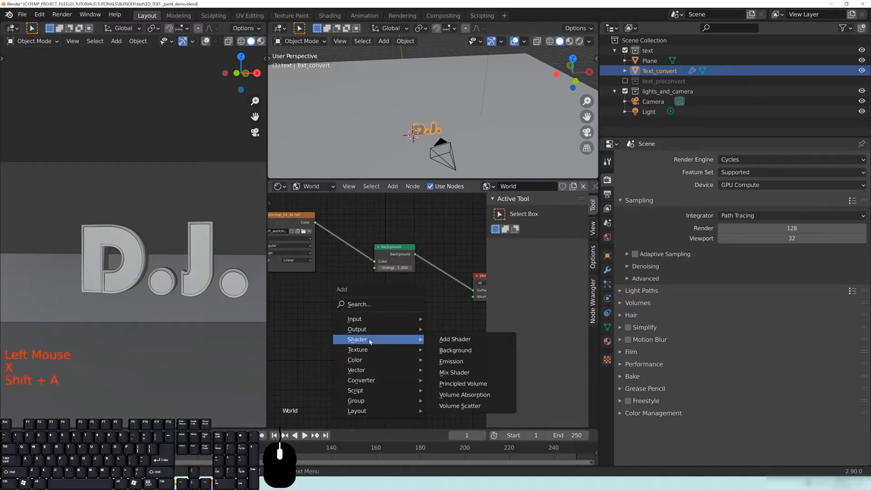
pyautogui.click(465, 406)
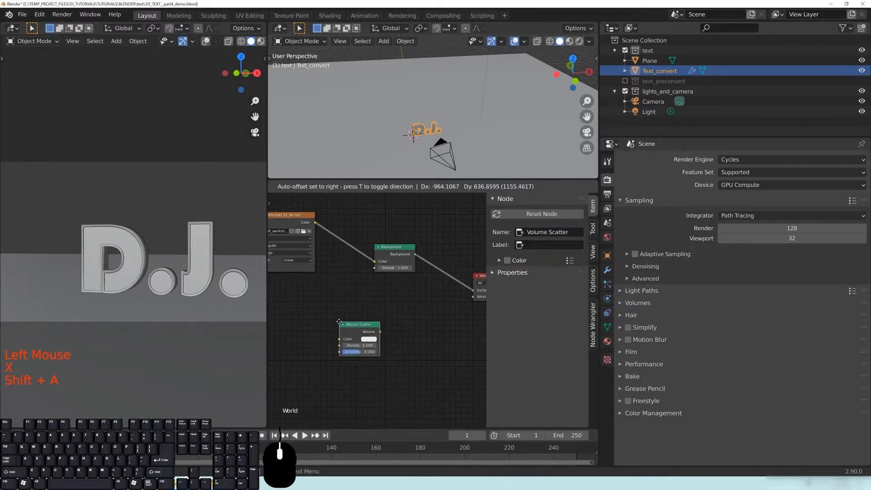
pyautogui.click(341, 290)
pyautogui.moveTo(345, 295); pyautogui.dragTo(370, 243, button='middle')
# Add a Volume Absorption node and arrange it beneath the Volume Scatter node.
pyautogui.hotkey('shift', 'a')
pyautogui.moveTo(374, 329)
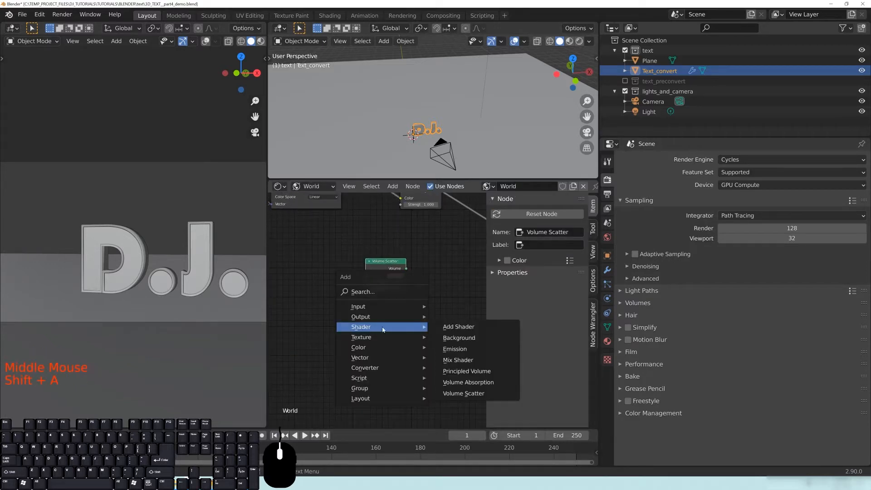
pyautogui.click(467, 382)
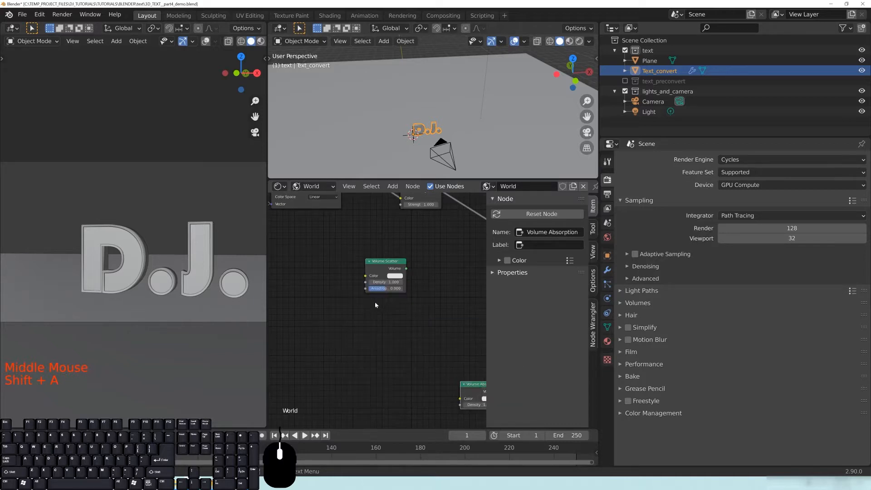
pyautogui.click(373, 303)
pyautogui.moveTo(470, 384); pyautogui.dragTo(381, 309)
pyautogui.moveTo(443, 294); pyautogui.dragTo(391, 323, button='middle')
pyautogui.moveTo(345, 295); pyautogui.dragTo(346, 287)
pyautogui.moveTo(342, 337); pyautogui.dragTo(334, 334)
pyautogui.click(375, 326)
pyautogui.moveTo(361, 296); pyautogui.dragTo(366, 305, button='middle')
pyautogui.moveTo(341, 295); pyautogui.dragTo(411, 313)
pyautogui.click(396, 316)
# Start linking Volume Absorption and place an Add Shader node beside the volume nodes.
pyautogui.moveTo(358, 350); pyautogui.dragTo(385, 318)
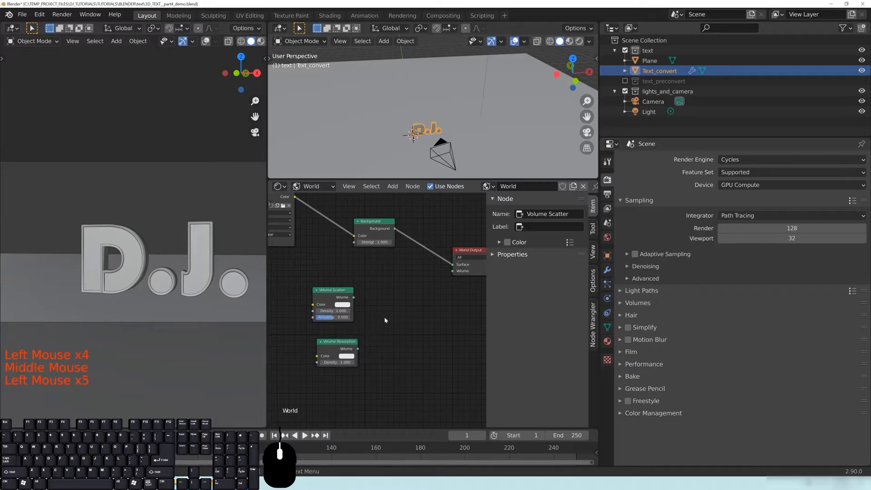
pyautogui.click(362, 350)
pyautogui.moveTo(360, 354); pyautogui.dragTo(381, 298)
pyautogui.hotkey('shift', 'a')
pyautogui.moveTo(402, 332)
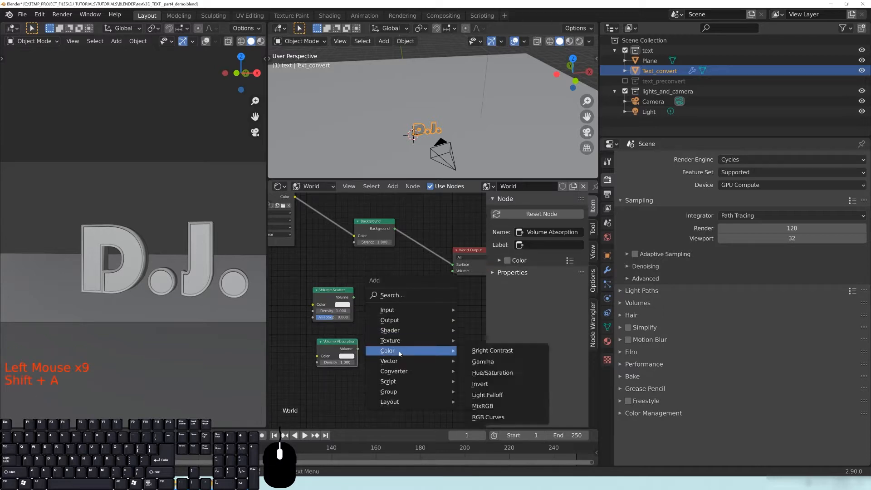
pyautogui.click(495, 330)
pyautogui.click(407, 325)
# Plug Volume Scatter into the Add Shader, feed it to World Output Volume, and preview rendered.
pyautogui.moveTo(346, 295); pyautogui.dragTo(384, 275)
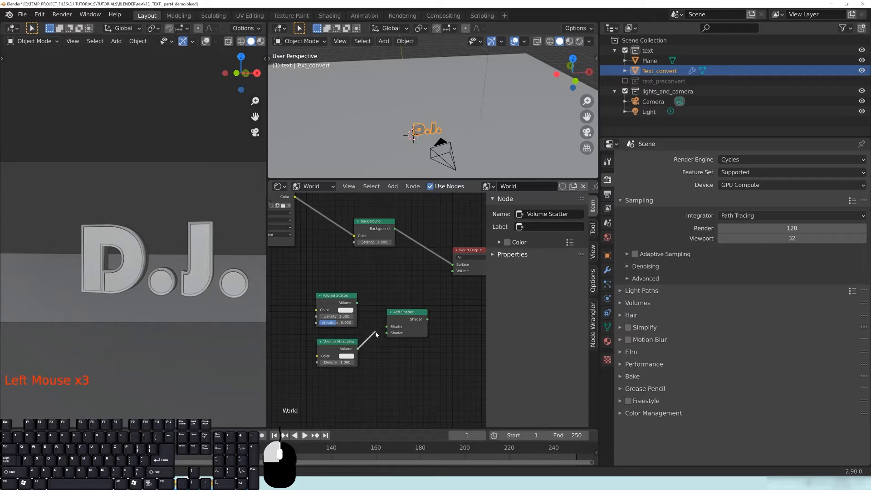
pyautogui.moveTo(357, 302); pyautogui.dragTo(387, 326)
pyautogui.moveTo(406, 318)
pyautogui.mouseDown()
pyautogui.moveTo(397, 315)
pyautogui.moveTo(419, 313)
pyautogui.mouseUp()
pyautogui.moveTo(454, 275); pyautogui.dragTo(453, 274)
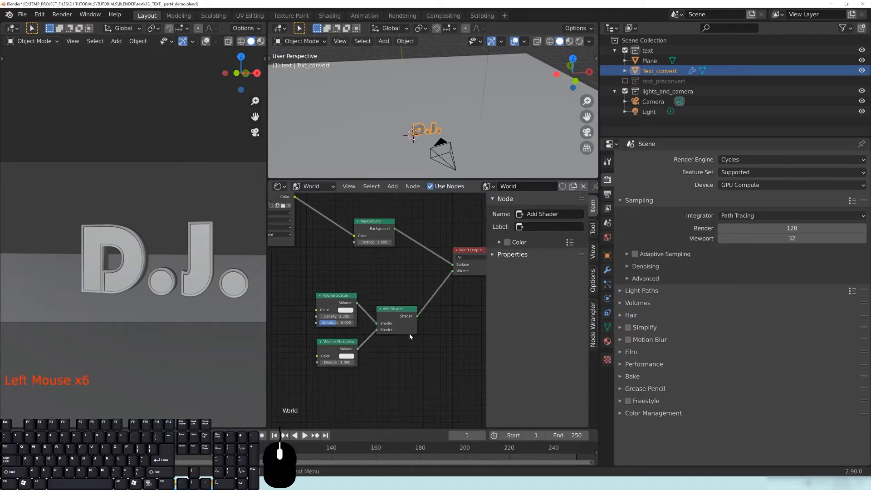
pyautogui.press('z')
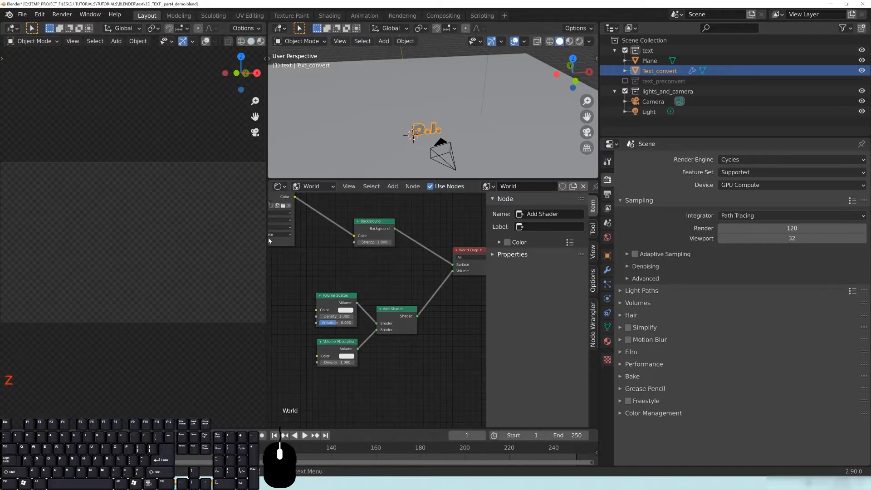
# Widen the rendered preview, narrow the node editor's side panel, and frame the volume nodes.
pyautogui.moveTo(267, 237); pyautogui.dragTo(320, 237)
pyautogui.moveTo(486, 310); pyautogui.dragTo(595, 311)
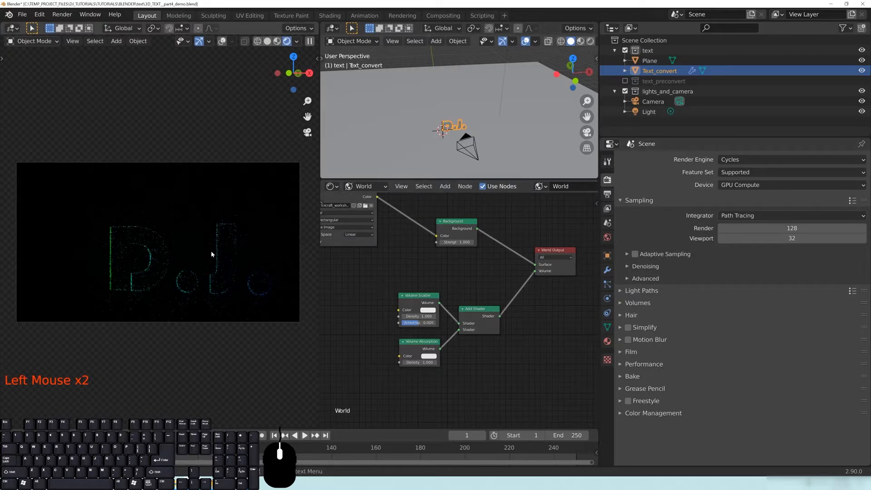
pyautogui.scroll(7, 499, 363)
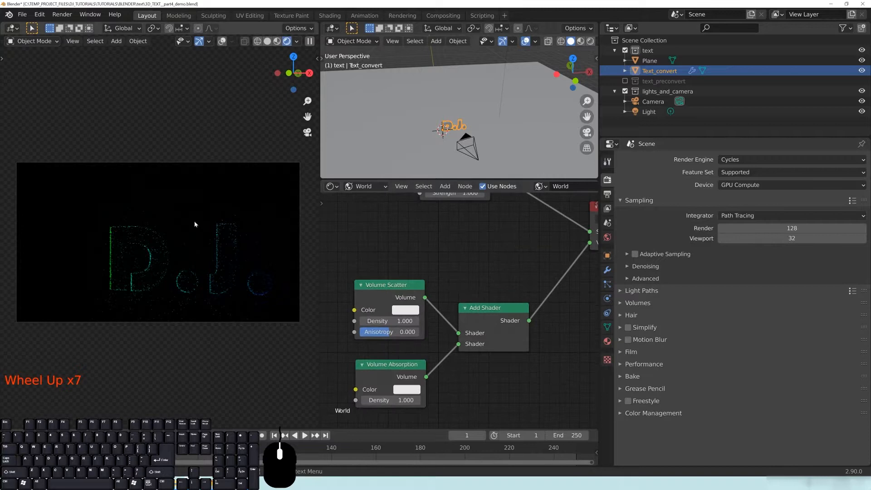
pyautogui.scroll(3, 203, 276)
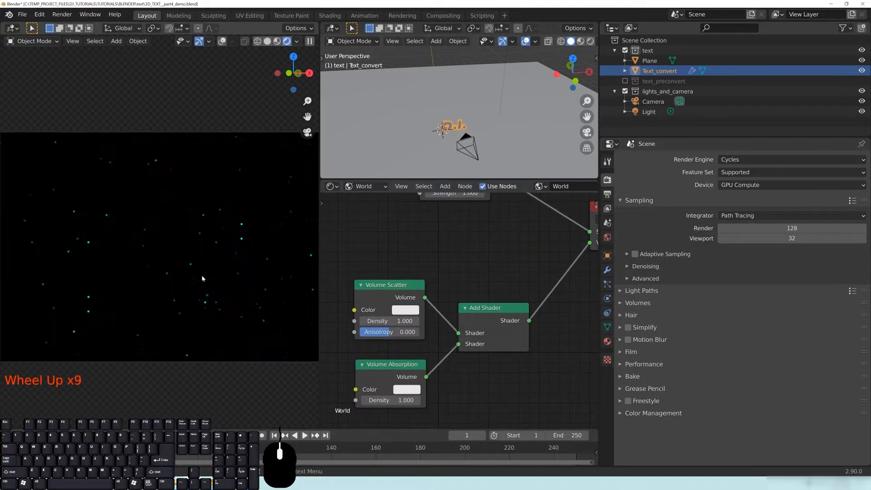
pyautogui.keyDown('shift'); pyautogui.moveTo(249, 282); pyautogui.dragTo(225, 281, button='middle'); pyautogui.keyUp('shift')
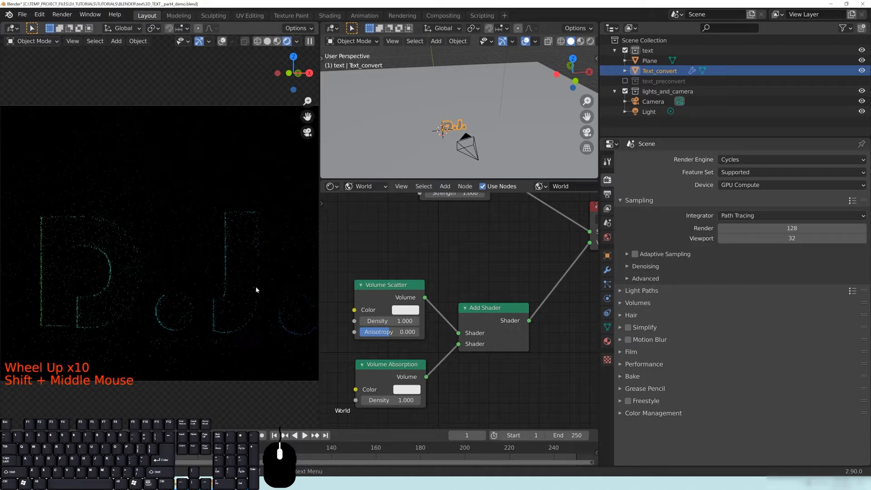
pyautogui.moveTo(443, 301); pyautogui.dragTo(459, 294, button='middle')
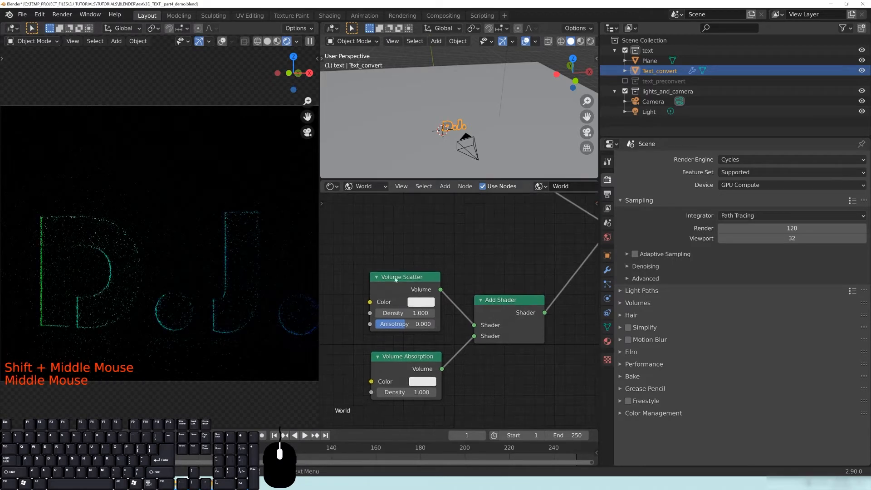
# Set the Volume Scatter and Volume Absorption Density values both to 0.
pyautogui.click(404, 313)
pyautogui.write('0')
pyautogui.press('Return')
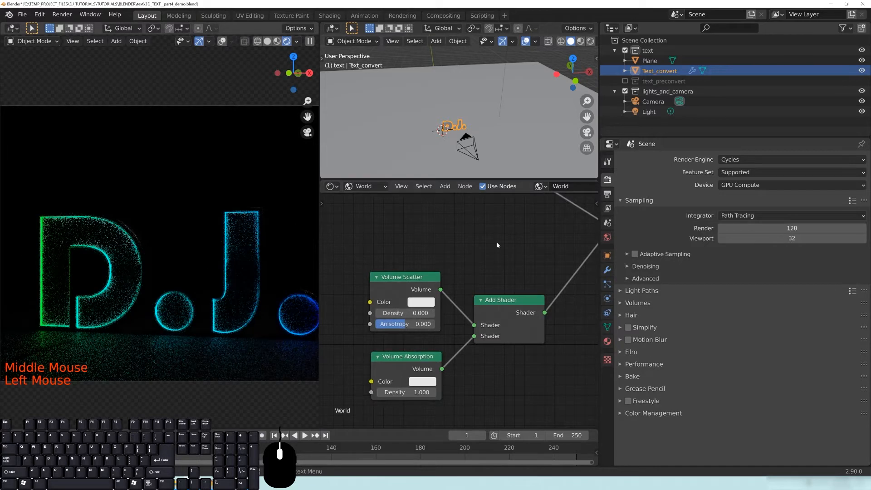
pyautogui.click(399, 392)
pyautogui.click(399, 392)
pyautogui.write('0')
pyautogui.press('Return')
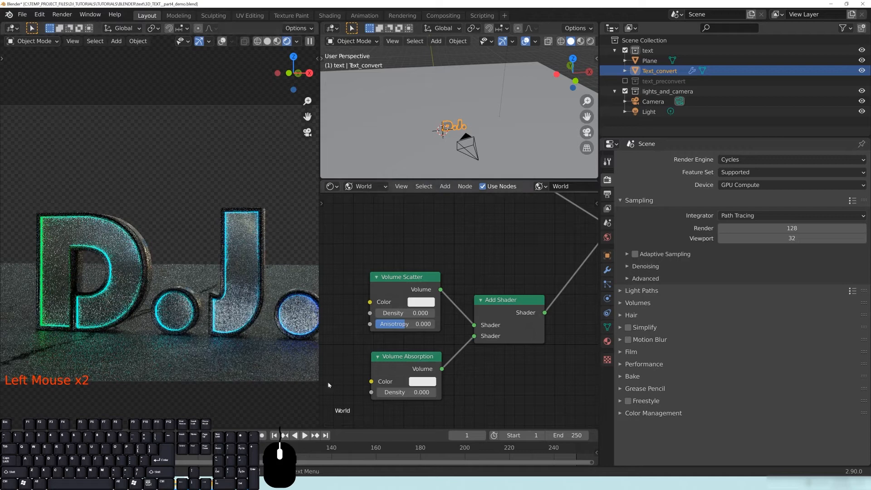
# Save the blend file with Ctrl+S.
pyautogui.moveTo(543, 284); pyautogui.dragTo(507, 287, button='middle')
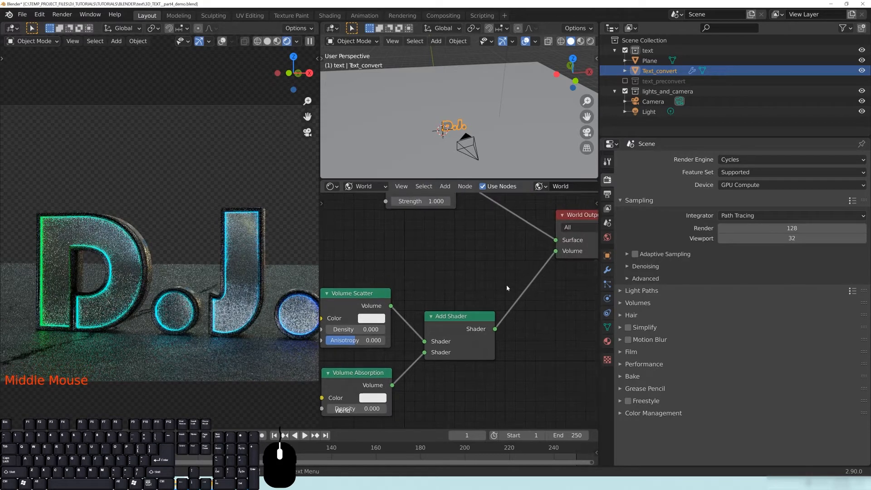
pyautogui.hotkey('ctrl', 's')
pyautogui.moveTo(417, 394); pyautogui.dragTo(476, 355, button='middle')
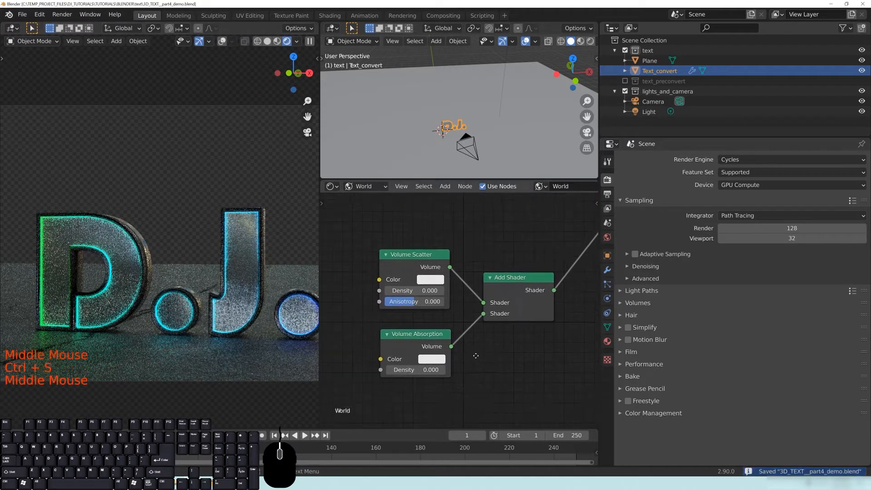
# Set Volume Absorption Density to 0.1 and inspect the darker render.
pyautogui.click(412, 370)
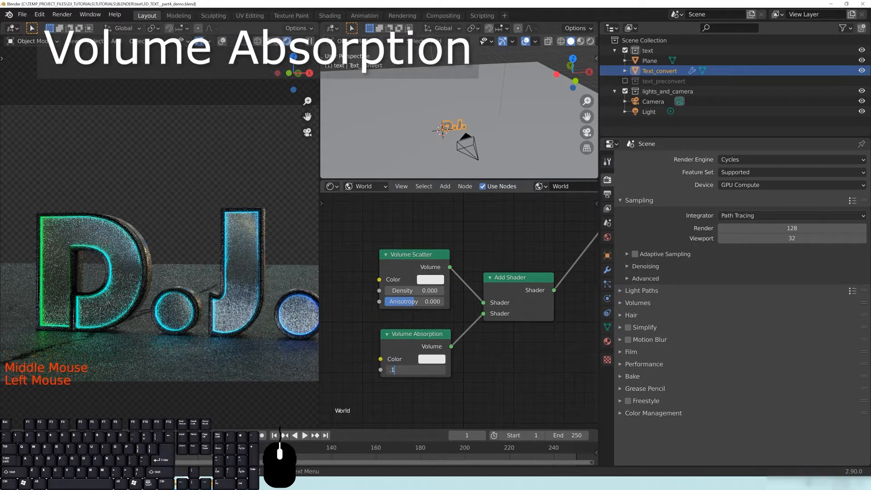
pyautogui.write('0.1')
pyautogui.press('Return')
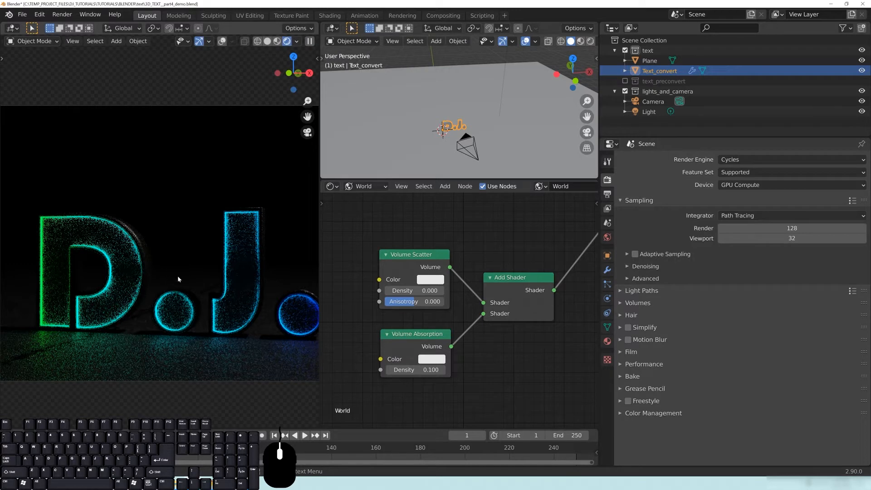
pyautogui.scroll(-1, 212, 320)
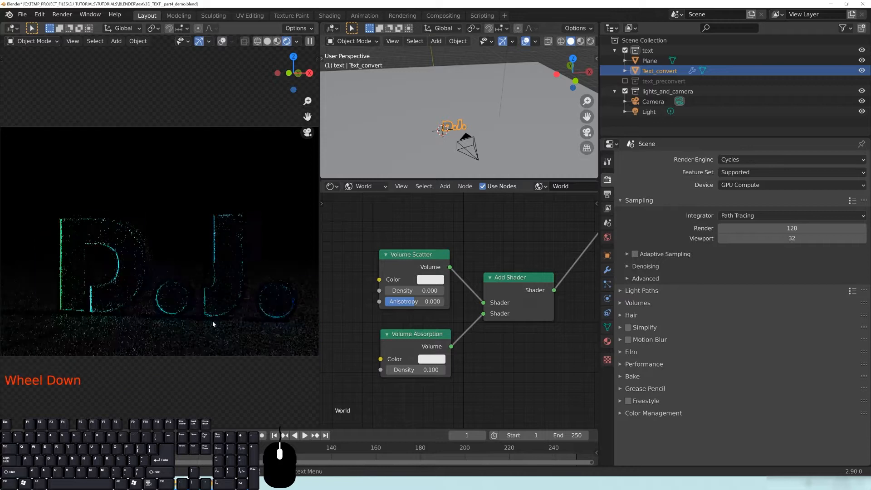
pyautogui.scroll(-1, 198, 317)
pyautogui.scroll(1, 198, 317)
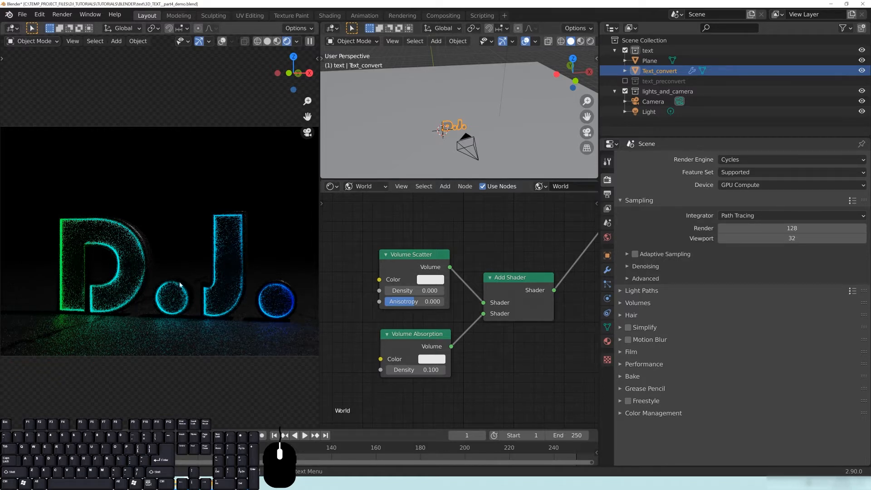
pyautogui.scroll(-2, 180, 284)
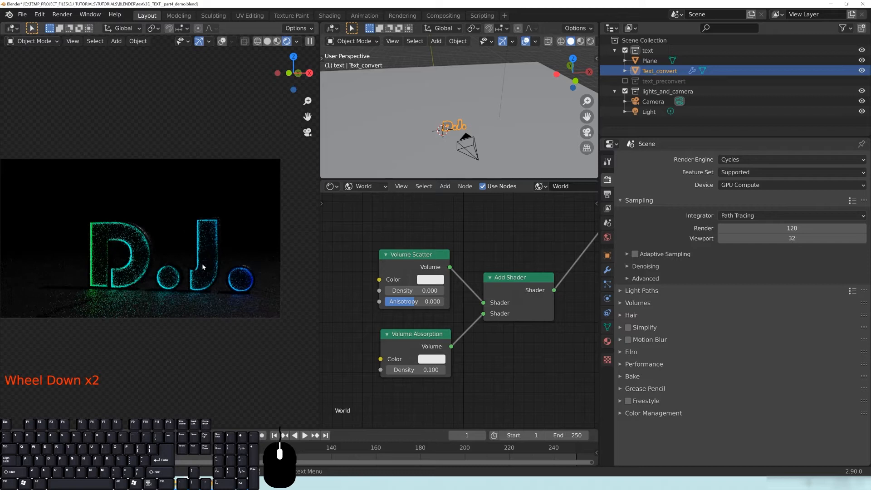
pyautogui.scroll(3, 202, 263)
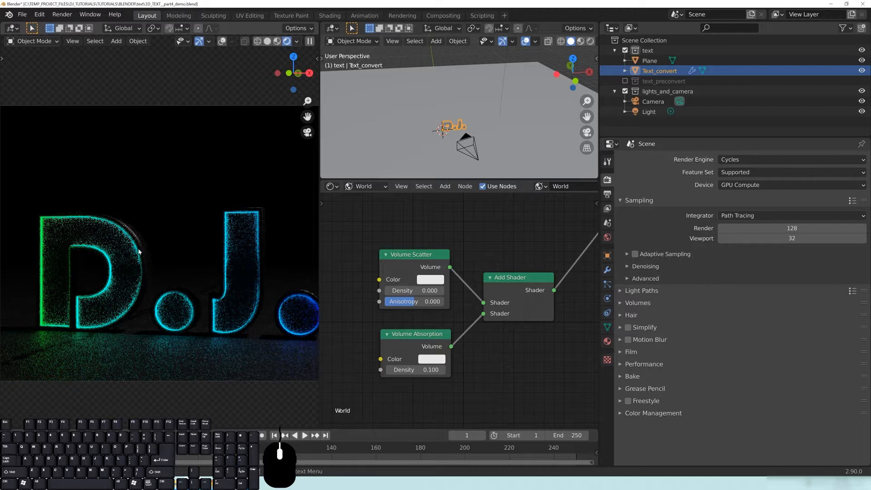
# Tint the Volume Absorption colour a saturated blue and frame the D.J. text in the render.
pyautogui.moveTo(420, 346); pyautogui.dragTo(417, 346, button='middle')
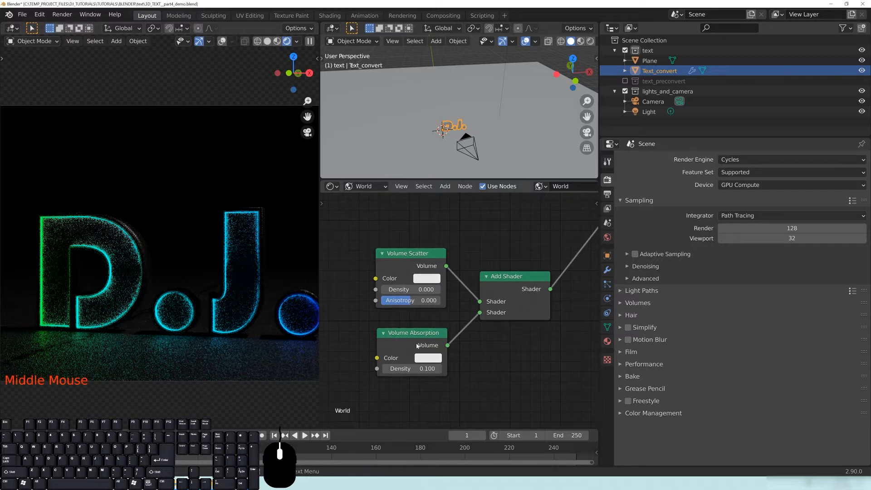
pyautogui.click(431, 360)
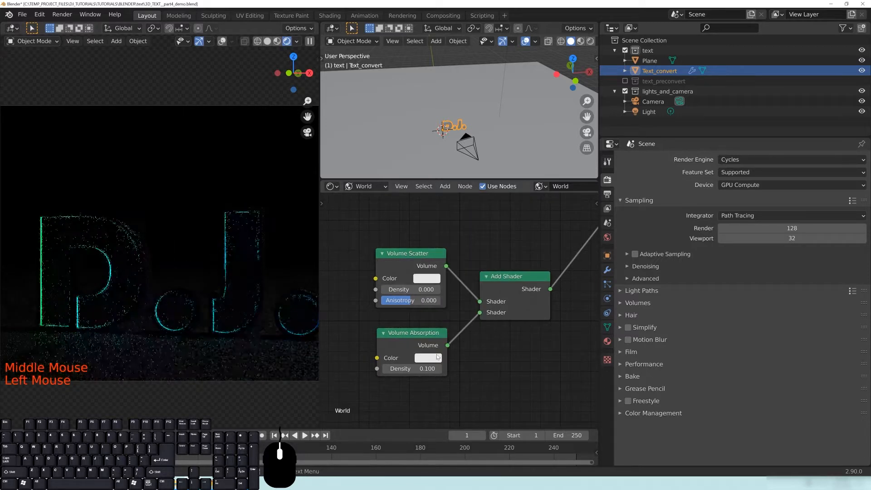
pyautogui.click(436, 357)
pyautogui.moveTo(465, 236); pyautogui.dragTo(471, 224)
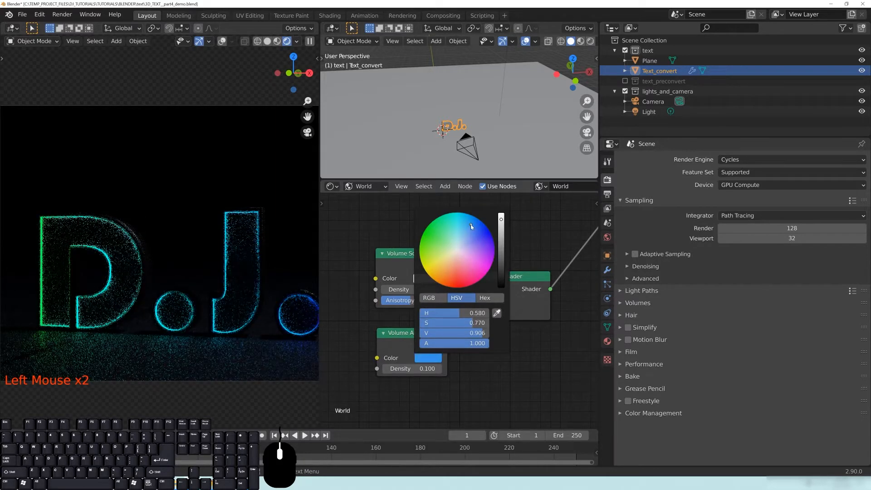
pyautogui.click(410, 368)
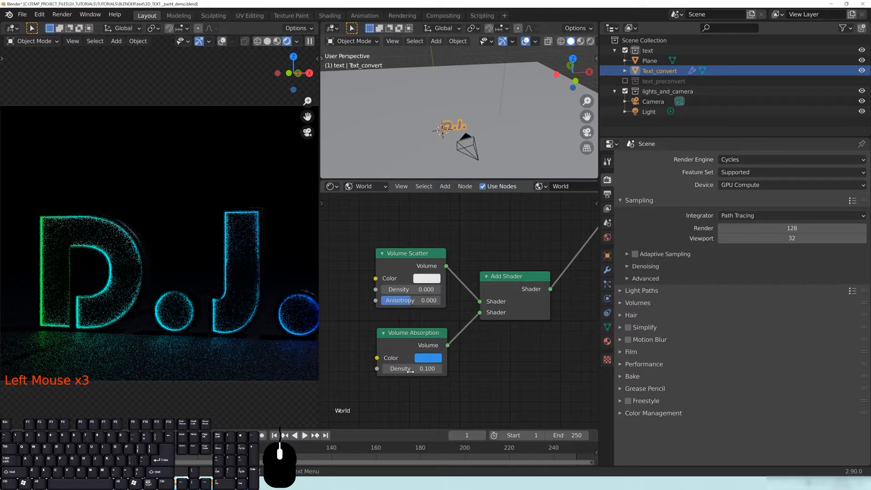
pyautogui.scroll(-3, 210, 270)
pyautogui.moveTo(199, 254); pyautogui.dragTo(210, 270, button='middle')
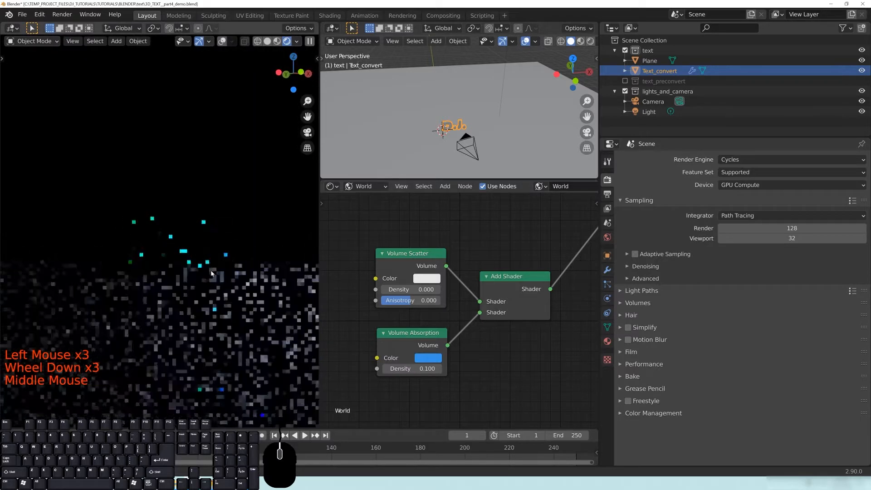
pyautogui.keyDown('shift'); pyautogui.moveTo(213, 270); pyautogui.dragTo(227, 289, button='middle'); pyautogui.keyUp('shift')
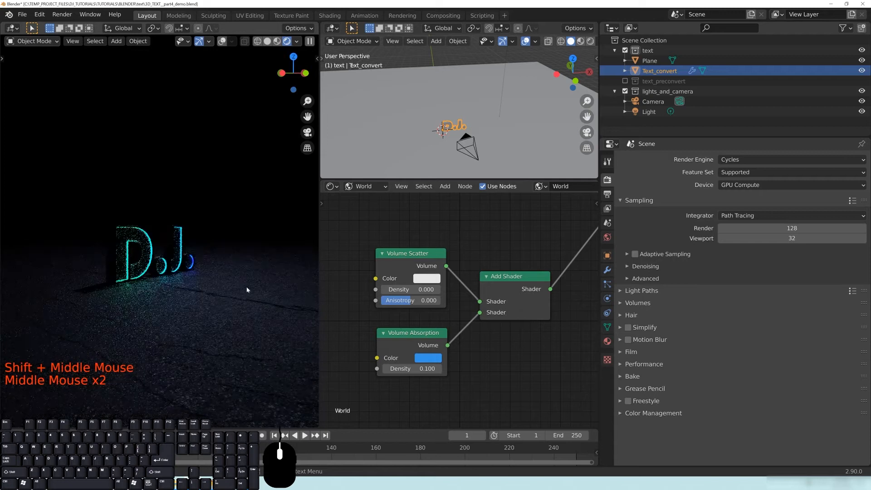
# Try red, yellow, green and blue as the absorption colour.
pyautogui.click(429, 359)
pyautogui.click(458, 283)
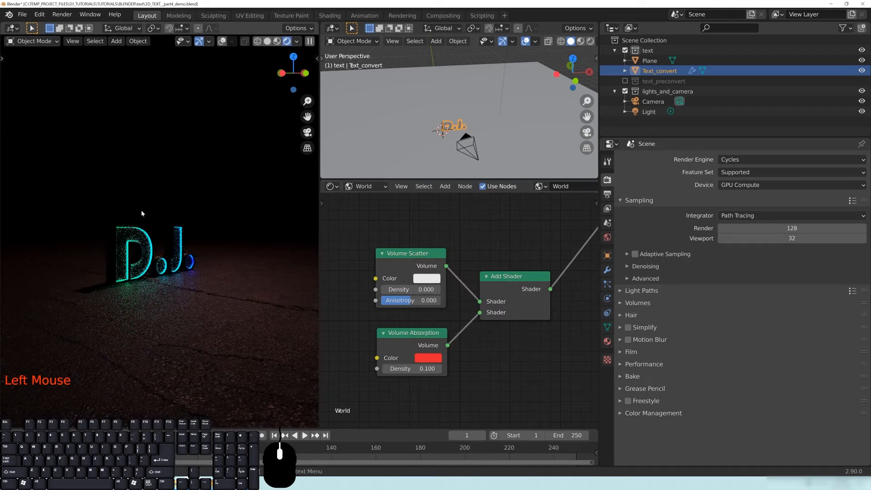
pyautogui.click(427, 358)
pyautogui.click(431, 267)
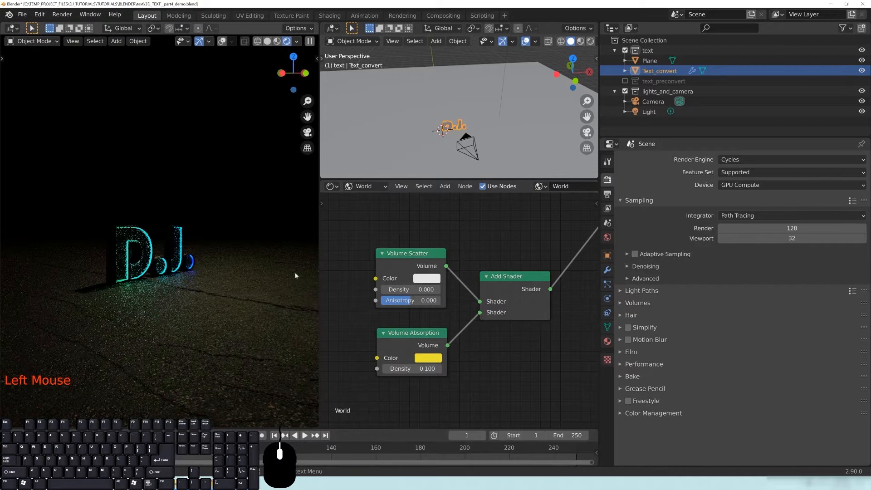
pyautogui.click(428, 358)
pyautogui.click(437, 226)
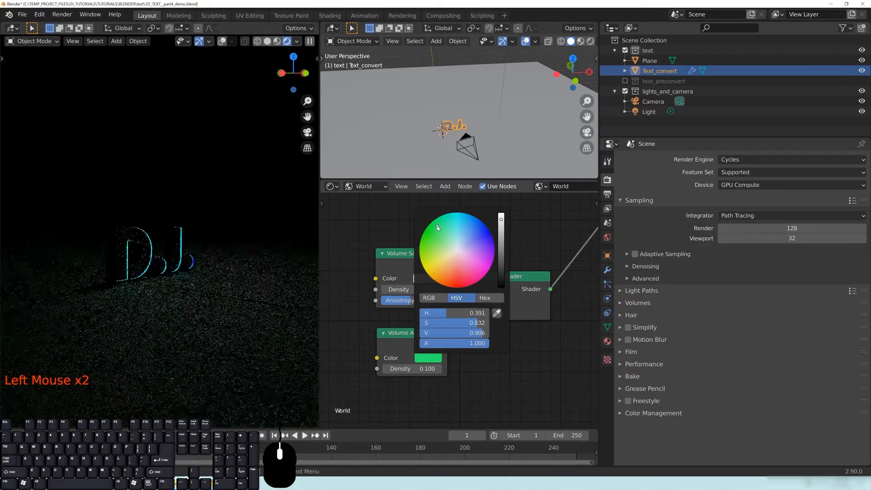
pyautogui.click(477, 229)
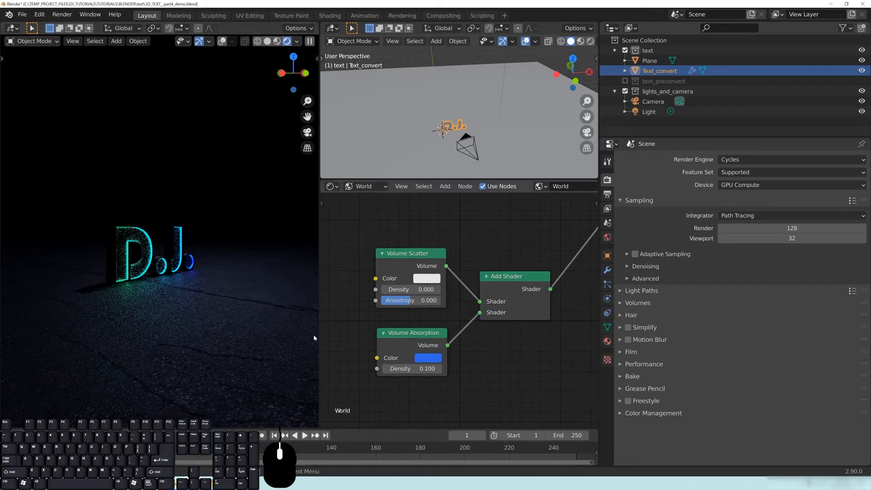
# Make the absorption colour white, with the RGB red channel set to 1.
pyautogui.click(427, 358)
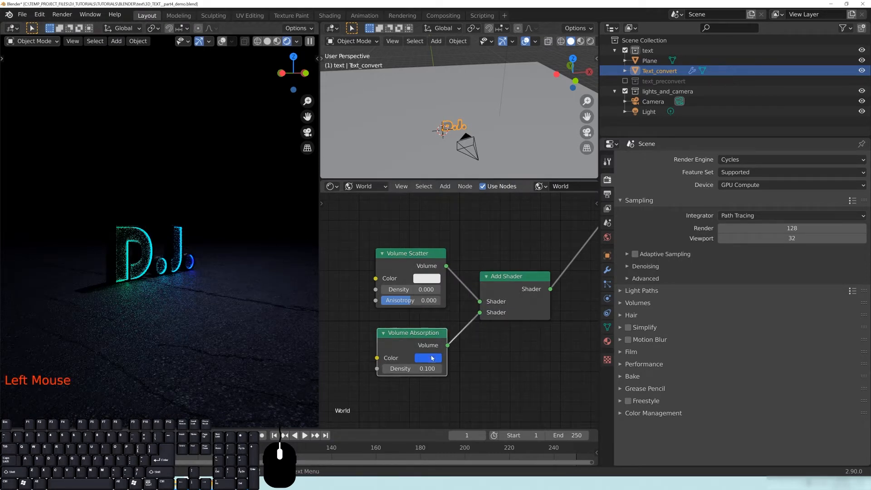
pyautogui.click(428, 358)
pyautogui.click(459, 250)
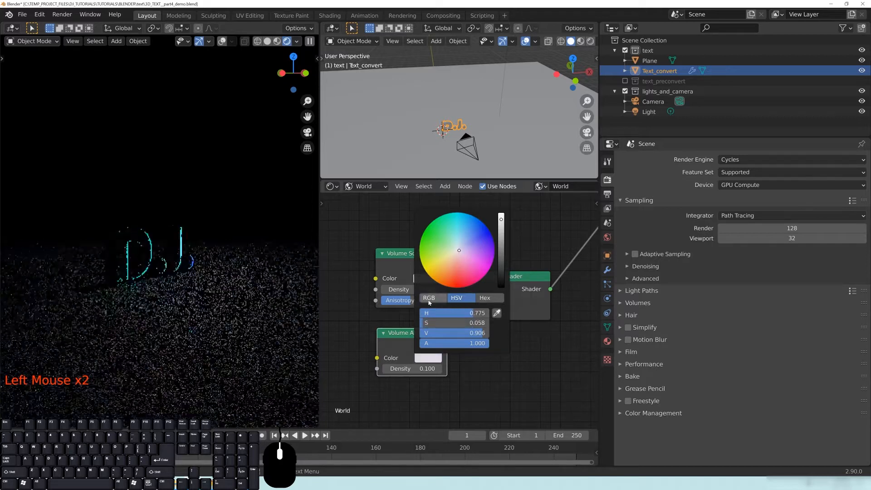
pyautogui.click(429, 297)
pyautogui.click(453, 313)
pyautogui.write('1')
pyautogui.press('Return')
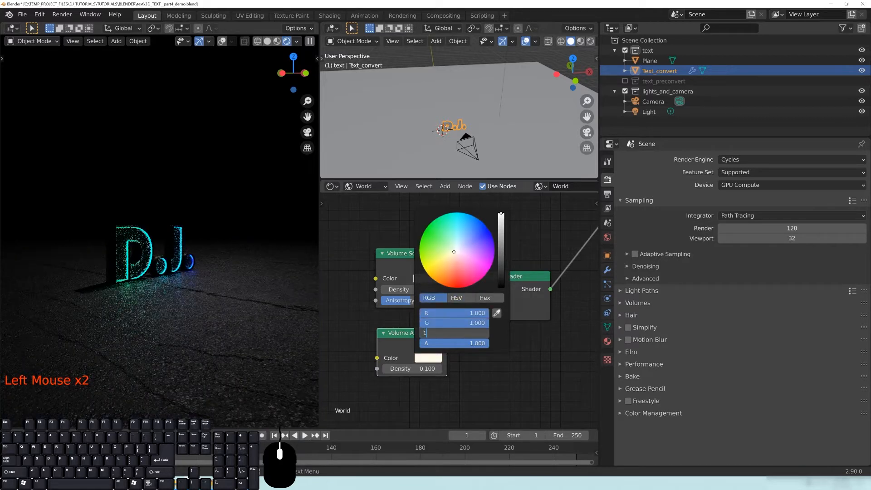
# Set Volume Absorption Density to 0.5 and slightly lower the colour's value.
pyautogui.doubleClick(410, 368)
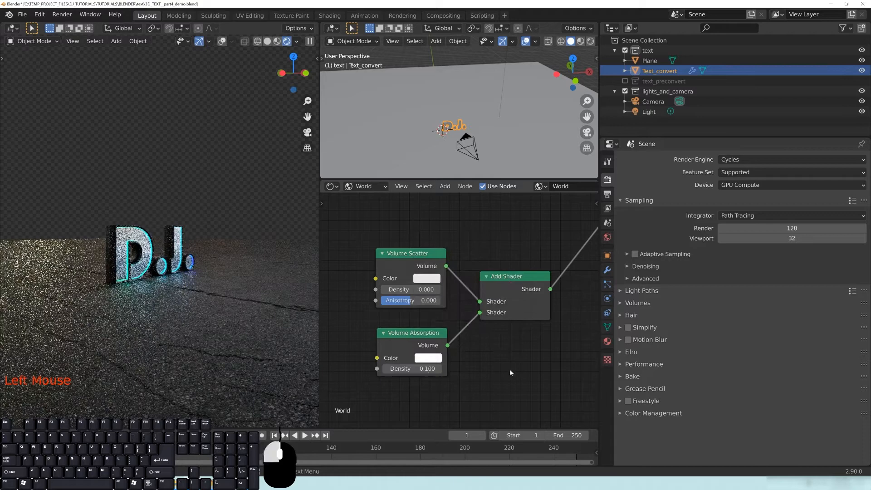
pyautogui.click(431, 358)
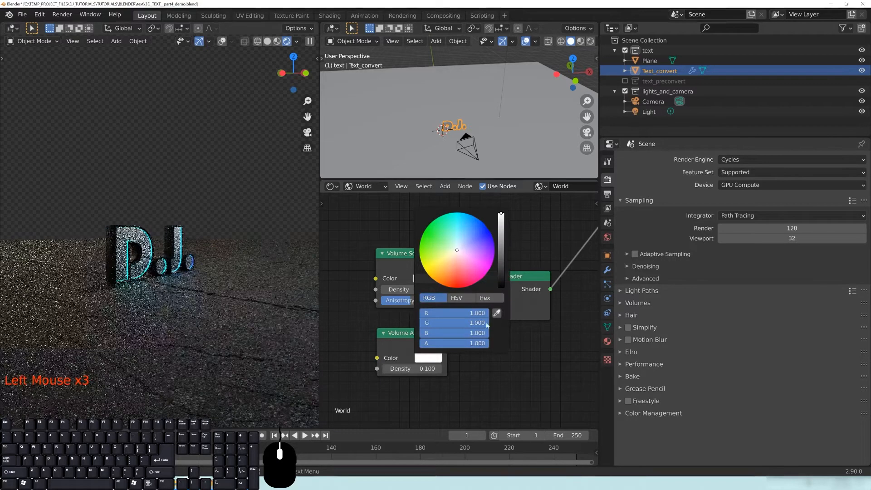
pyautogui.click(410, 368)
pyautogui.click(410, 368)
pyautogui.press('BackSpace')
pyautogui.write('5')
pyautogui.press('Return')
pyautogui.click(431, 359)
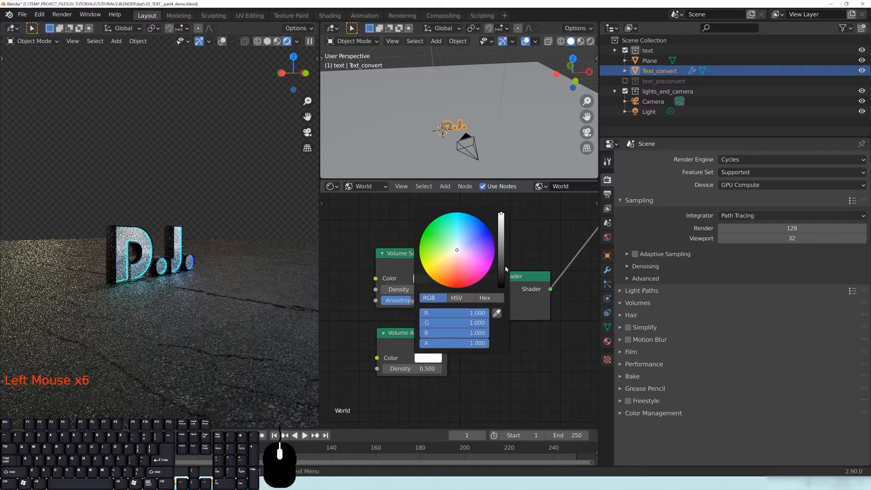
pyautogui.moveTo(502, 265); pyautogui.dragTo(502, 212)
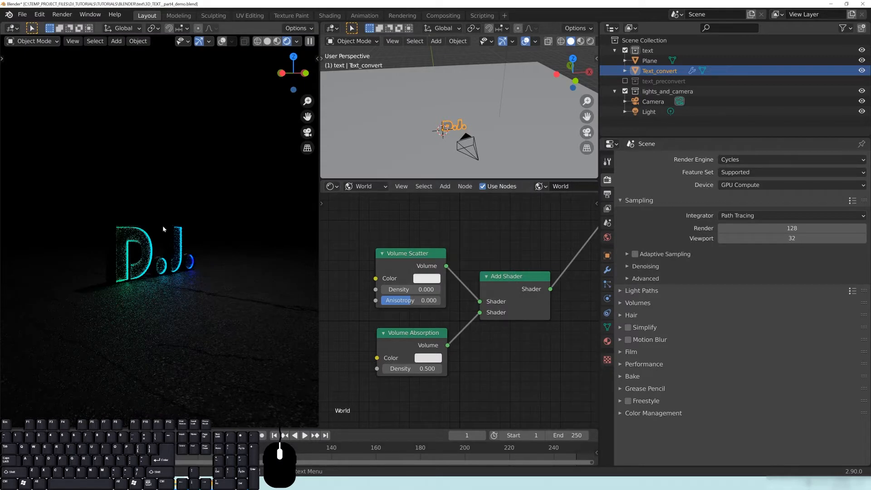
# Set the absorption colour to grey, then raise it to near white.
pyautogui.click(438, 362)
pyautogui.click(503, 250)
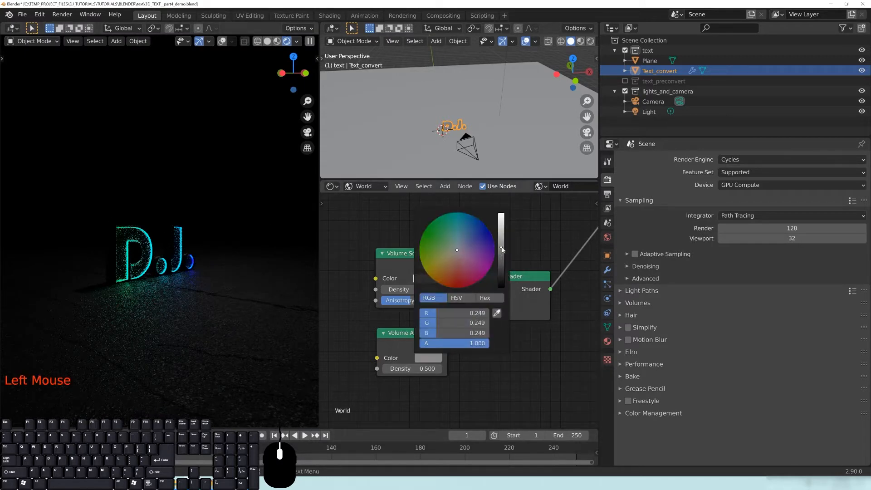
pyautogui.click(411, 368)
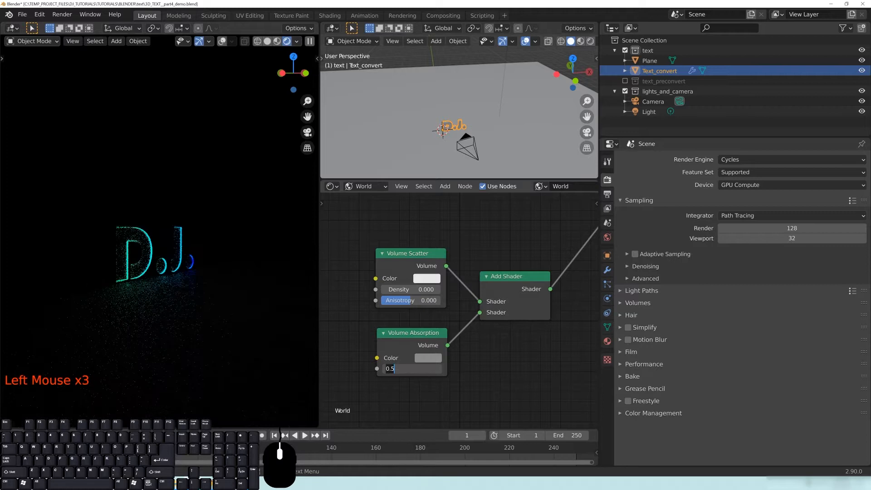
pyautogui.click(431, 359)
pyautogui.click(501, 221)
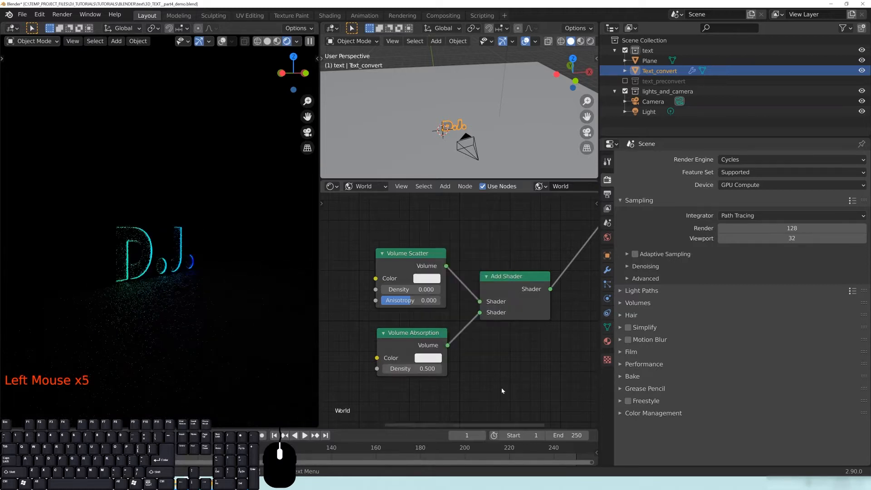
pyautogui.click(431, 359)
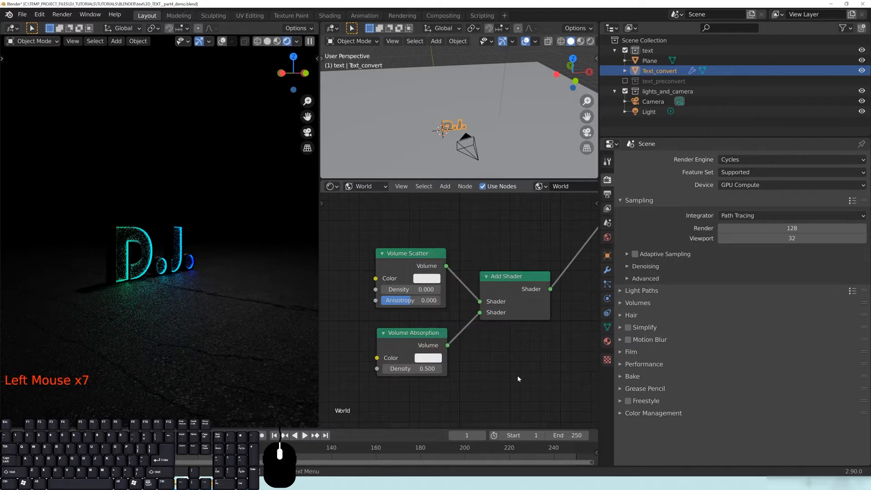
# Try an absorption density of 0.1 and orbit the render to compare.
pyautogui.doubleClick(402, 369)
pyautogui.press('Return')
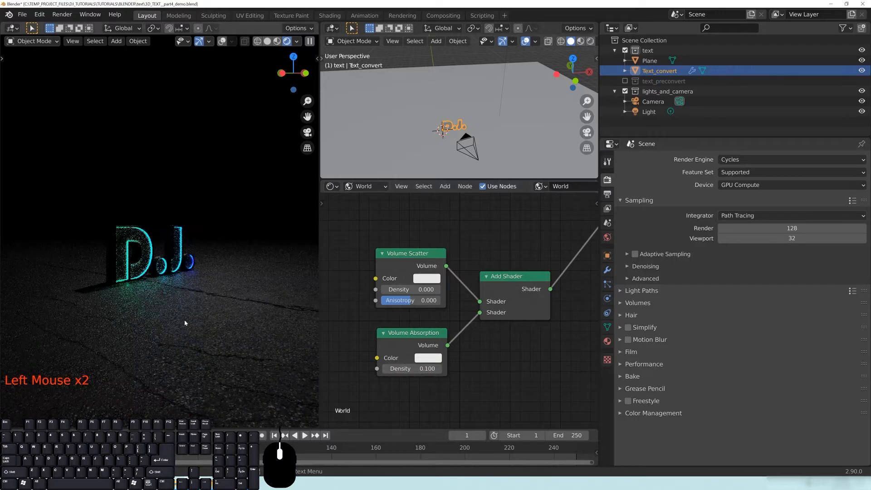
pyautogui.moveTo(219, 291); pyautogui.dragTo(203, 290, button='middle')
pyautogui.scroll(2, 203, 290)
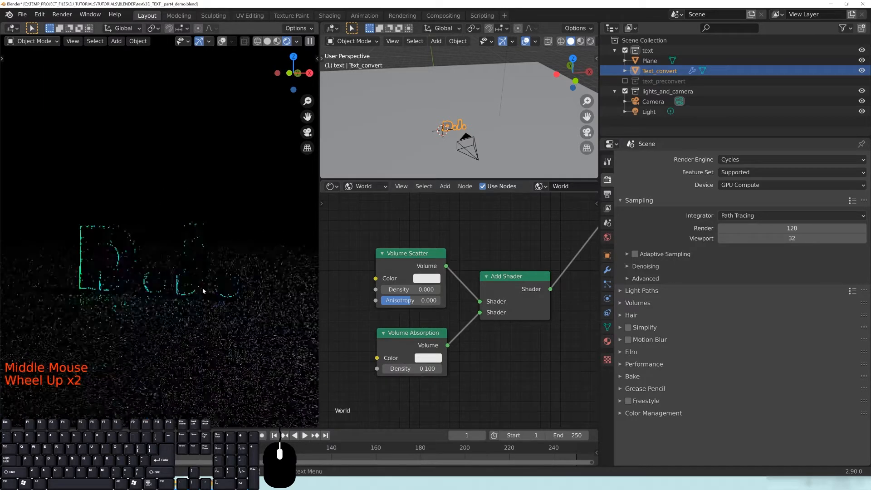
pyautogui.moveTo(154, 288); pyautogui.dragTo(181, 267, button='middle')
pyautogui.scroll(-2, 275, 345)
pyautogui.keyDown('shift'); pyautogui.moveTo(195, 302); pyautogui.dragTo(247, 330, button='middle'); pyautogui.keyUp('shift')
pyautogui.scroll(2, 199, 295)
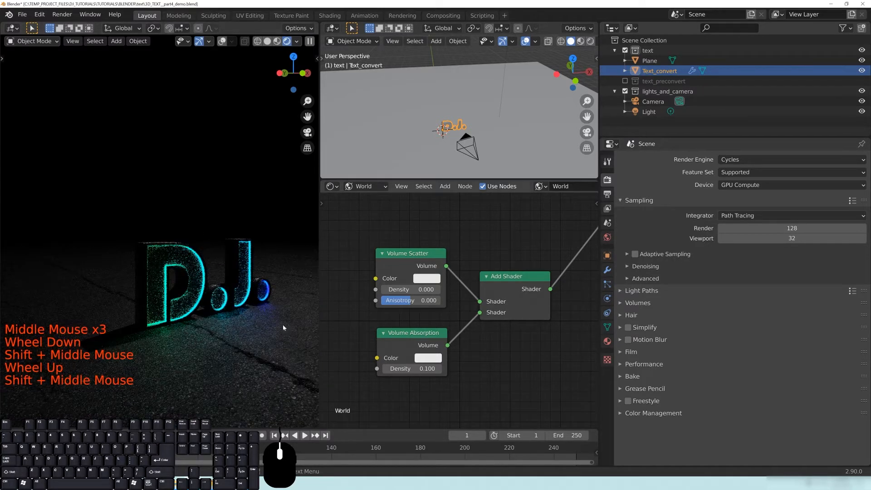
# Restore Volume Absorption Density to 0.5.
pyautogui.click(421, 369)
pyautogui.write('.5')
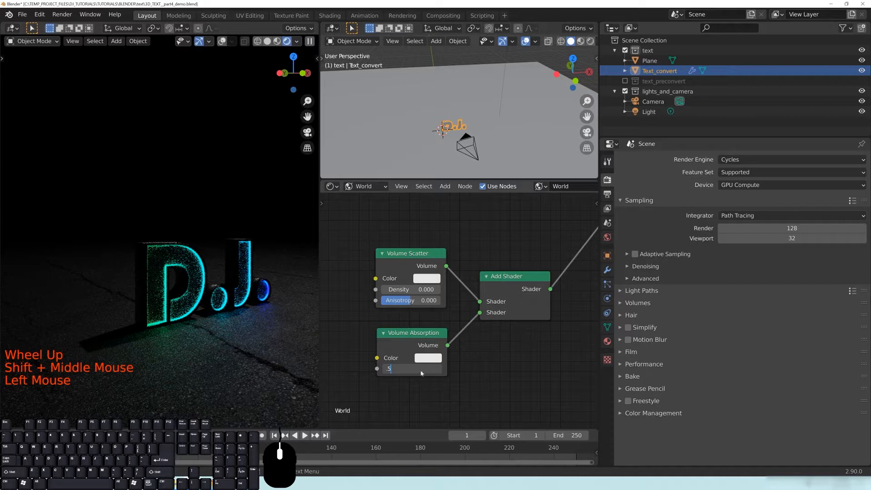
pyautogui.press('Return')
pyautogui.keyDown('shift'); pyautogui.moveTo(198, 290); pyautogui.dragTo(234, 295, button='middle'); pyautogui.keyUp('shift')
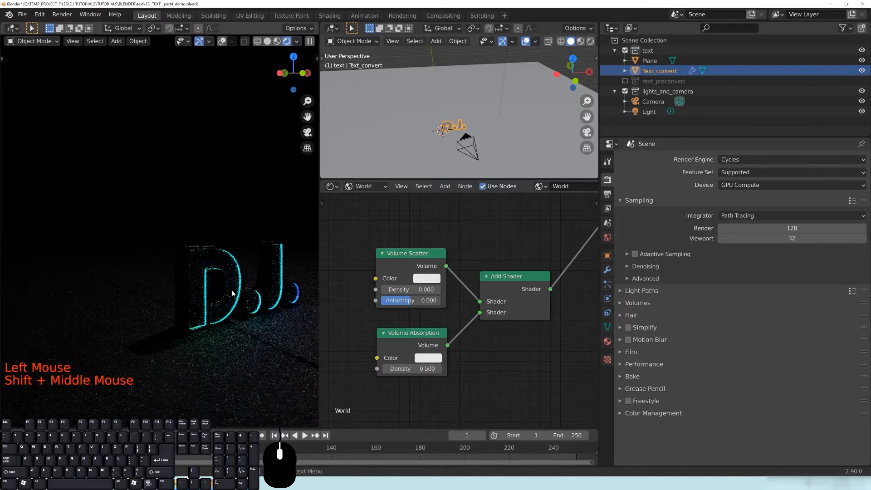
pyautogui.click(244, 301)
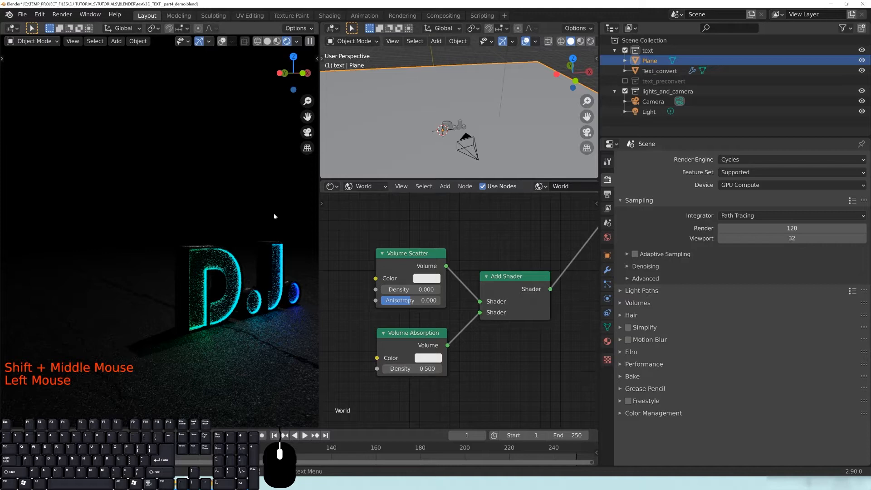
# Move the D.J. text object 2.38 m along the Y axis.
pyautogui.click(222, 259)
pyautogui.keyDown('shift'); pyautogui.moveTo(225, 281); pyautogui.dragTo(228, 298, button='middle'); pyautogui.keyUp('shift')
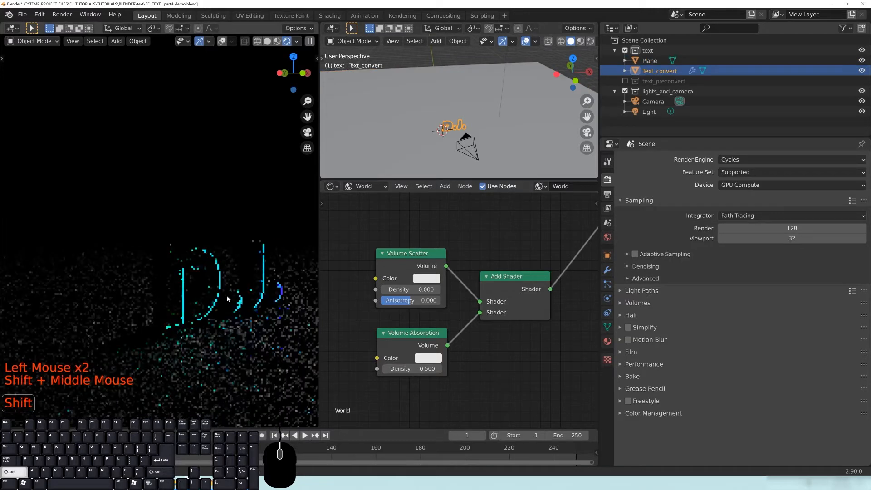
pyautogui.press('g')
pyautogui.press('y')
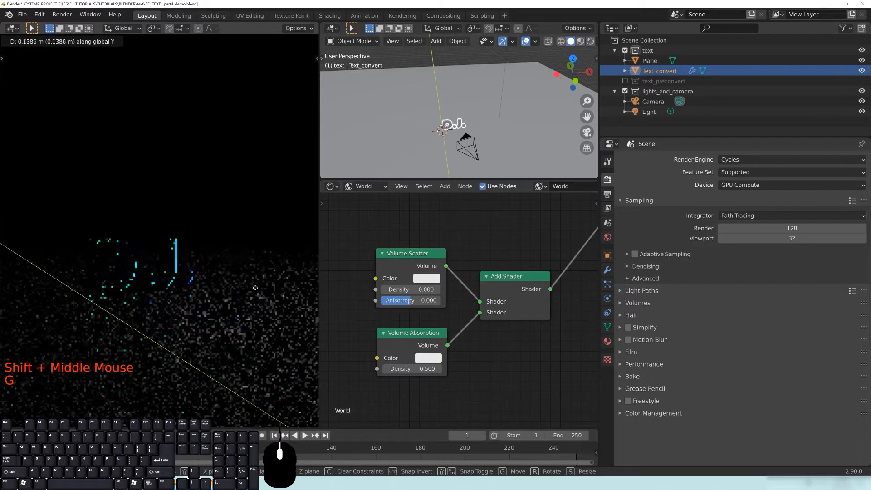
pyautogui.click(227, 263)
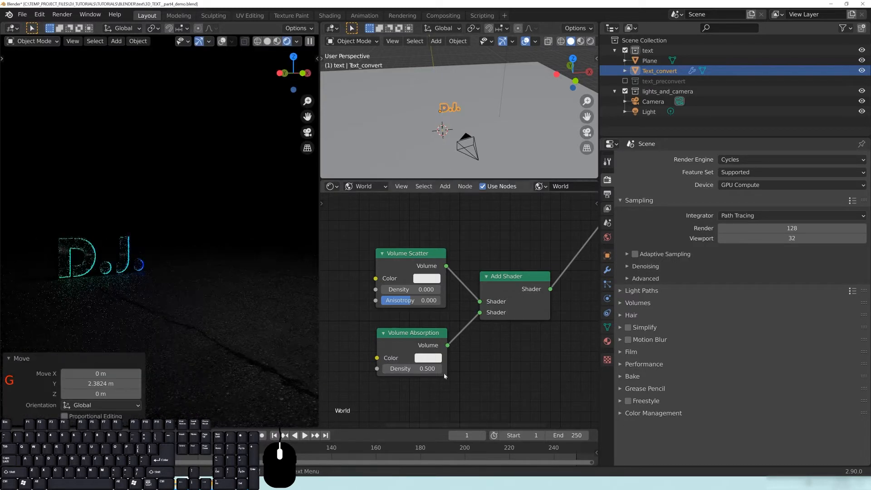
# Raise Volume Absorption Density to 1.
pyautogui.click(411, 368)
pyautogui.write('1')
pyautogui.press('Return')
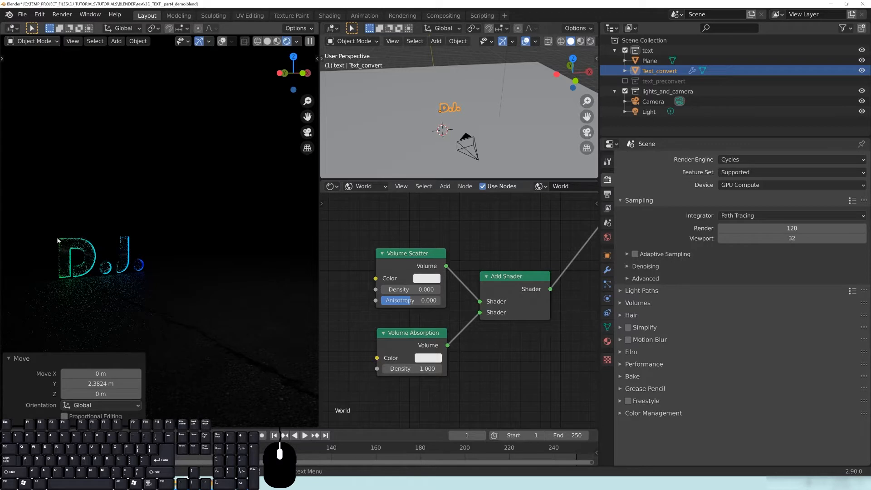
# Set the text's Light material Emission Strength to 0.
pyautogui.click(80, 245)
pyautogui.click(606, 341)
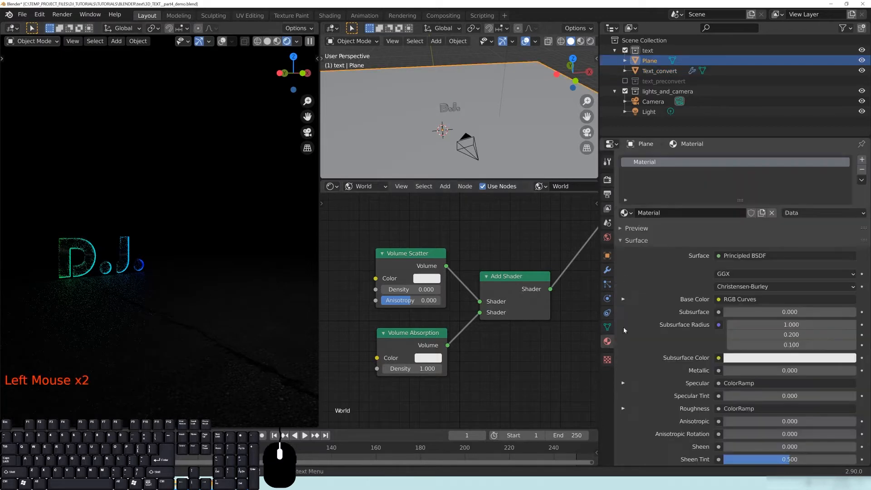
pyautogui.click(659, 71)
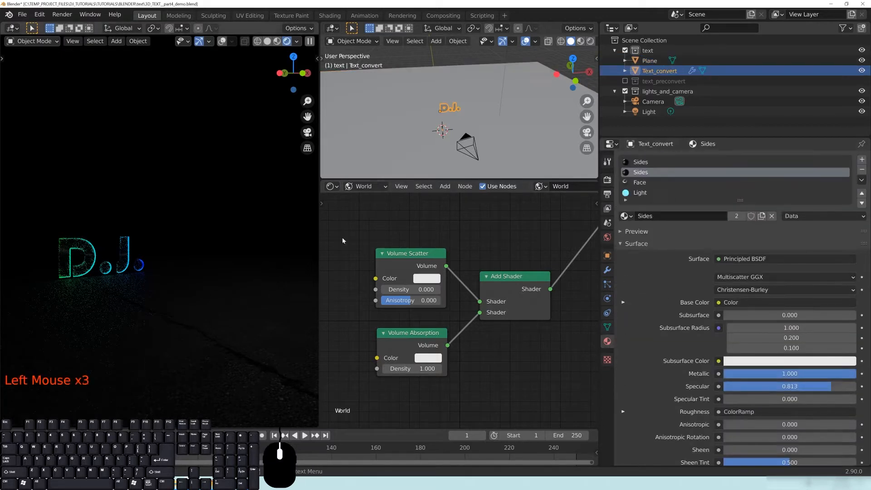
pyautogui.click(640, 192)
pyautogui.click(771, 289)
pyautogui.write('0')
pyautogui.press('Return')
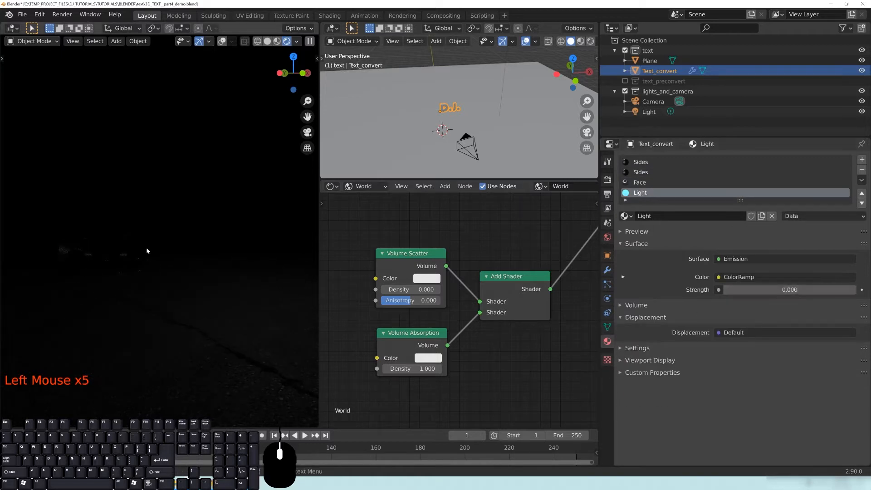
pyautogui.click(90, 255)
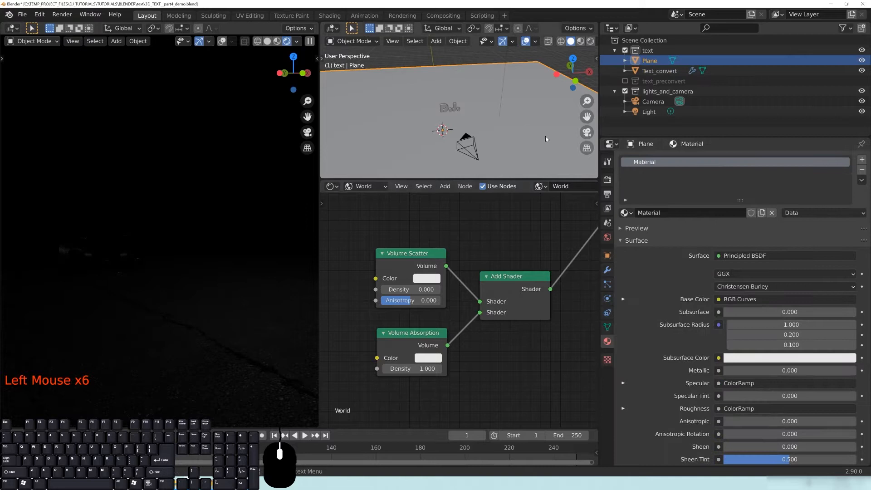
pyautogui.click(649, 112)
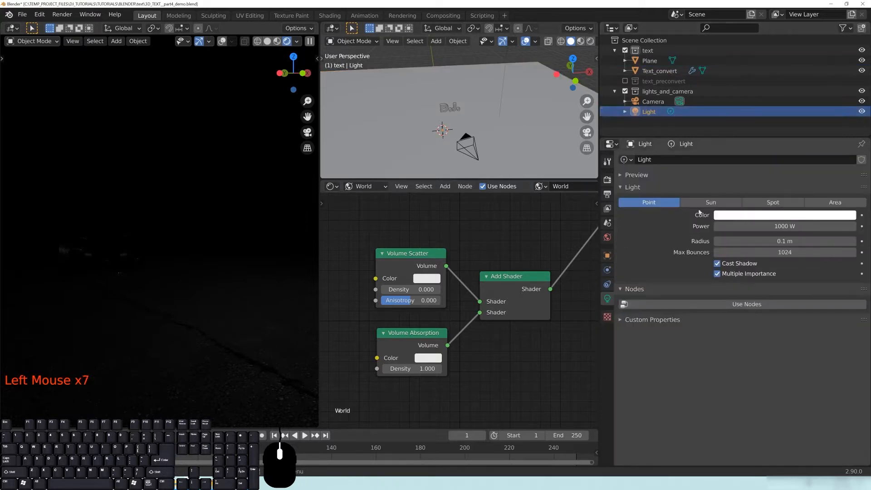
# Make the lamp a spot light with a 0.2 m radius and 37° cone.
pyautogui.moveTo(477, 132); pyautogui.dragTo(491, 139, button='middle')
pyautogui.scroll(-4, 519, 125)
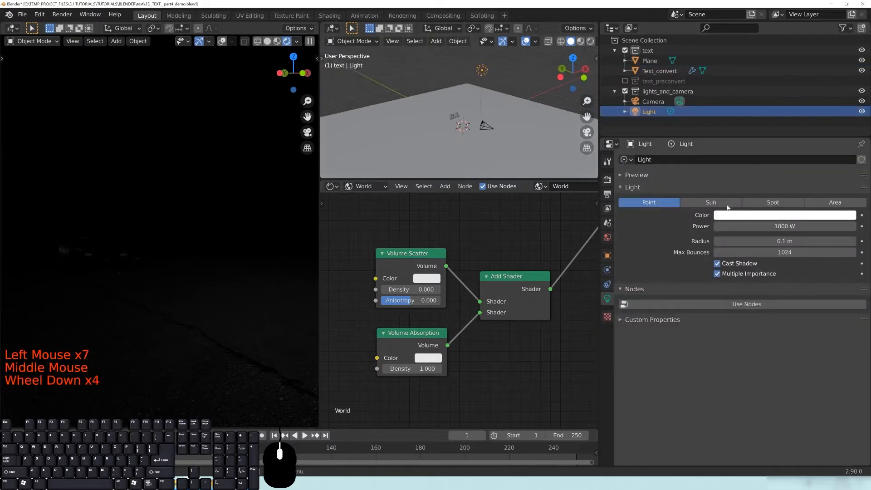
pyautogui.moveTo(483, 73)
pyautogui.keyDown('shift'); pyautogui.mouseDown(button='middle')
pyautogui.moveTo(500, 118)
pyautogui.moveTo(489, 68)
pyautogui.mouseUp(button='middle'); pyautogui.keyUp('shift')
pyautogui.scroll(4, 500, 119)
pyautogui.scroll(-1, 507, 99)
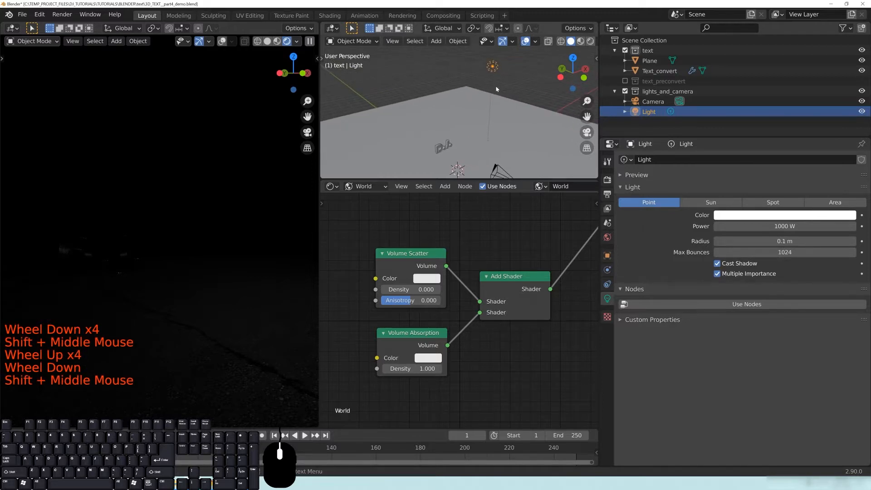
pyautogui.click(774, 203)
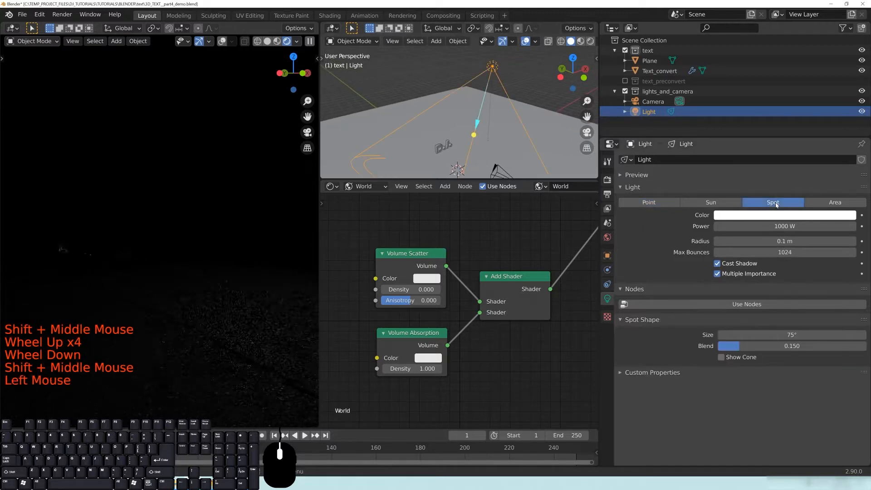
pyautogui.moveTo(786, 241); pyautogui.dragTo(801, 241)
pyautogui.moveTo(793, 335); pyautogui.dragTo(761, 335)
# Set the spot light's power to 5000 W.
pyautogui.moveTo(755, 229); pyautogui.dragTo(745, 224)
pyautogui.click(745, 224)
pyautogui.write('5000')
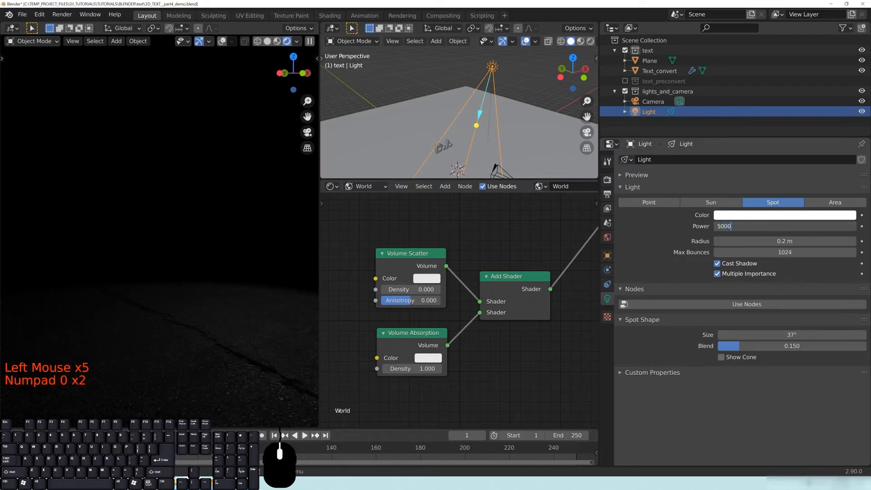
pyautogui.press('Return')
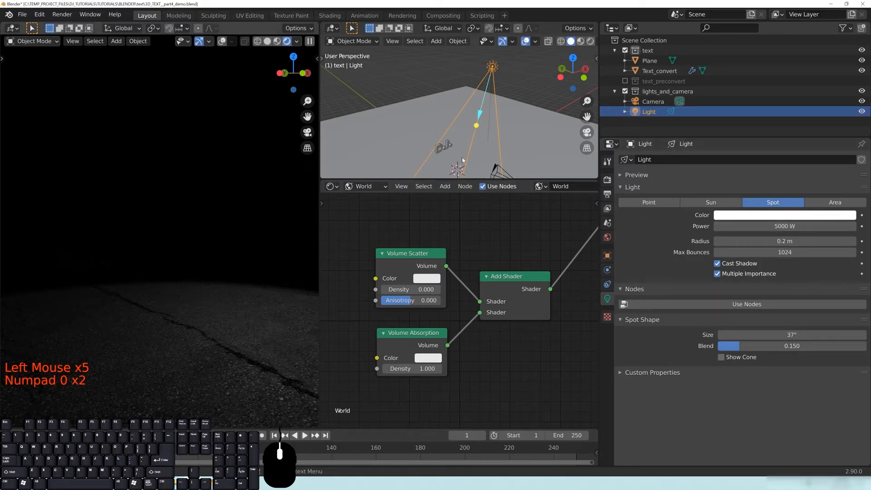
pyautogui.click(439, 148)
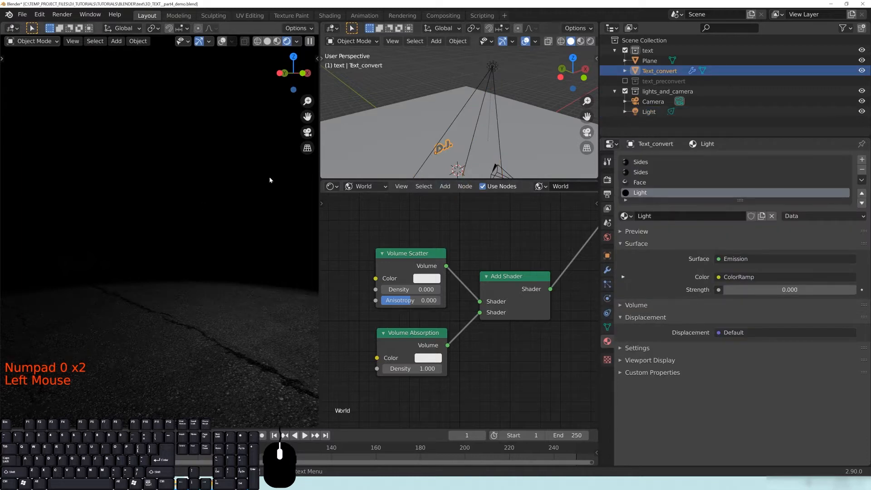
# Move the D.J. text about 2.6 m along Y under the spot light, then fine-tune it.
pyautogui.press('g')
pyautogui.press('y')
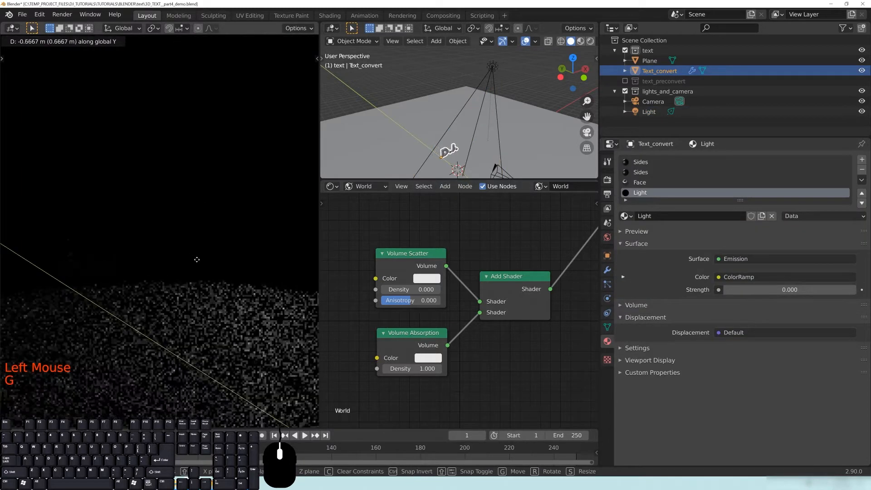
pyautogui.click(280, 281)
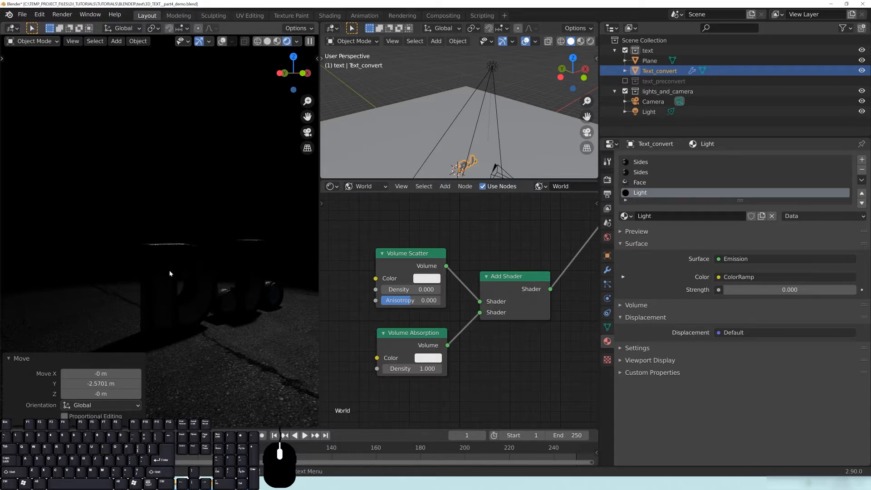
pyautogui.click(461, 165)
pyautogui.click(461, 165)
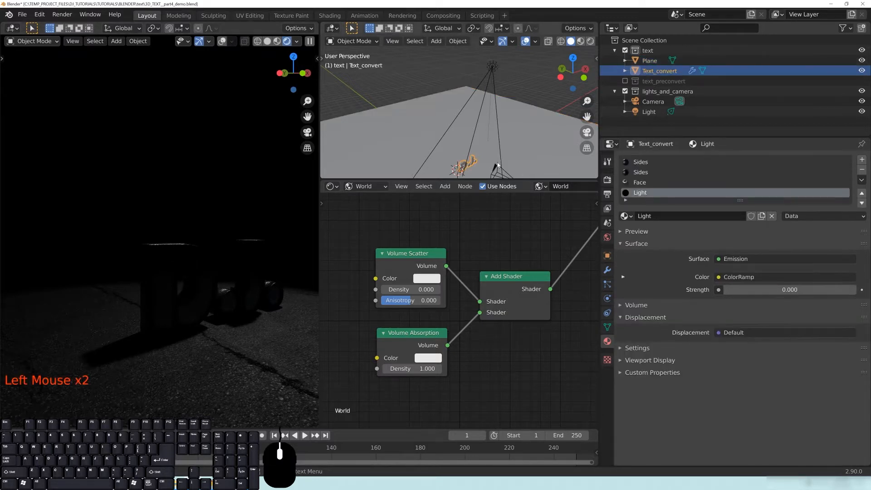
pyautogui.press('g')
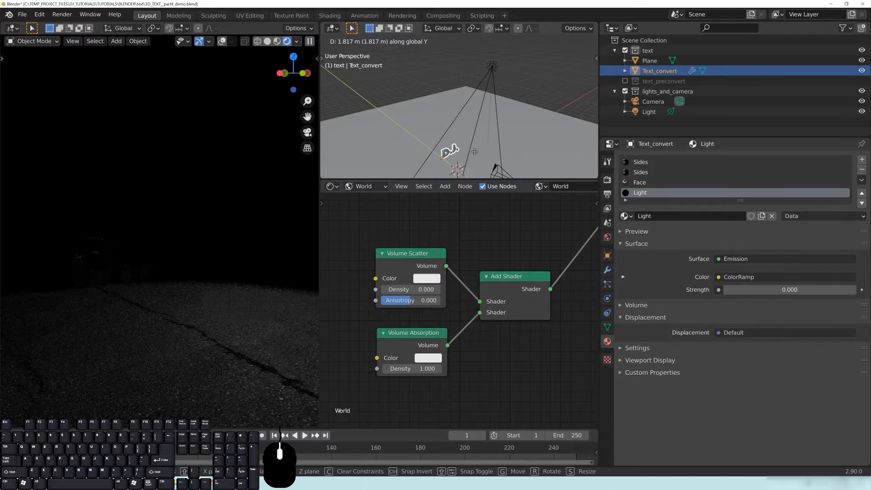
pyautogui.click(498, 158)
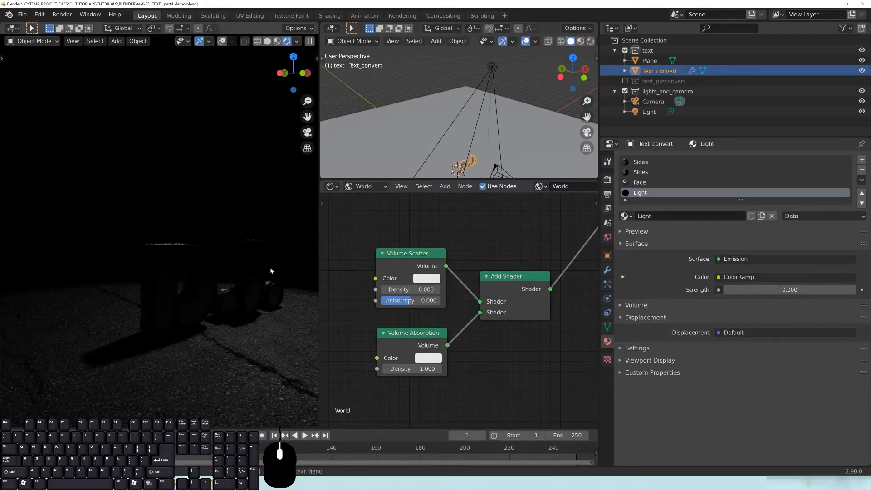
pyautogui.click(493, 68)
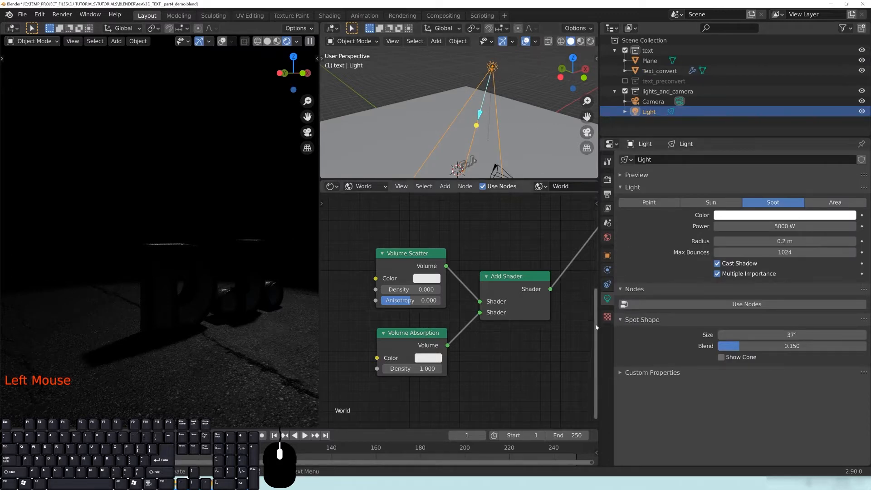
# Set the text's Light material Emission Strength to 50.
pyautogui.click(471, 163)
pyautogui.click(771, 290)
pyautogui.write('50')
pyautogui.press('Return')
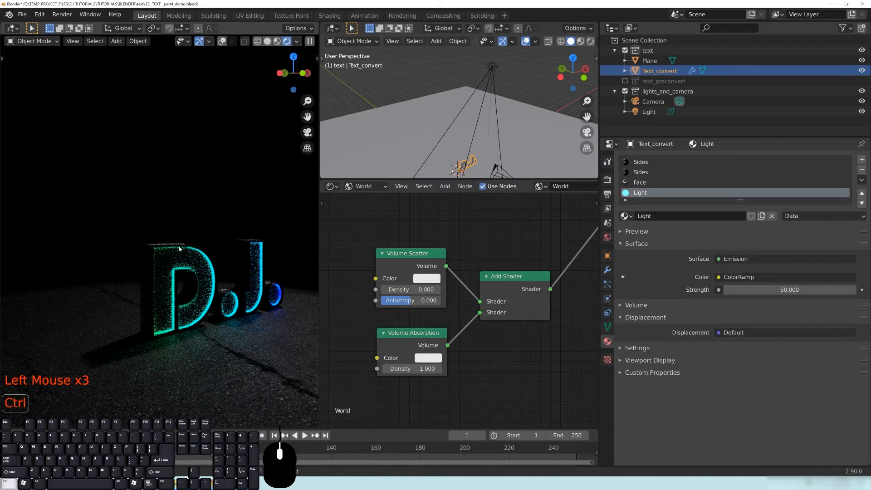
# Save the blend file and begin clearing the Volume Absorption density.
pyautogui.hotkey('ctrl', 's')
pyautogui.scroll(2, 227, 306)
pyautogui.keyDown('shift'); pyautogui.moveTo(227, 306); pyautogui.dragTo(212, 287, button='middle'); pyautogui.keyUp('shift')
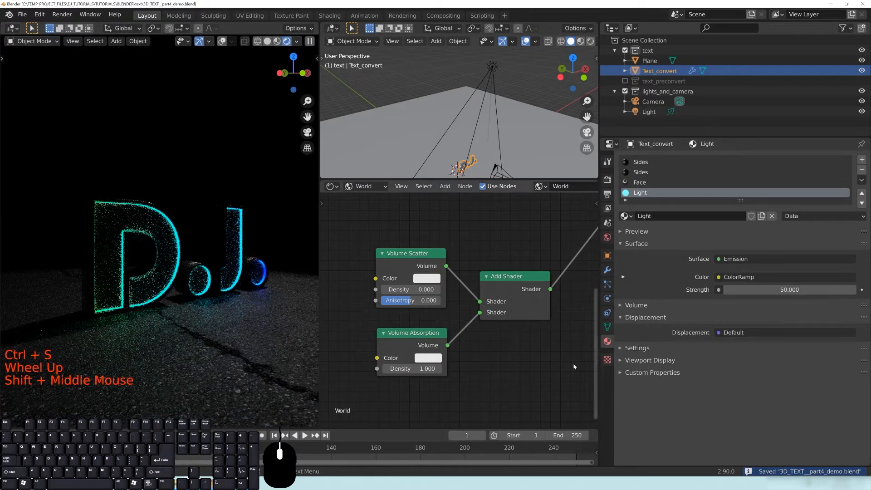
pyautogui.click(411, 368)
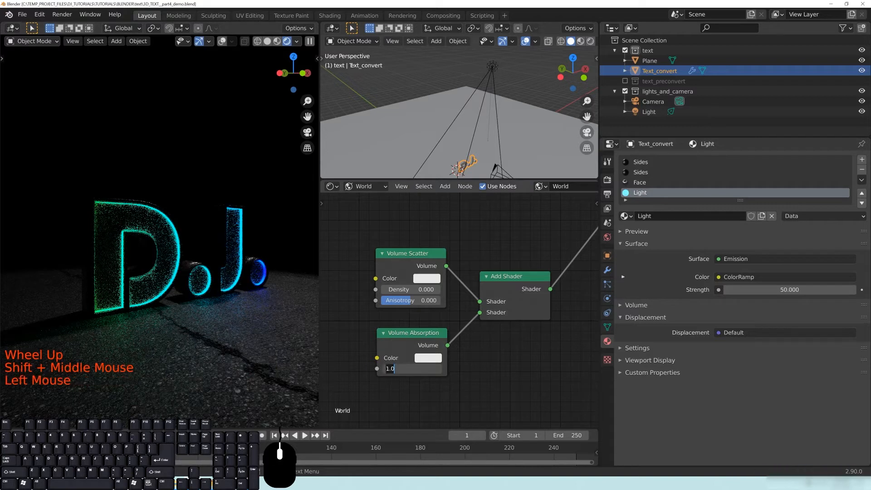
pyautogui.press('BackSpace')
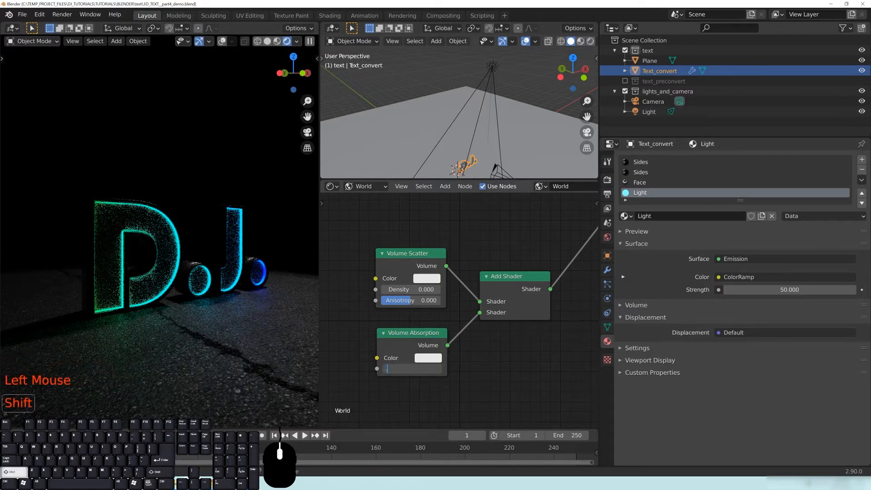
# Set Volume Absorption Density to 0 and Volume Scatter Density to 0.2.
pyautogui.press('Return')
pyautogui.click(439, 270)
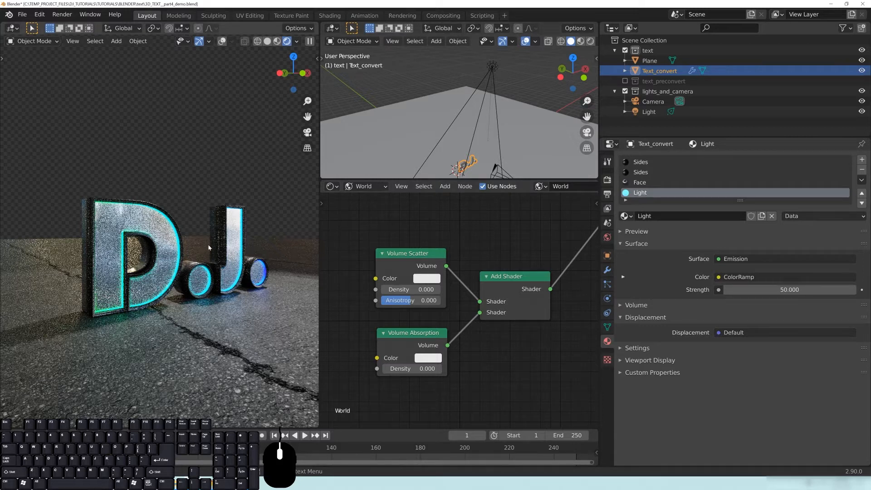
pyautogui.click(414, 289)
pyautogui.write('0.0')
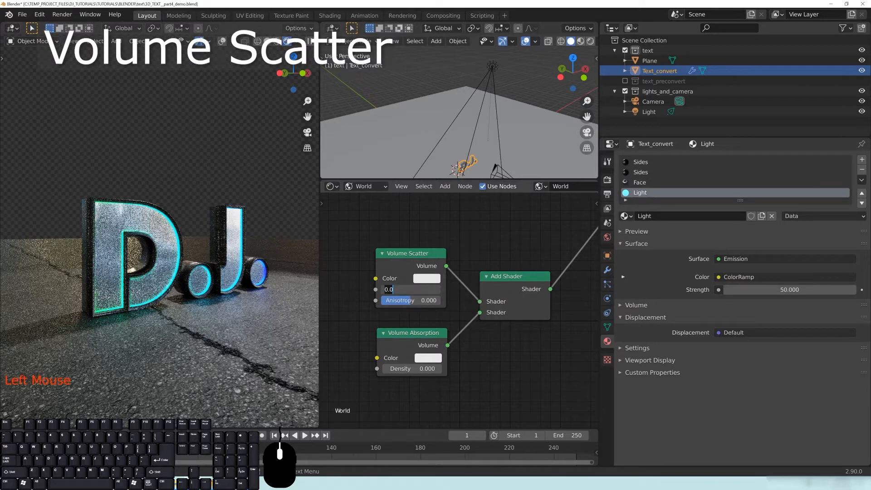
pyautogui.write('0.2')
pyautogui.press('Return')
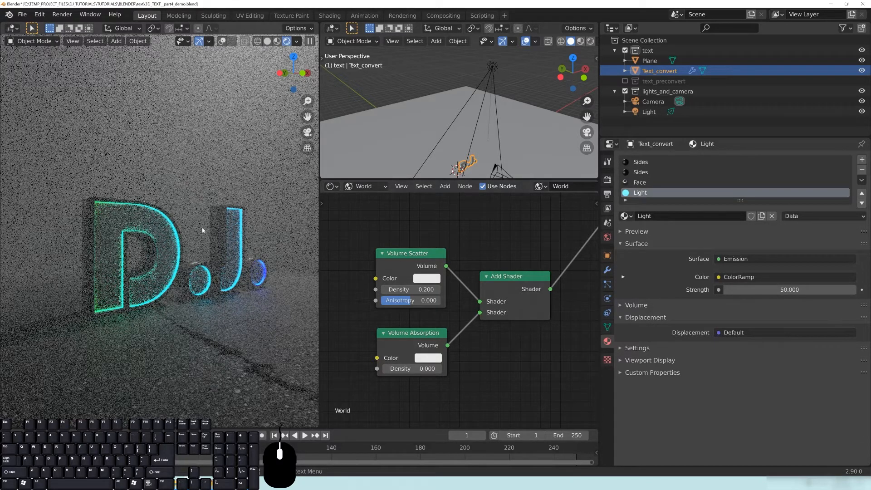
# Switch the viewport to the camera view.
pyautogui.press('KP_0')
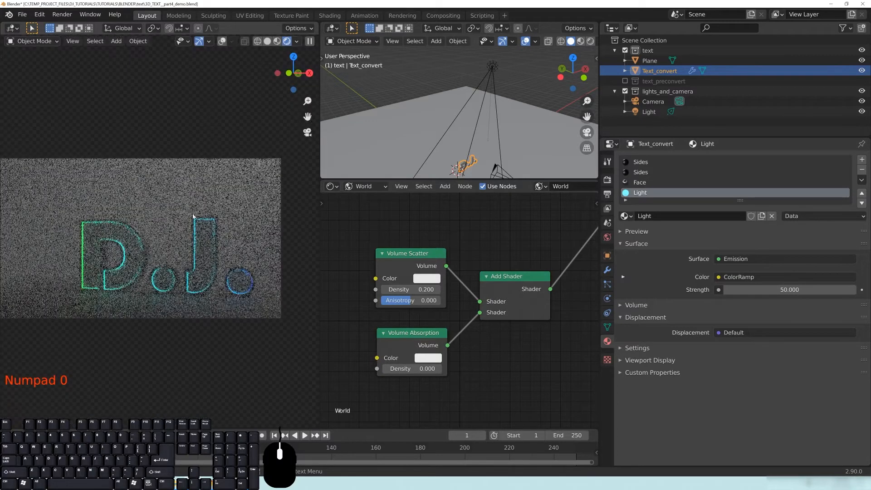
pyautogui.scroll(-1, 192, 262)
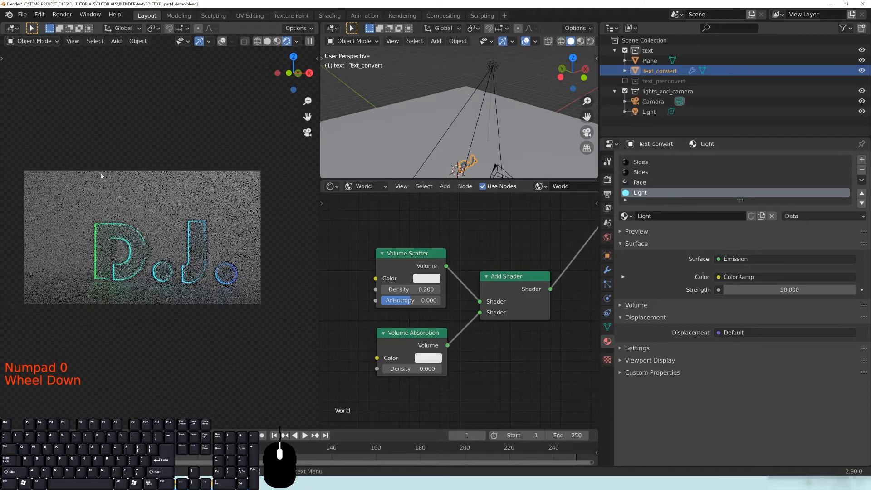
pyautogui.scroll(2, 149, 270)
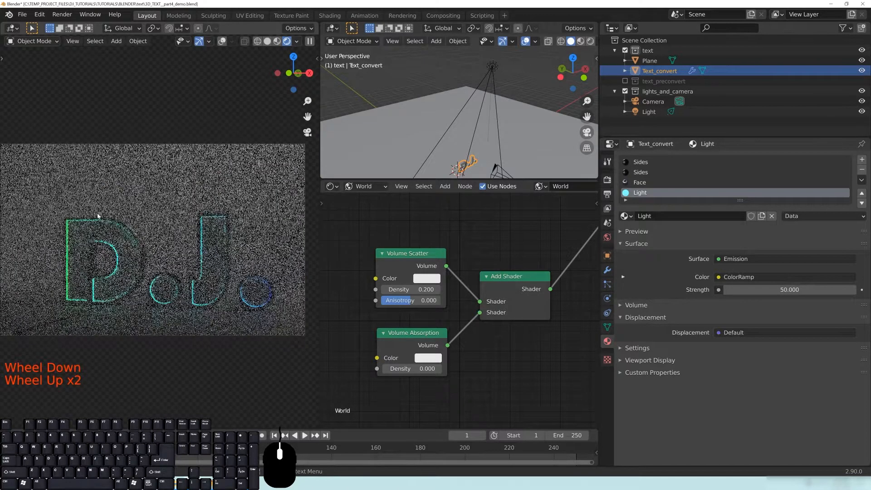
# Try Volume Scatter densities of 0.05, 1, 0.5 and 10.
pyautogui.click(411, 289)
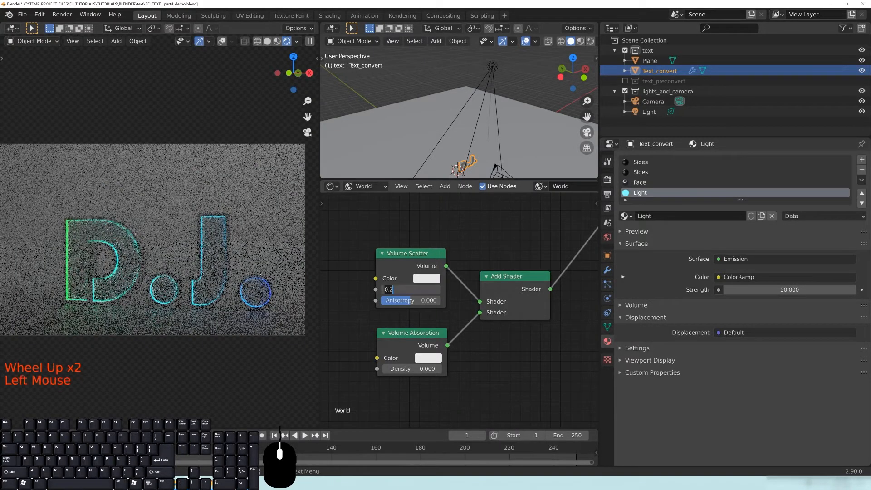
pyautogui.press('Return')
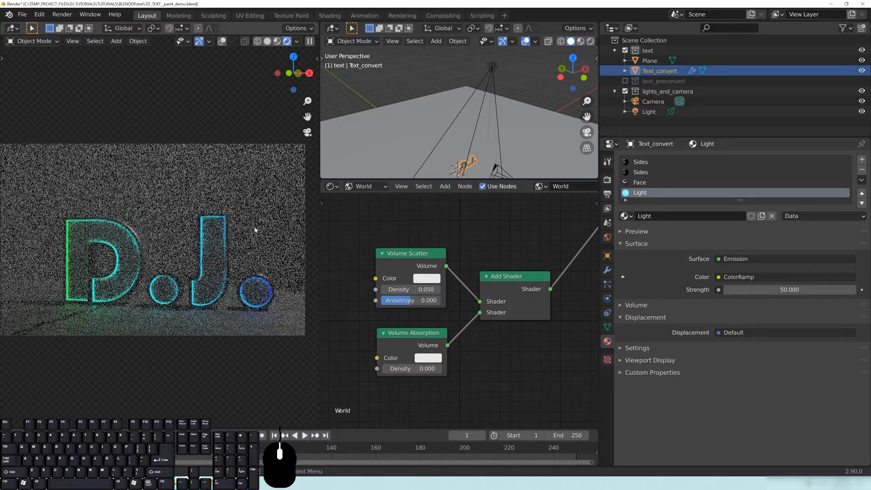
pyautogui.click(404, 290)
pyautogui.write('1.')
pyautogui.press('Return')
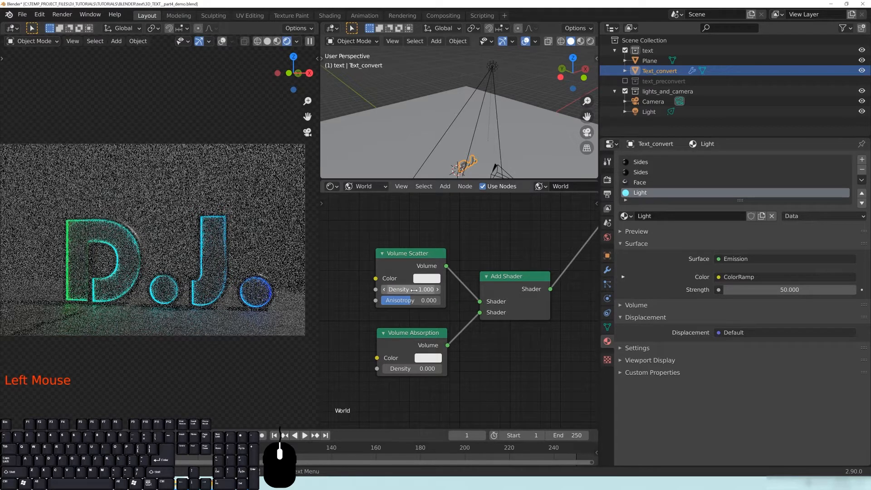
pyautogui.doubleClick(438, 291)
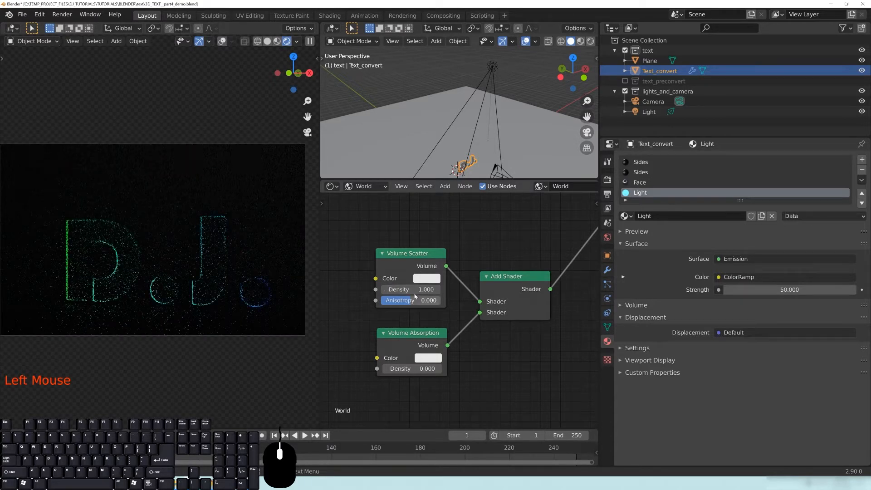
pyautogui.write('.5')
pyautogui.press('Return')
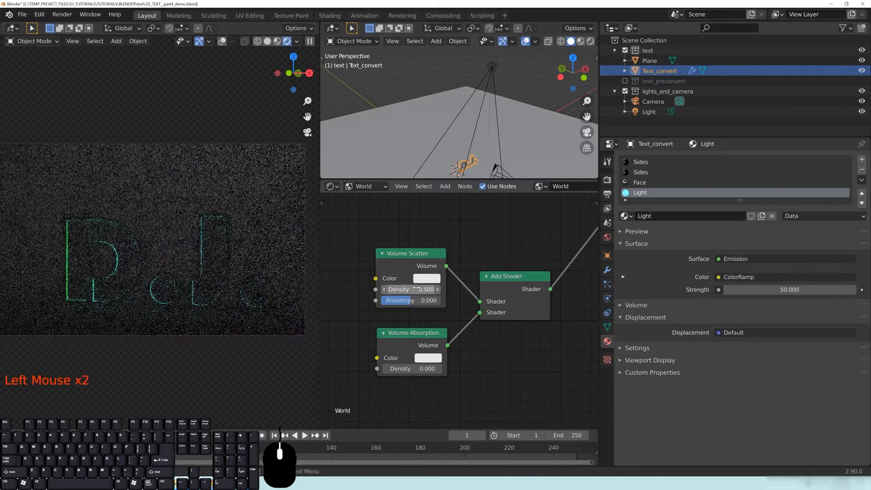
pyautogui.click(426, 289)
pyautogui.write('10')
pyautogui.press('Return')
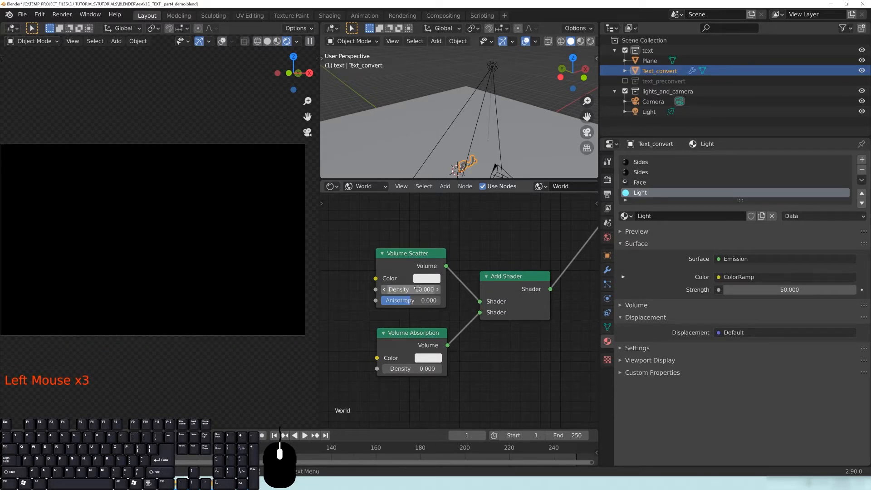
# Reset the scatter density to 1, then settle it at 0.25.
pyautogui.click(416, 288)
pyautogui.write('1')
pyautogui.press('Return')
pyautogui.click(428, 289)
pyautogui.write('.25')
pyautogui.press('Return')
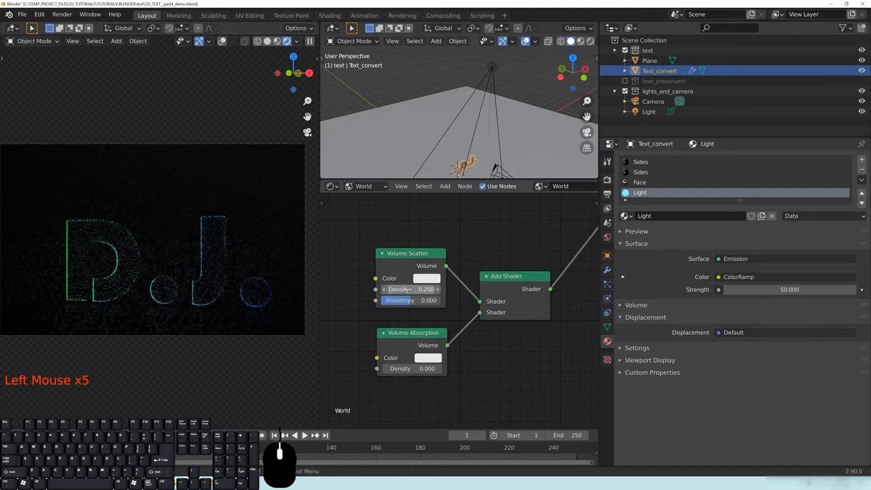
pyautogui.click(426, 289)
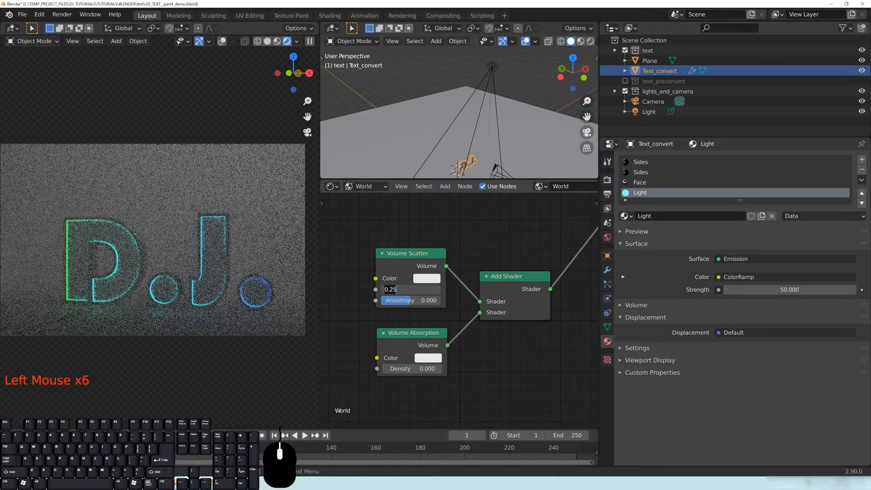
pyautogui.press('Return')
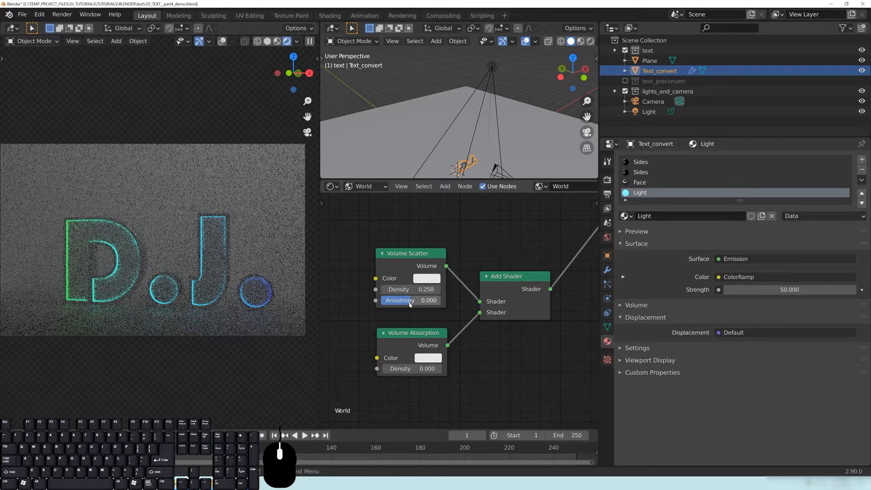
# Select the spot light and move it to a new position.
pyautogui.click(494, 68)
pyautogui.press('g')
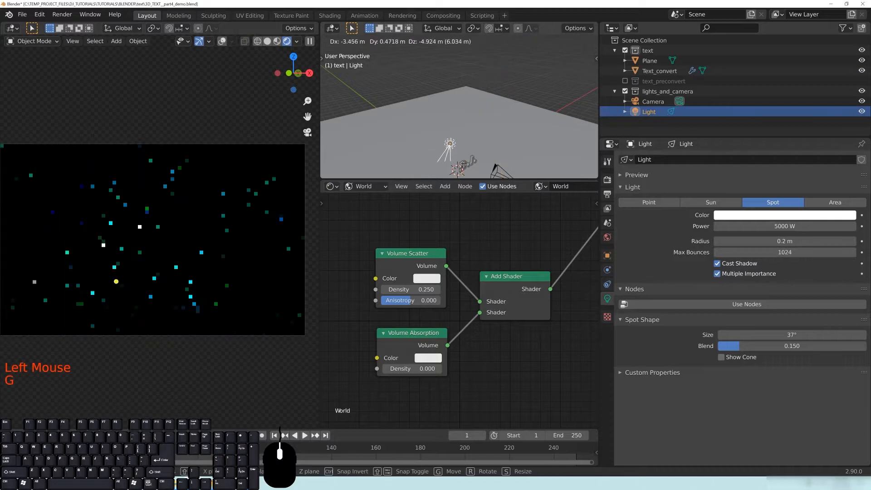
pyautogui.click(605, 264)
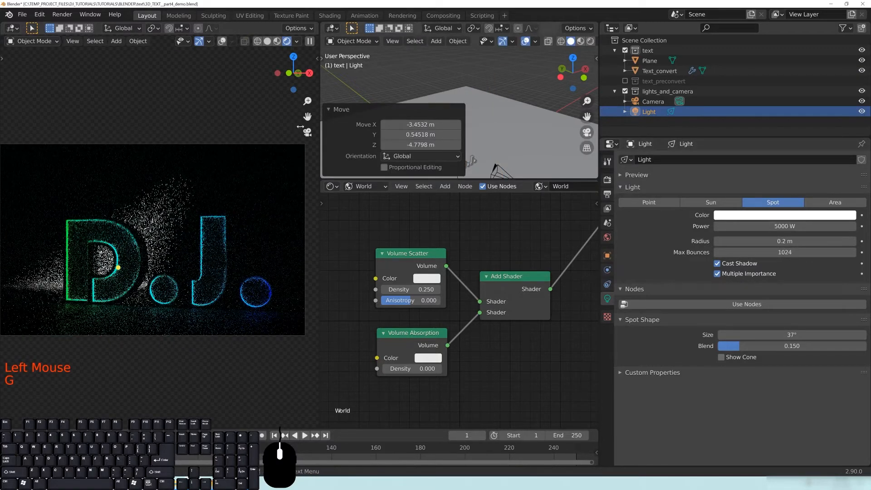
pyautogui.click(330, 113)
# Add a Track To constraint to the light targeting Text_convert.
pyautogui.click(606, 284)
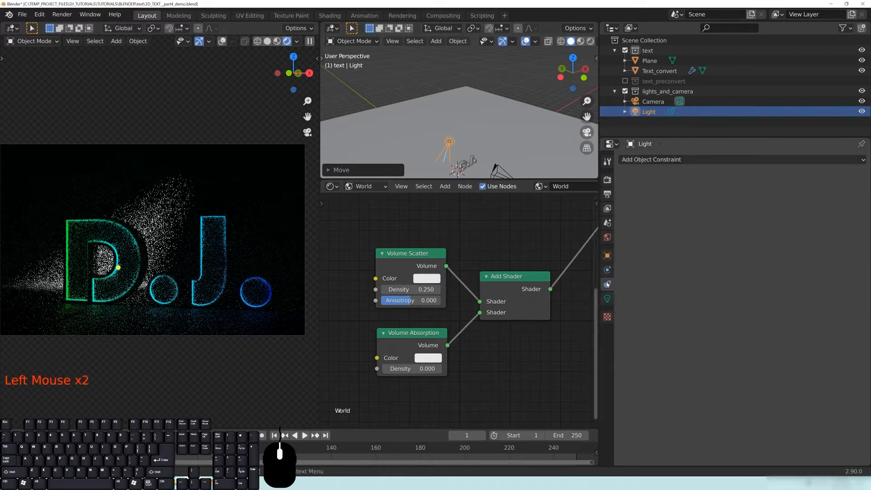
pyautogui.click(673, 161)
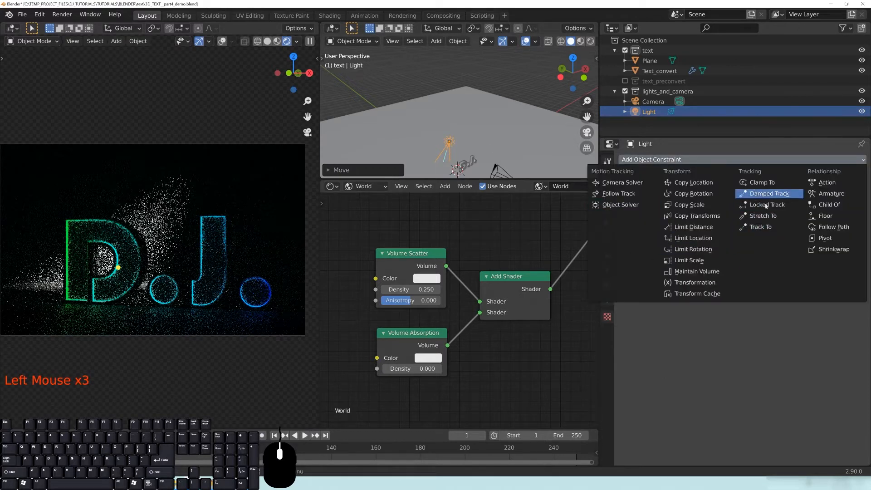
pyautogui.click(757, 229)
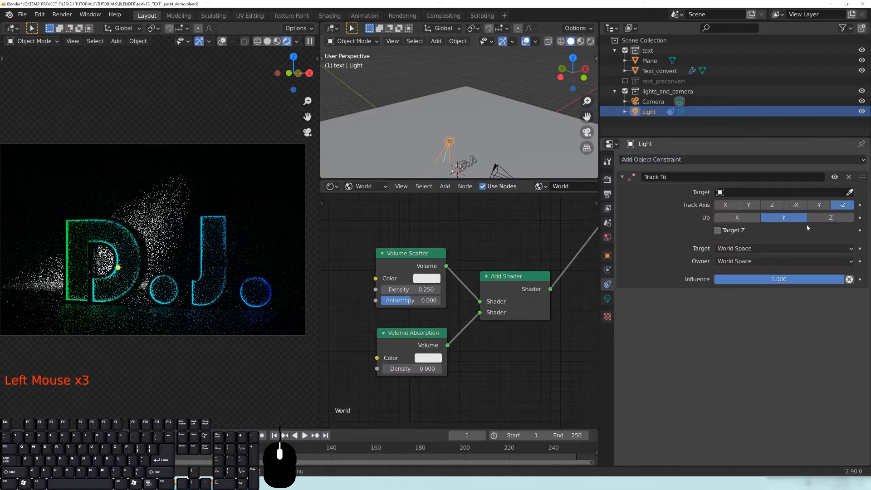
pyautogui.click(468, 160)
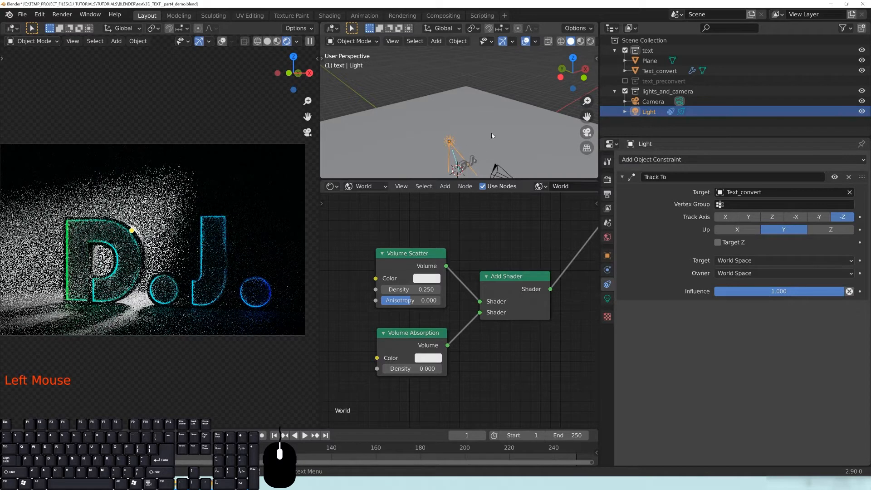
# Move the tracking spot light to a new position.
pyautogui.press('g')
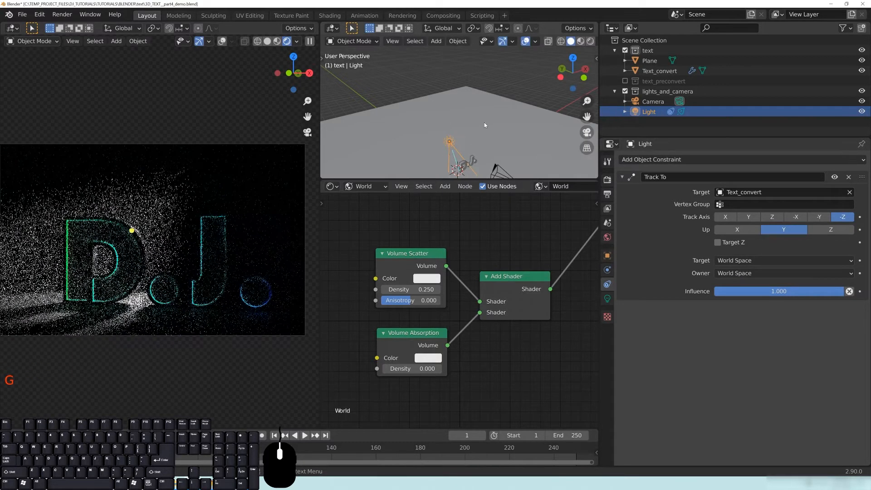
pyautogui.press('g')
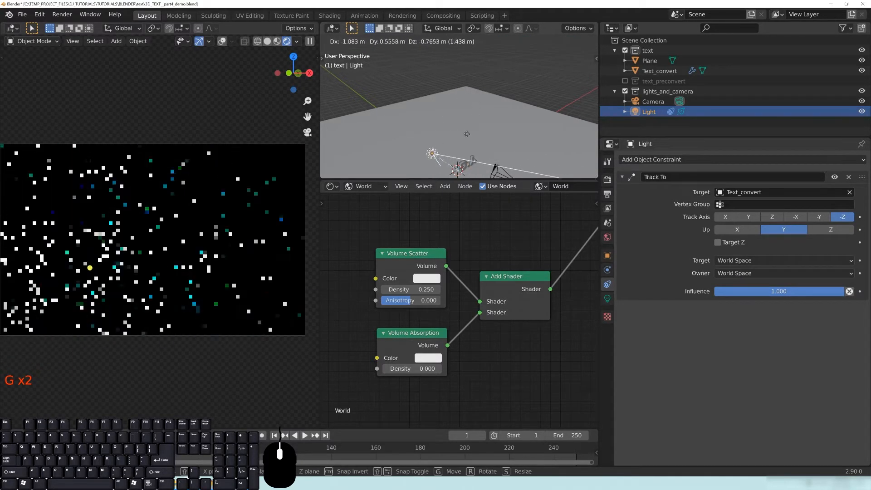
pyautogui.click(466, 133)
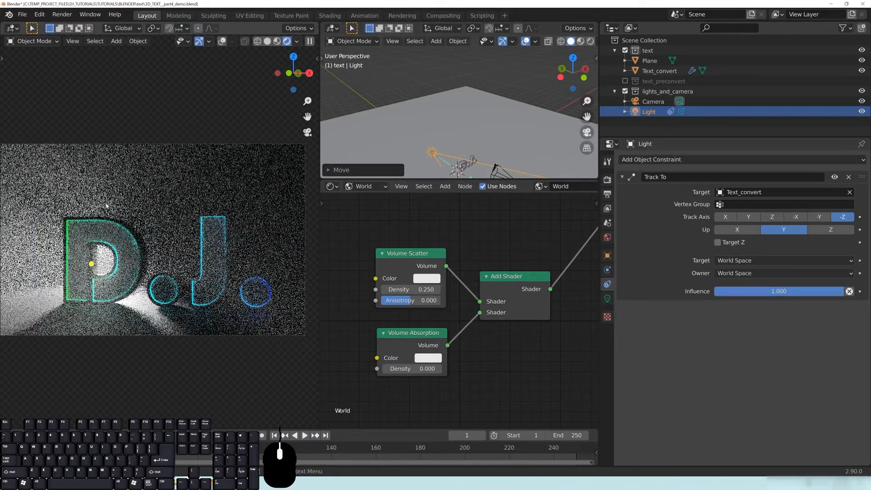
pyautogui.click(408, 300)
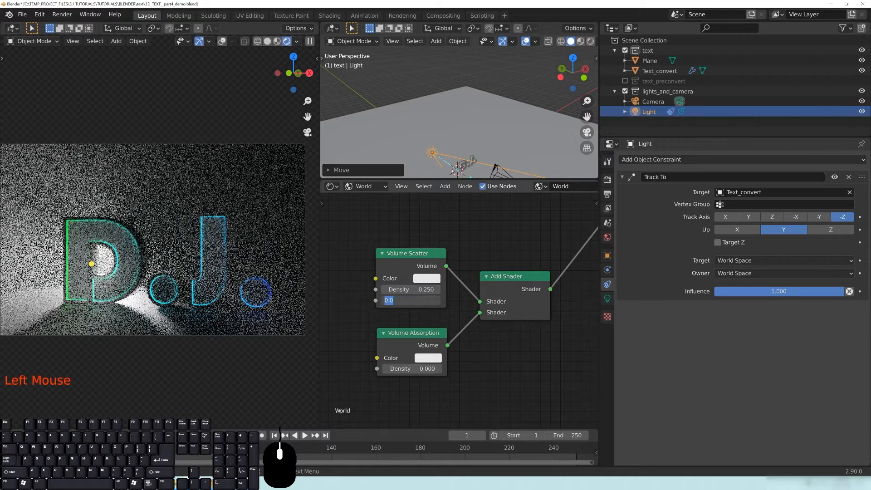
pyautogui.write('1')
pyautogui.press('Return')
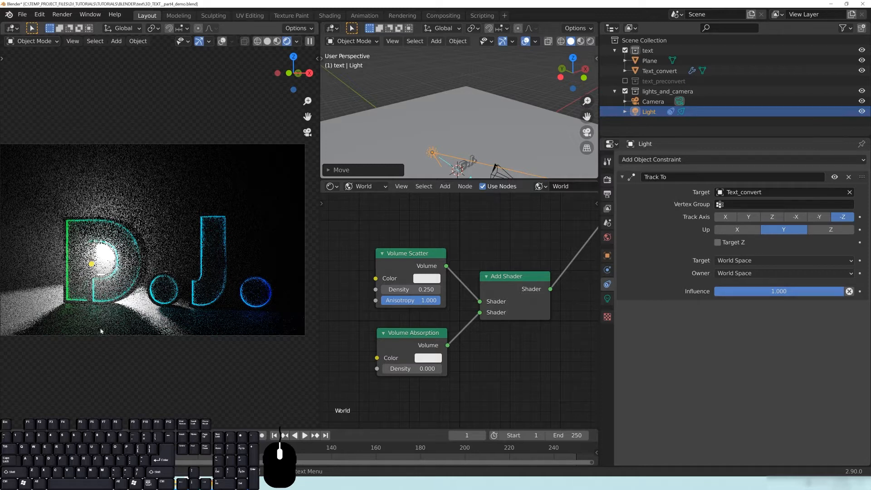
pyautogui.click(410, 300)
pyautogui.write('-1')
pyautogui.press('Return')
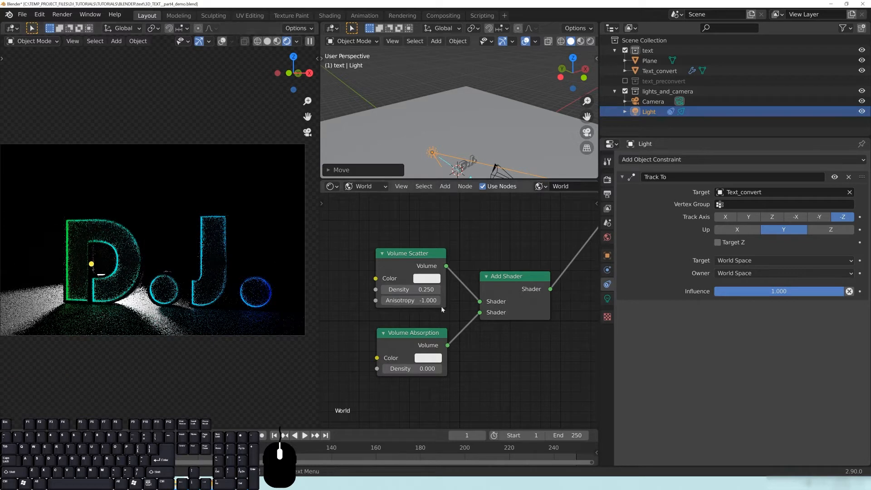
pyautogui.click(408, 300)
pyautogui.write('-5')
pyautogui.press('Return')
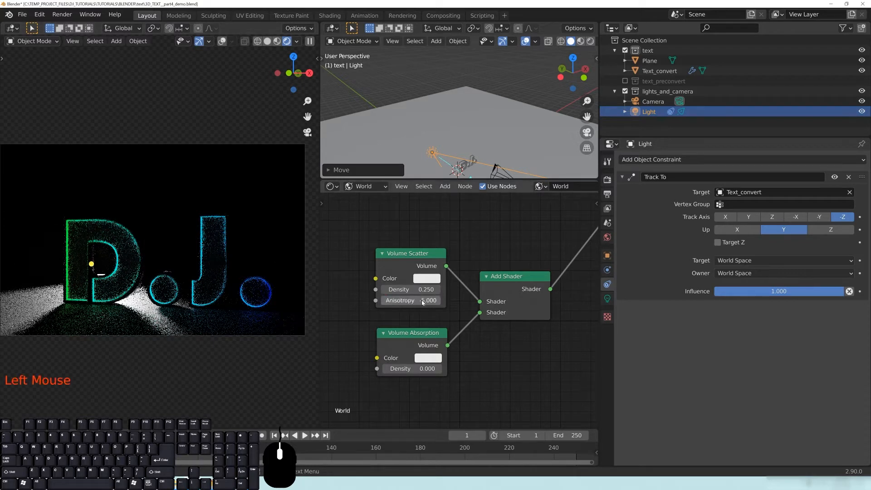
pyautogui.doubleClick(416, 303)
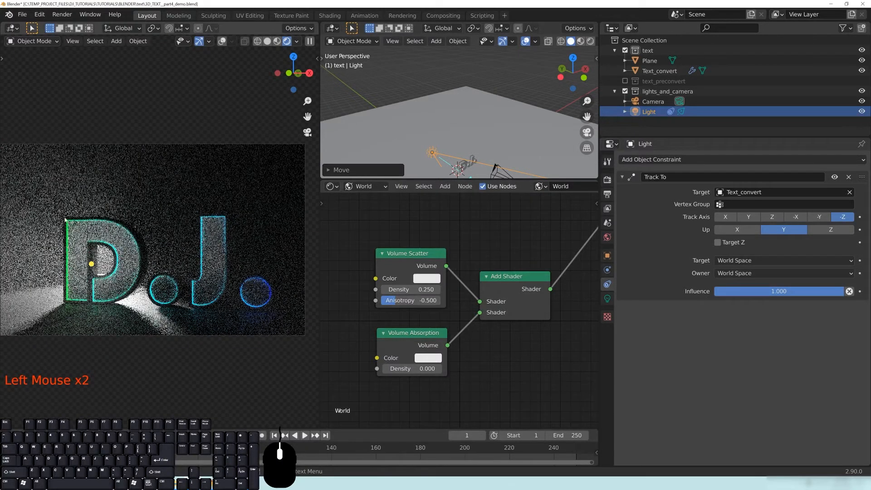
pyautogui.click(410, 301)
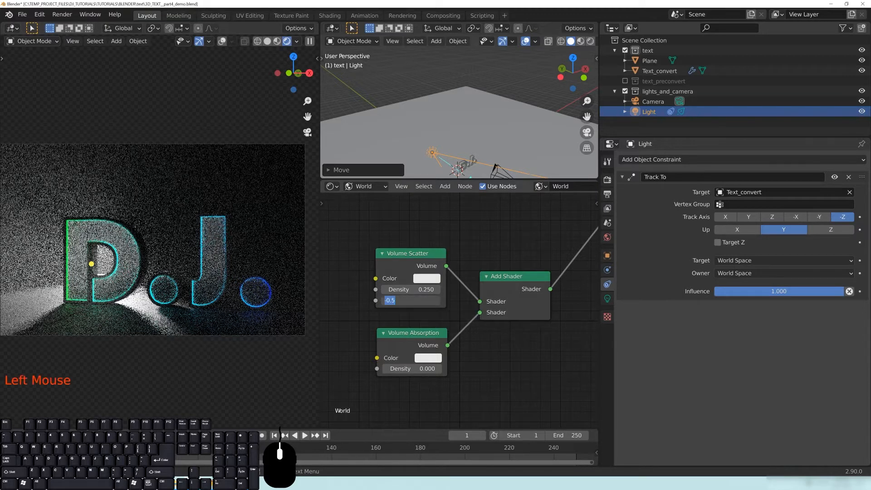
pyautogui.write('0')
pyautogui.press('Return')
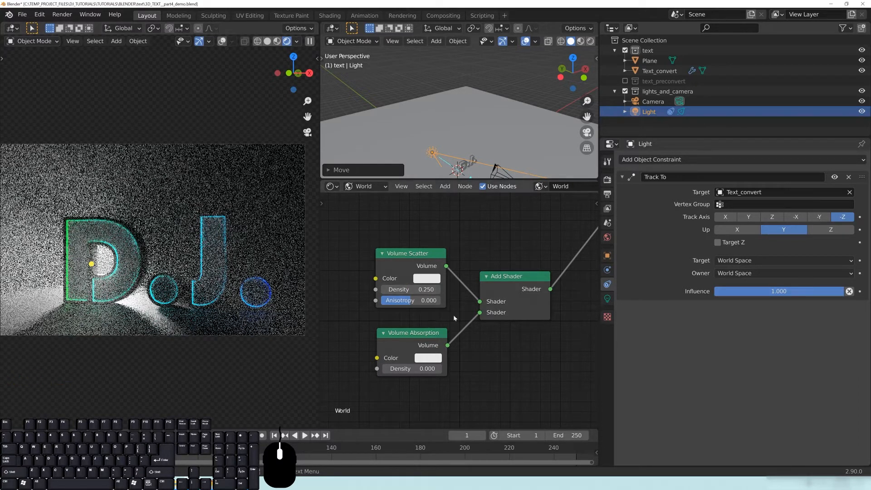
# Lower the Volume Scatter Density to 0.1, then to 0.05.
pyautogui.click(401, 289)
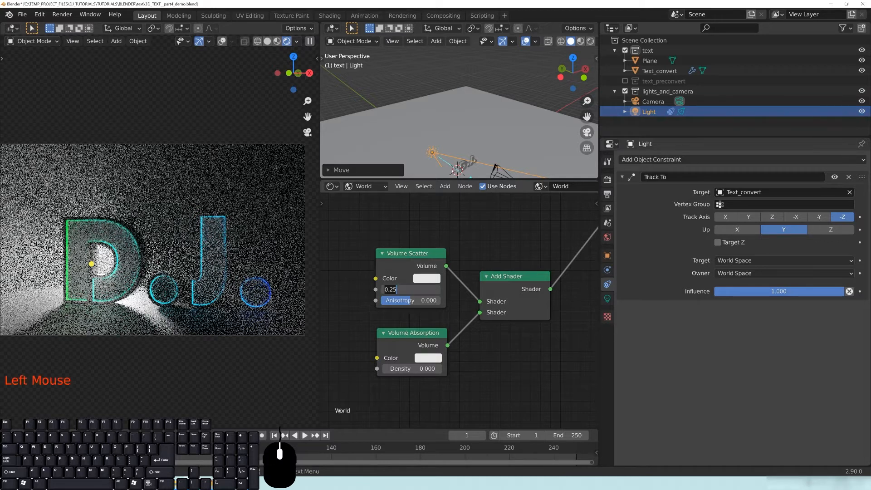
pyautogui.press('Return')
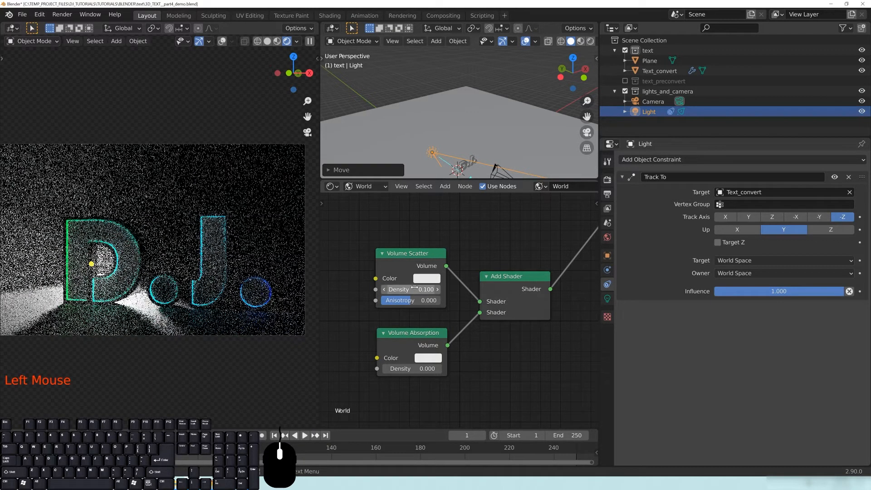
pyautogui.click(411, 289)
pyautogui.write('0.05')
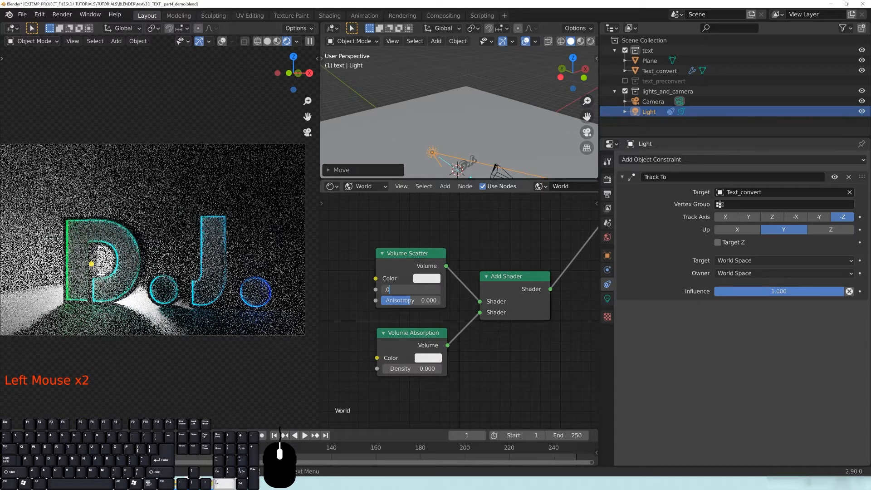
pyautogui.press('Return')
# Set the Volume Absorption Density to 0.1, then to 0.01.
pyautogui.click(415, 368)
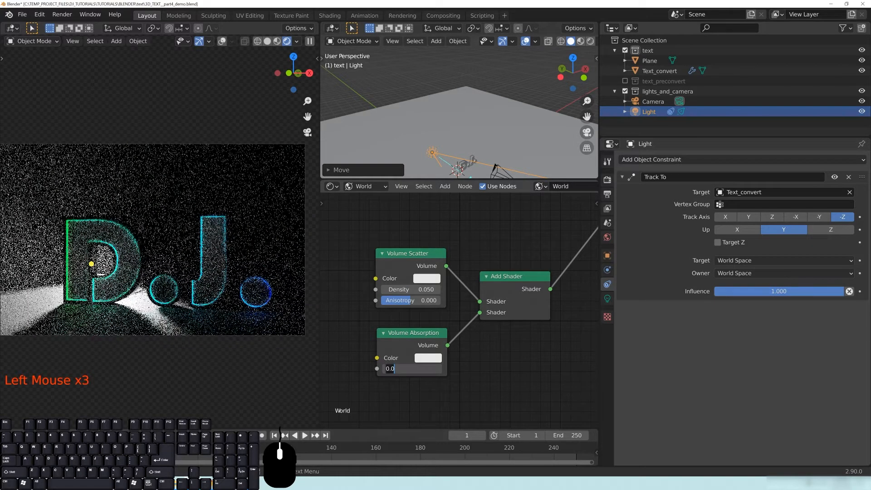
pyautogui.write('.1')
pyautogui.press('Return')
pyautogui.click(415, 368)
pyautogui.write('.01')
pyautogui.press('Return')
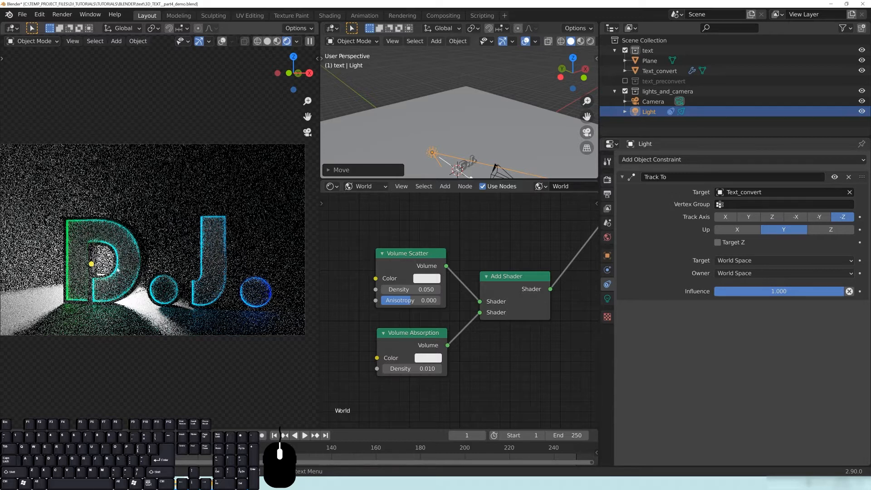
# Move the spot light behind the D.J. text, checking from several angles.
pyautogui.moveTo(418, 153); pyautogui.dragTo(427, 151, button='middle')
pyautogui.press('g')
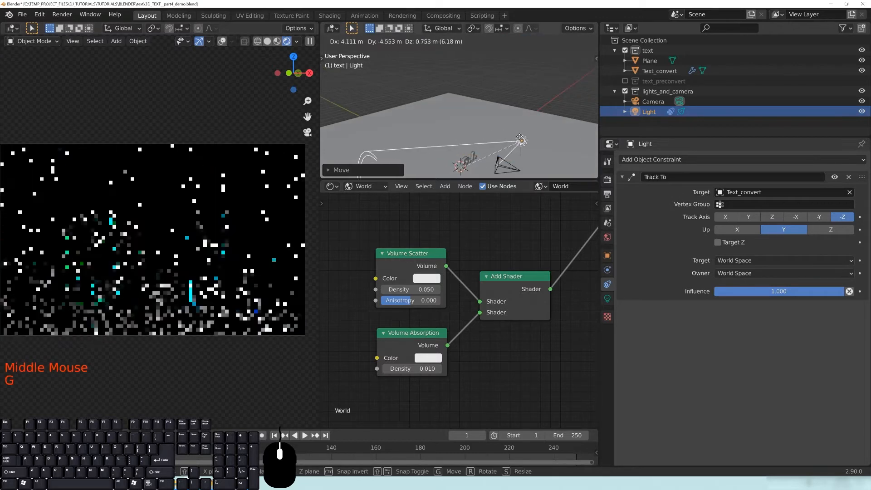
pyautogui.click(517, 139)
pyautogui.moveTo(517, 136); pyautogui.dragTo(533, 37, button='middle')
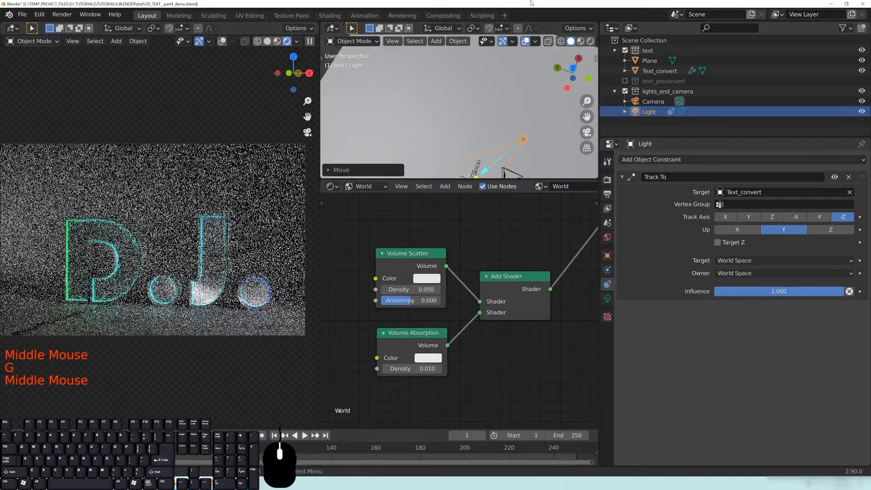
pyautogui.press('g')
pyautogui.press('g')
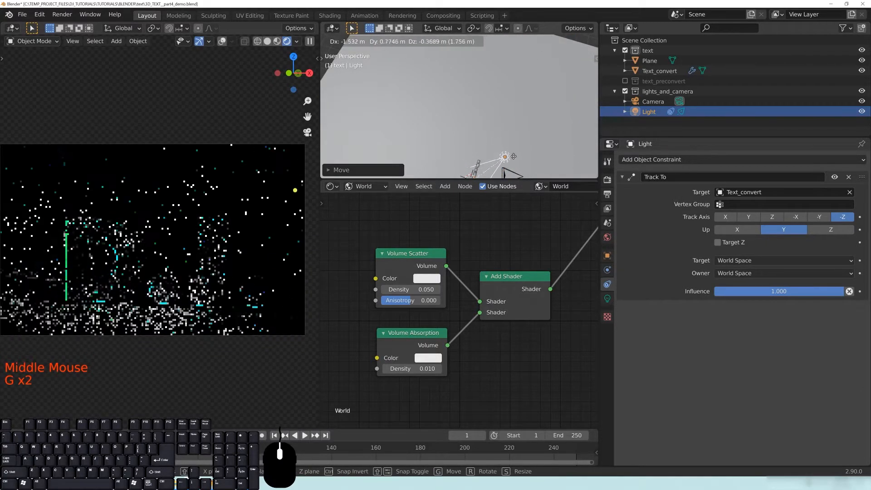
pyautogui.click(515, 144)
pyautogui.moveTo(515, 145)
pyautogui.mouseDown(button='middle')
pyautogui.moveTo(516, 163)
pyautogui.moveTo(518, 137)
pyautogui.mouseUp(button='middle')
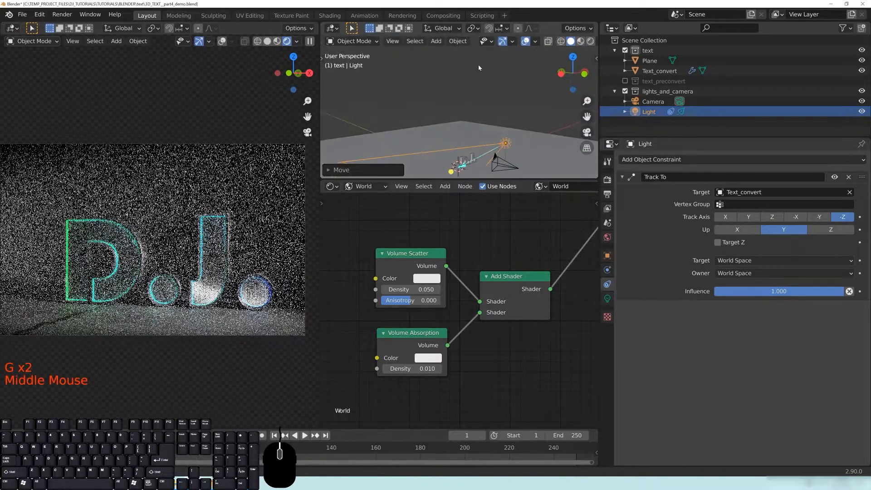
pyautogui.press('g')
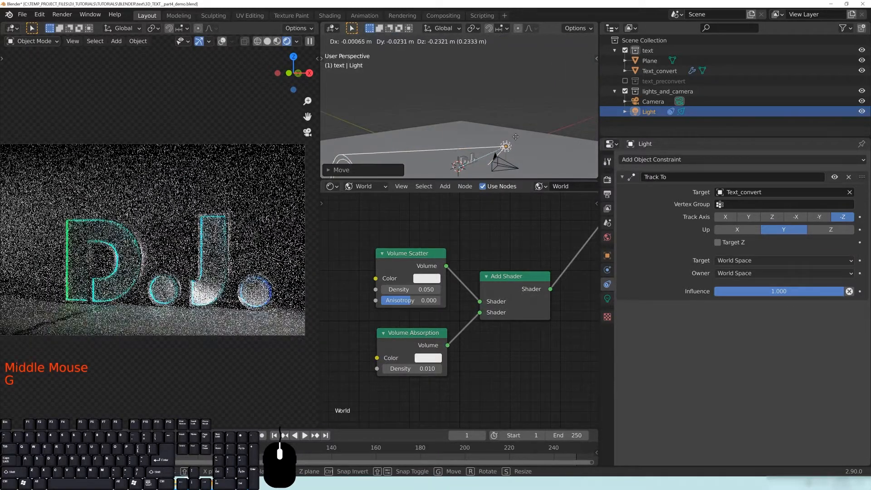
pyautogui.click(516, 138)
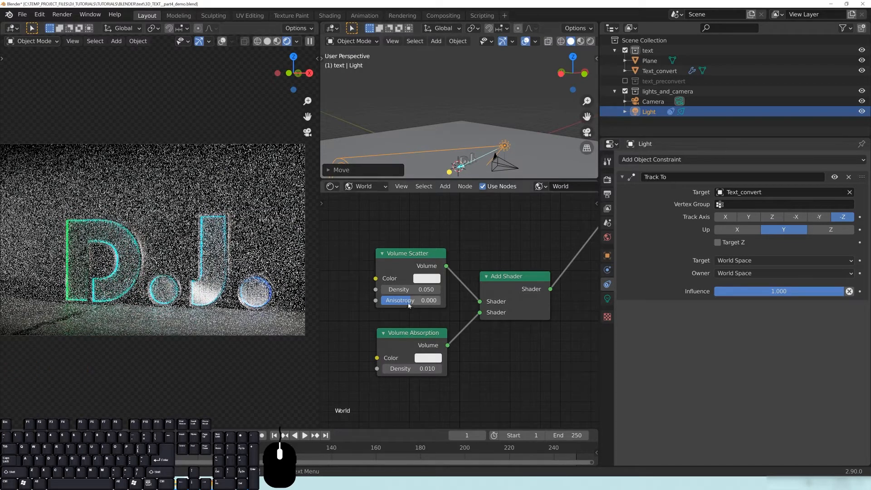
# Set the Volume Scatter Density to 0 and select the D.J. text.
pyautogui.click(415, 290)
pyautogui.write('0')
pyautogui.press('Return')
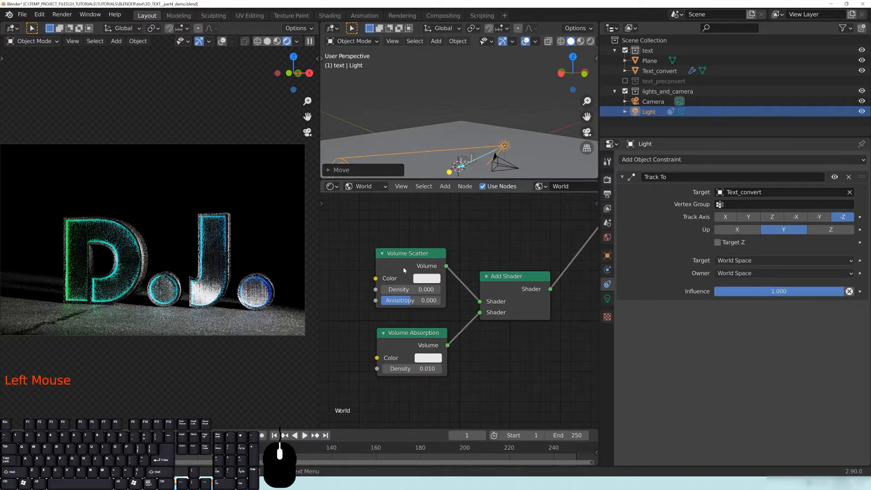
pyautogui.moveTo(105, 280); pyautogui.dragTo(116, 200, button='middle')
pyautogui.scroll(6, 272, 290)
pyautogui.click(117, 200)
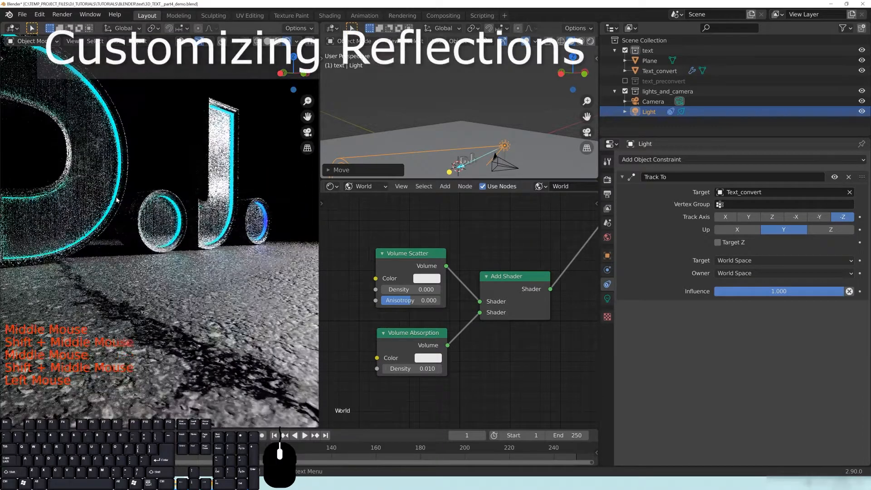
# Frame the D.J. text and show its Light material's Emission settings (Strength 50).
pyautogui.press('KP_Decimal')
pyautogui.scroll(2, 117, 200)
pyautogui.keyDown('shift'); pyautogui.moveTo(118, 201); pyautogui.dragTo(181, 272, button='middle'); pyautogui.keyUp('shift')
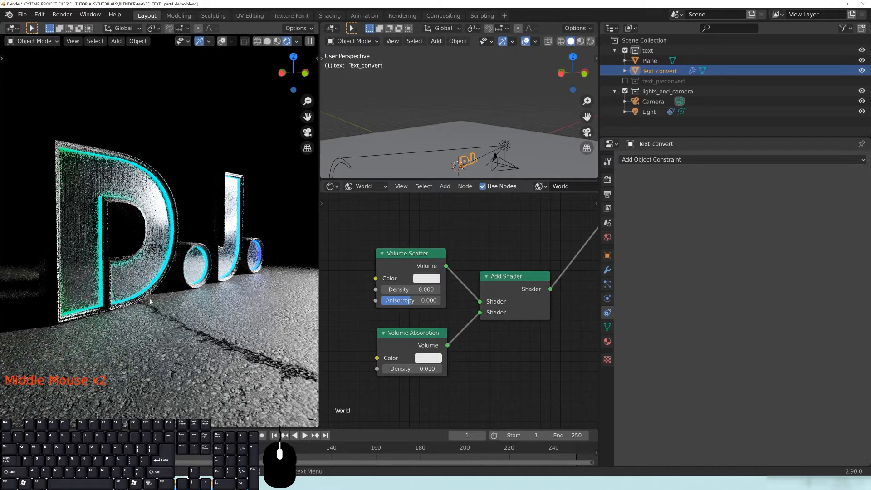
pyautogui.moveTo(141, 323); pyautogui.dragTo(132, 318, button='middle')
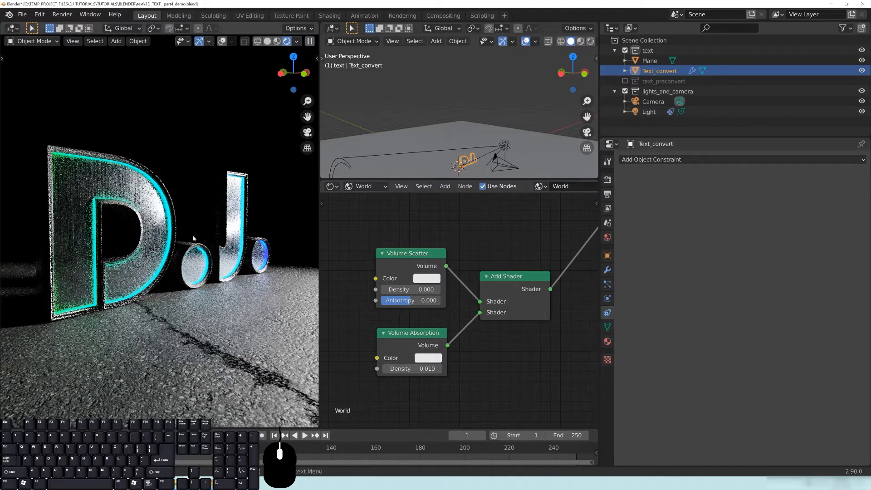
pyautogui.click(131, 170)
pyautogui.click(607, 341)
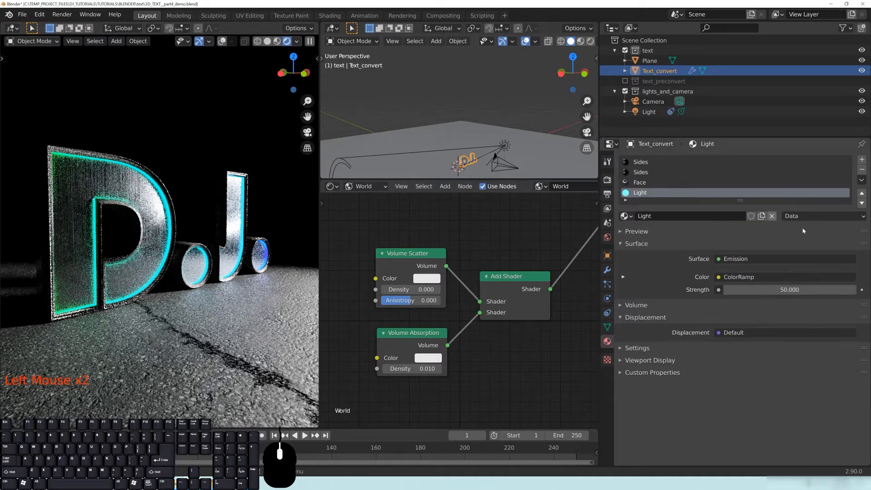
# Set the Light material's emission Strength to 0 to remove the cyan glow.
pyautogui.click(772, 289)
pyautogui.write('0')
pyautogui.press('Return')
pyautogui.moveTo(143, 266); pyautogui.dragTo(186, 269, button='middle')
pyautogui.scroll(2, 186, 268)
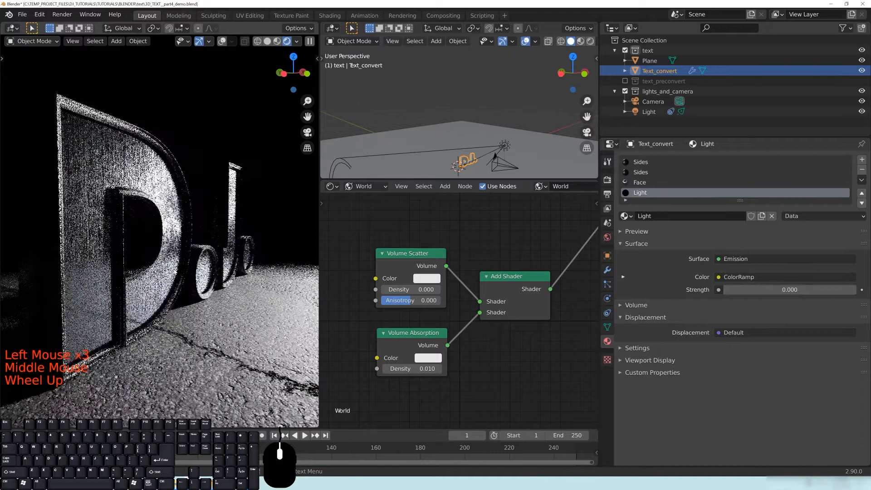
pyautogui.click(368, 188)
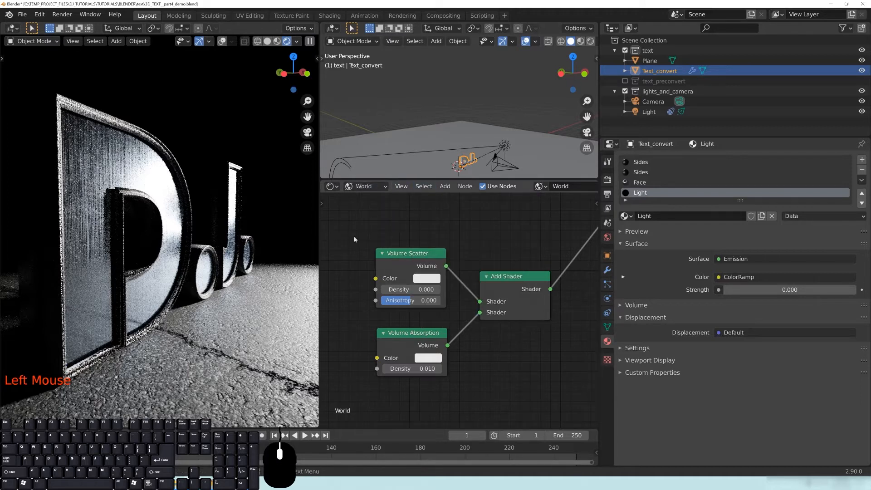
pyautogui.click(365, 186)
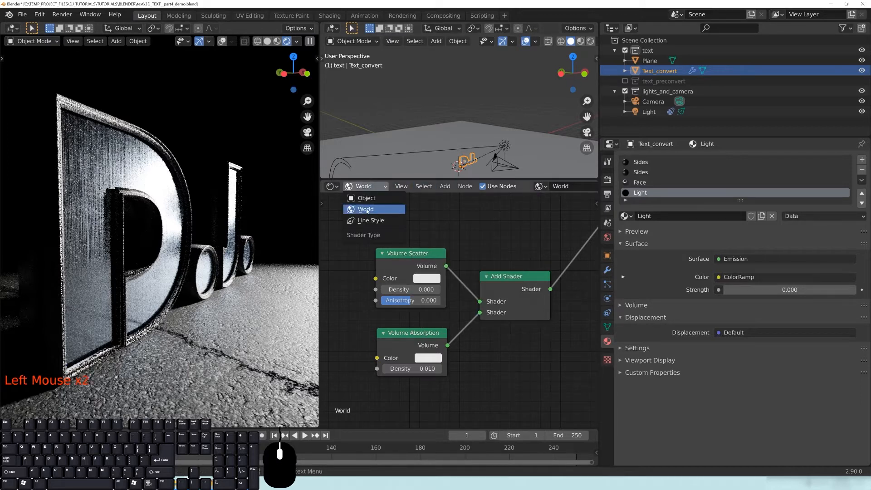
# Switch the node editor from World to Object shaders and frame the nodes.
pyautogui.click(367, 198)
pyautogui.moveTo(418, 265); pyautogui.dragTo(442, 312, button='middle')
pyautogui.scroll(1, 441, 312)
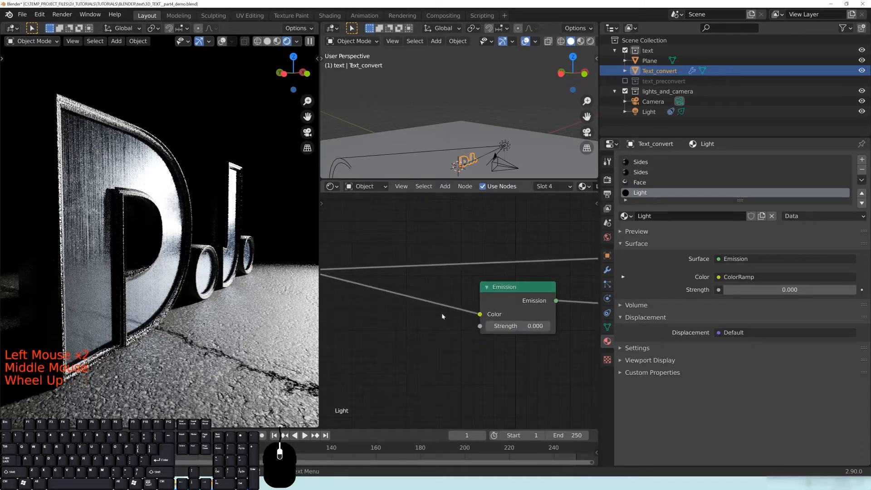
pyautogui.scroll(-9, 442, 312)
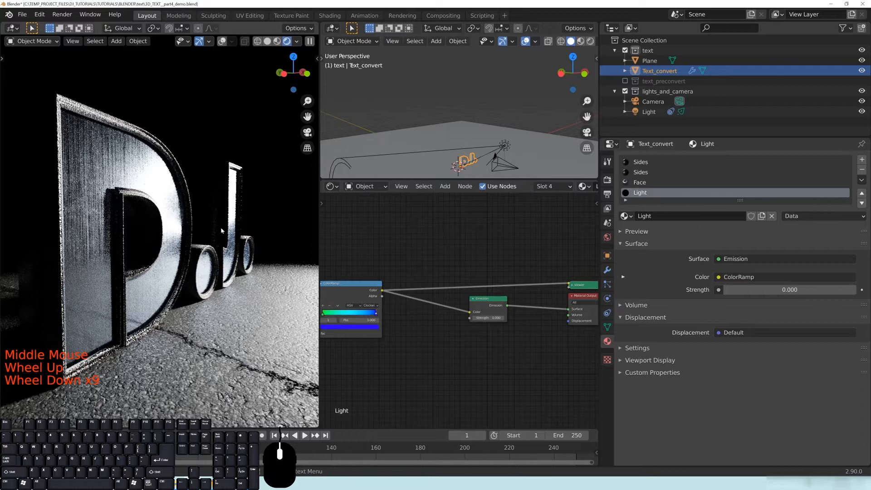
pyautogui.scroll(-7, 453, 371)
pyautogui.moveTo(425, 339); pyautogui.dragTo(463, 331, button='middle')
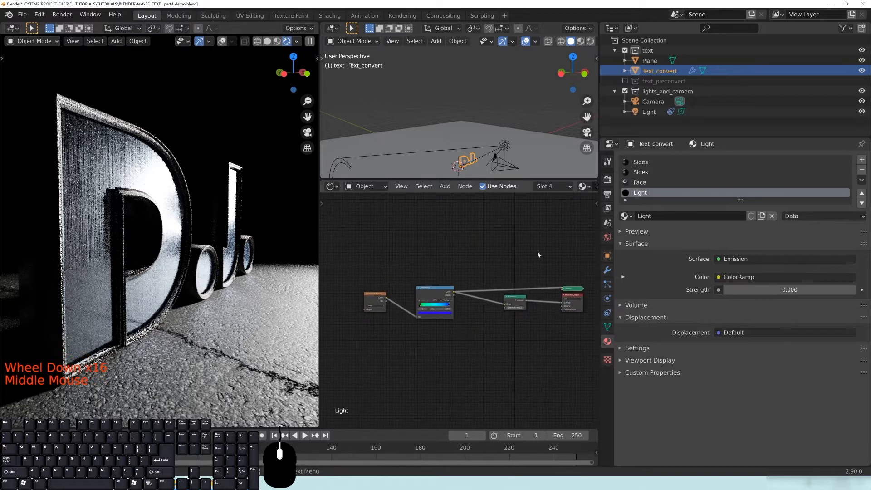
pyautogui.moveTo(540, 272); pyautogui.dragTo(497, 335, button='middle')
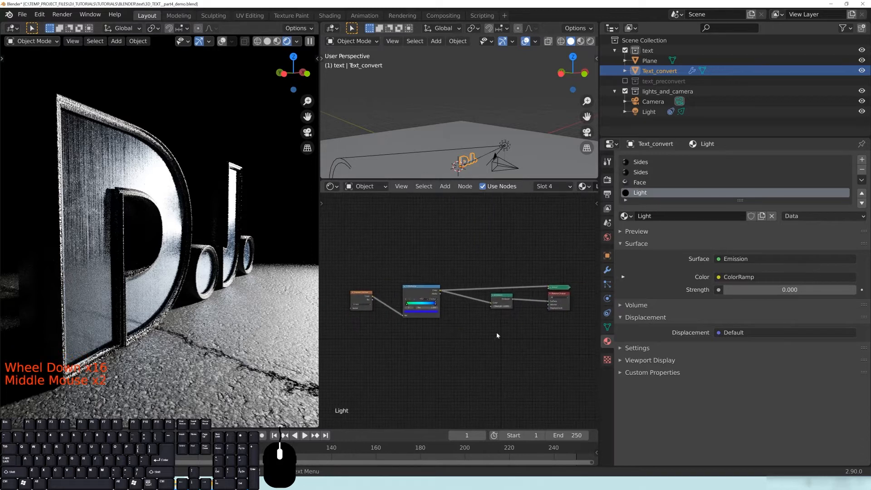
# Show the Face material's tree, bringing Mix, Principled BSDF and Material Output into view.
pyautogui.click(640, 182)
pyautogui.moveTo(488, 282); pyautogui.dragTo(505, 283, button='middle')
pyautogui.click(504, 284)
pyautogui.moveTo(435, 311); pyautogui.dragTo(483, 262, button='middle')
pyautogui.moveTo(525, 254); pyautogui.dragTo(377, 301, button='middle')
pyautogui.moveTo(486, 267)
pyautogui.mouseDown(button='middle')
pyautogui.moveTo(413, 265)
pyautogui.moveTo(485, 275)
pyautogui.mouseUp(button='middle')
pyautogui.scroll(6, 413, 263)
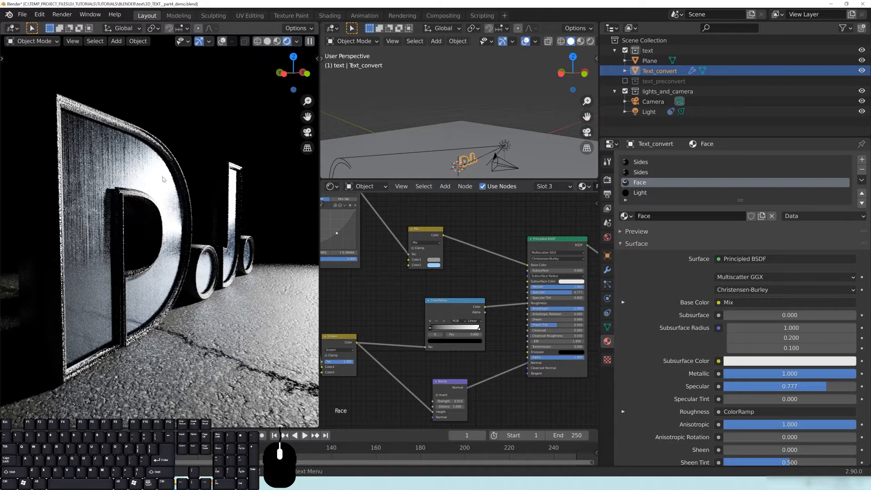
# Add a Texture Coordinate node in free space of the Face node tree.
pyautogui.scroll(-9, 453, 294)
pyautogui.moveTo(477, 213); pyautogui.dragTo(476, 348, button='middle')
pyautogui.scroll(1, 477, 290)
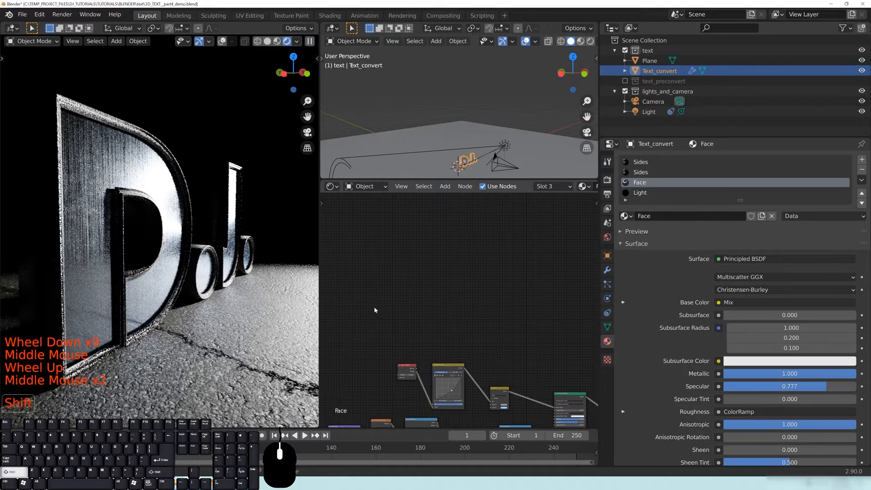
pyautogui.hotkey('shift', 'a')
pyautogui.moveTo(375, 310)
pyautogui.click(369, 288)
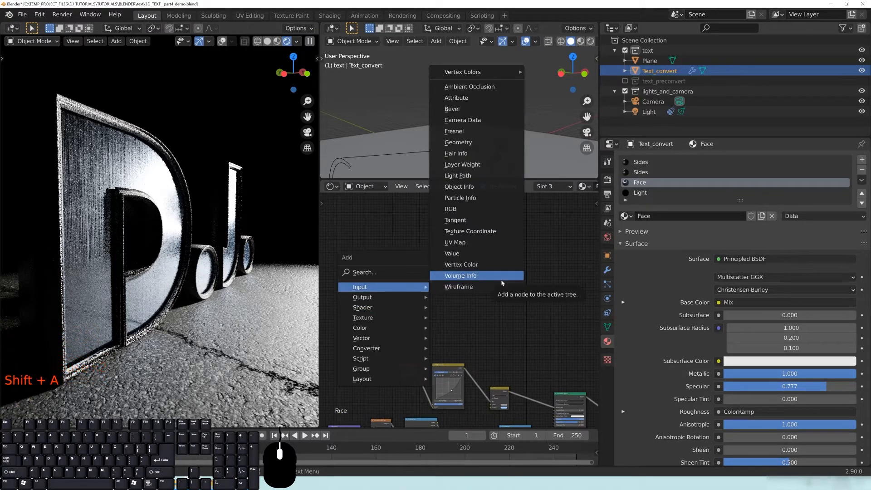
pyautogui.click(470, 231)
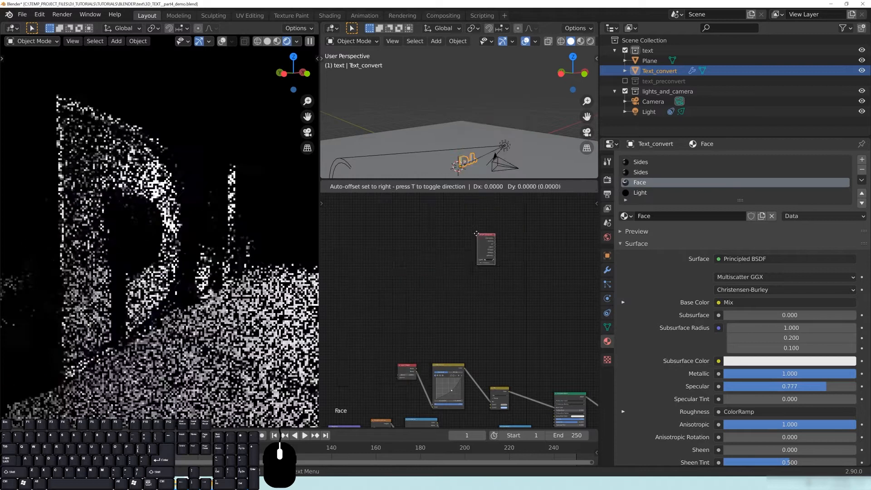
pyautogui.scroll(8, 406, 335)
pyautogui.moveTo(411, 331); pyautogui.dragTo(465, 312, button='middle')
pyautogui.scroll(3, 415, 307)
pyautogui.click(415, 307)
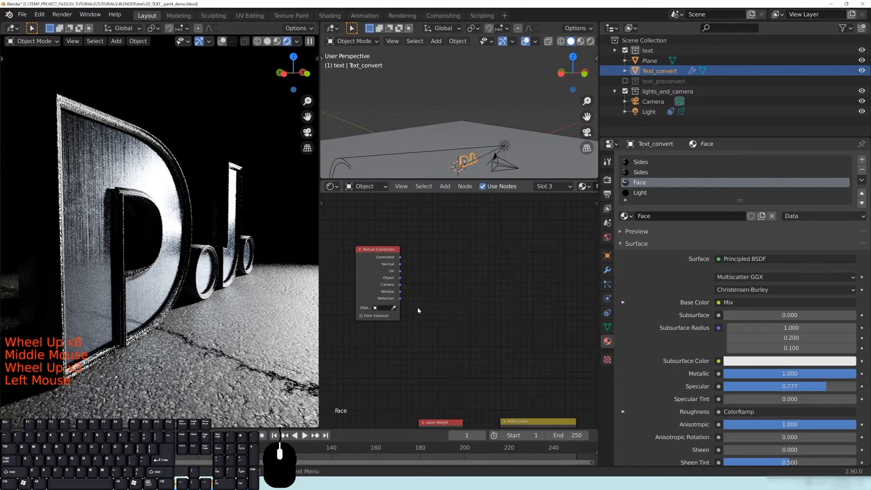
# Reposition the Texture Coordinate node to the left of the existing nodes.
pyautogui.moveTo(424, 306); pyautogui.dragTo(471, 306, button='middle')
pyautogui.moveTo(423, 246); pyautogui.dragTo(396, 242)
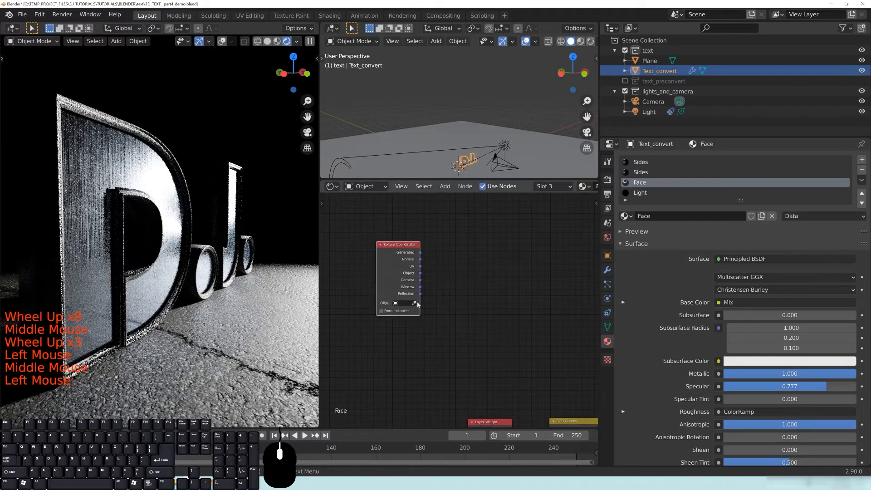
pyautogui.moveTo(420, 293); pyautogui.dragTo(482, 238)
pyautogui.moveTo(389, 257); pyautogui.dragTo(380, 257)
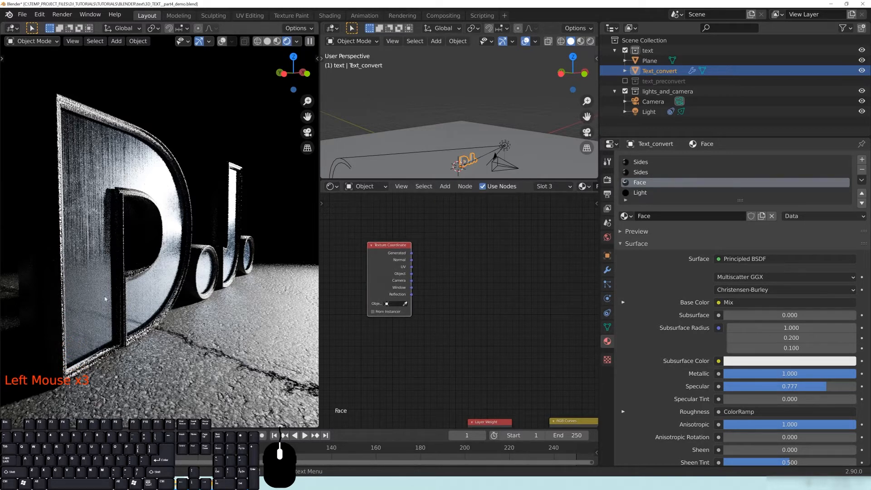
pyautogui.moveTo(509, 308); pyautogui.dragTo(471, 300, button='middle')
pyautogui.hotkey('shift', 'a')
pyautogui.moveTo(471, 299)
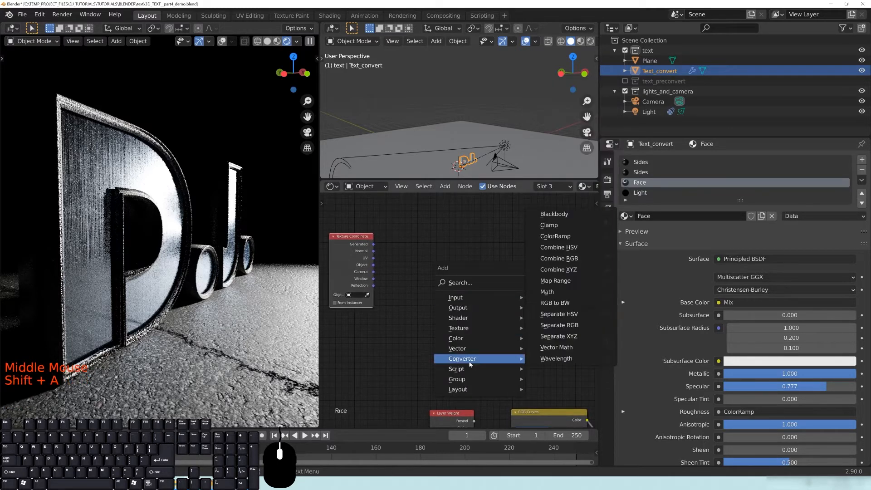
# Add a Mapping node and connect Reflection to its Vector input.
pyautogui.moveTo(468, 351)
pyautogui.click(545, 370)
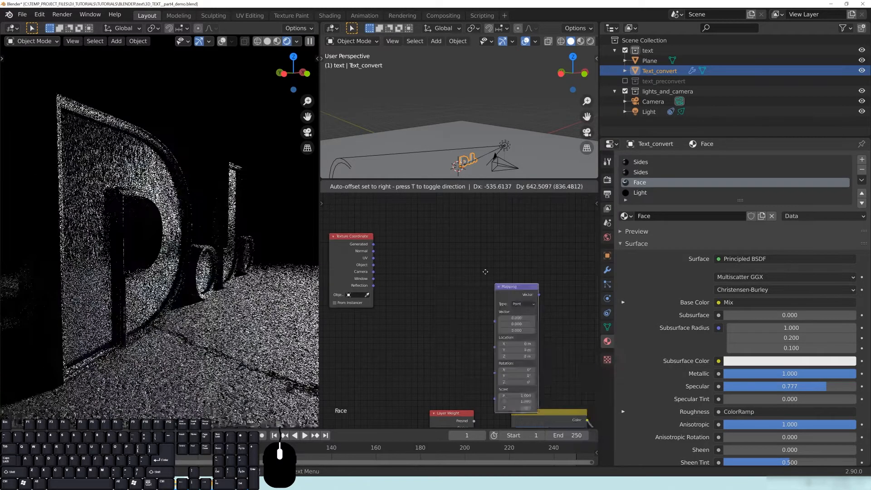
pyautogui.click(415, 219)
pyautogui.moveTo(373, 285); pyautogui.dragTo(414, 222)
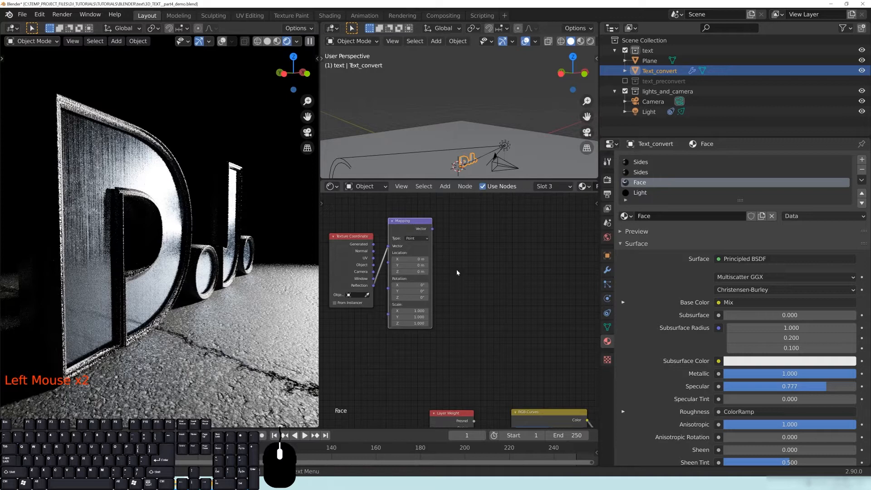
pyautogui.moveTo(439, 236); pyautogui.dragTo(457, 252, button='middle')
# Add an Environment Texture node fed by the Mapping node's Vector output.
pyautogui.hotkey('shift', 'a')
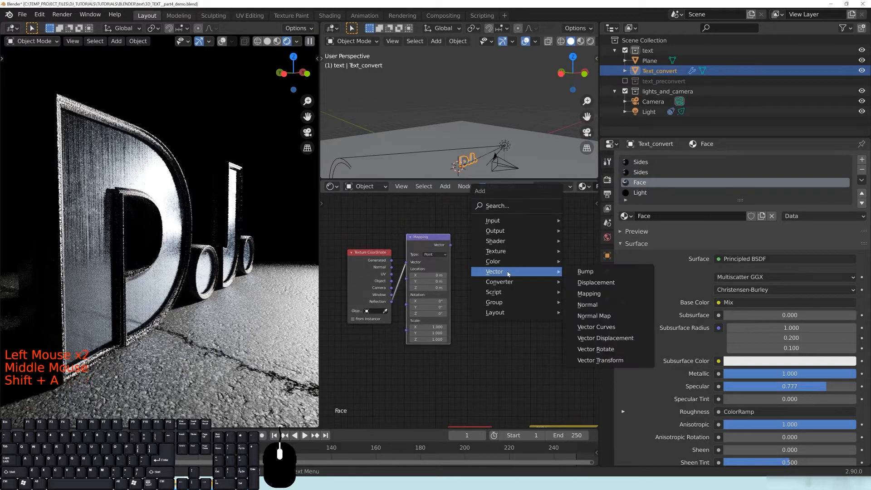
pyautogui.moveTo(507, 251)
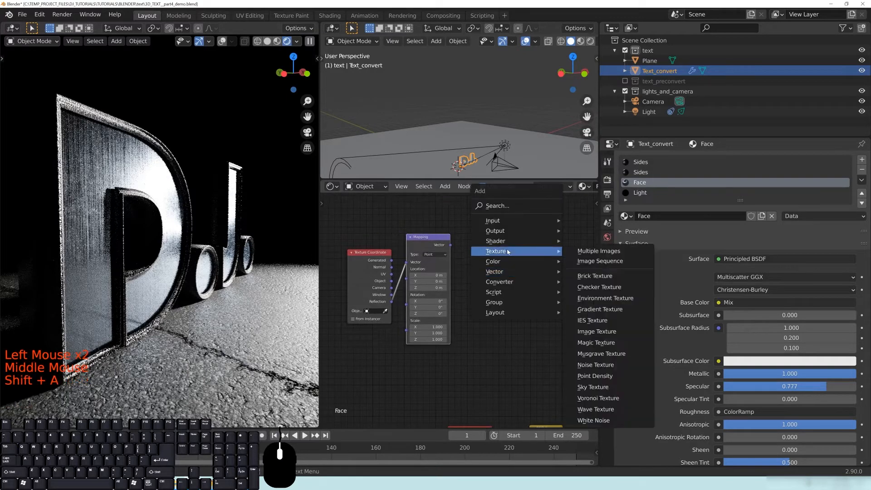
pyautogui.click(594, 297)
pyautogui.click(583, 295)
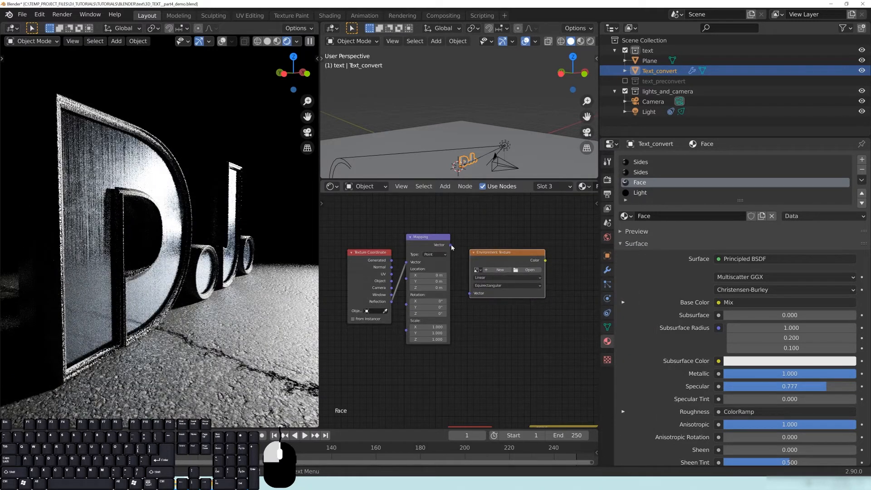
pyautogui.click(467, 284)
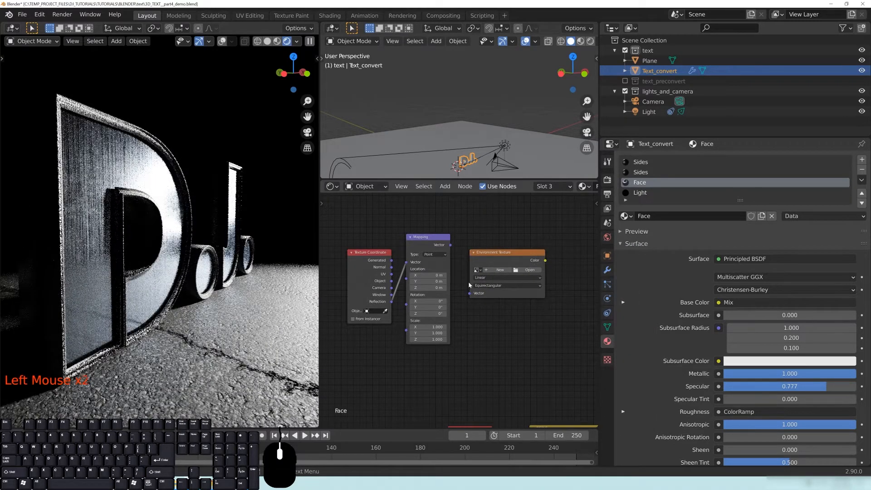
pyautogui.click(469, 285)
pyautogui.keyDown('alt'); pyautogui.moveTo(443, 245); pyautogui.dragTo(479, 286, button='right'); pyautogui.keyUp('alt')
pyautogui.moveTo(527, 301); pyautogui.dragTo(515, 301, button='middle')
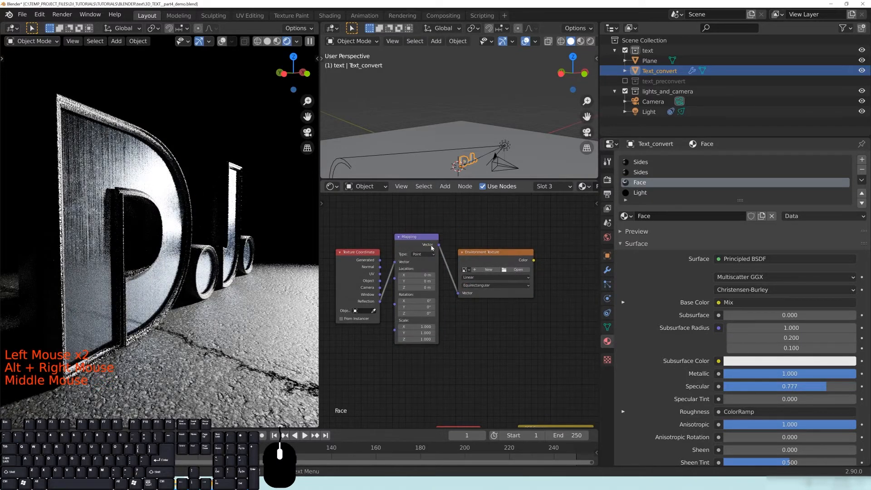
pyautogui.keyDown('alt'); pyautogui.moveTo(422, 239); pyautogui.dragTo(489, 217, button='right'); pyautogui.keyUp('alt')
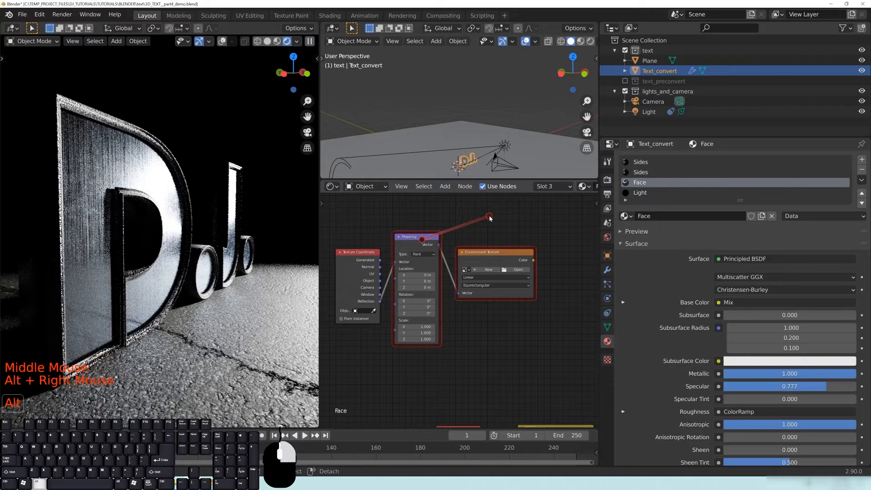
pyautogui.moveTo(469, 289)
pyautogui.keyDown('alt'); pyautogui.mouseDown(button='right')
pyautogui.moveTo(460, 278)
pyautogui.moveTo(477, 276)
pyautogui.moveTo(474, 287)
pyautogui.mouseUp(button='right'); pyautogui.keyUp('alt')
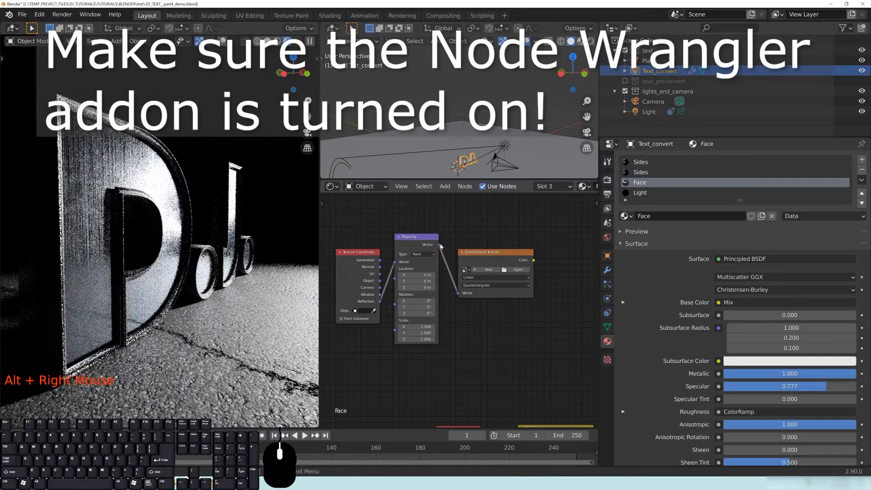
pyautogui.moveTo(475, 287); pyautogui.dragTo(545, 230, button='middle')
pyautogui.click(482, 268)
# Load aircraft_workshop_01_4k.hdr from the HDRI folder into the Environment Texture.
pyautogui.click(506, 231)
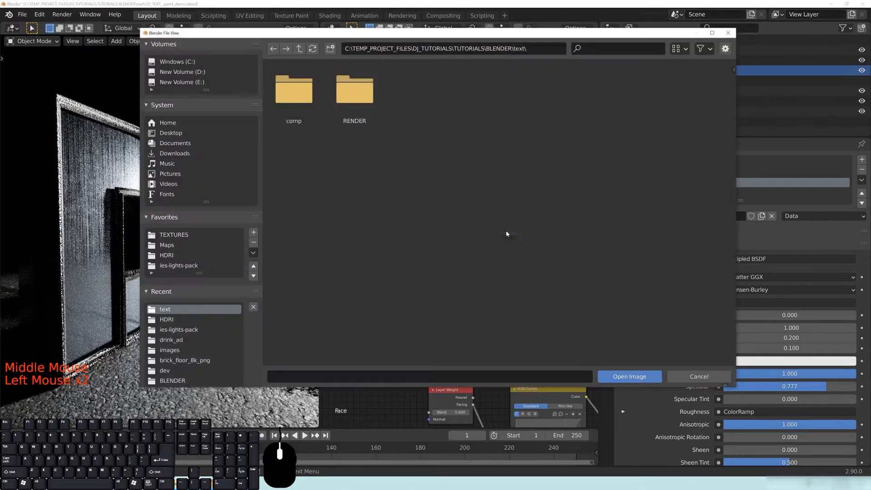
pyautogui.click(166, 255)
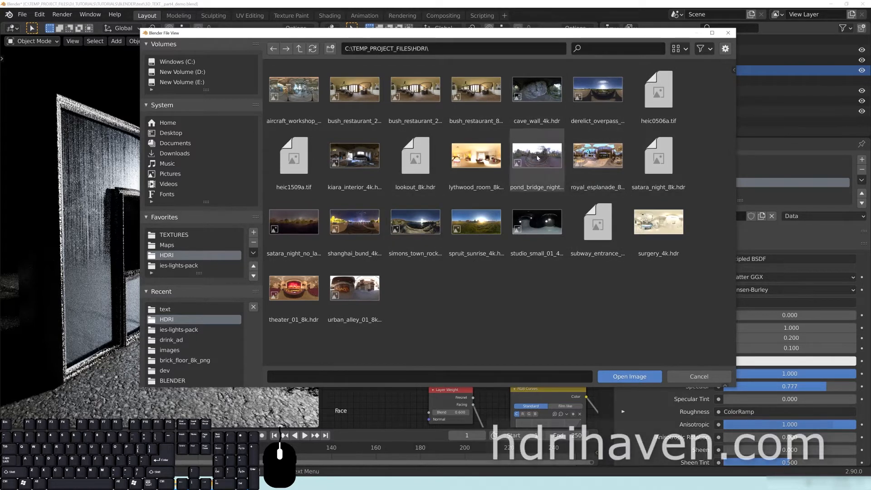
pyautogui.doubleClick(281, 122)
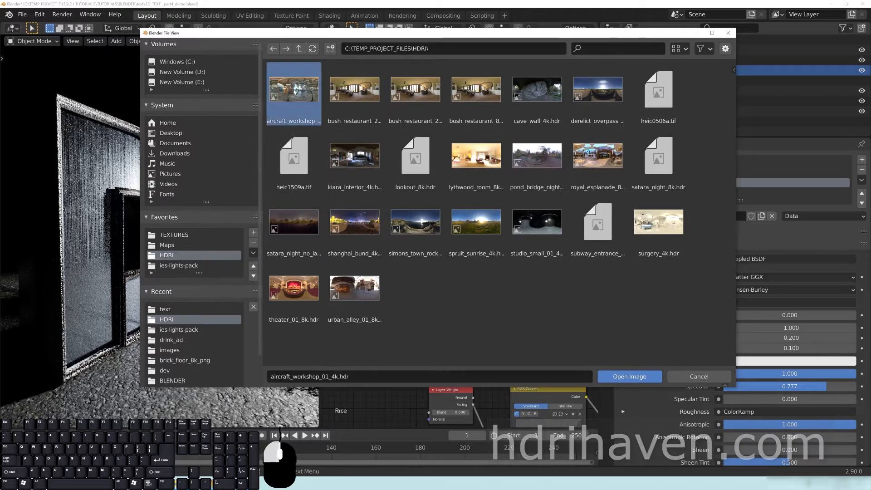
pyautogui.moveTo(537, 284); pyautogui.dragTo(438, 294, button='middle')
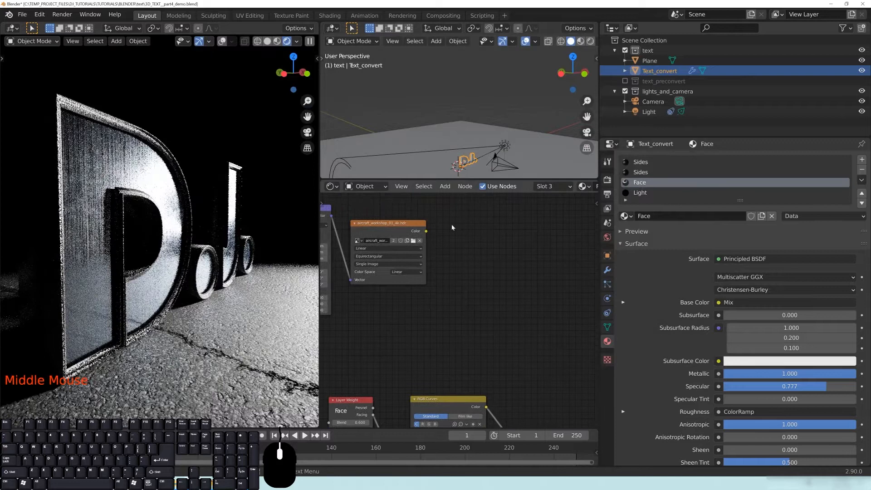
# Preview the workshop HDR image texture on the D.J. letters, exposing the Texture Coordinate and Mapping nodes.
pyautogui.keyDown('ctrl'); pyautogui.keyDown('shift'); pyautogui.click(406, 229); pyautogui.keyUp('shift'); pyautogui.keyUp('ctrl')
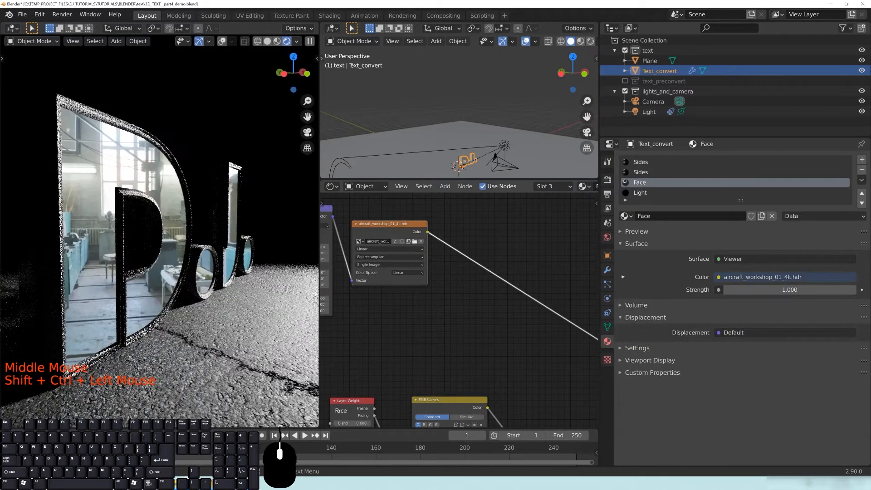
pyautogui.middleClick(424, 317)
pyautogui.click(426, 319)
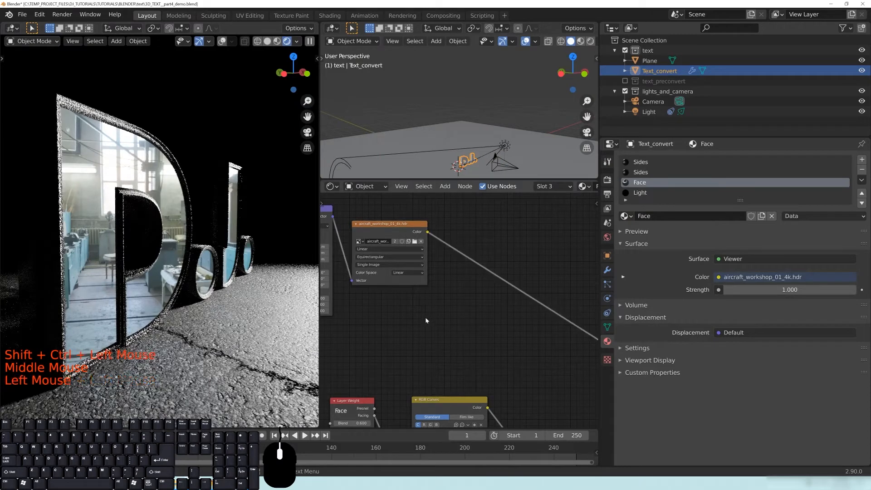
pyautogui.moveTo(404, 332); pyautogui.dragTo(526, 335, button='middle')
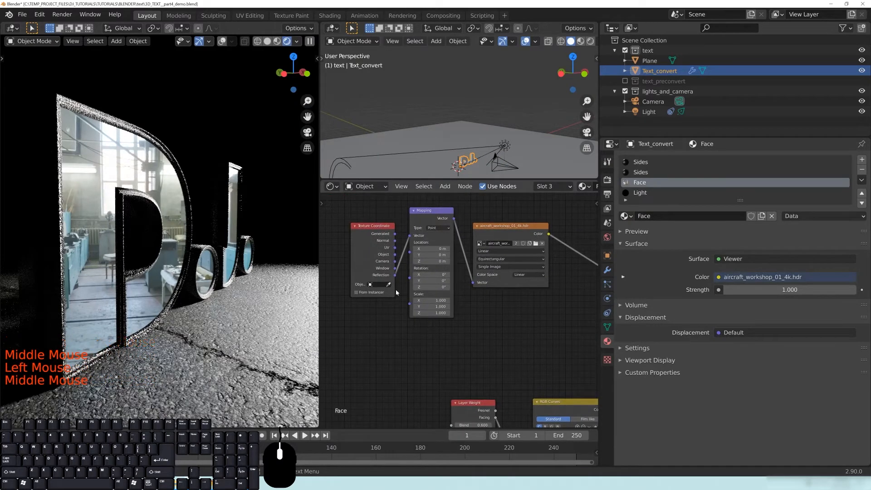
# Orbit to a closer frontal view of the text and nudge the image texture node down-right.
pyautogui.moveTo(213, 271); pyautogui.dragTo(97, 265, button='middle')
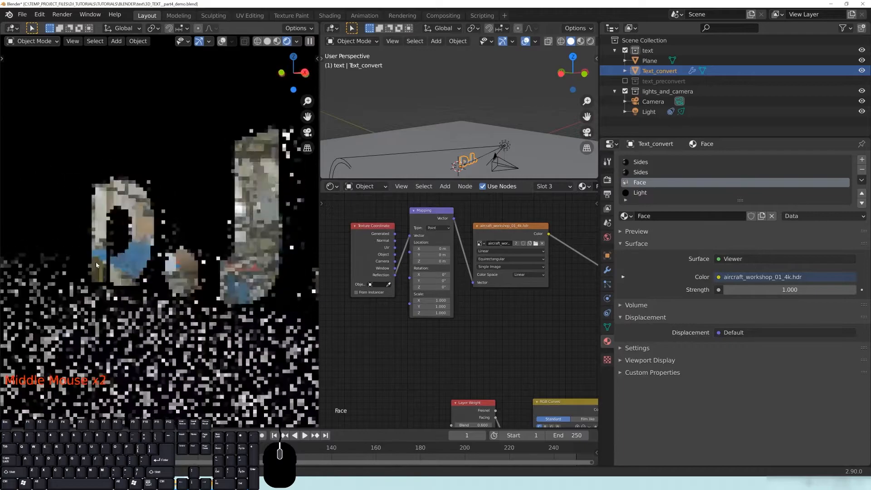
pyautogui.moveTo(70, 244); pyautogui.dragTo(211, 260, button='middle')
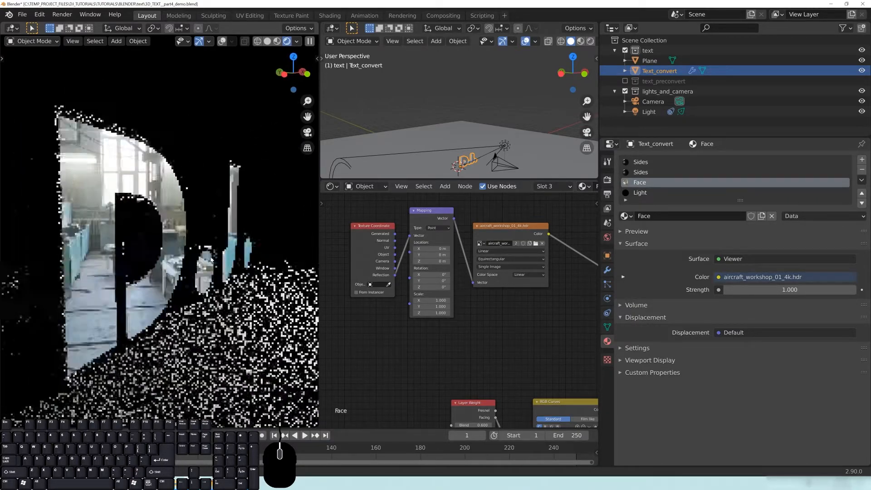
pyautogui.moveTo(594, 386); pyautogui.dragTo(492, 308, button='middle')
pyautogui.scroll(-8, 447, 317)
pyautogui.moveTo(396, 214); pyautogui.dragTo(401, 219)
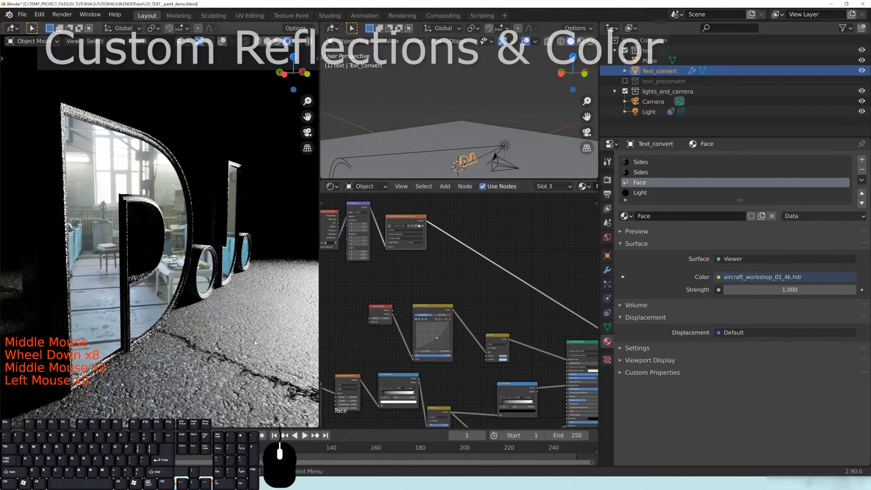
# Move the Mix node up-left and preview its result on the text.
pyautogui.moveTo(539, 314); pyautogui.dragTo(503, 252, button='middle')
pyautogui.scroll(-1, 519, 290)
pyautogui.scroll(3, 518, 289)
pyautogui.moveTo(518, 290); pyautogui.dragTo(495, 310, button='middle')
pyautogui.moveTo(448, 279); pyautogui.dragTo(435, 270)
pyautogui.moveTo(497, 323); pyautogui.dragTo(476, 297, button='middle')
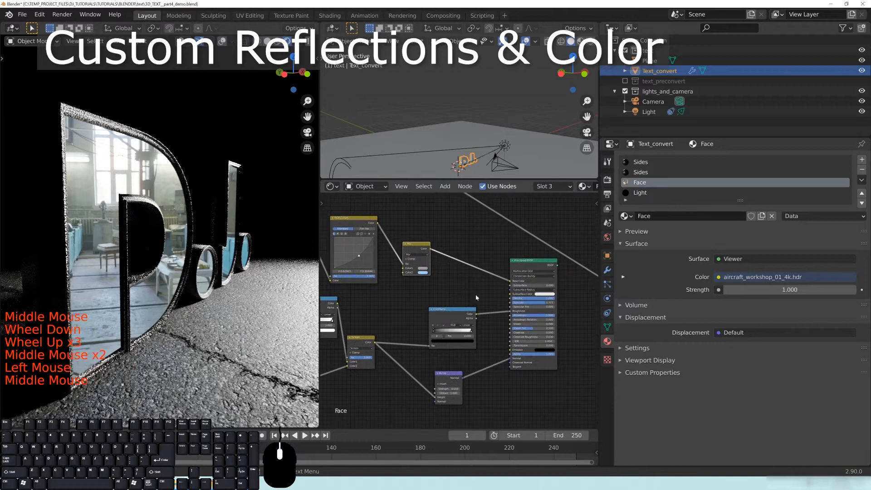
pyautogui.moveTo(433, 317); pyautogui.dragTo(444, 336, button='middle')
pyautogui.keyDown('ctrl'); pyautogui.keyDown('shift'); pyautogui.click(427, 274); pyautogui.keyUp('shift'); pyautogui.keyUp('ctrl')
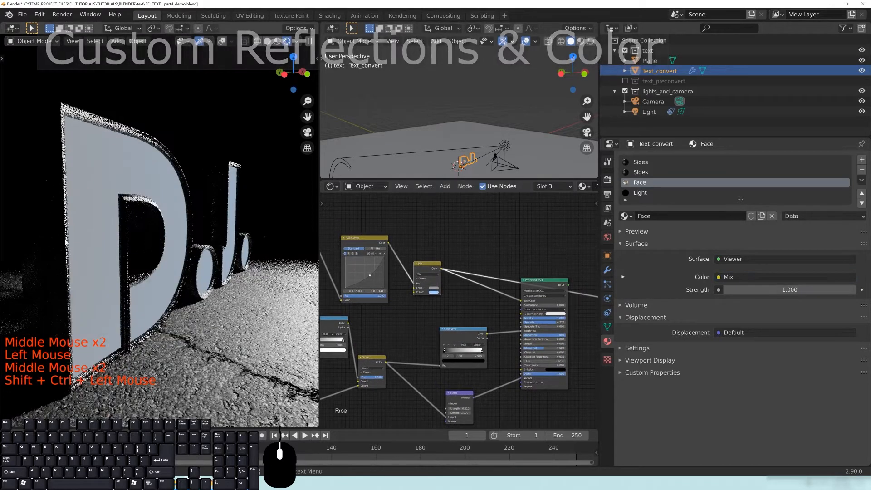
# Preview the ColorRamp output on the text.
pyautogui.moveTo(469, 305); pyautogui.dragTo(446, 274, button='middle')
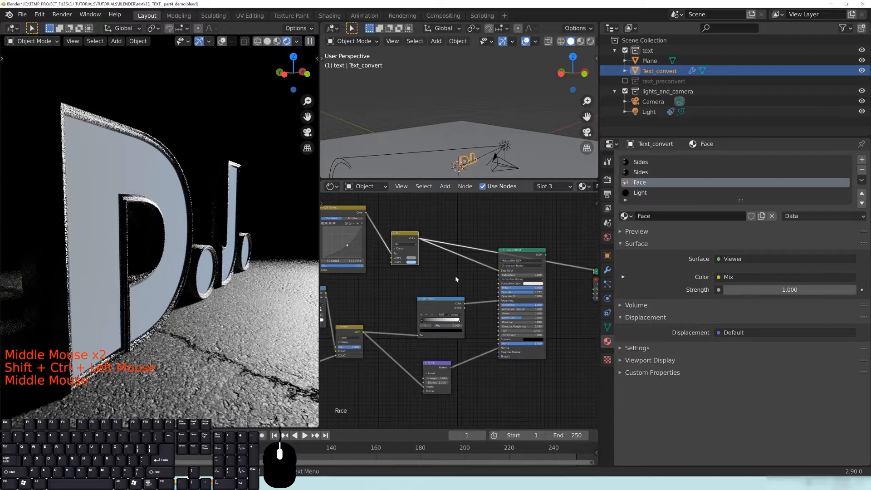
pyautogui.click(445, 297)
pyautogui.keyDown('ctrl'); pyautogui.keyDown('shift'); pyautogui.click(446, 298); pyautogui.keyUp('shift'); pyautogui.keyUp('ctrl')
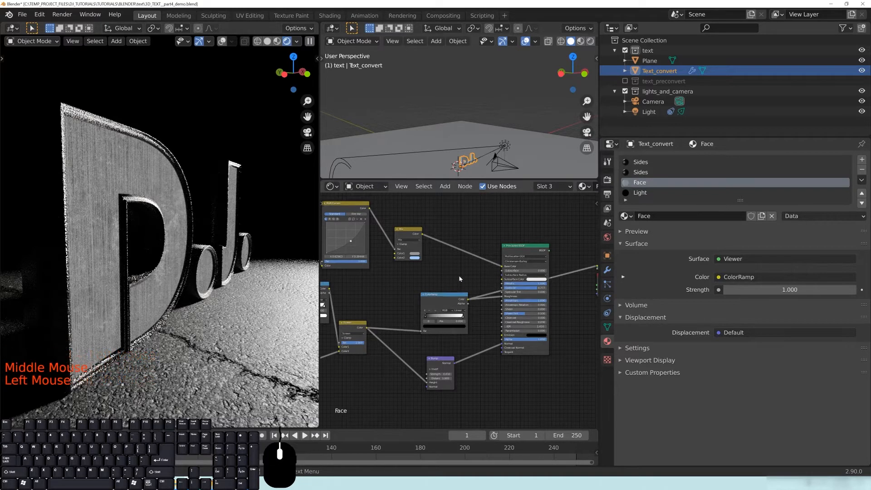
pyautogui.moveTo(458, 275); pyautogui.dragTo(428, 301, button='middle')
# Reconnect the Principled BSDF to the material output and move the ColorRamp left.
pyautogui.keyDown('ctrl'); pyautogui.keyDown('shift'); pyautogui.click(508, 273); pyautogui.keyUp('shift'); pyautogui.keyUp('ctrl')
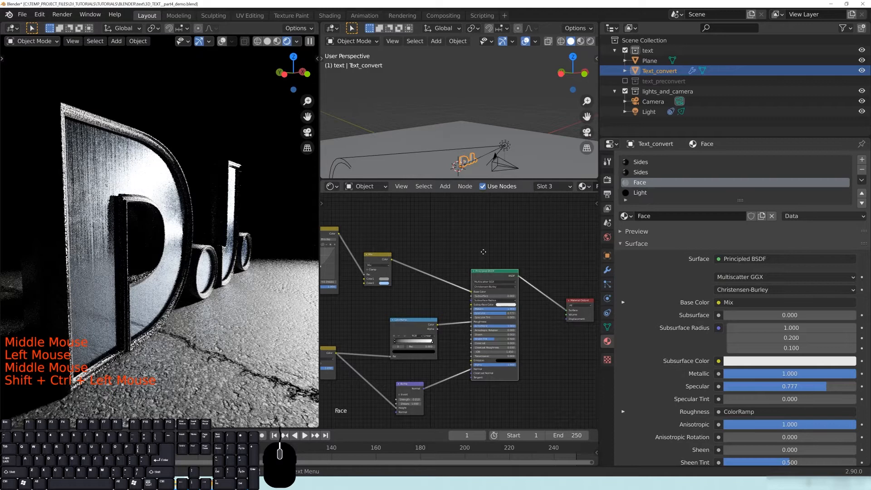
pyautogui.moveTo(483, 251); pyautogui.dragTo(560, 277, button='middle')
pyautogui.click(513, 363)
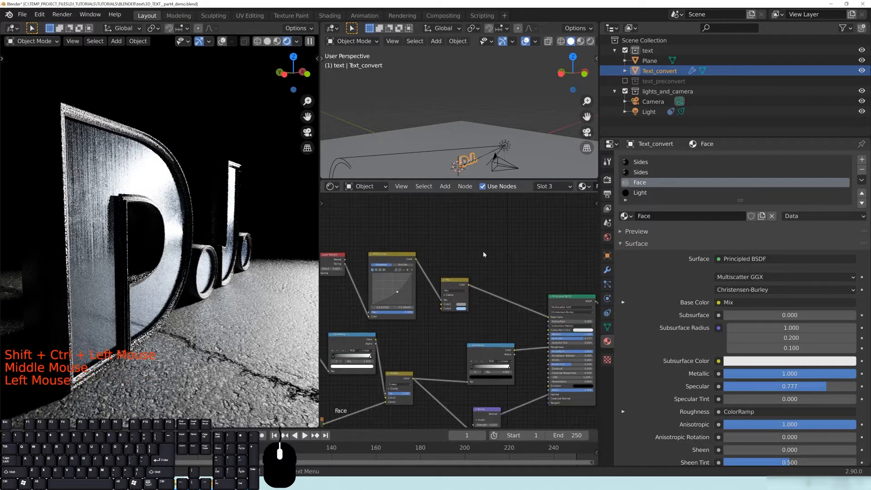
pyautogui.moveTo(478, 350); pyautogui.dragTo(452, 341)
pyautogui.moveTo(386, 281); pyautogui.dragTo(472, 334, button='middle')
# Shift the Layer Weight, RGB Curves and Mix nodes left and reposition the right ColorRamp.
pyautogui.moveTo(410, 308); pyautogui.dragTo(345, 309)
pyautogui.moveTo(480, 310); pyautogui.dragTo(416, 302)
pyautogui.moveTo(539, 332); pyautogui.dragTo(467, 309)
pyautogui.moveTo(467, 309); pyautogui.dragTo(446, 254, button='middle')
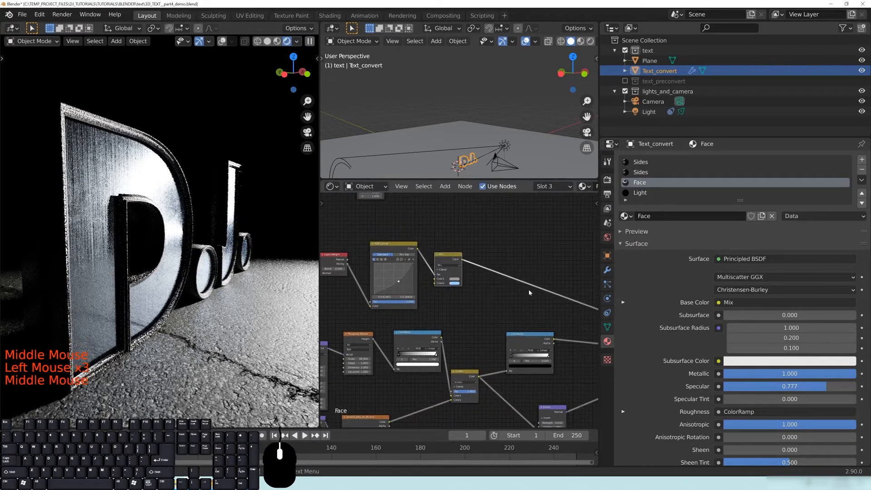
pyautogui.moveTo(535, 338); pyautogui.dragTo(536, 350)
# Move the image texture, Mapping and Texture Coordinate nodes slightly right.
pyautogui.moveTo(544, 243); pyautogui.dragTo(502, 290, button='middle')
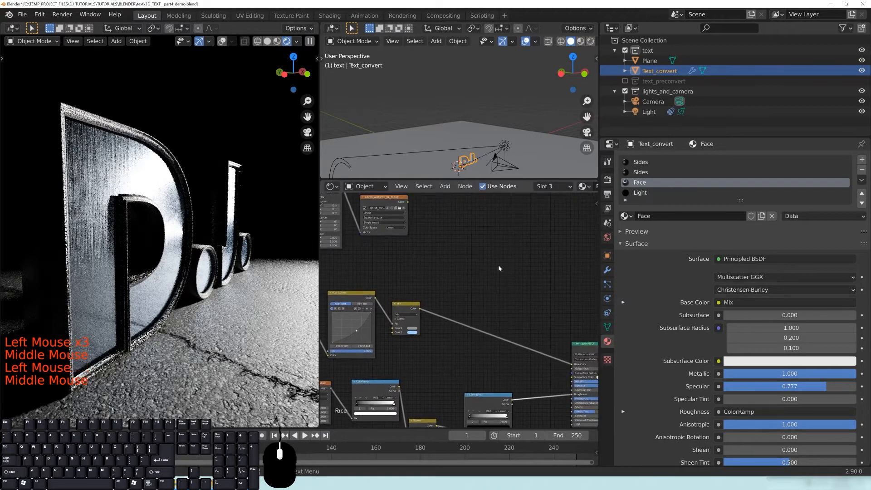
pyautogui.moveTo(457, 253); pyautogui.dragTo(485, 288, button='middle')
pyautogui.moveTo(410, 232); pyautogui.dragTo(426, 228)
pyautogui.moveTo(358, 219); pyautogui.dragTo(371, 216)
pyautogui.moveTo(419, 298); pyautogui.dragTo(439, 303, button='middle')
pyautogui.moveTo(341, 231); pyautogui.dragTo(353, 225)
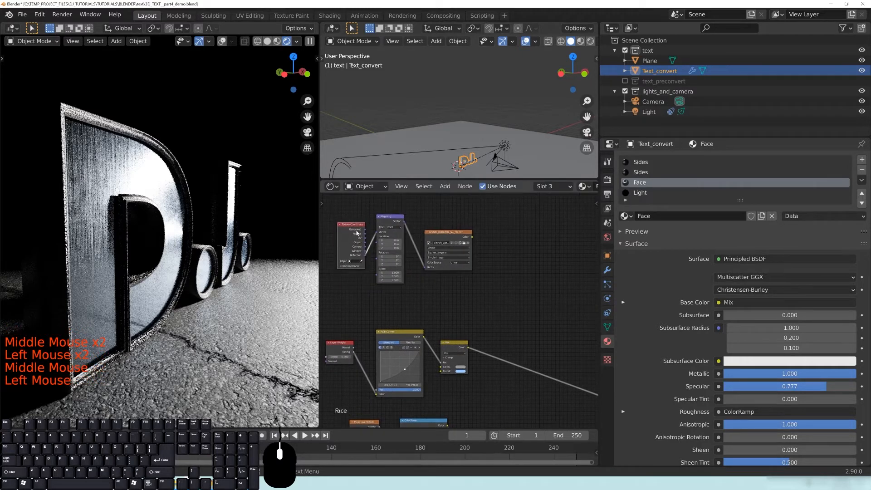
pyautogui.moveTo(579, 340); pyautogui.dragTo(513, 324, button='middle')
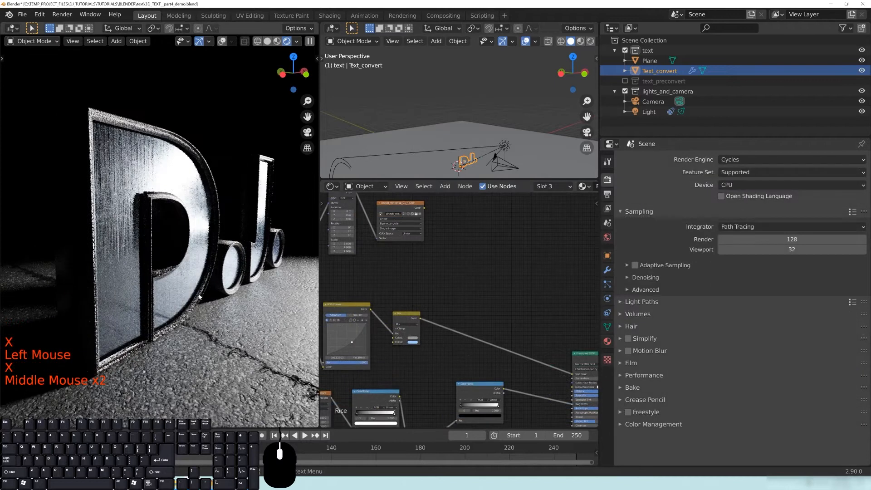
# Preview the HDR image texture, then the Mix node's result, on the D.J. letters.
pyautogui.moveTo(415, 285); pyautogui.dragTo(459, 299, button='middle')
pyautogui.moveTo(453, 250); pyautogui.dragTo(466, 257)
pyautogui.keyDown('ctrl'); pyautogui.keyDown('shift'); pyautogui.click(466, 257); pyautogui.keyUp('shift'); pyautogui.keyUp('ctrl')
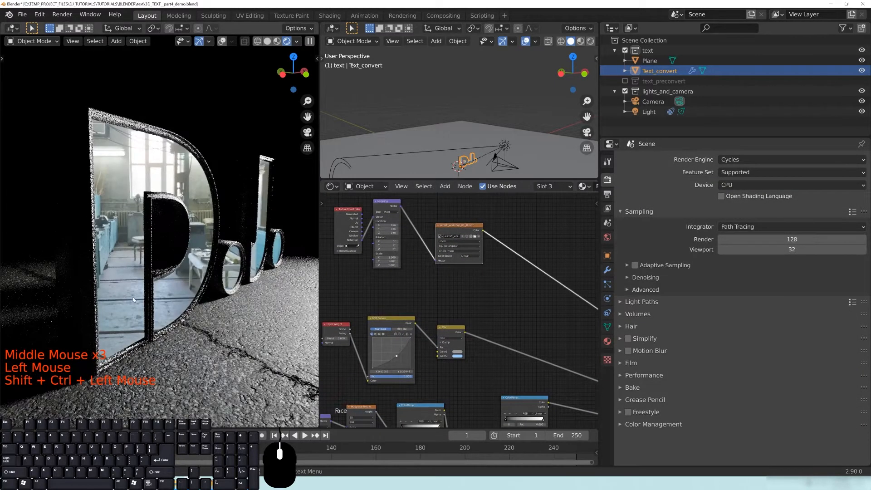
pyautogui.moveTo(457, 333); pyautogui.dragTo(451, 307, button='middle')
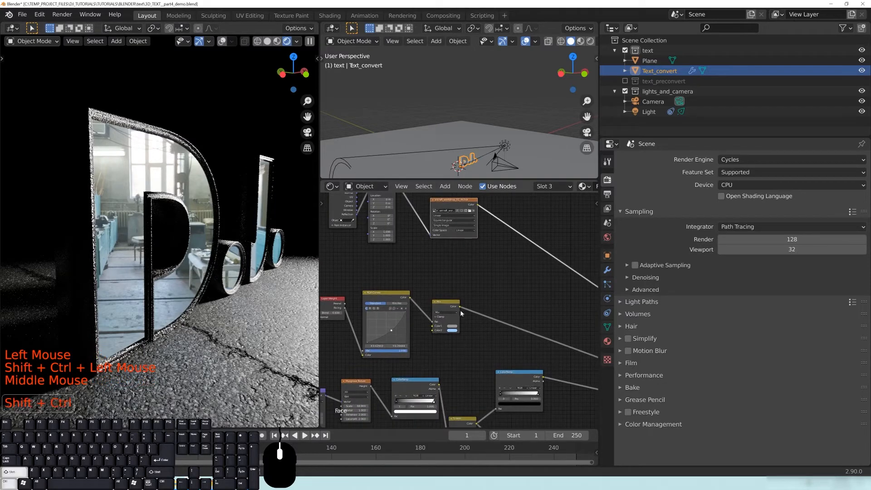
pyautogui.keyDown('ctrl'); pyautogui.keyDown('shift'); pyautogui.click(452, 307); pyautogui.keyUp('shift'); pyautogui.keyUp('ctrl')
pyautogui.moveTo(133, 271); pyautogui.dragTo(180, 153, button='middle')
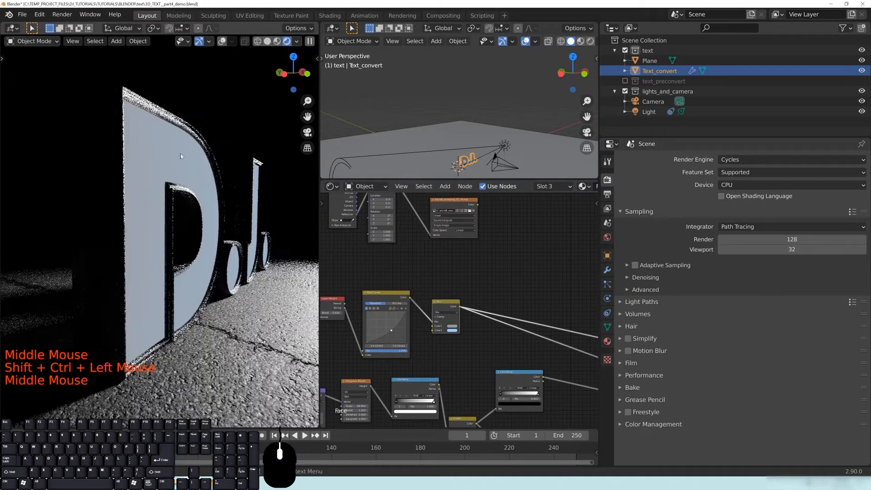
pyautogui.moveTo(448, 305); pyautogui.dragTo(451, 306)
# Reposition the two ColorRamp nodes and the Screen node near the Principled BSDF.
pyautogui.moveTo(462, 359); pyautogui.dragTo(466, 303, button='middle')
pyautogui.moveTo(400, 335); pyautogui.dragTo(428, 356, button='middle')
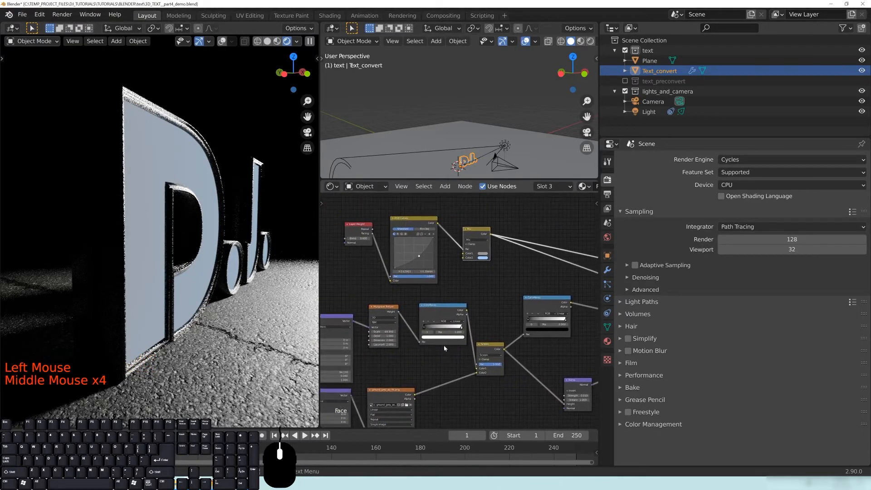
pyautogui.moveTo(449, 312); pyautogui.dragTo(448, 328)
pyautogui.moveTo(494, 351); pyautogui.dragTo(496, 353)
pyautogui.moveTo(547, 352); pyautogui.dragTo(451, 353, button='middle')
pyautogui.moveTo(455, 306); pyautogui.dragTo(497, 324)
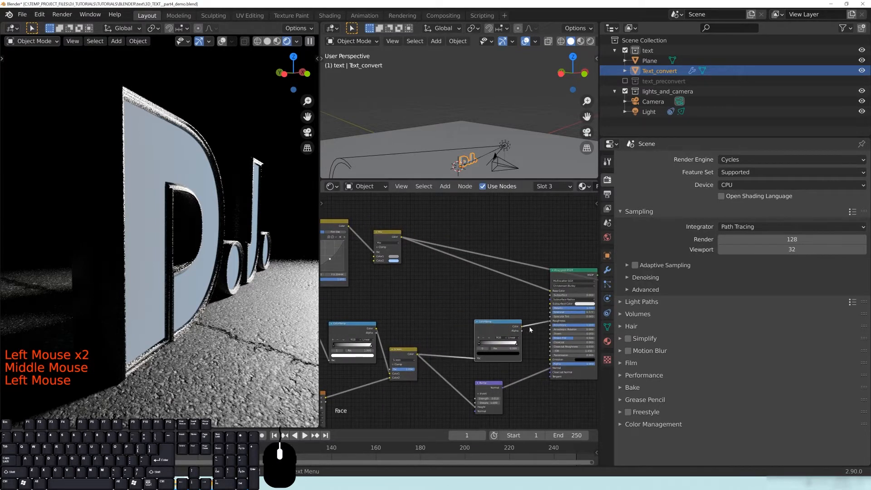
pyautogui.moveTo(399, 353); pyautogui.dragTo(407, 350)
pyautogui.moveTo(506, 330); pyautogui.dragTo(500, 328)
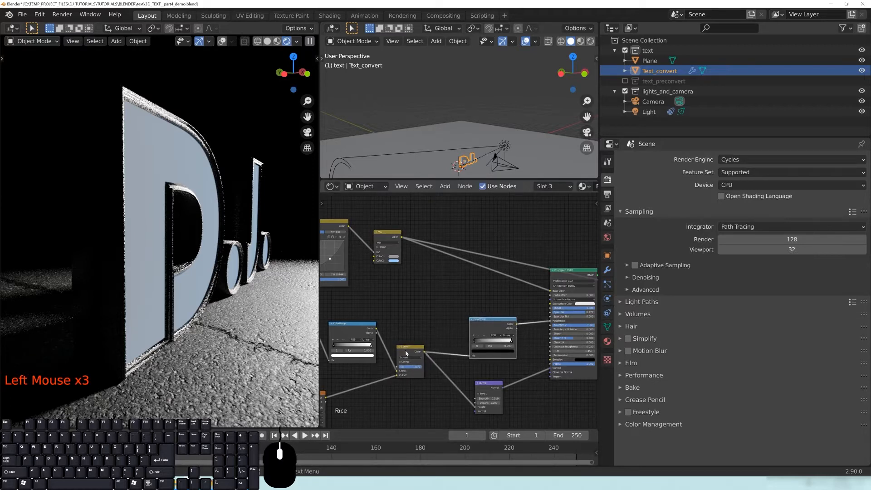
pyautogui.moveTo(445, 275)
pyautogui.mouseDown(button='middle')
pyautogui.moveTo(456, 351)
pyautogui.moveTo(453, 257)
pyautogui.moveTo(451, 284)
pyautogui.mouseUp(button='middle')
# Add a new MixRGB node, feed the HDR image's Color into it, and position it.
pyautogui.hotkey('shift', 'a')
pyautogui.moveTo(465, 273)
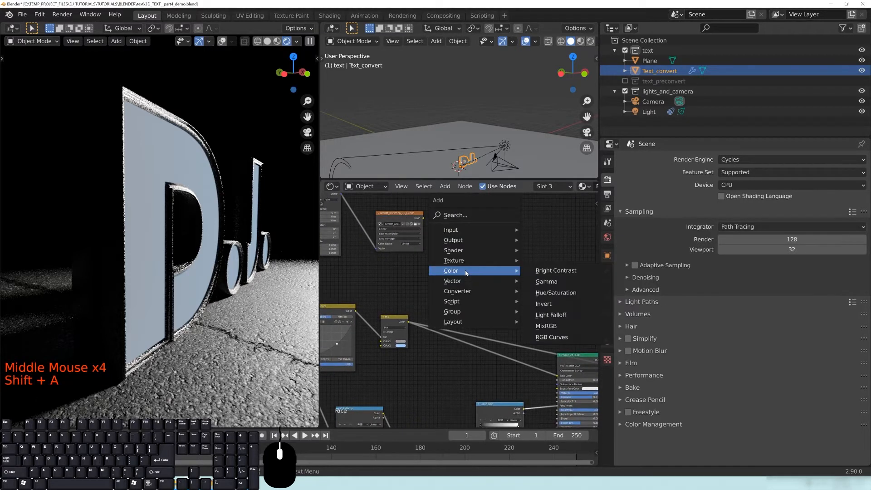
pyautogui.click(546, 326)
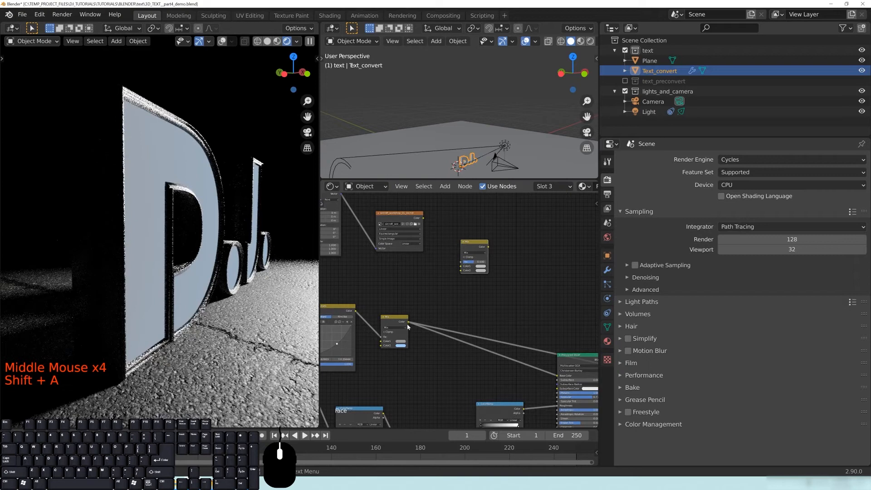
pyautogui.moveTo(409, 324); pyautogui.dragTo(471, 253)
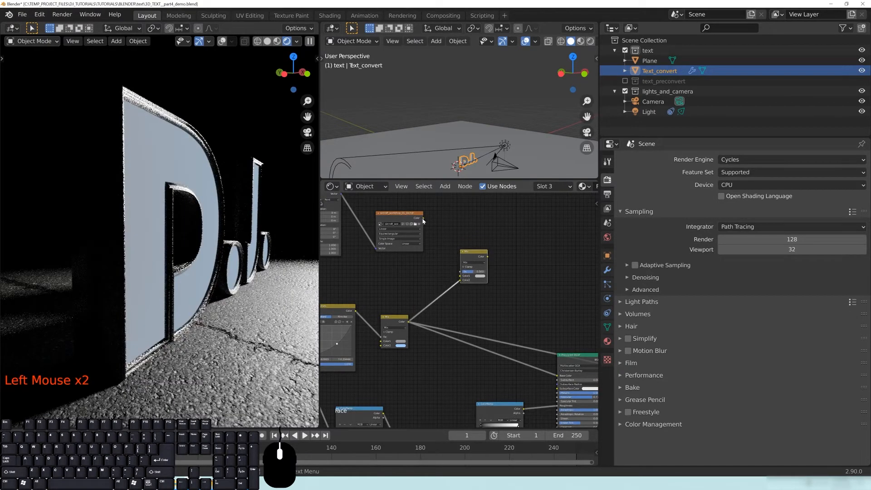
pyautogui.moveTo(423, 220); pyautogui.dragTo(485, 214)
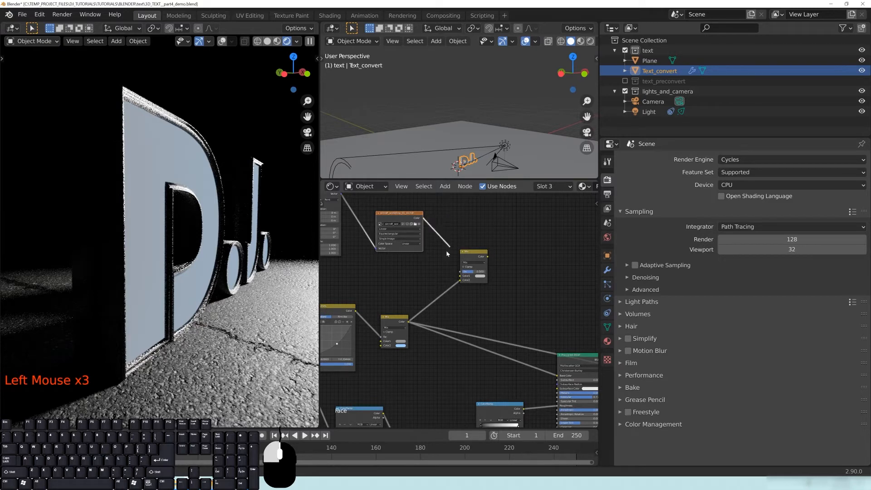
pyautogui.moveTo(473, 255); pyautogui.dragTo(484, 253)
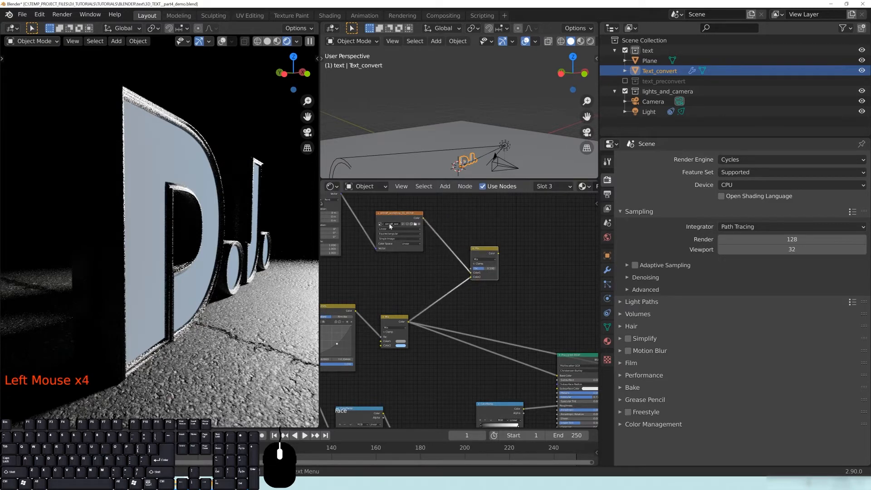
pyautogui.moveTo(399, 220); pyautogui.dragTo(395, 249)
pyautogui.moveTo(475, 250); pyautogui.dragTo(493, 263)
pyautogui.moveTo(474, 250); pyautogui.dragTo(436, 214, button='middle')
# Duplicate the ColorRamp and place the copy near the top of the graph.
pyautogui.click(469, 384)
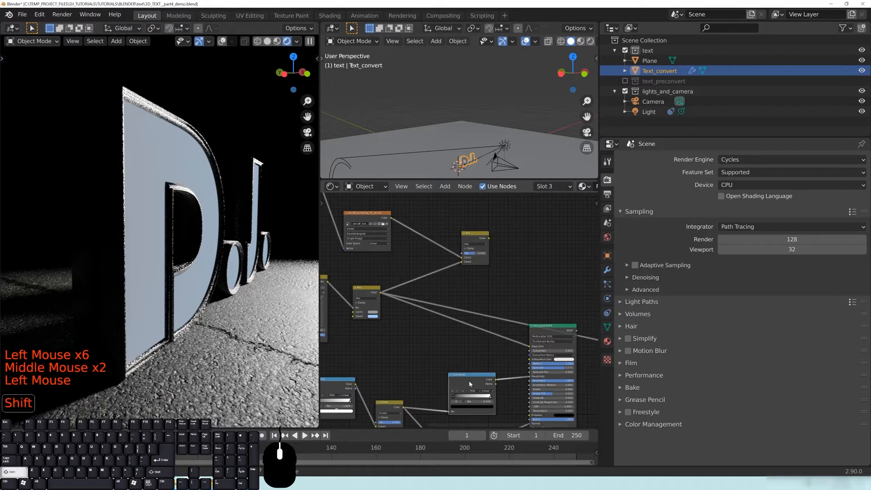
pyautogui.hotkey('shift', 'd')
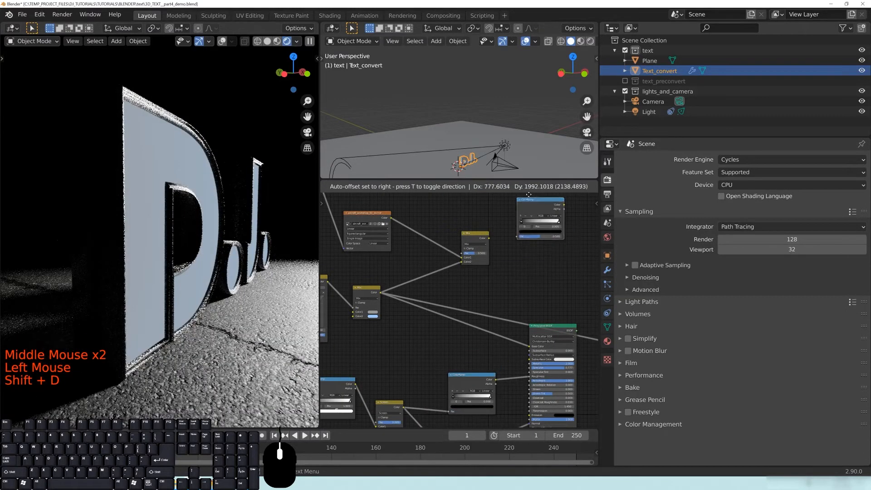
pyautogui.click(433, 187)
pyautogui.moveTo(446, 219); pyautogui.dragTo(474, 274, button='middle')
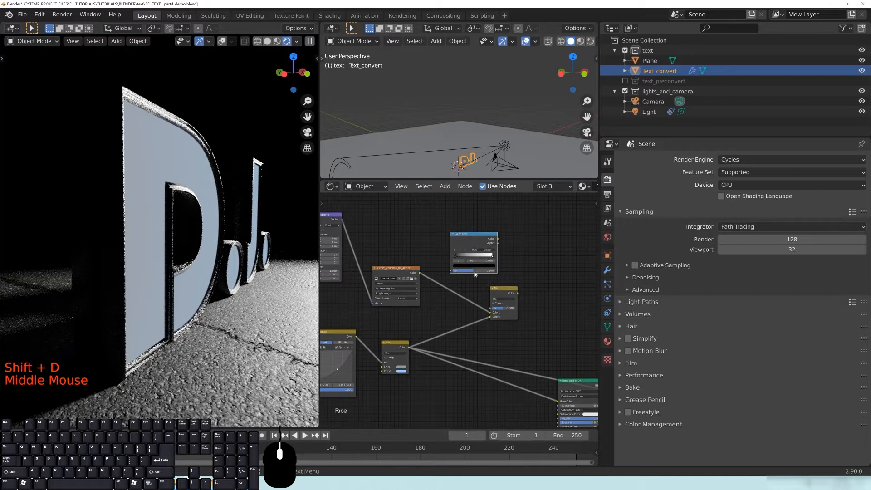
pyautogui.click(475, 274)
# Link the lower Mix node's output into the new ColorRamp's Fac.
pyautogui.moveTo(467, 370); pyautogui.dragTo(468, 320, button='middle')
pyautogui.scroll(-1, 483, 332)
pyautogui.scroll(-1, 482, 332)
pyautogui.moveTo(434, 399); pyautogui.dragTo(545, 375)
pyautogui.moveTo(445, 355); pyautogui.dragTo(490, 366)
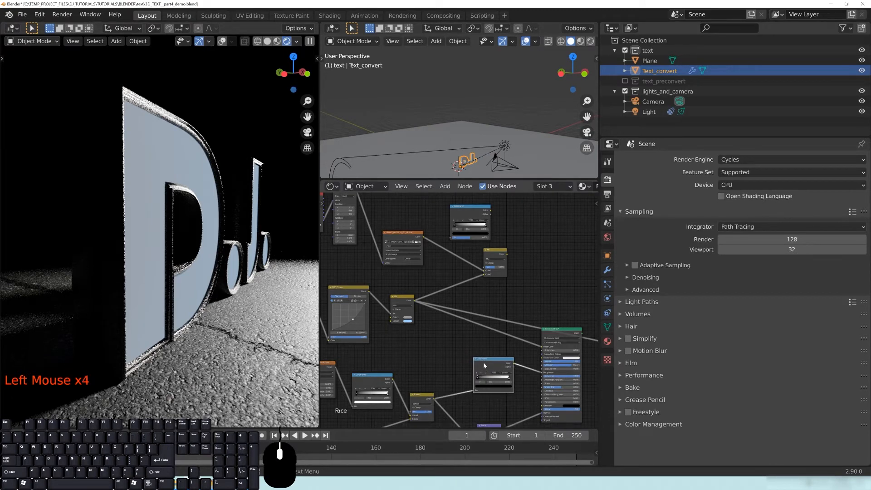
pyautogui.moveTo(433, 401); pyautogui.dragTo(448, 365)
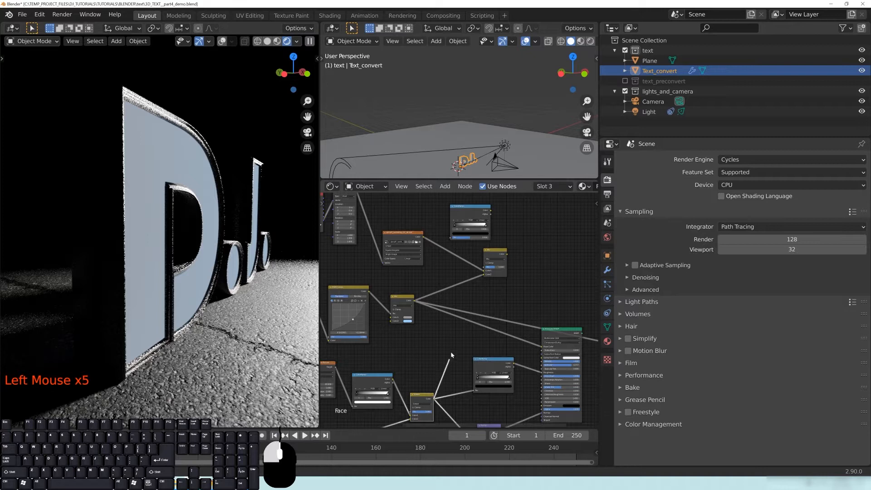
pyautogui.moveTo(431, 377); pyautogui.dragTo(472, 316, button='middle')
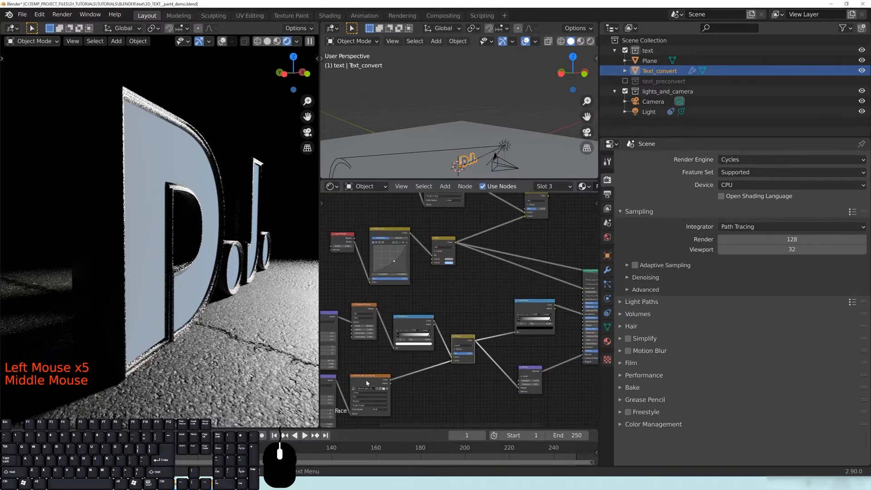
pyautogui.moveTo(392, 382); pyautogui.dragTo(409, 368)
pyautogui.moveTo(490, 327); pyautogui.dragTo(439, 385, button='middle')
pyautogui.moveTo(423, 398); pyautogui.dragTo(440, 235)
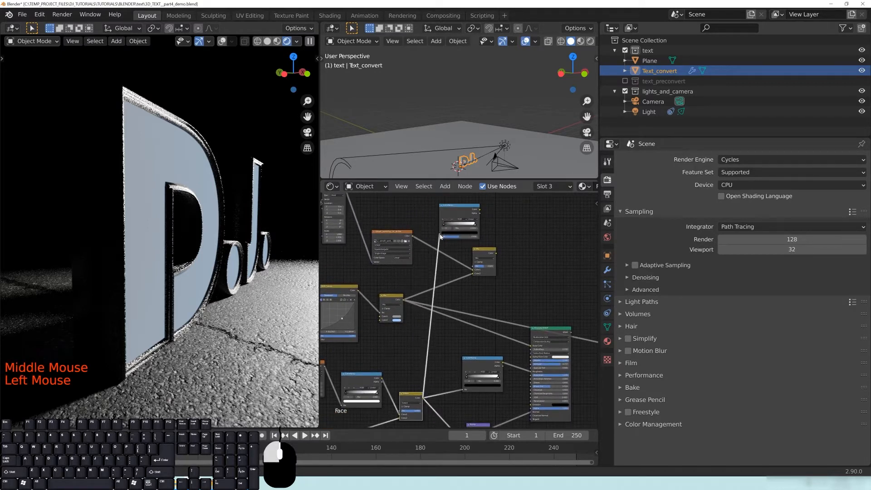
# Drive the upper Mix node's Fac with the new ColorRamp's Color and preview that Mix.
pyautogui.click(459, 217)
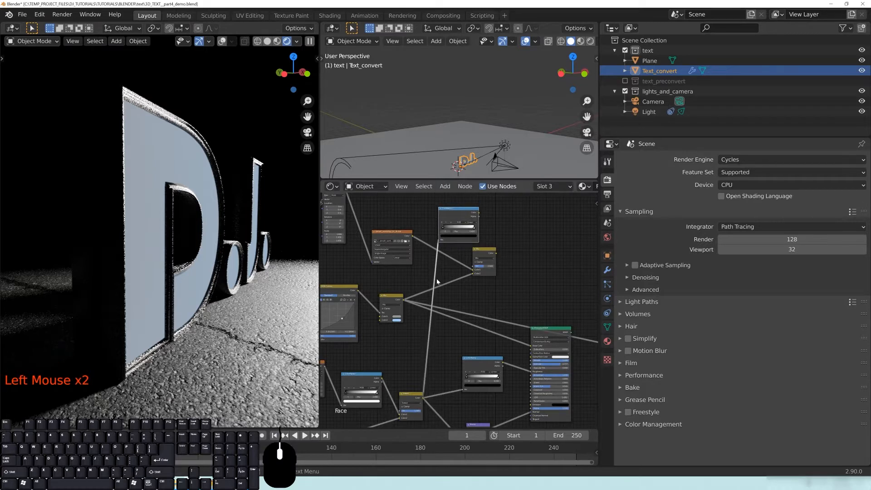
pyautogui.scroll(5, 420, 355)
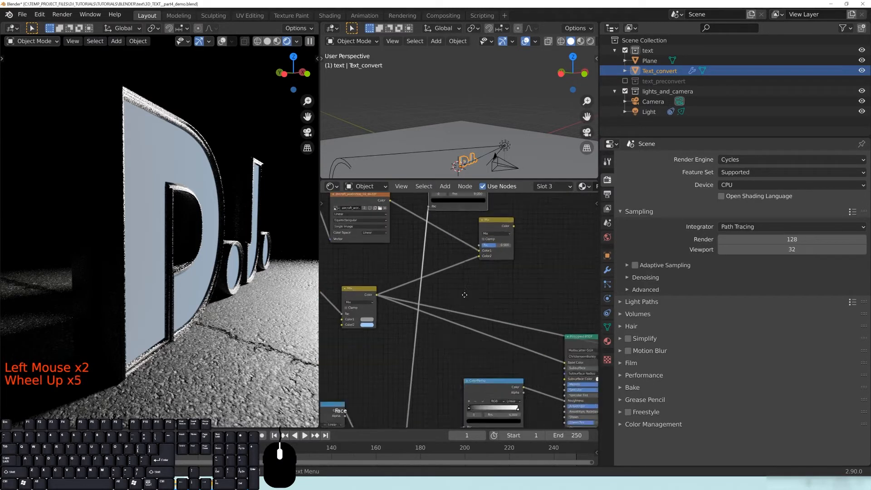
pyautogui.moveTo(420, 355); pyautogui.dragTo(412, 319, button='middle')
pyautogui.moveTo(412, 320); pyautogui.dragTo(454, 313)
pyautogui.moveTo(431, 259); pyautogui.dragTo(469, 226)
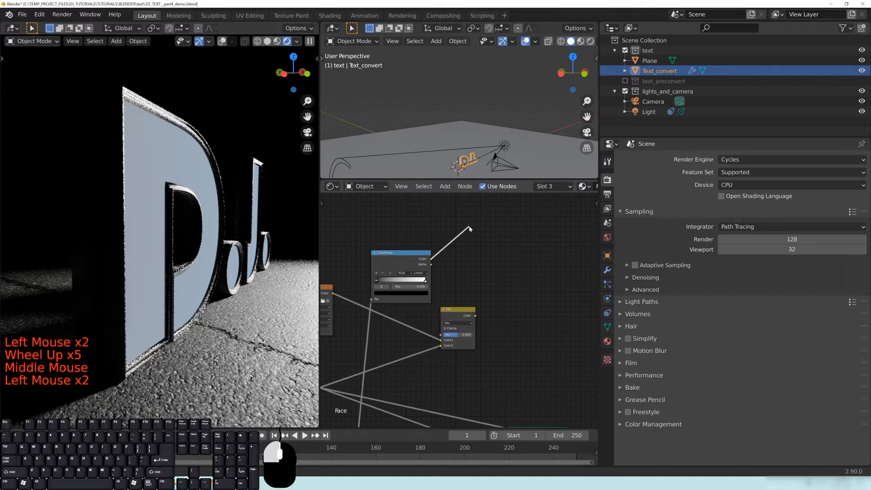
pyautogui.moveTo(437, 336); pyautogui.dragTo(441, 335)
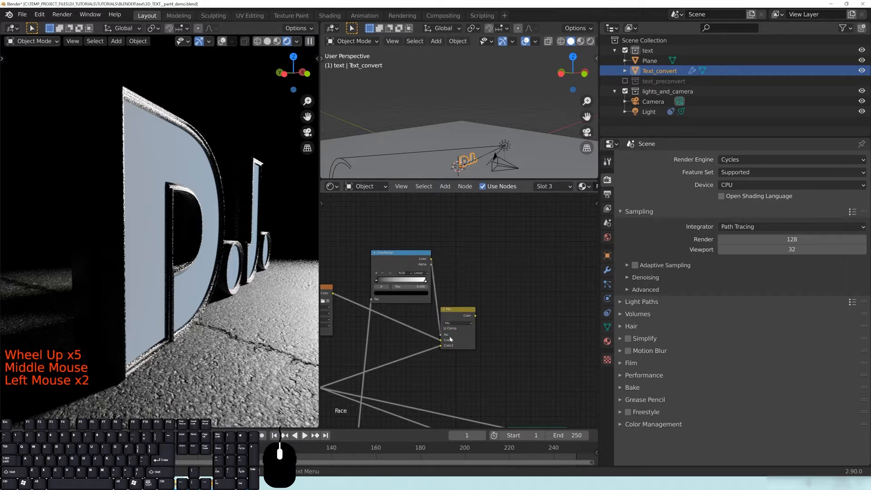
pyautogui.keyDown('ctrl'); pyautogui.keyDown('shift'); pyautogui.click(462, 314); pyautogui.keyUp('shift'); pyautogui.keyUp('ctrl')
pyautogui.moveTo(388, 261); pyautogui.dragTo(451, 247, button='middle')
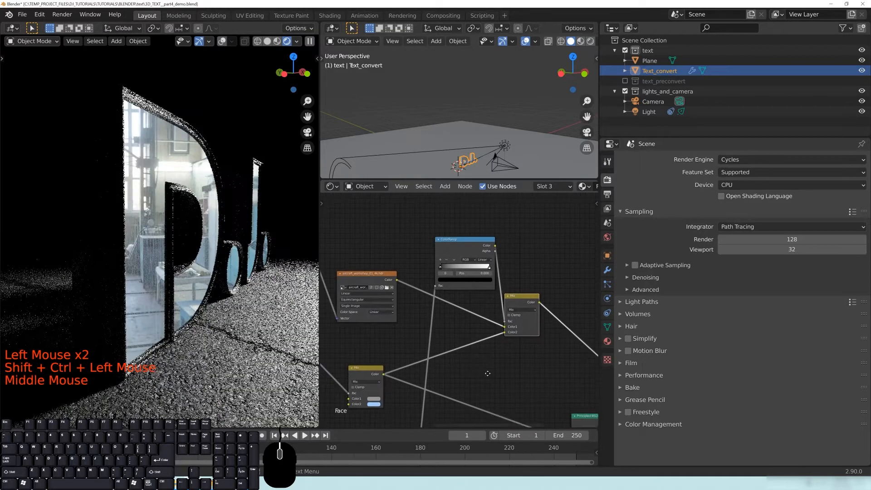
# Slide the new ColorRamp's white stop to the left.
pyautogui.moveTo(451, 247); pyautogui.dragTo(436, 252)
pyautogui.scroll(3, 441, 312)
pyautogui.moveTo(440, 311); pyautogui.dragTo(441, 326, button='middle')
pyautogui.scroll(3, 173, 308)
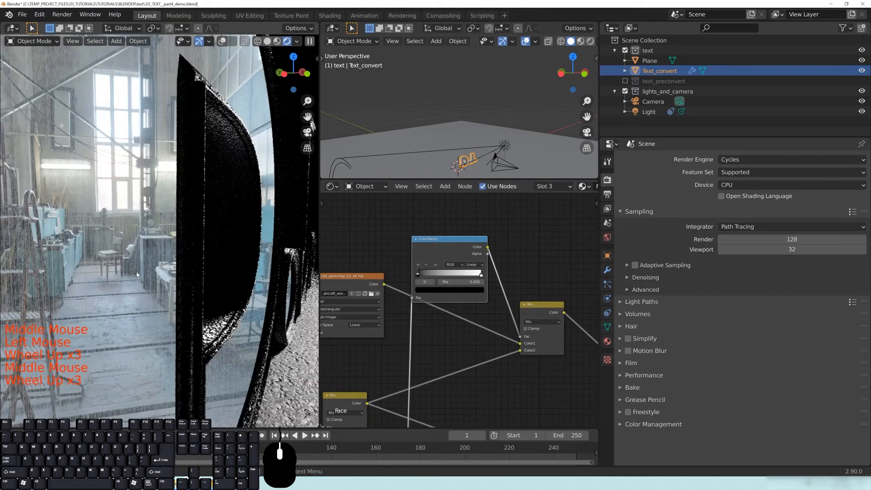
pyautogui.scroll(-1, 97, 207)
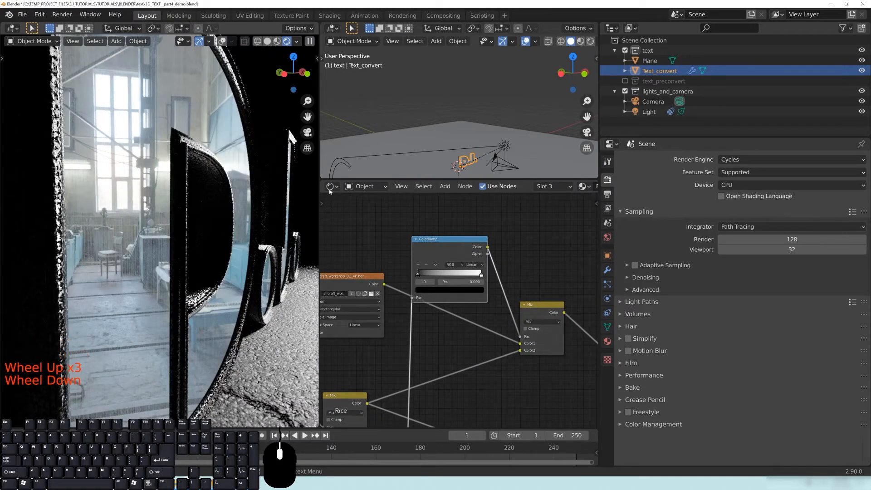
pyautogui.moveTo(479, 275); pyautogui.dragTo(430, 278)
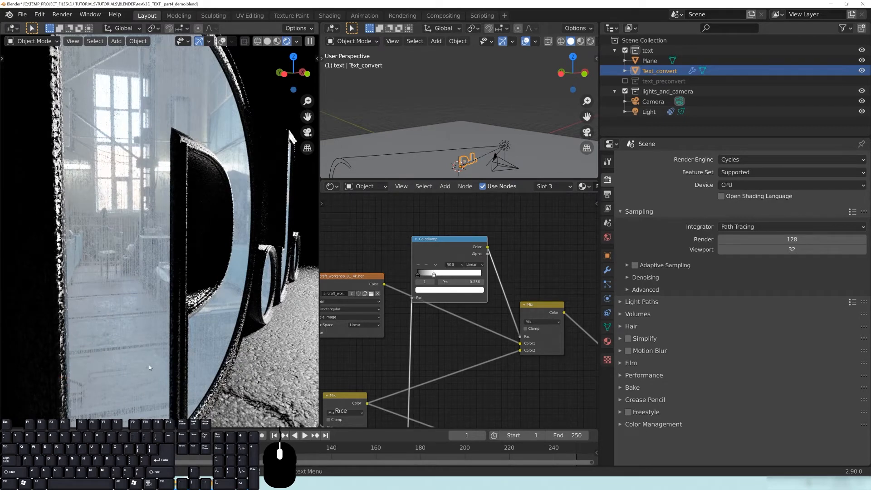
pyautogui.moveTo(435, 276); pyautogui.dragTo(418, 277)
# Try a grey black stop, revert it to black, and nudge the white stop right.
pyautogui.click(418, 275)
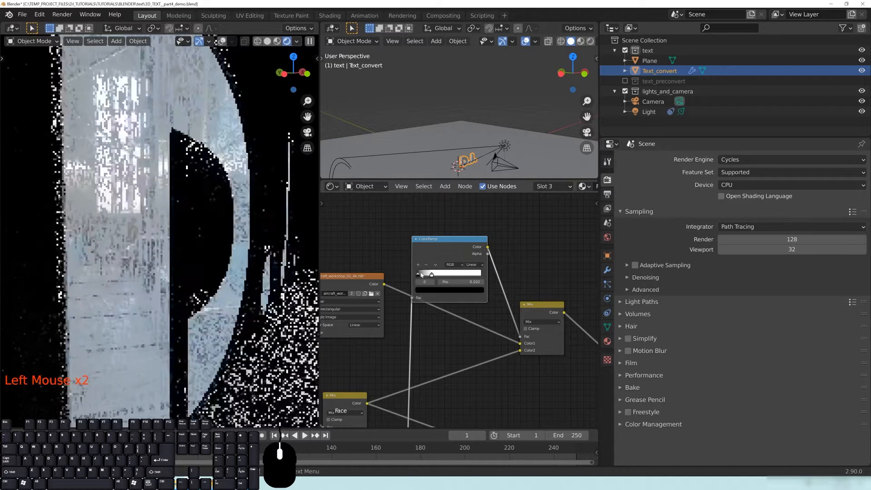
pyautogui.click(428, 291)
pyautogui.click(470, 215)
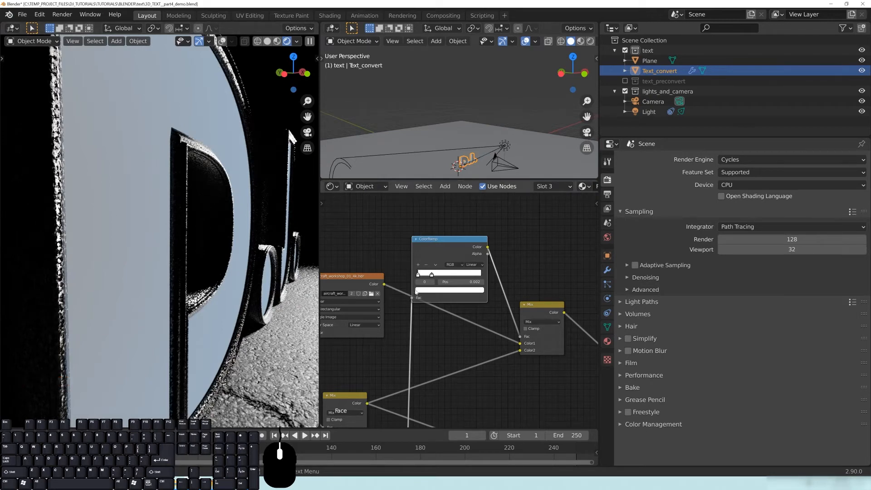
pyautogui.click(458, 289)
pyautogui.moveTo(470, 207); pyautogui.dragTo(470, 244)
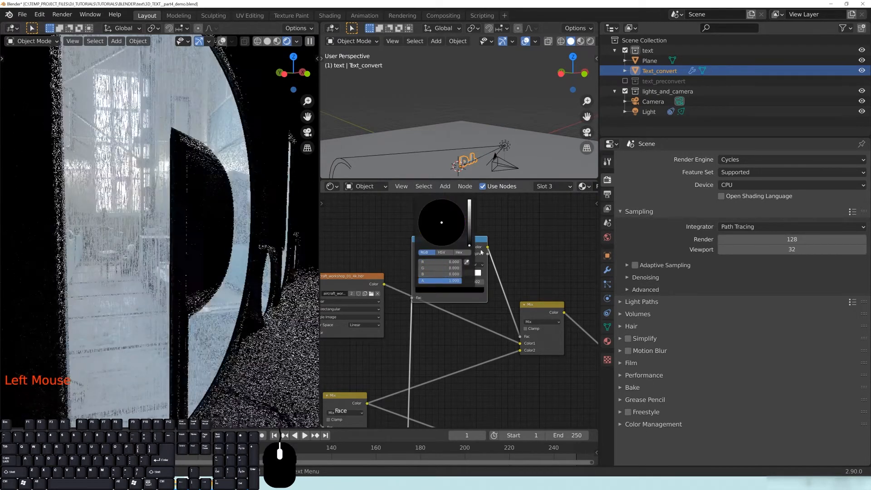
pyautogui.moveTo(431, 273); pyautogui.dragTo(438, 274)
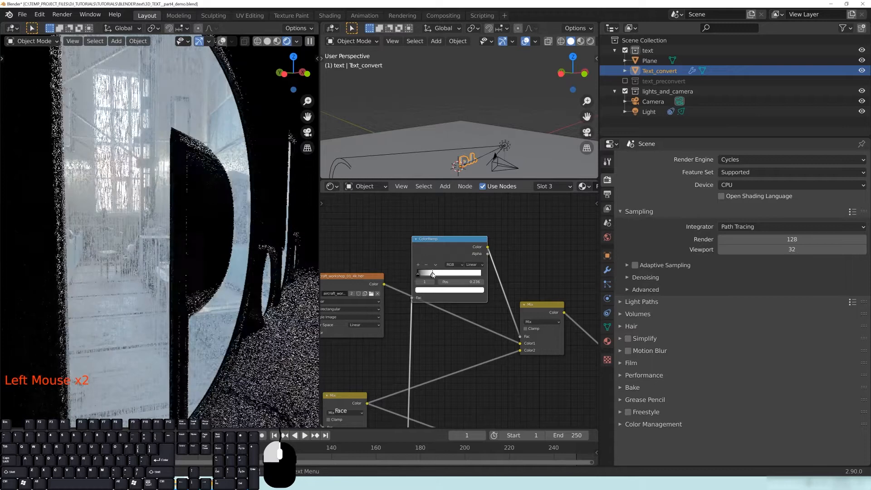
# Link the Mix colour into the Principled BSDF Base Color and preview the BSDF again.
pyautogui.scroll(-3, 266, 290)
pyautogui.moveTo(259, 291); pyautogui.dragTo(266, 292, button='middle')
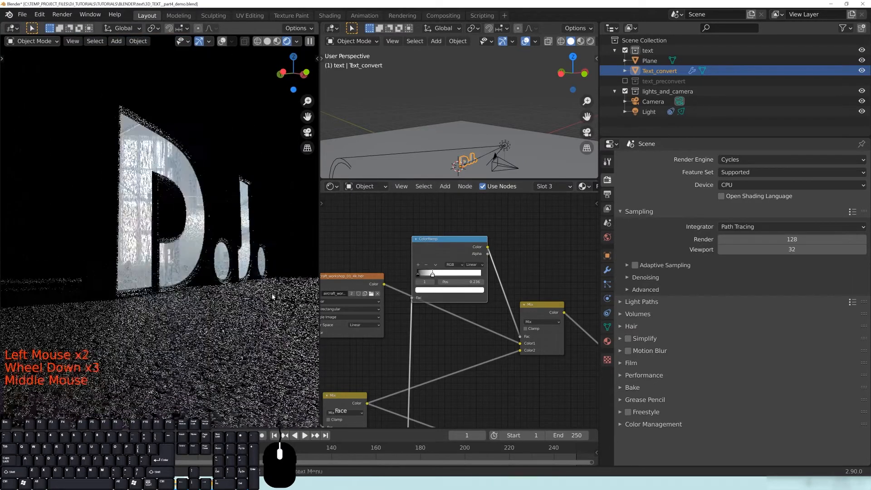
pyautogui.moveTo(540, 364); pyautogui.dragTo(377, 266, button='middle')
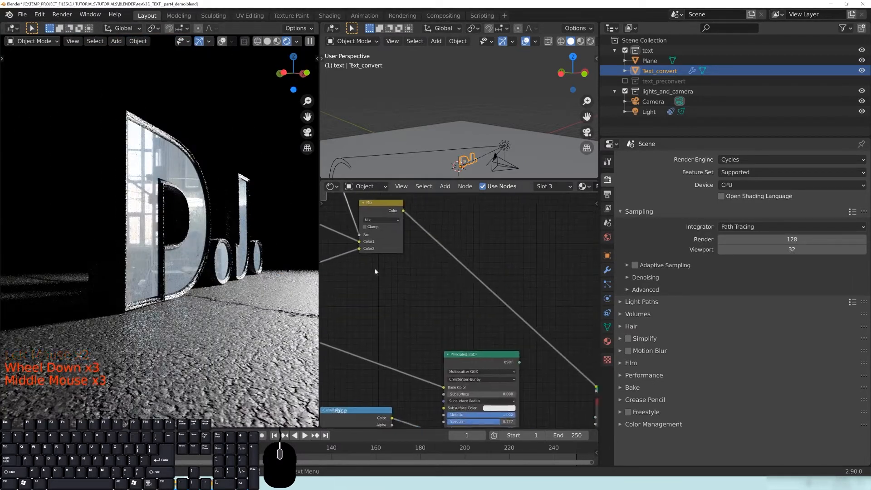
pyautogui.scroll(-2, 451, 267)
pyautogui.moveTo(410, 228); pyautogui.dragTo(444, 378)
pyautogui.moveTo(531, 395); pyautogui.dragTo(532, 309, button='middle')
pyautogui.scroll(2, 504, 272)
pyautogui.keyDown('ctrl'); pyautogui.keyDown('shift'); pyautogui.click(503, 268); pyautogui.keyUp('shift'); pyautogui.keyUp('ctrl')
# Slide the ramp stop to 0.093, then settle it at 0.262.
pyautogui.moveTo(503, 279); pyautogui.dragTo(508, 271)
pyautogui.moveTo(200, 262); pyautogui.dragTo(191, 256, button='middle')
pyautogui.scroll(2, 188, 262)
pyautogui.scroll(1, 189, 262)
pyautogui.scroll(-1, 191, 256)
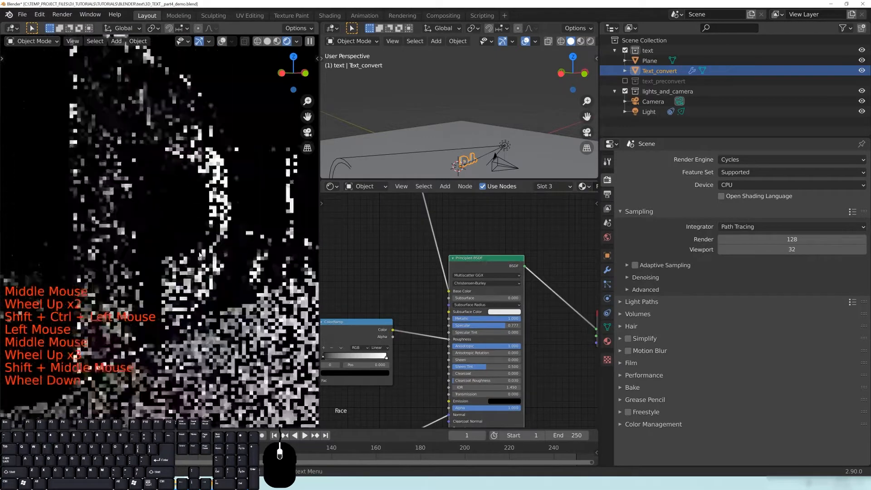
pyautogui.moveTo(389, 263); pyautogui.dragTo(448, 315, button='middle')
pyautogui.moveTo(388, 260); pyautogui.dragTo(446, 323, button='middle')
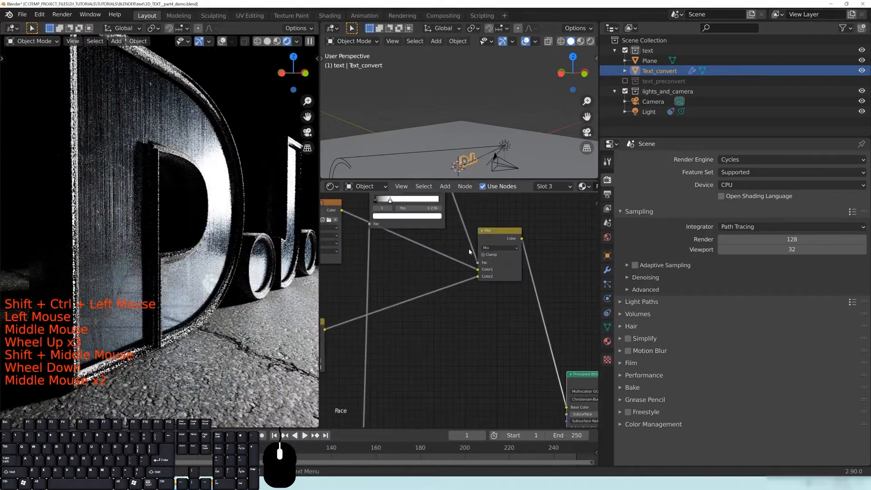
pyautogui.moveTo(403, 228); pyautogui.dragTo(448, 282, button='middle')
pyautogui.moveTo(435, 255); pyautogui.dragTo(426, 254)
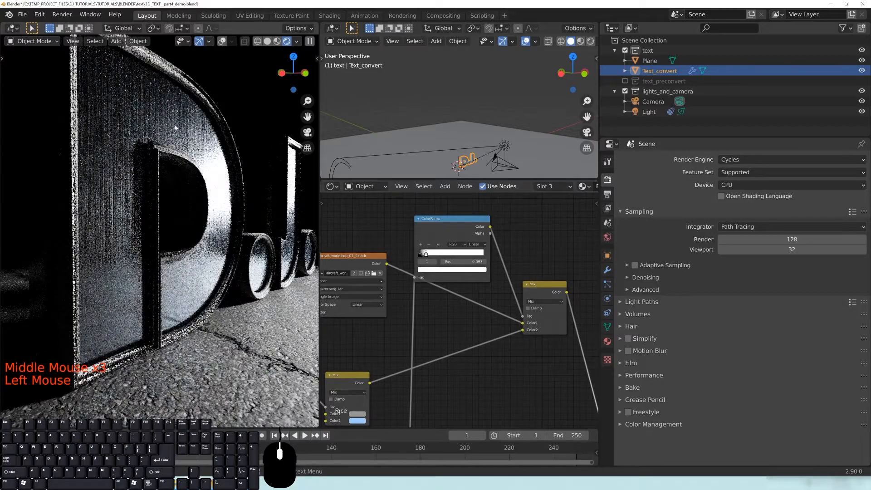
pyautogui.moveTo(426, 255); pyautogui.dragTo(437, 254)
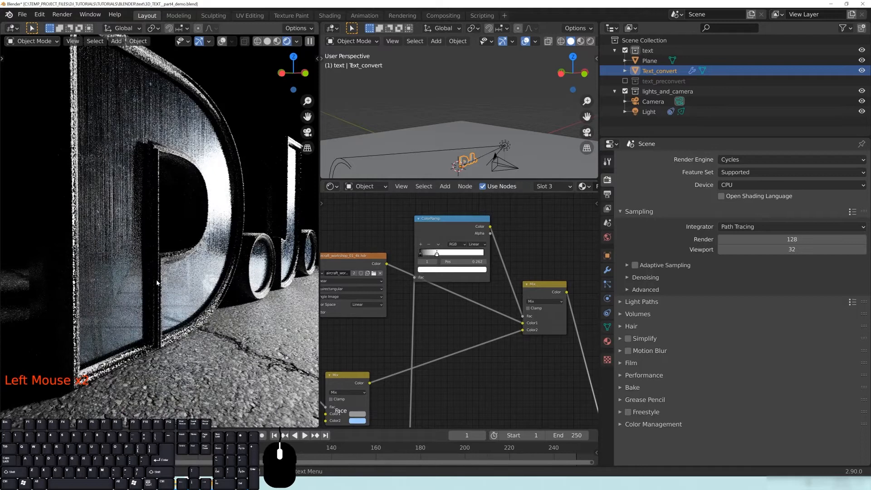
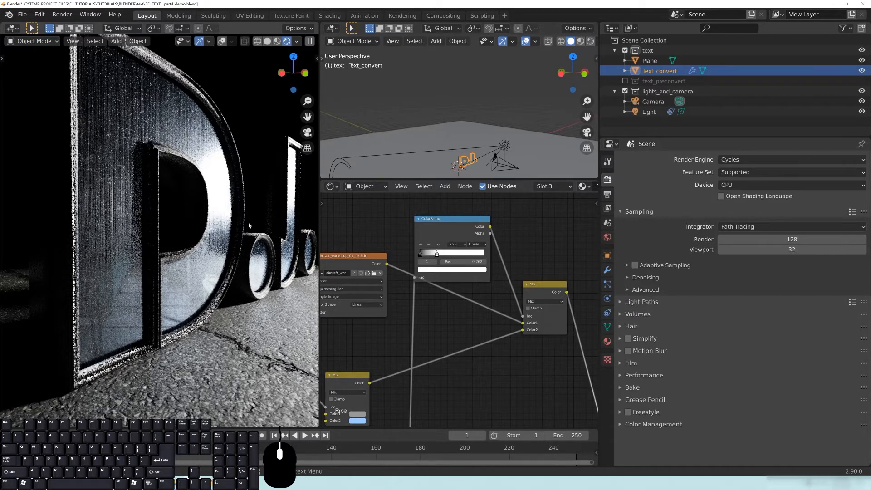
# Orbit, zoom and shift the rendered view around the DoJo letters.
pyautogui.scroll(-4, 197, 180)
pyautogui.middleClick(220, 267)
pyautogui.scroll(1, 221, 267)
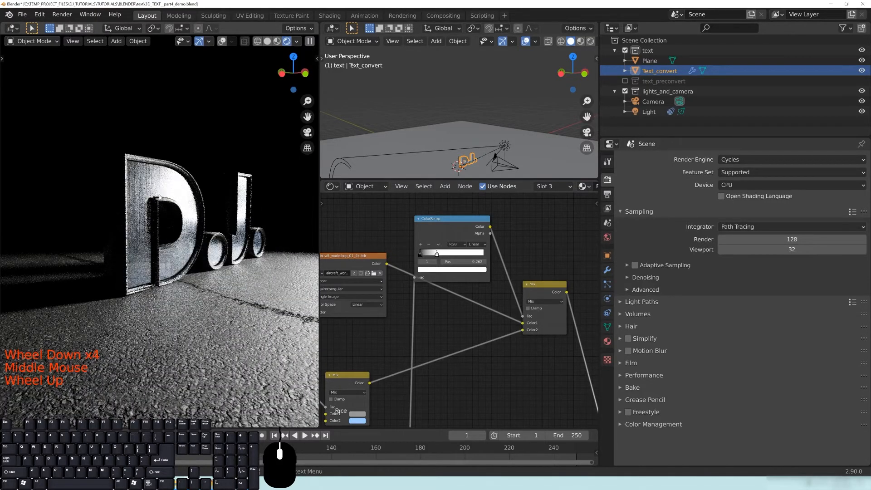
pyautogui.scroll(1, 176, 260)
pyautogui.moveTo(176, 260); pyautogui.dragTo(186, 262, button='middle')
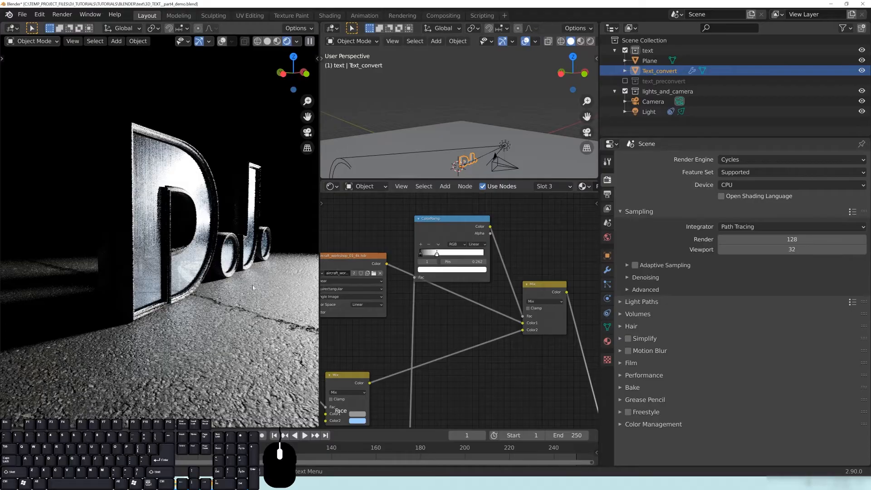
pyautogui.moveTo(261, 269); pyautogui.dragTo(136, 263, button='middle')
pyautogui.scroll(3, 218, 257)
pyautogui.keyDown('shift'); pyautogui.moveTo(219, 258); pyautogui.dragTo(275, 243, button='middle'); pyautogui.keyUp('shift')
pyautogui.scroll(2, 216, 254)
pyautogui.scroll(-1, 262, 243)
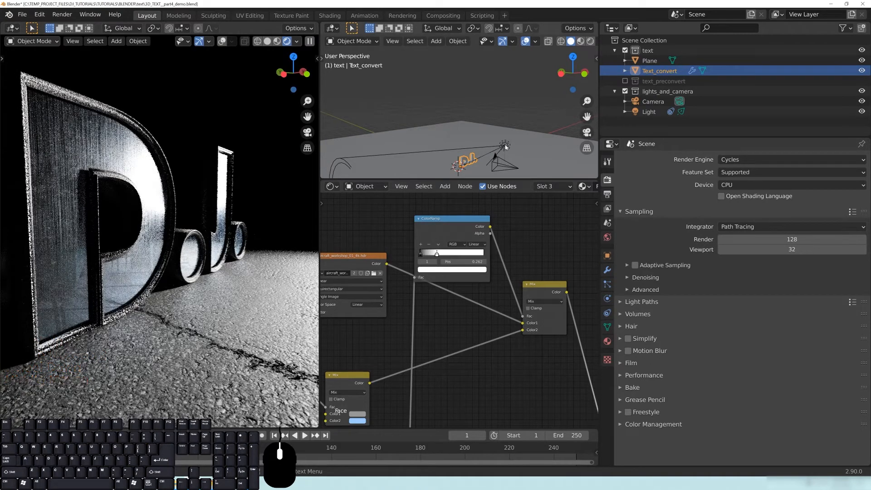
# Set the text's Light material emission strength to 50.
pyautogui.click(608, 341)
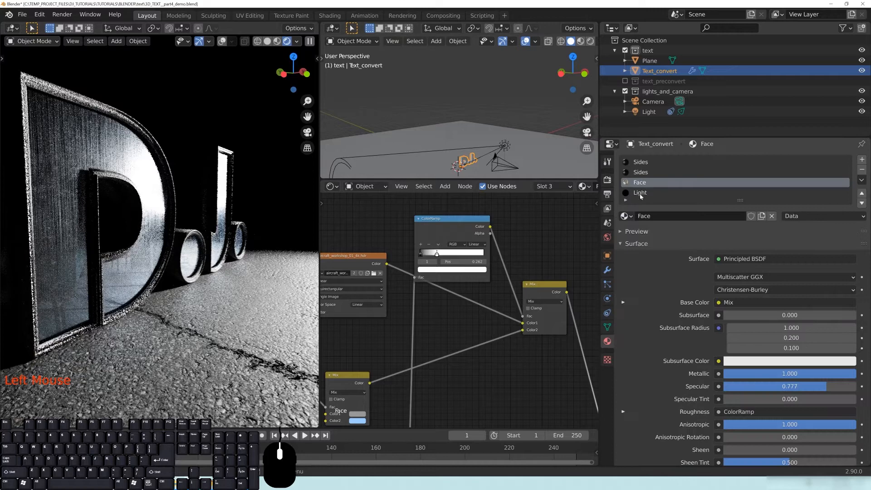
pyautogui.click(640, 193)
pyautogui.doubleClick(731, 289)
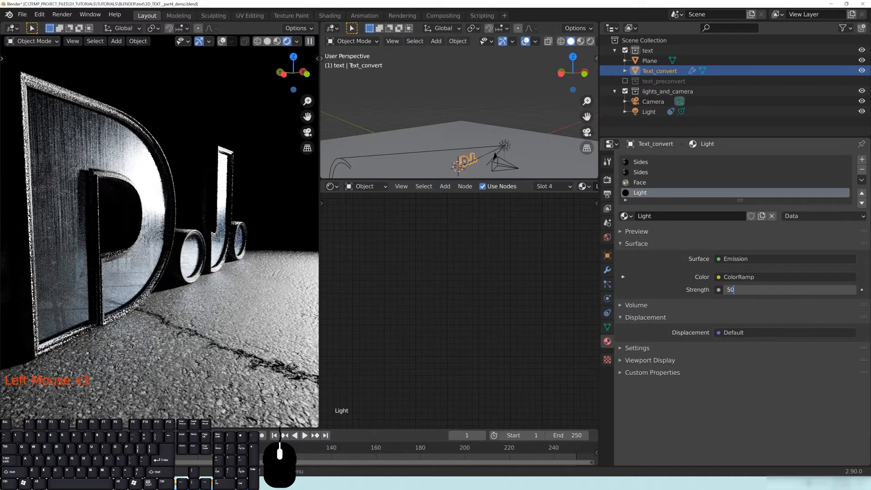
pyautogui.write('50')
pyautogui.press('Return')
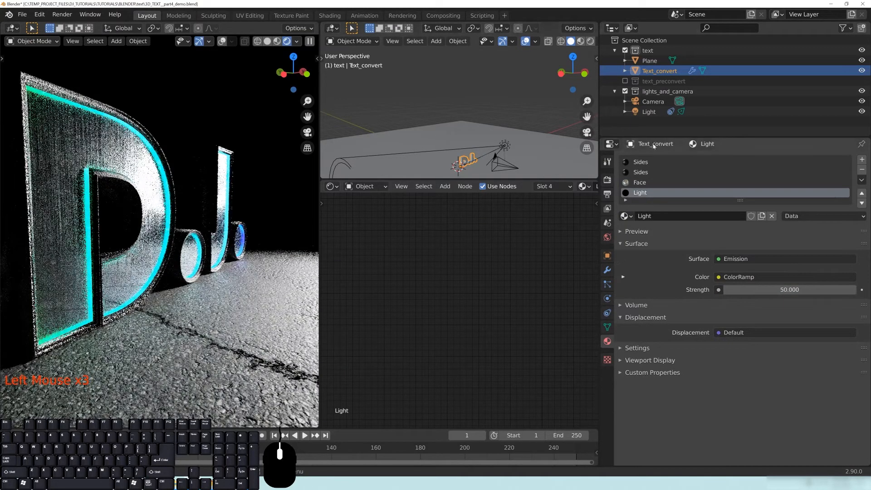
# From the top view, duplicate the spot light and place the copy, Light.001.
pyautogui.click(505, 148)
pyautogui.press('KP_7')
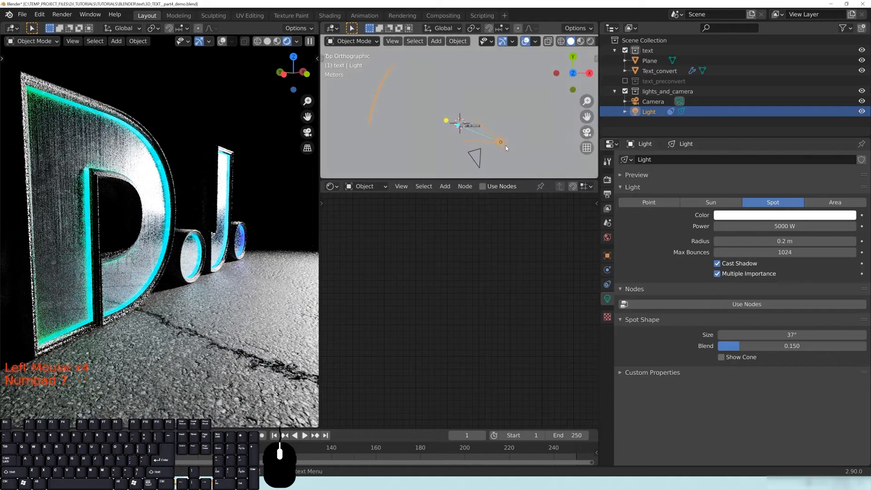
pyautogui.scroll(3, 506, 145)
pyautogui.hotkey('shift', 'd')
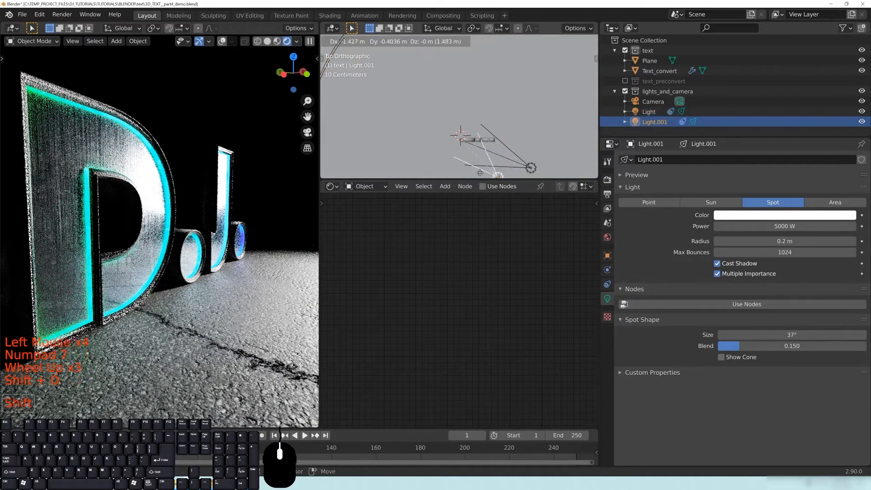
pyautogui.click(434, 170)
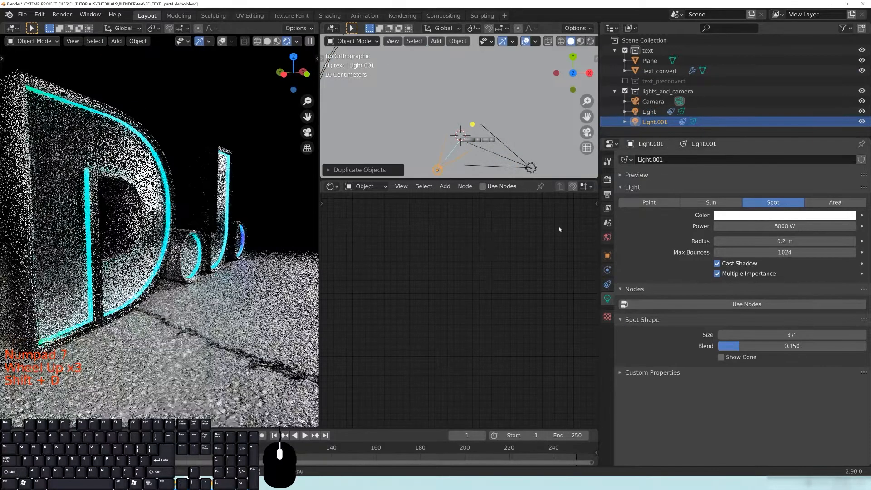
# Frame the D.J. text and orbit the rendered view around it.
pyautogui.moveTo(197, 252); pyautogui.dragTo(121, 264, button='middle')
pyautogui.scroll(-7, 211, 231)
pyautogui.click(251, 232)
pyautogui.press('KP_Decimal')
pyautogui.moveTo(252, 232); pyautogui.dragTo(123, 245, button='middle')
pyautogui.scroll(3, 140, 259)
pyautogui.moveTo(152, 271)
pyautogui.mouseDown(button='middle')
pyautogui.moveTo(167, 267)
pyautogui.moveTo(140, 279)
pyautogui.mouseUp(button='middle')
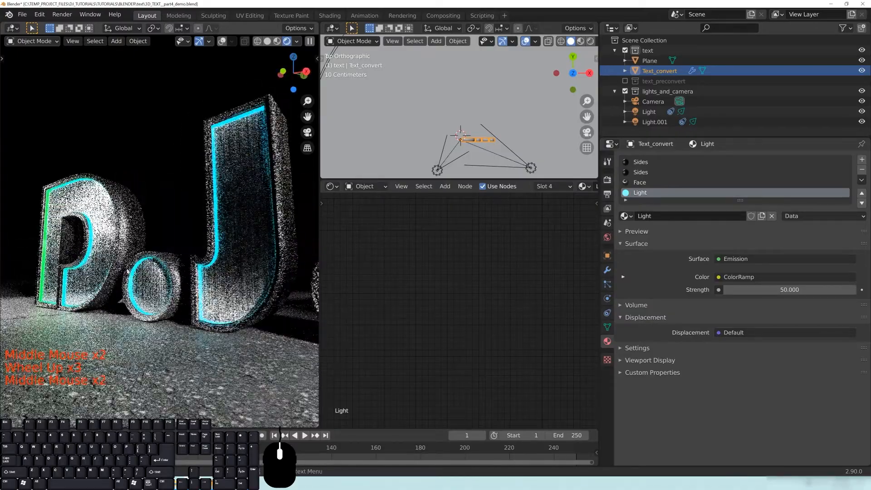
# Drag the Face material's ColorRamp black stop to 0.083.
pyautogui.click(641, 195)
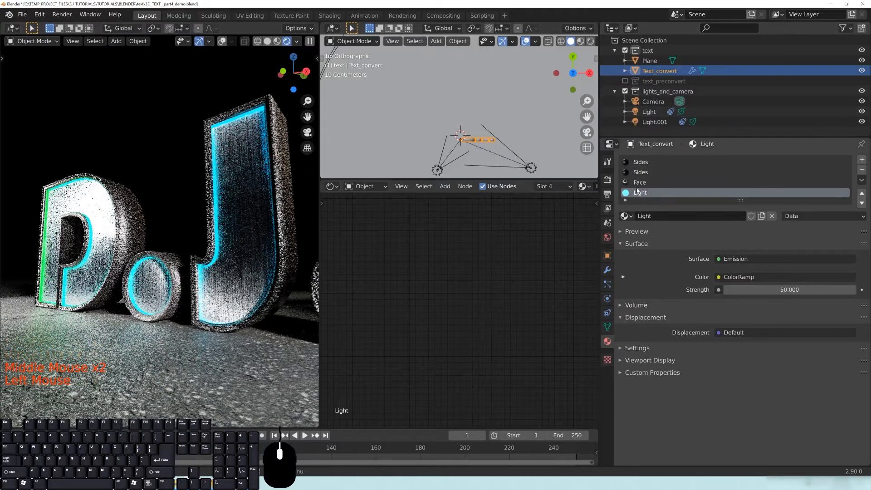
pyautogui.click(641, 182)
pyautogui.moveTo(464, 289); pyautogui.dragTo(469, 294, button='middle')
pyautogui.moveTo(441, 262); pyautogui.dragTo(500, 260)
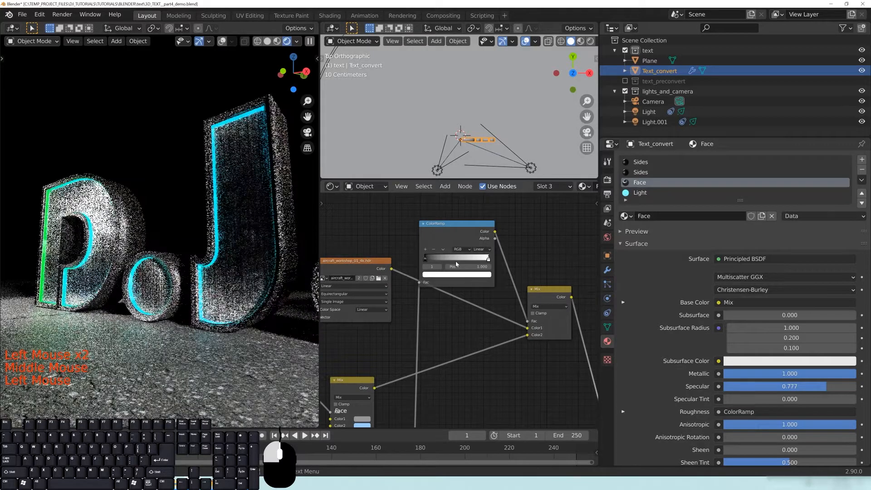
pyautogui.click(527, 229)
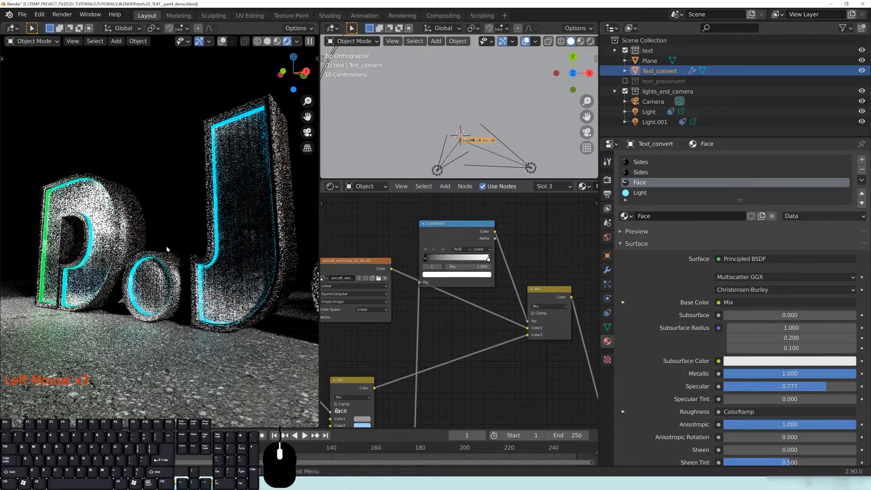
# Orbit the rendered view to check the darker reflections on the letters.
pyautogui.moveTo(166, 249); pyautogui.dragTo(183, 266, button='middle')
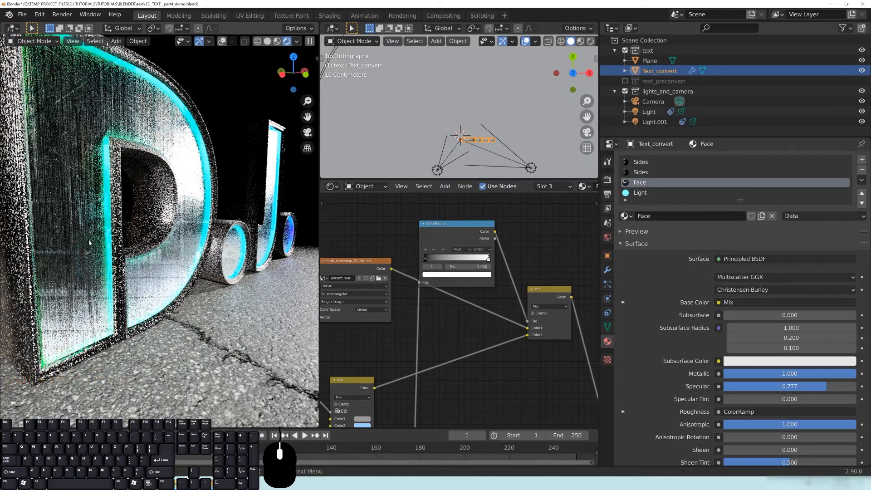
pyautogui.scroll(-2, 98, 276)
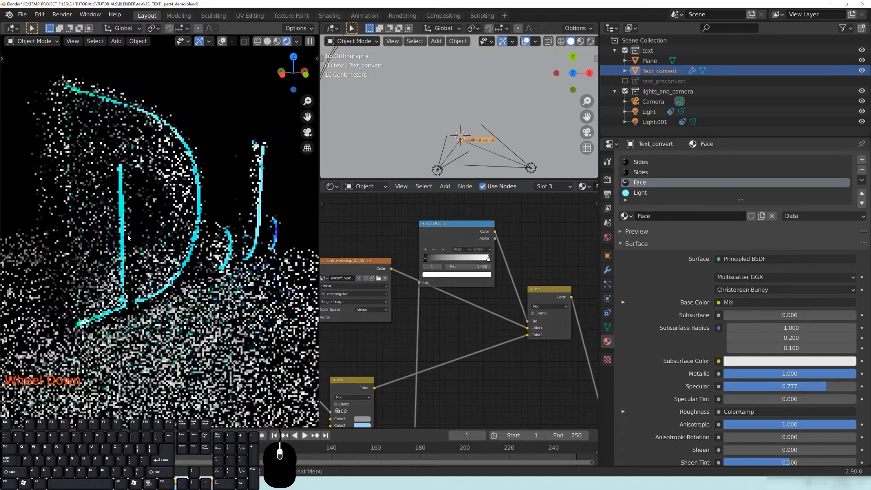
pyautogui.moveTo(135, 218); pyautogui.dragTo(171, 249, button='middle')
pyautogui.scroll(-1, 205, 232)
pyautogui.scroll(2, 171, 249)
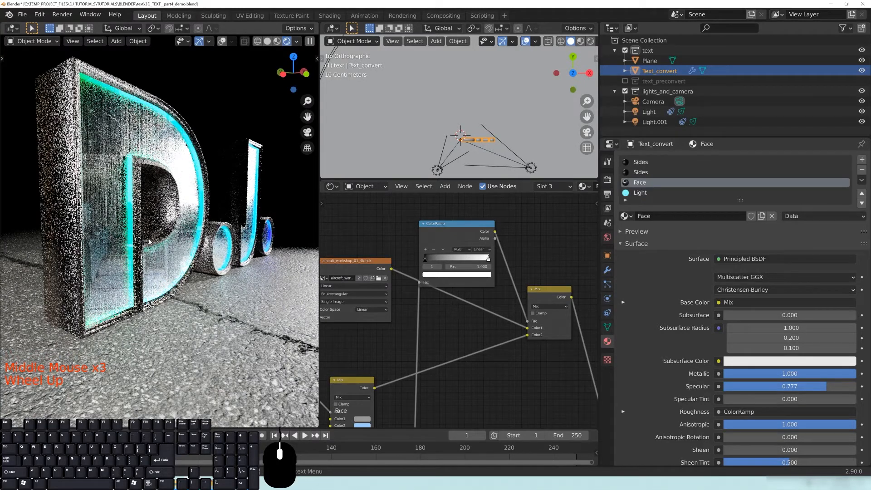
# Pan the node graph and nudge the Screen and ColorRamp nodes into tidier positions.
pyautogui.moveTo(488, 306); pyautogui.dragTo(429, 266, button='middle')
pyautogui.moveTo(510, 338); pyautogui.dragTo(457, 280, button='middle')
pyautogui.moveTo(414, 379); pyautogui.dragTo(469, 330, button='middle')
pyautogui.scroll(-4, 467, 327)
pyautogui.moveTo(403, 390); pyautogui.dragTo(398, 389)
pyautogui.moveTo(461, 276); pyautogui.dragTo(461, 357, button='middle')
pyautogui.moveTo(437, 228); pyautogui.dragTo(444, 229)
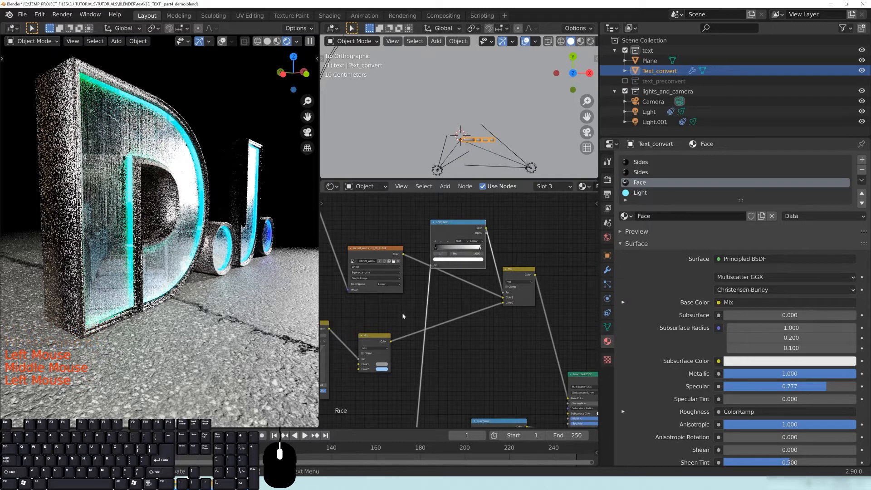
pyautogui.moveTo(374, 261); pyautogui.dragTo(388, 263, button='middle')
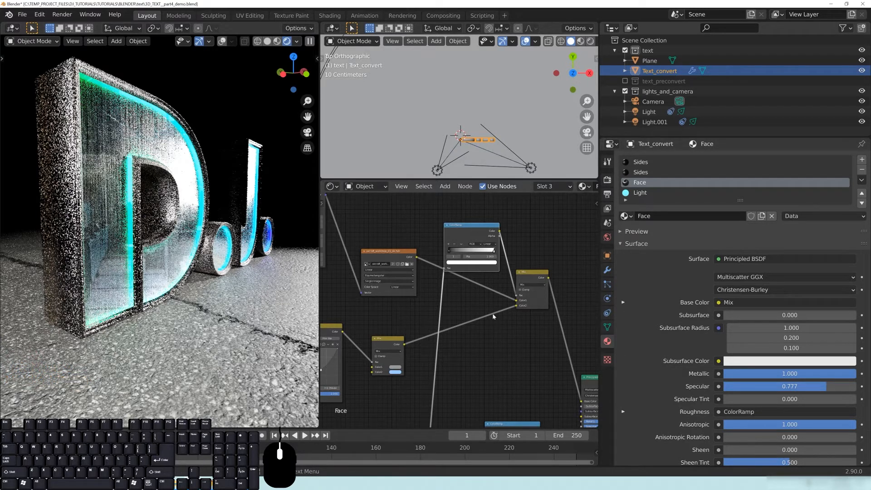
pyautogui.scroll(-3, 506, 329)
pyautogui.scroll(-3, 504, 327)
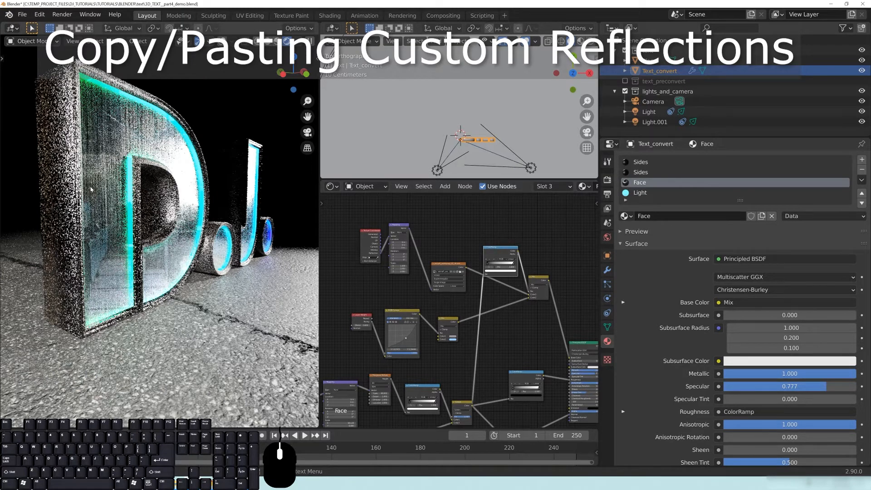
# Select and copy the Texture Coordinate, Mapping, image texture, ColorRamp and Mix nodes.
pyautogui.scroll(5, 410, 261)
pyautogui.keyDown('shift'); pyautogui.moveTo(410, 260); pyautogui.dragTo(469, 332, button='middle'); pyautogui.keyUp('shift')
pyautogui.scroll(3, 469, 331)
pyautogui.click(396, 293)
pyautogui.keyDown('shift'); pyautogui.click(447, 290); pyautogui.keyUp('shift')
pyautogui.keyDown('shift'); pyautogui.click(544, 343); pyautogui.keyUp('shift')
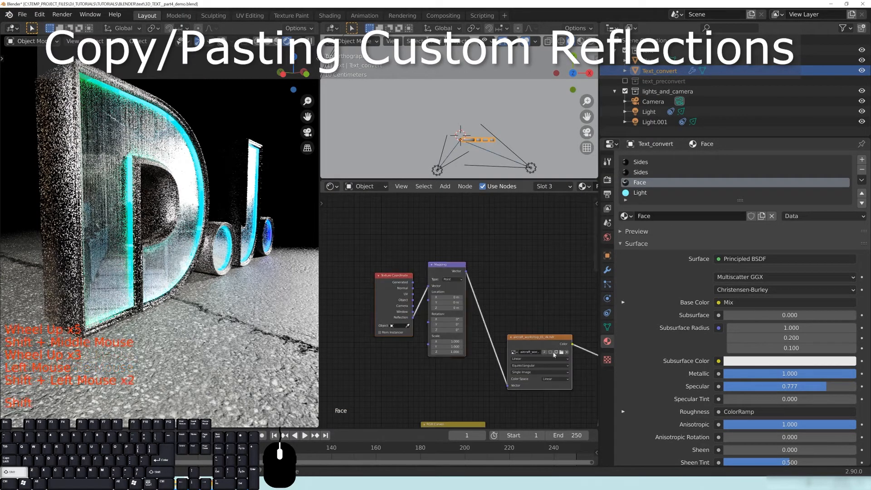
pyautogui.keyDown('shift'); pyautogui.moveTo(560, 347); pyautogui.dragTo(383, 317, button='middle'); pyautogui.keyUp('shift')
pyautogui.keyDown('shift'); pyautogui.click(452, 284); pyautogui.keyUp('shift')
pyautogui.keyDown('shift'); pyautogui.click(537, 338); pyautogui.keyUp('shift')
pyautogui.keyDown('shift'); pyautogui.moveTo(512, 409); pyautogui.dragTo(515, 301, button='middle'); pyautogui.keyUp('shift')
pyautogui.scroll(-5, 503, 324)
pyautogui.hotkey('ctrl', 'c')
pyautogui.hotkey('ctrl', 'c')
pyautogui.hotkey('ctrl', 'c')
pyautogui.hotkey('ctrl', 'c')
pyautogui.hotkey('ctrl', 'c')
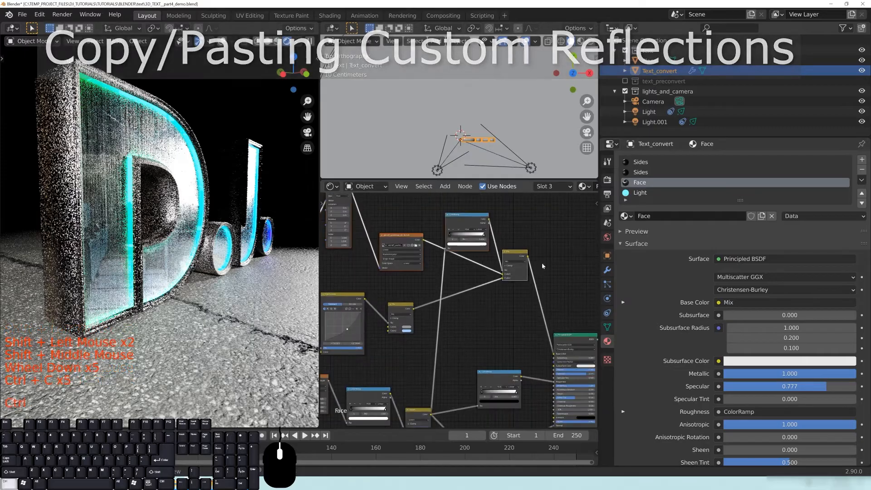
# Paste the nodes into the Sides material, linking Color to Mix Color2 and Mix to Base Color.
pyautogui.click(649, 172)
pyautogui.hotkey('ctrl', 'v')
pyautogui.moveTo(428, 288)
pyautogui.mouseDown(button='middle')
pyautogui.moveTo(523, 340)
pyautogui.moveTo(497, 286)
pyautogui.moveTo(418, 274)
pyautogui.mouseUp(button='middle')
pyautogui.scroll(-2, 486, 272)
pyautogui.click(536, 312)
pyautogui.scroll(4, 443, 278)
pyautogui.moveTo(458, 338); pyautogui.dragTo(514, 269)
pyautogui.moveTo(536, 239); pyautogui.dragTo(527, 255)
pyautogui.moveTo(536, 259); pyautogui.dragTo(504, 383)
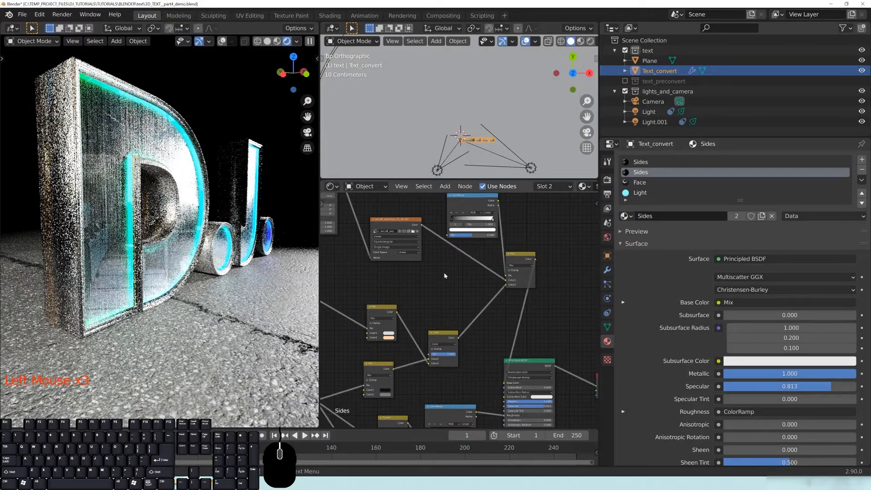
# Rearrange the pasted Mix and ColorRamp nodes and link an output into the ColorRamp input.
pyautogui.moveTo(453, 263); pyautogui.dragTo(467, 222, button='middle')
pyautogui.moveTo(454, 307); pyautogui.dragTo(512, 272, button='middle')
pyautogui.scroll(5, 511, 272)
pyautogui.moveTo(512, 272); pyautogui.dragTo(495, 275)
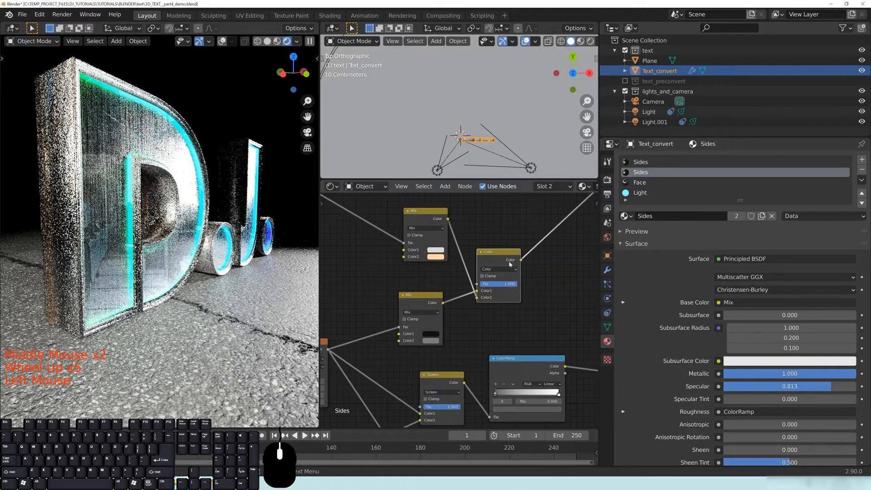
pyautogui.moveTo(553, 231); pyautogui.dragTo(521, 282, button='middle')
pyautogui.moveTo(556, 221); pyautogui.dragTo(443, 315, button='middle')
pyautogui.moveTo(487, 278); pyautogui.dragTo(452, 304)
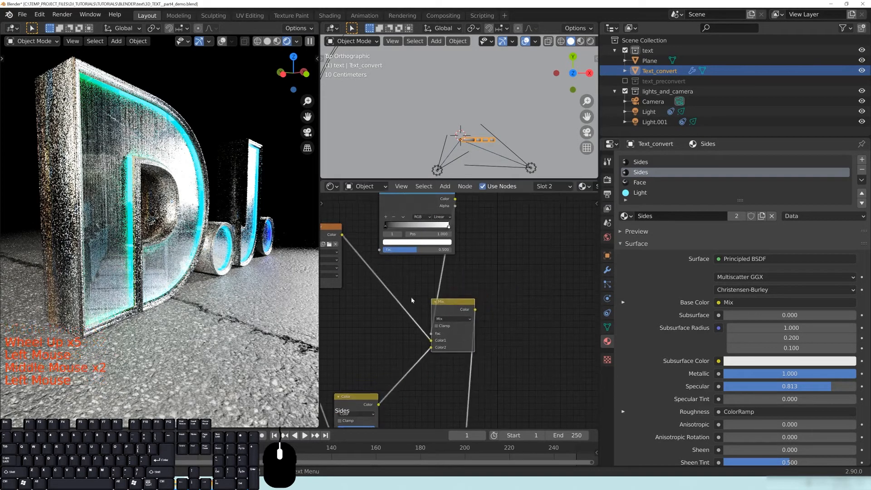
pyautogui.moveTo(423, 205); pyautogui.dragTo(451, 232, button='middle')
pyautogui.moveTo(452, 233); pyautogui.dragTo(437, 212)
pyautogui.scroll(-8, 462, 305)
pyautogui.moveTo(442, 275); pyautogui.dragTo(482, 231, button='middle')
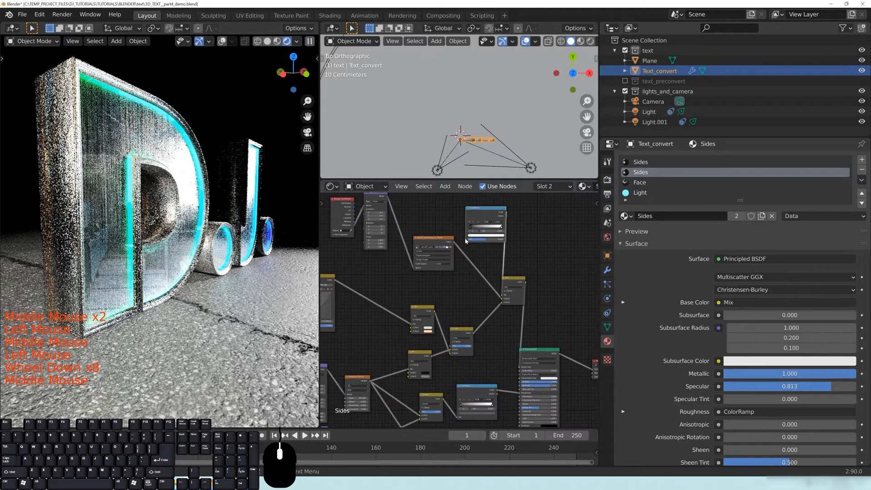
pyautogui.moveTo(443, 399); pyautogui.dragTo(470, 239)
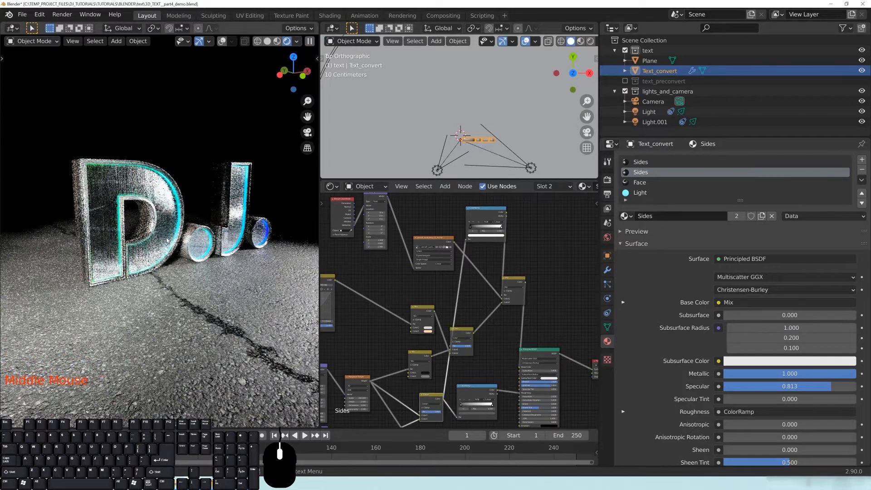
# Orbit the rendered view to a near-frontal angle on the letters.
pyautogui.moveTo(68, 152); pyautogui.dragTo(87, 157, button='middle')
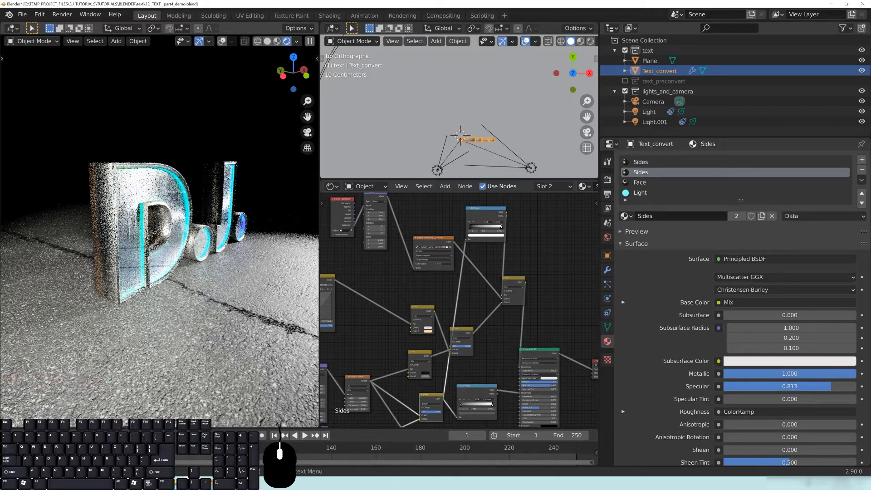
pyautogui.moveTo(210, 269); pyautogui.dragTo(143, 269, button='middle')
pyautogui.scroll(1, 232, 267)
pyautogui.moveTo(242, 266); pyautogui.dragTo(242, 267, button='middle')
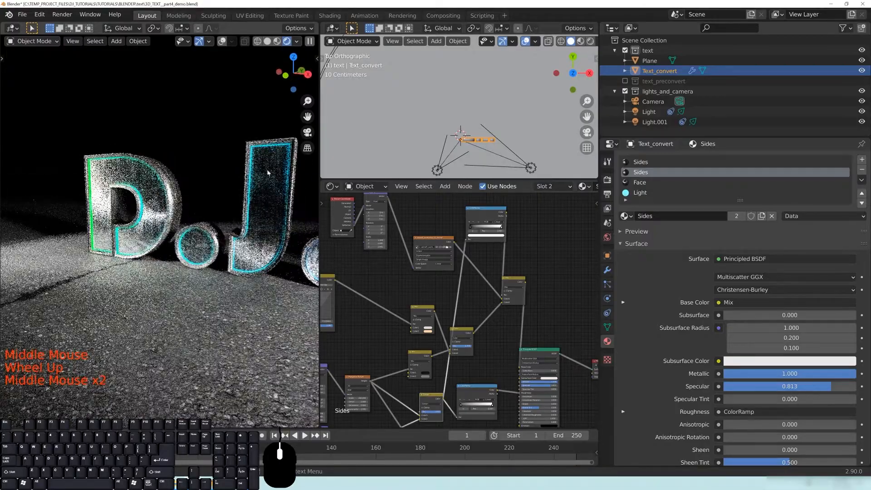
pyautogui.moveTo(275, 253); pyautogui.dragTo(155, 246, button='middle')
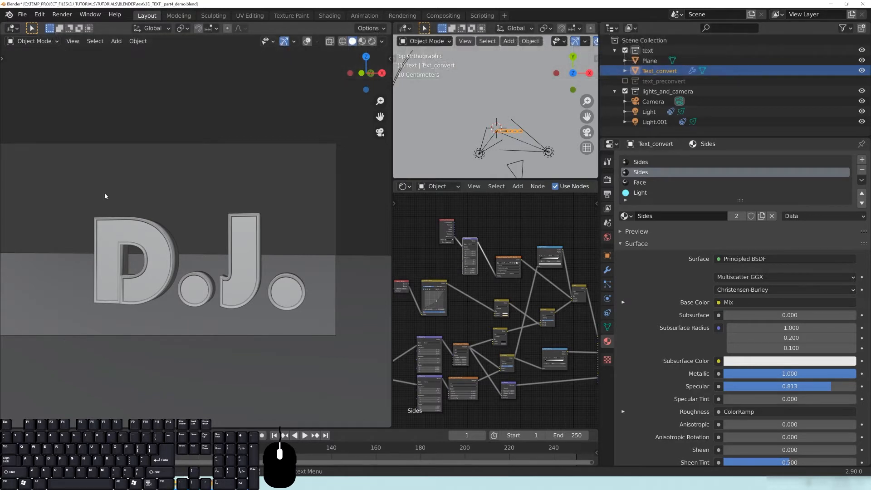
# Select Light.001 in the Outliner, widen the right-hand editors, and delete the light.
pyautogui.click(472, 132)
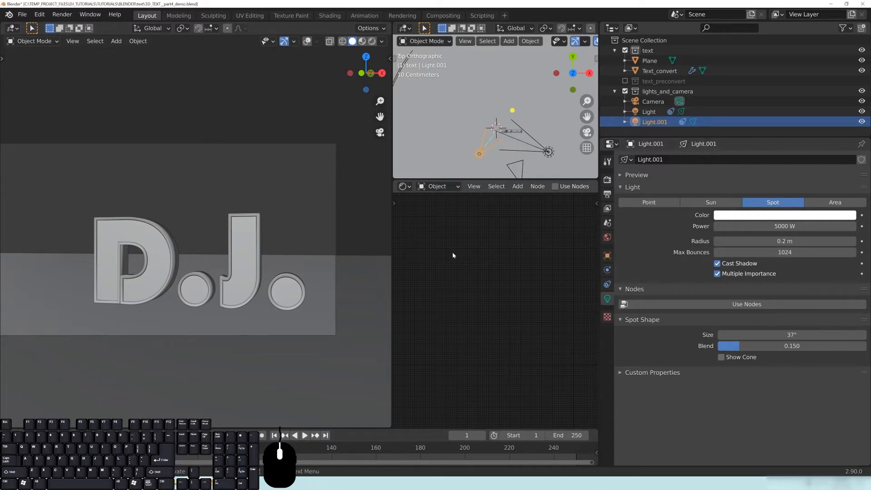
pyautogui.moveTo(391, 230); pyautogui.dragTo(361, 230)
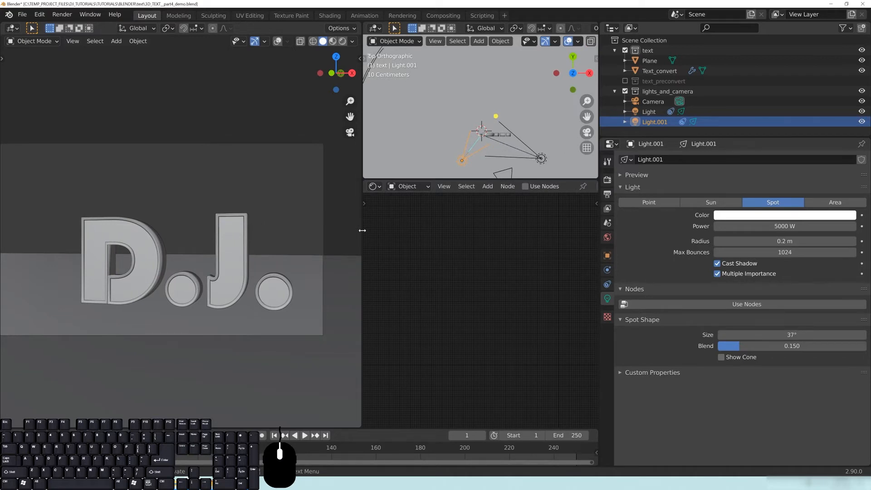
pyautogui.moveTo(362, 230); pyautogui.dragTo(333, 230)
pyautogui.scroll(-1, 208, 279)
pyautogui.keyDown('shift'); pyautogui.moveTo(208, 279); pyautogui.dragTo(222, 284, button='middle'); pyautogui.keyUp('shift')
pyautogui.scroll(-1, 224, 284)
pyautogui.scroll(-1, 219, 276)
pyautogui.scroll(1, 217, 280)
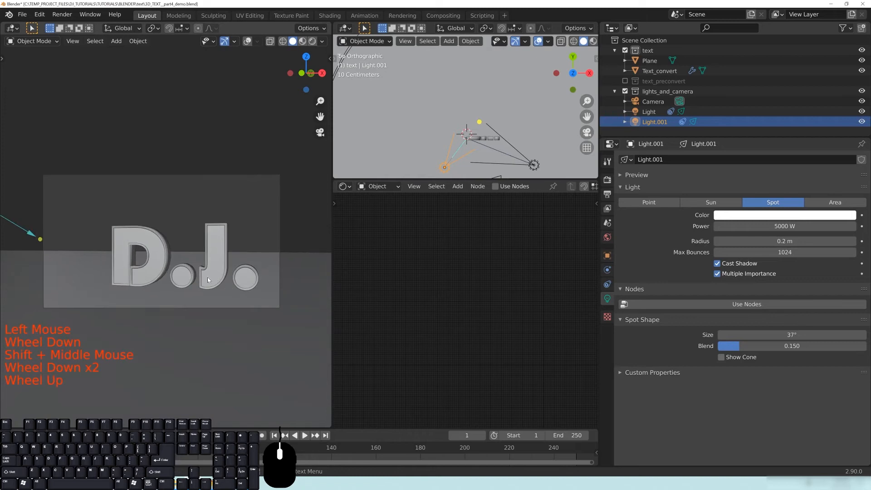
pyautogui.scroll(1, 191, 273)
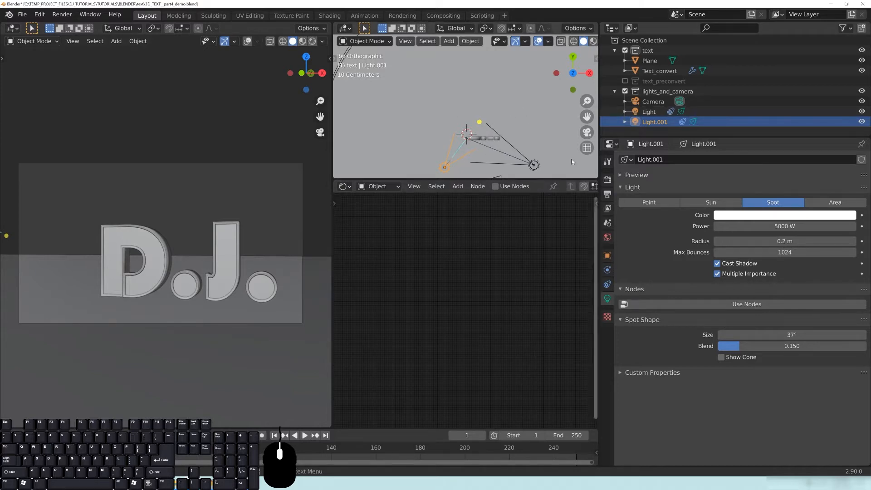
pyautogui.press('x')
pyautogui.click(474, 147)
pyautogui.moveTo(438, 183); pyautogui.dragTo(438, 295)
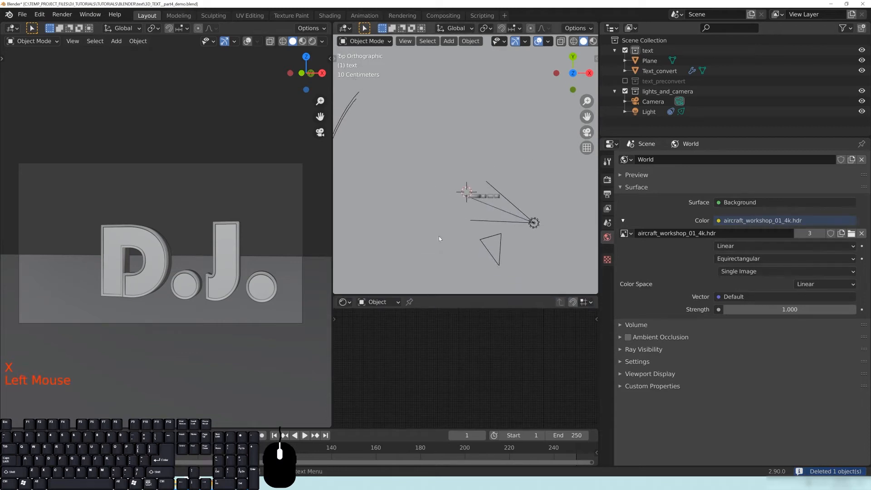
# Change the remaining Light from spot to point and enlarge the node editor.
pyautogui.click(534, 222)
pyautogui.click(665, 203)
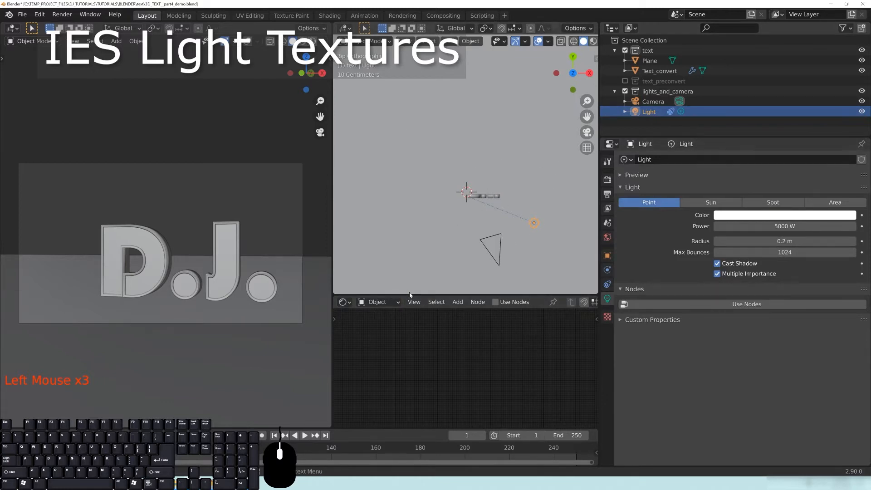
pyautogui.moveTo(410, 295); pyautogui.dragTo(399, 201)
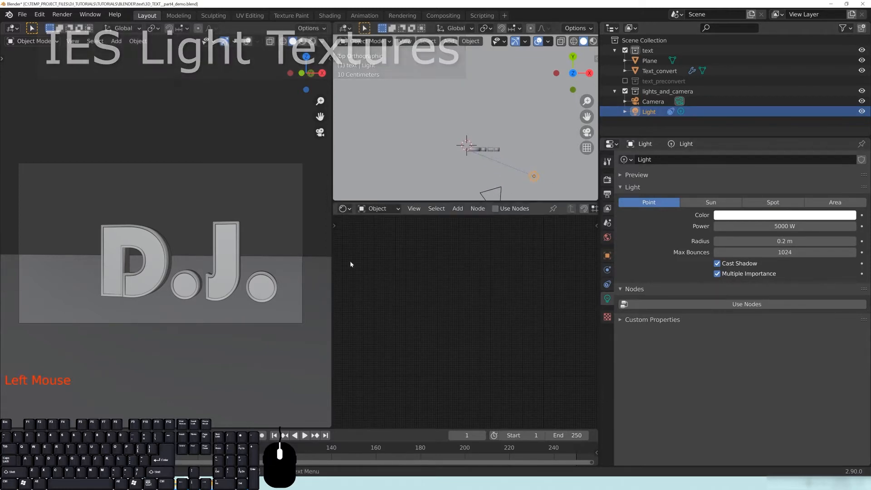
pyautogui.moveTo(334, 263); pyautogui.dragTo(285, 262)
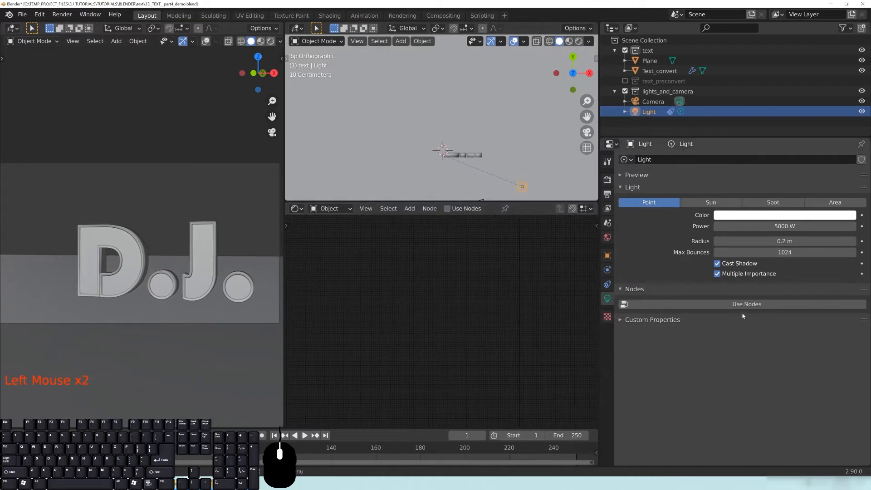
# Enable Use Nodes on the light and move its Emission node to the left.
pyautogui.click(744, 304)
pyautogui.click(539, 383)
pyautogui.scroll(7, 540, 385)
pyautogui.moveTo(526, 354); pyautogui.dragTo(508, 337, button='middle')
pyautogui.moveTo(508, 336); pyautogui.dragTo(402, 312)
pyautogui.moveTo(303, 328); pyautogui.dragTo(418, 321, button='middle')
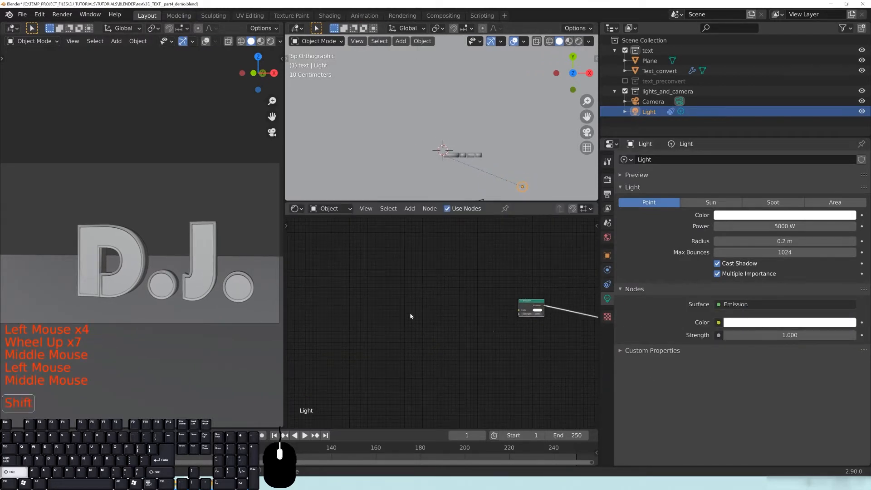
# Toggle the light's Use Nodes off and on and clear the node selection.
pyautogui.hotkey('shift', 'a')
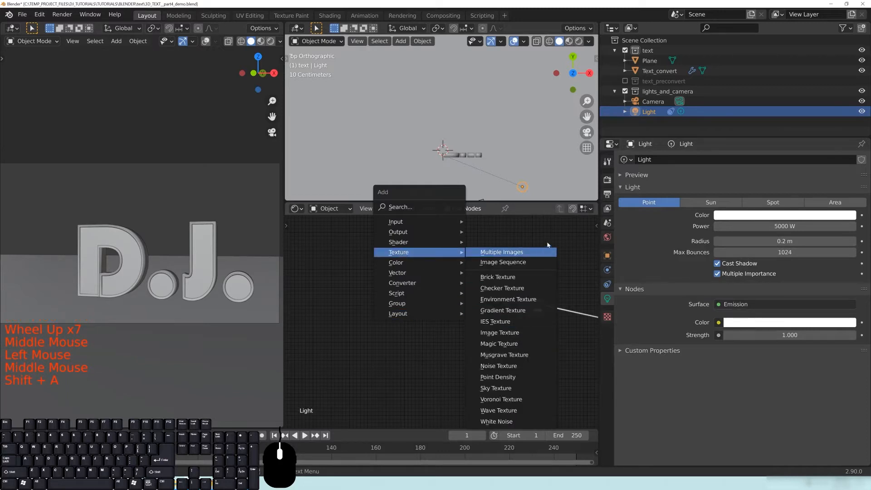
pyautogui.moveTo(578, 300); pyautogui.dragTo(536, 300, button='middle')
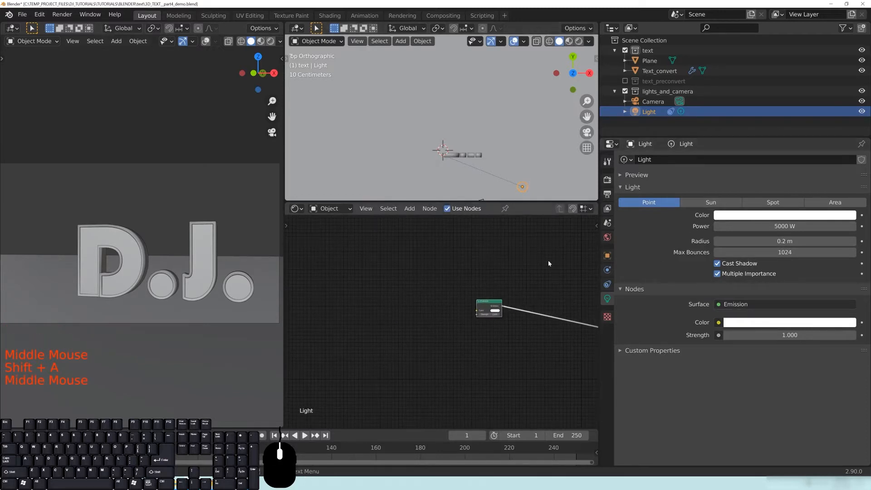
pyautogui.click(447, 208)
pyautogui.click(447, 208)
pyautogui.click(447, 208)
pyautogui.click(447, 208)
pyautogui.click(447, 344)
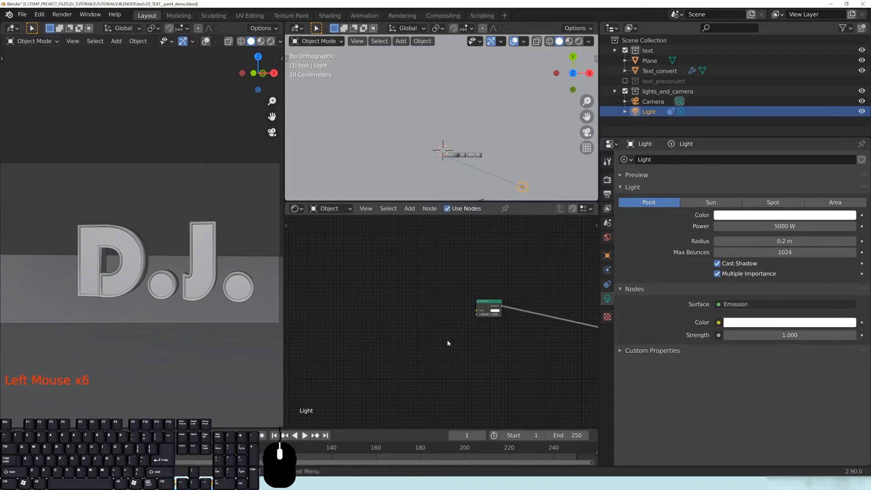
pyautogui.moveTo(397, 317); pyautogui.dragTo(418, 315, button='middle')
# Add an IES Texture node and connect its Fac to the Emission Strength.
pyautogui.hotkey('shift', 'a')
pyautogui.moveTo(419, 251)
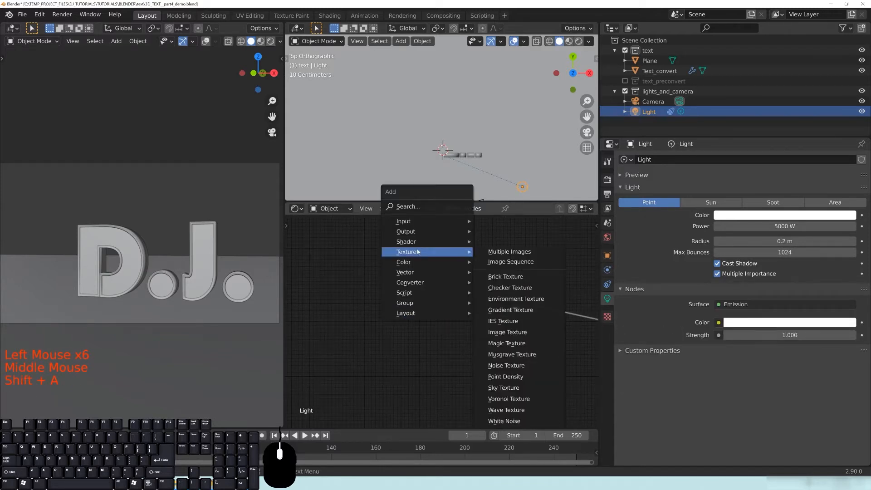
pyautogui.click(522, 316)
pyautogui.click(408, 278)
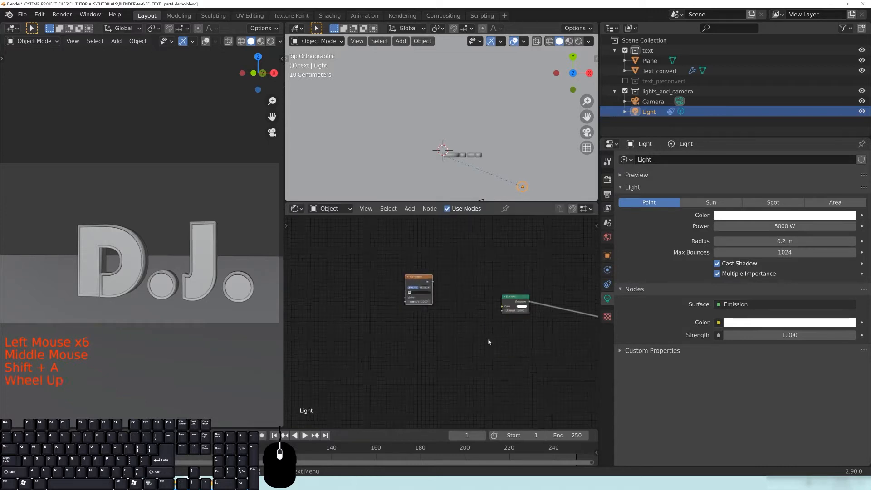
pyautogui.scroll(8, 483, 322)
pyautogui.moveTo(482, 322); pyautogui.dragTo(375, 268, button='middle')
pyautogui.moveTo(375, 268); pyautogui.dragTo(374, 268)
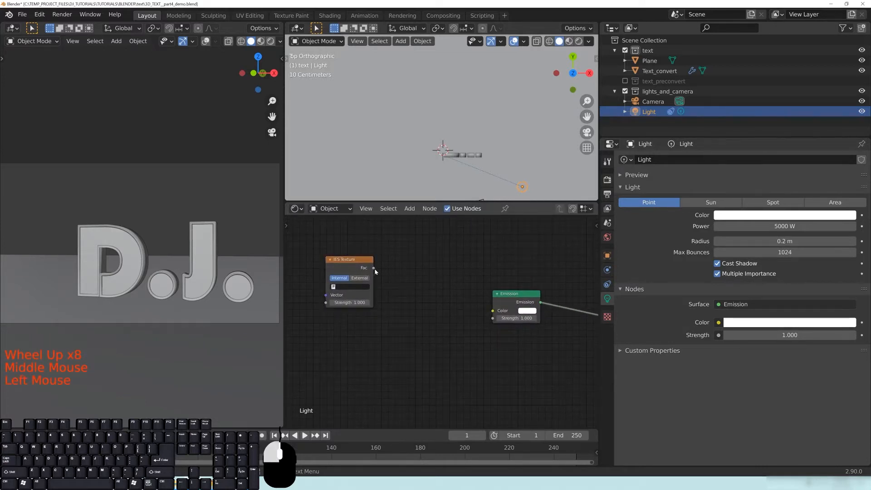
pyautogui.moveTo(473, 235); pyautogui.dragTo(493, 318)
pyautogui.moveTo(364, 271); pyautogui.dragTo(425, 298)
# Set the IES Texture to External and browse for an IES file.
pyautogui.click(397, 295)
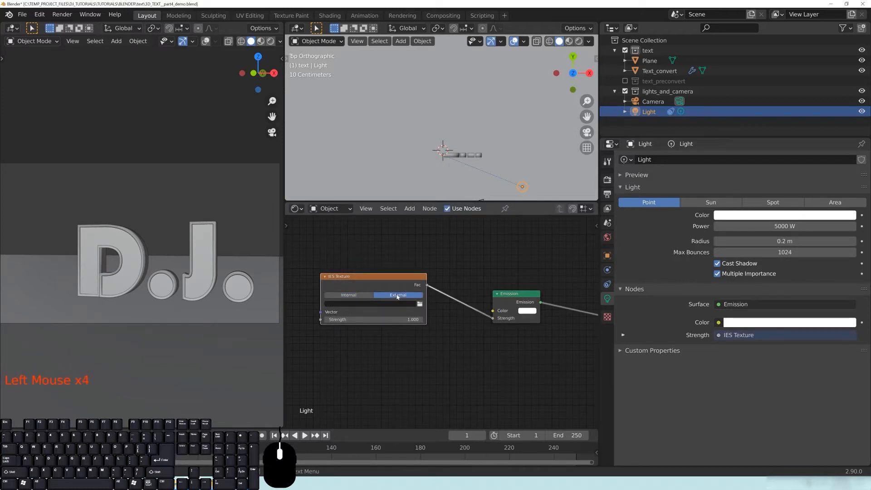
pyautogui.click(348, 295)
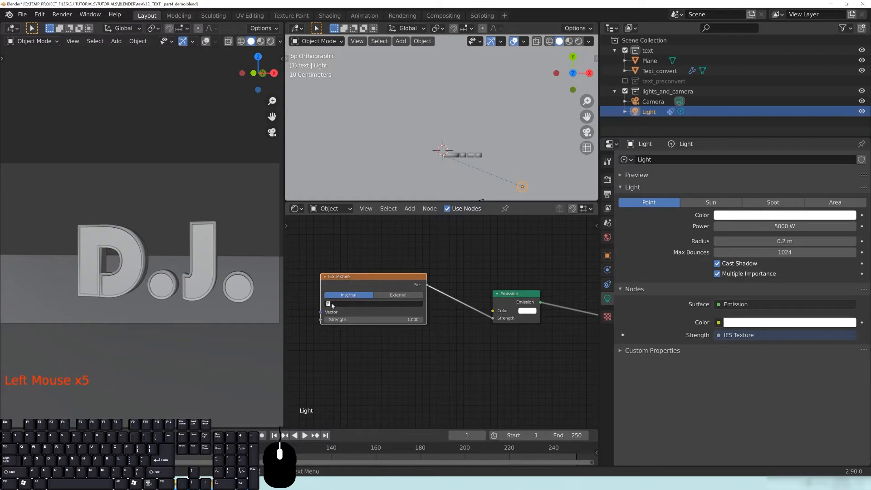
pyautogui.click(329, 304)
pyautogui.click(398, 295)
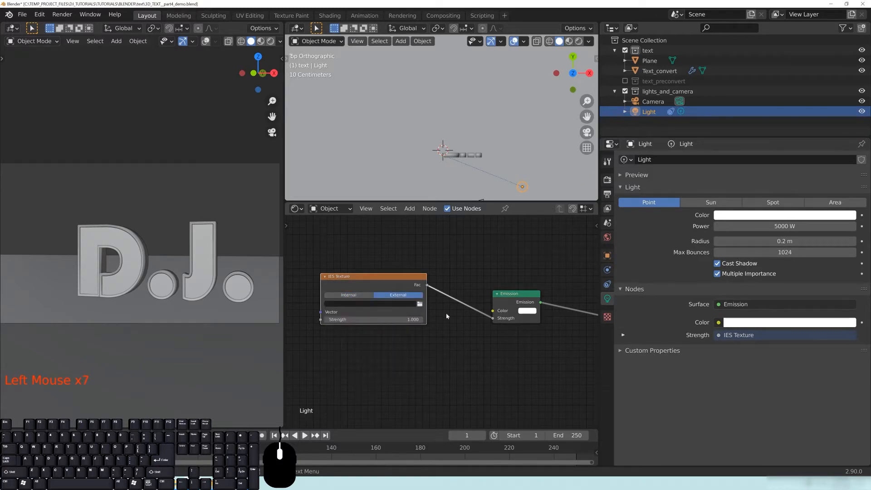
pyautogui.click(419, 304)
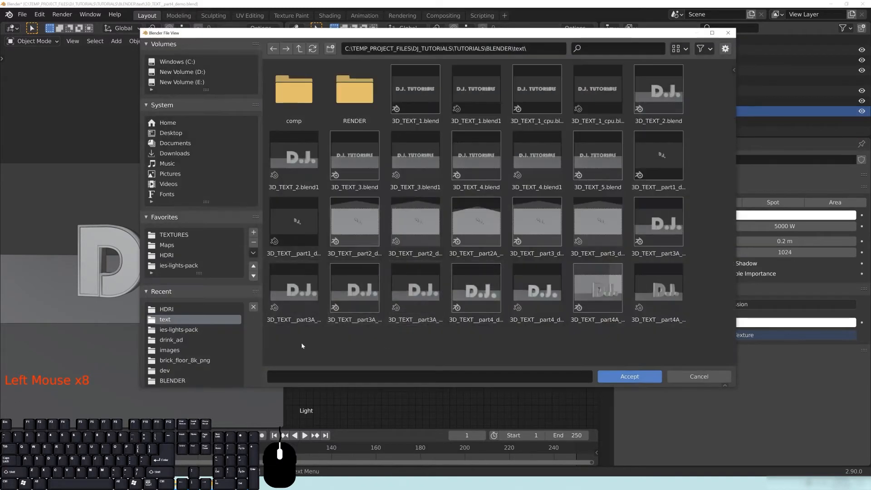
# Load display.ies from the ies-lights-pack folder into the light's IES Texture node.
pyautogui.click(177, 266)
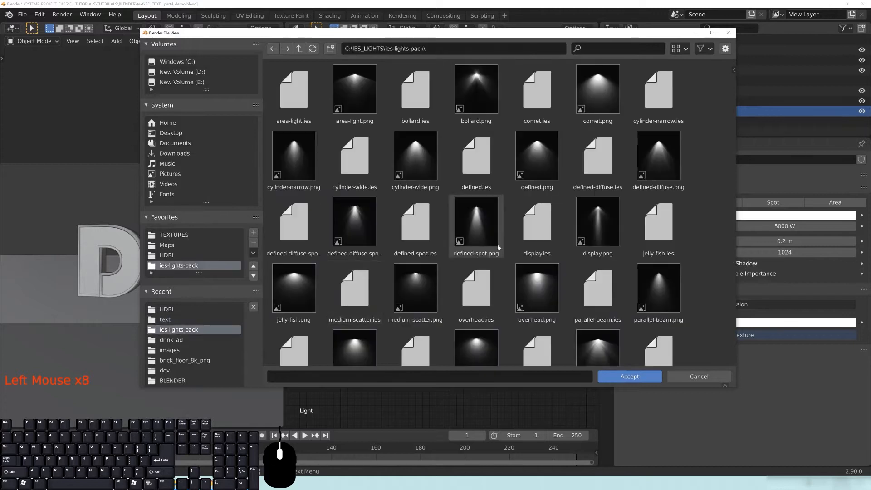
pyautogui.scroll(-3, 474, 237)
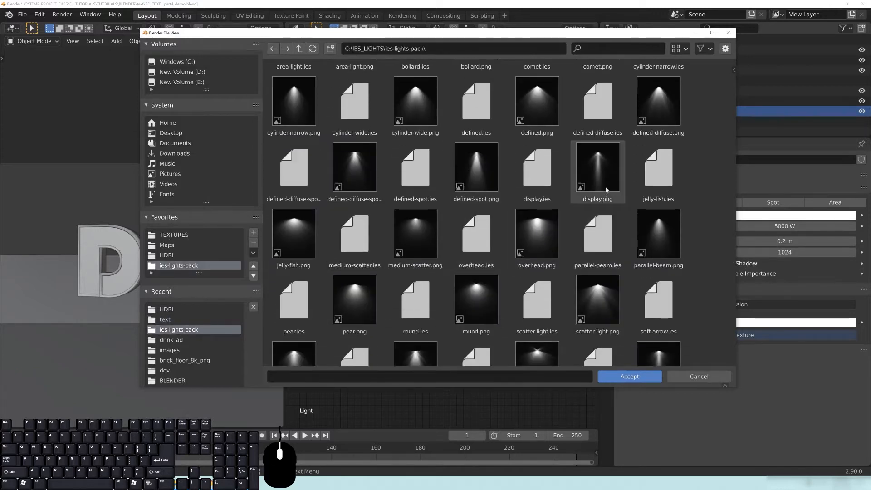
pyautogui.doubleClick(537, 174)
pyautogui.moveTo(531, 156); pyautogui.dragTo(535, 125, button='middle')
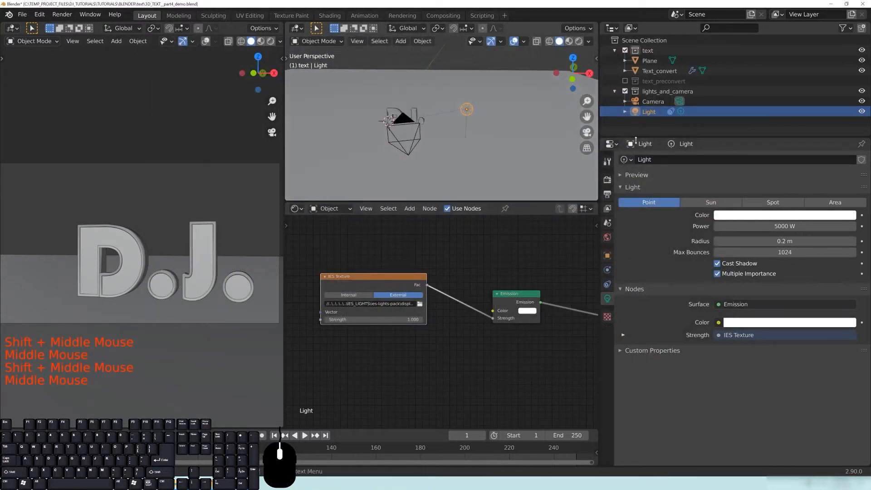
# Switch the light back to Spot and frame the whole scene in the top view.
pyautogui.click(771, 204)
pyautogui.keyDown('shift'); pyautogui.moveTo(449, 141); pyautogui.dragTo(481, 147, button='middle'); pyautogui.keyUp('shift')
pyautogui.scroll(-2, 459, 146)
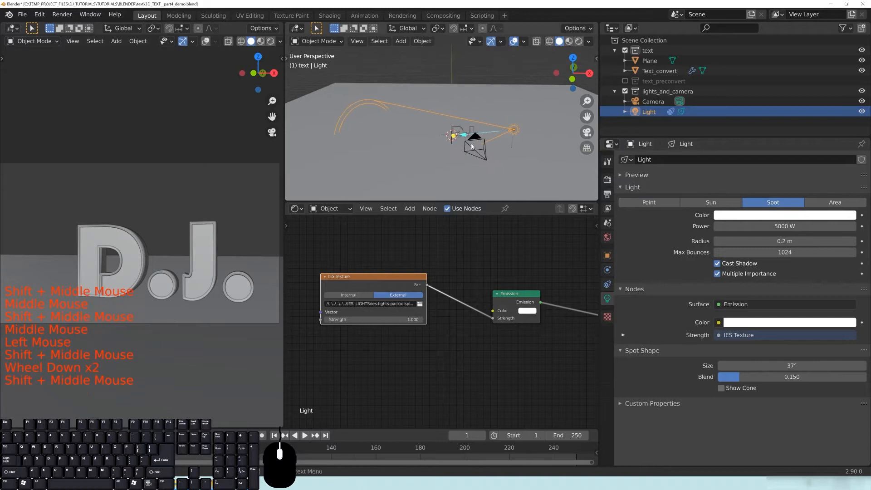
pyautogui.moveTo(482, 201); pyautogui.dragTo(481, 276)
pyautogui.scroll(6, 527, 175)
pyautogui.keyDown('shift'); pyautogui.moveTo(526, 176); pyautogui.dragTo(433, 186, button='middle'); pyautogui.keyUp('shift')
pyautogui.hotkey('shift', 'c')
pyautogui.scroll(-3, 454, 199)
pyautogui.scroll(15, 454, 200)
pyautogui.moveTo(458, 201); pyautogui.dragTo(433, 176, button='middle')
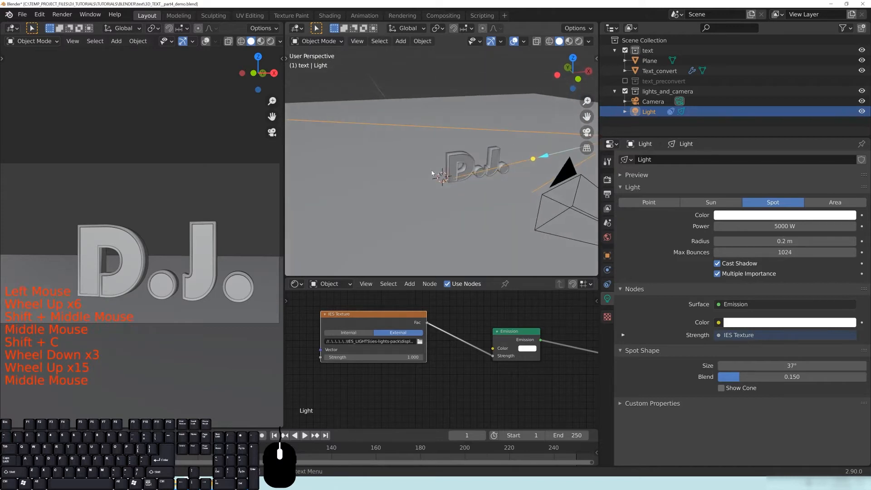
# Add a plain axes empty, enlarge it and apply its scale.
pyautogui.hotkey('shift', 'a')
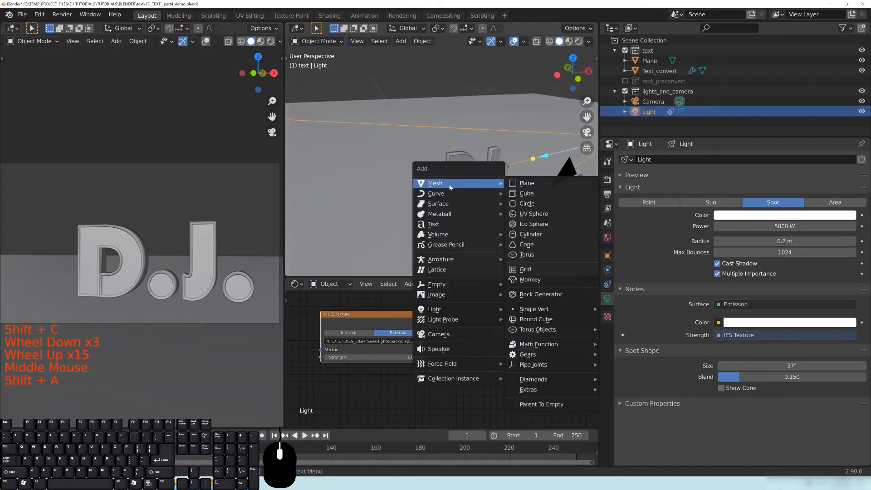
pyautogui.moveTo(460, 289)
pyautogui.click(530, 284)
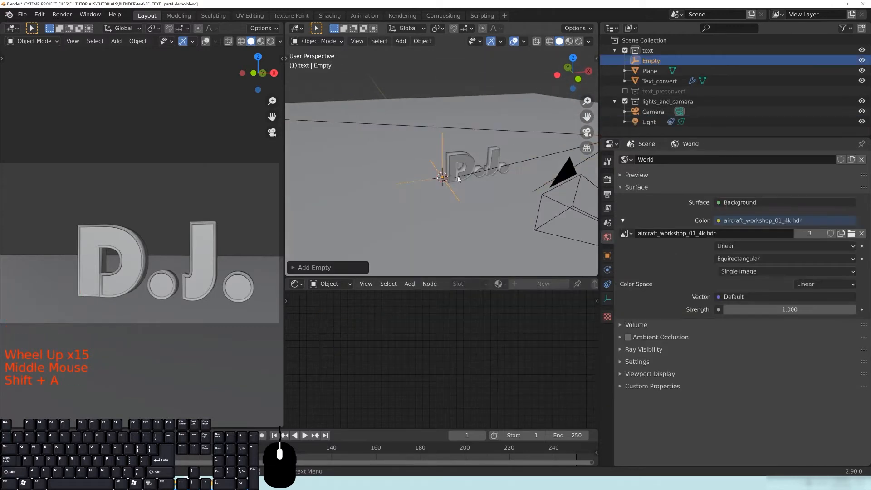
pyautogui.press('s')
pyautogui.press('s')
pyautogui.click(393, 148)
pyautogui.hotkey('ctrl', 'a')
pyautogui.click(449, 181)
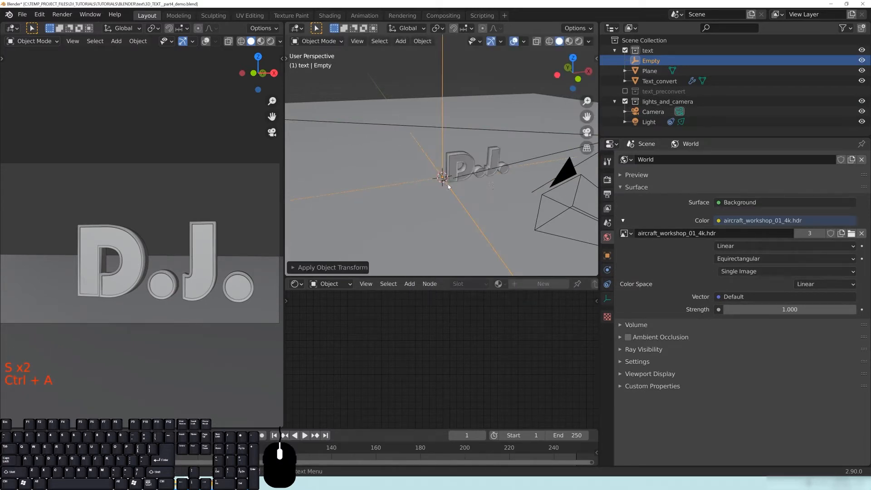
pyautogui.scroll(-5, 452, 179)
pyautogui.moveTo(451, 179); pyautogui.dragTo(436, 172, button='middle')
# Rename the empty to lamp_target.
pyautogui.click(665, 63)
pyautogui.doubleClick(664, 63)
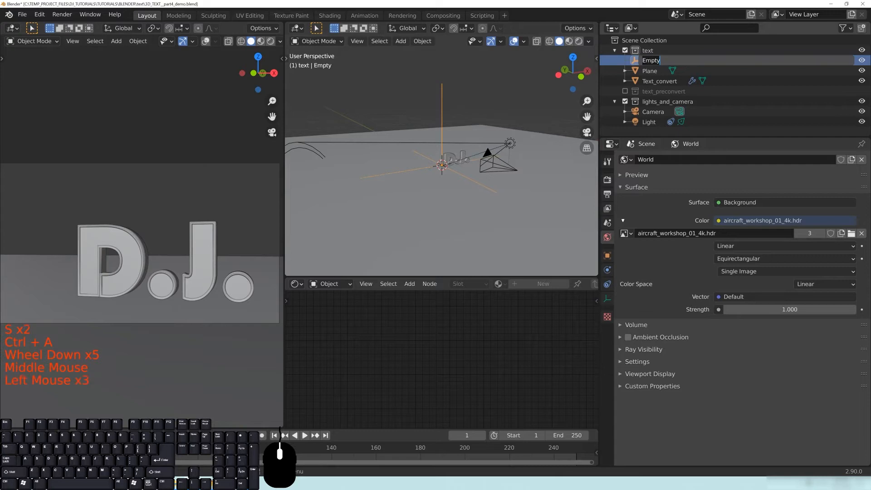
pyautogui.write('lampo_target')
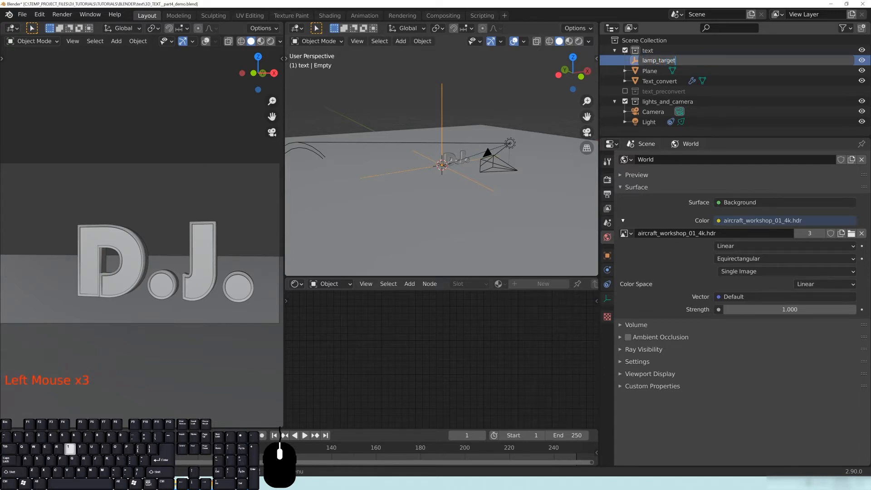
pyautogui.press('Return')
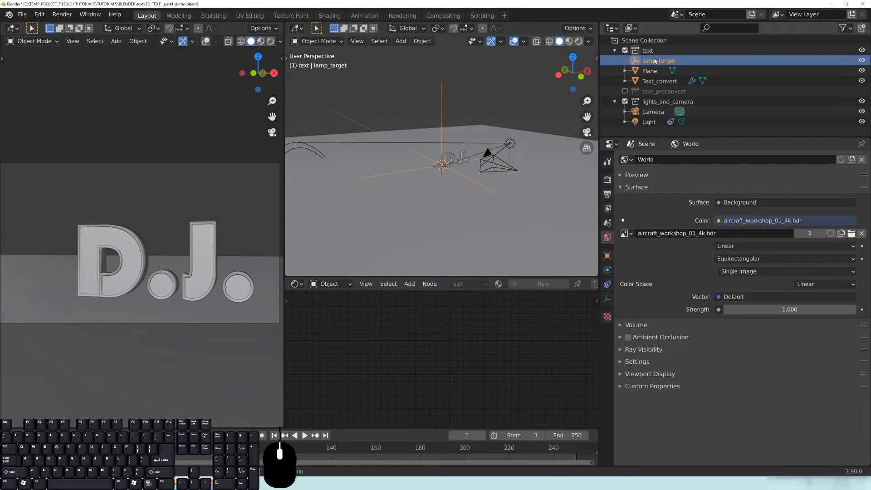
# Select the Light and delete its old Track To constraint.
pyautogui.click(650, 123)
pyautogui.click(607, 284)
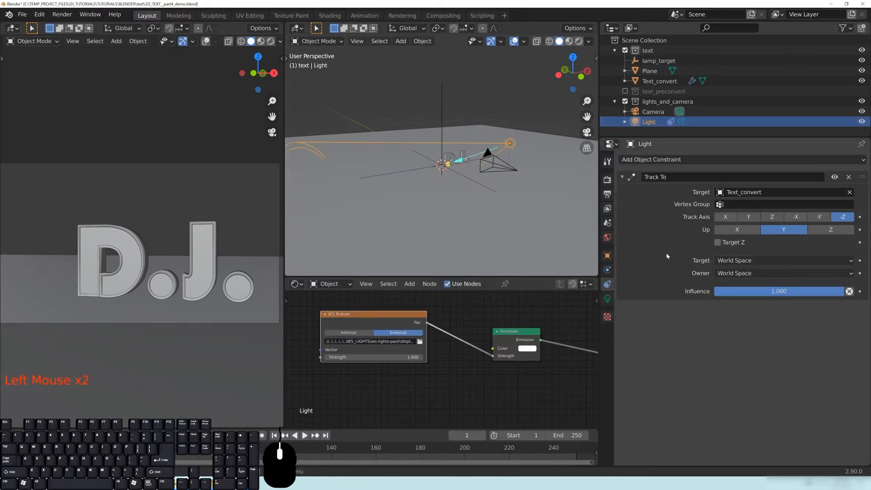
pyautogui.click(848, 177)
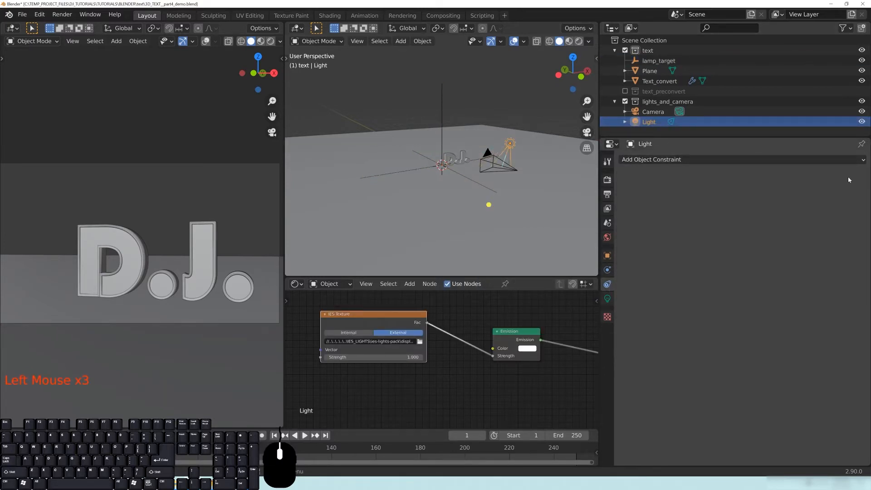
pyautogui.scroll(2, 499, 190)
pyautogui.keyDown('shift'); pyautogui.moveTo(499, 190); pyautogui.dragTo(438, 186, button='middle'); pyautogui.keyUp('shift')
pyautogui.scroll(2, 504, 195)
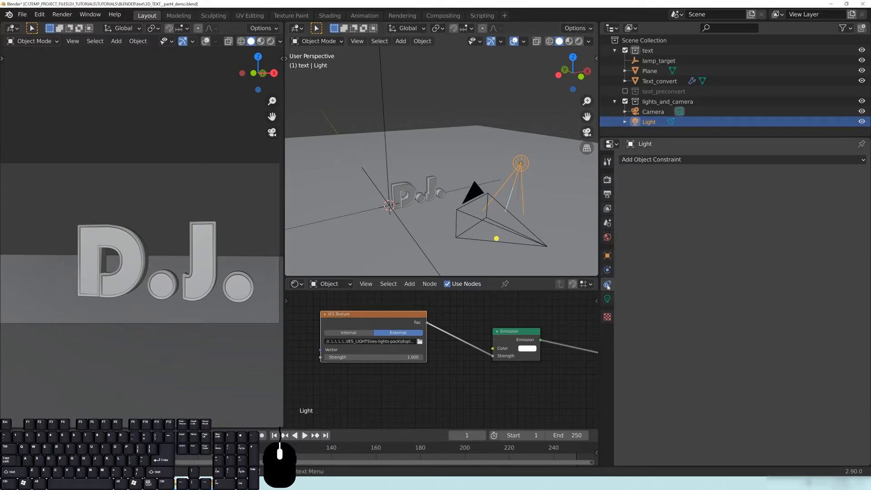
# Add a new Track To constraint on the light with lamp_target as its target.
pyautogui.click(703, 160)
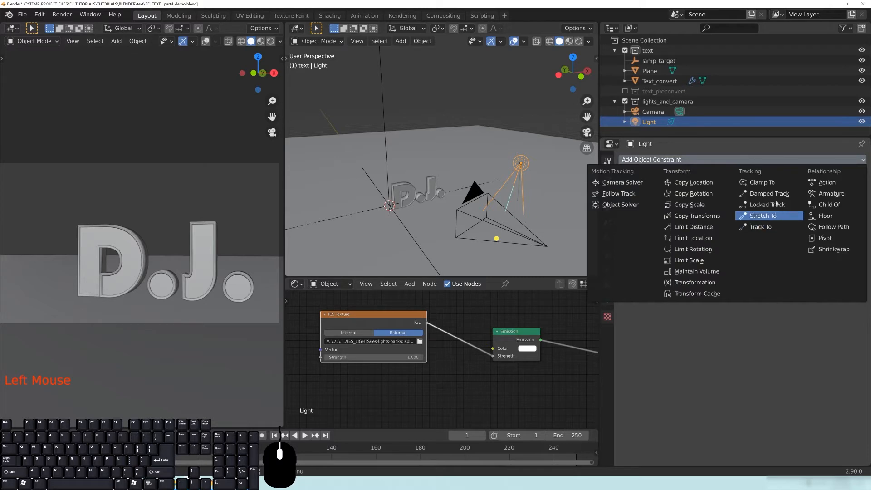
pyautogui.click(761, 228)
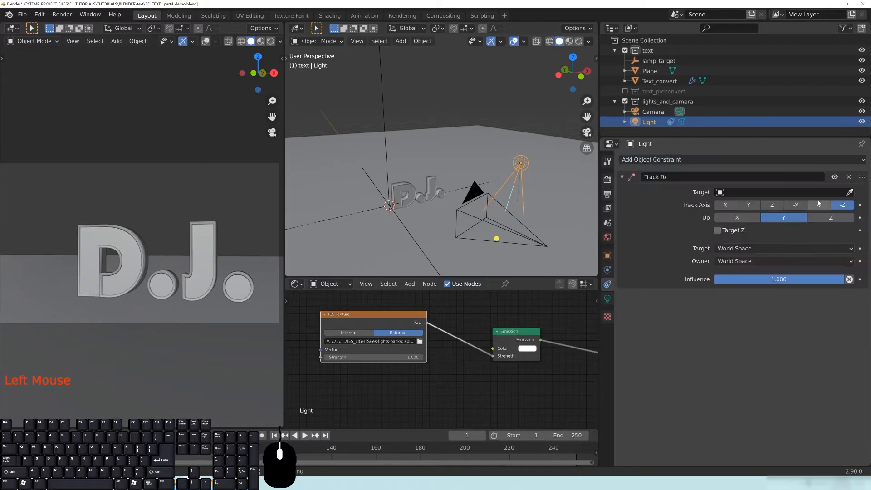
pyautogui.click(850, 192)
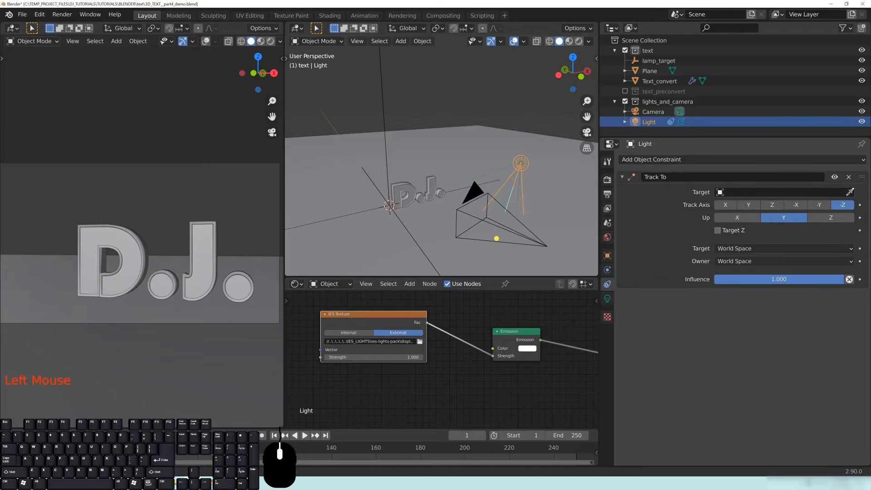
pyautogui.click(380, 80)
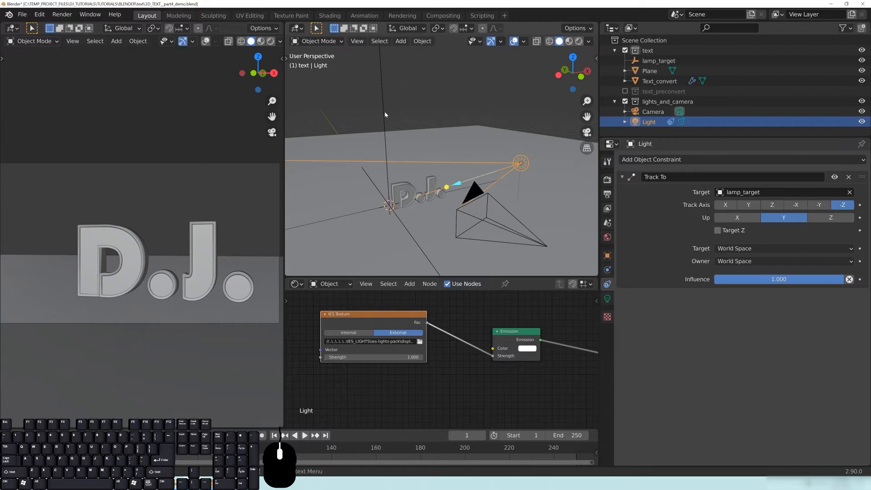
pyautogui.click(384, 112)
pyautogui.keyDown('shift'); pyautogui.moveTo(449, 213); pyautogui.dragTo(508, 195, button='middle'); pyautogui.keyUp('shift')
pyautogui.moveTo(507, 195); pyautogui.dragTo(494, 176, button='middle')
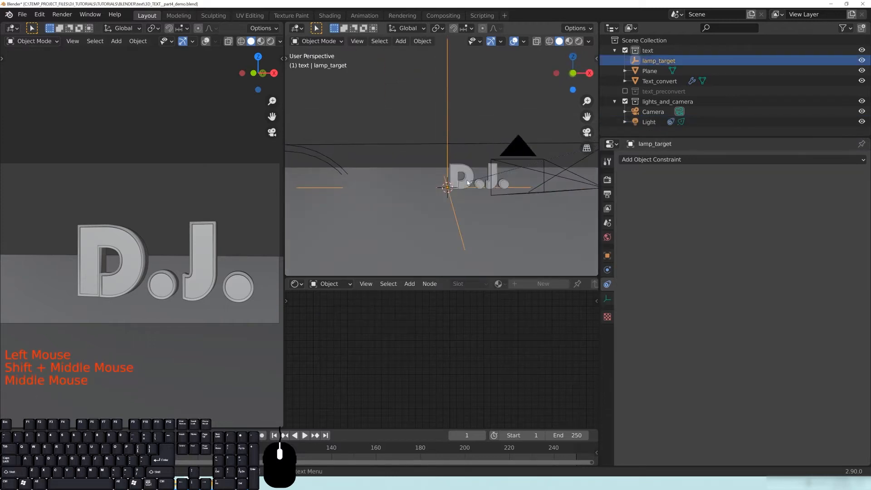
# Move lamp_target beside the D.J. text, then reselect the light to check its aim.
pyautogui.press('g')
pyautogui.scroll(-4, 517, 167)
pyautogui.keyDown('shift'); pyautogui.moveTo(513, 147); pyautogui.dragTo(415, 195, button='middle'); pyautogui.keyUp('shift')
pyautogui.press('g')
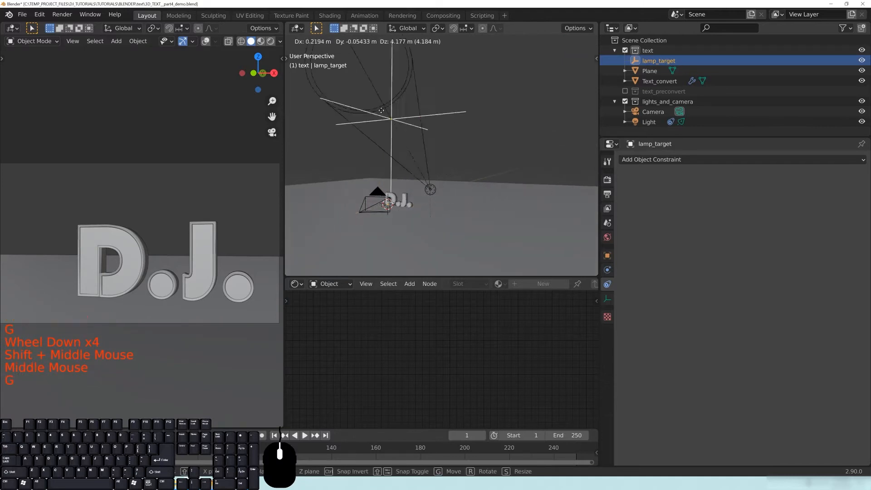
pyautogui.click(418, 184)
pyautogui.moveTo(418, 184); pyautogui.dragTo(487, 205, button='middle')
pyautogui.scroll(3, 401, 199)
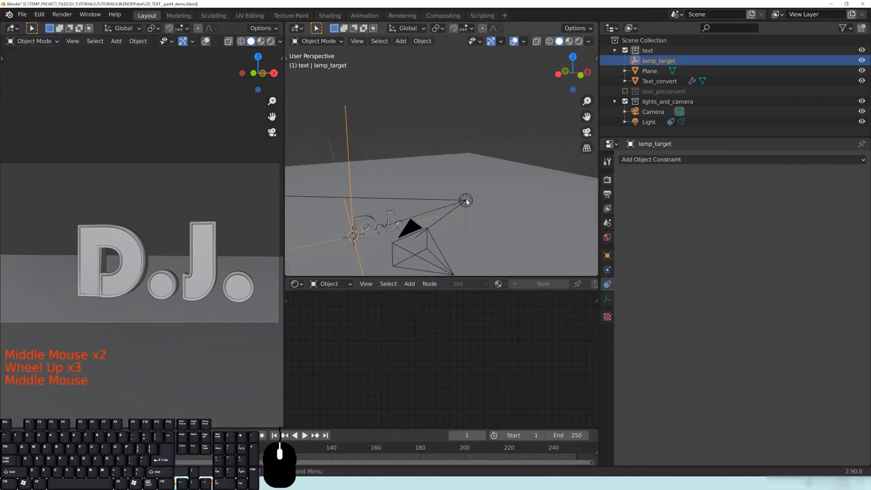
pyautogui.click(466, 201)
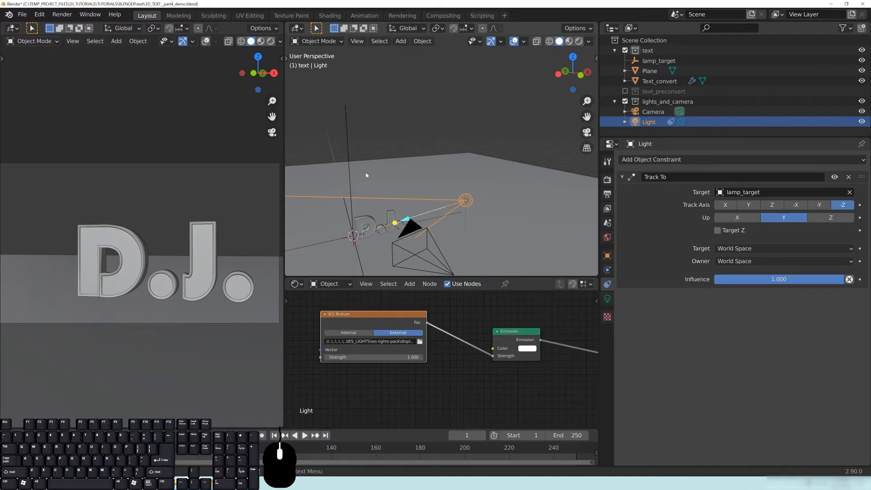
# Reload display.ies from ies-lights-pack into the light's IES Texture node.
pyautogui.click(420, 341)
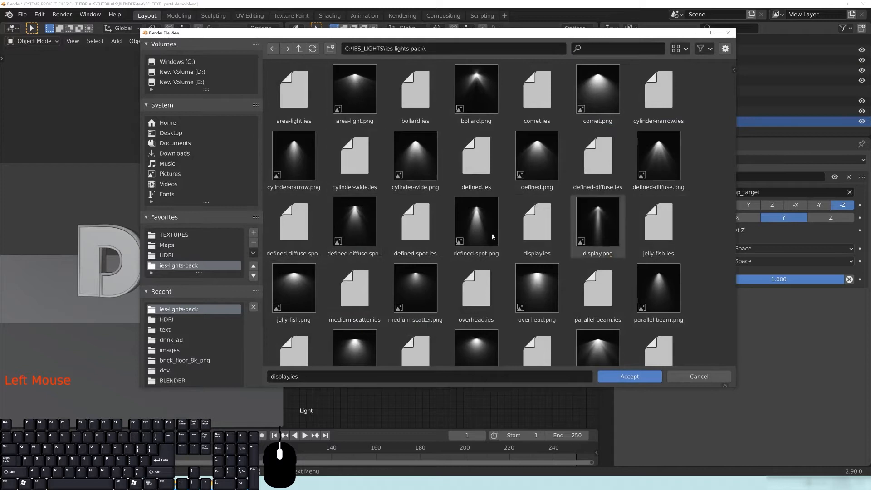
pyautogui.scroll(-2, 648, 218)
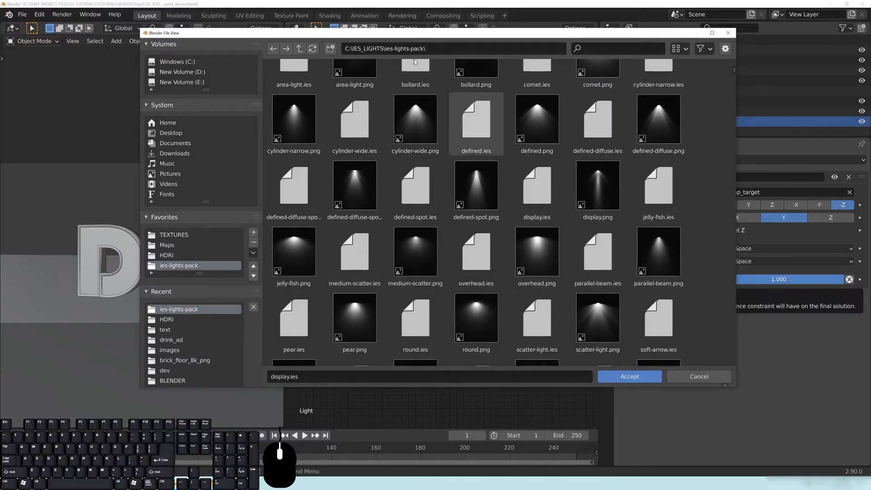
pyautogui.scroll(2, 476, 254)
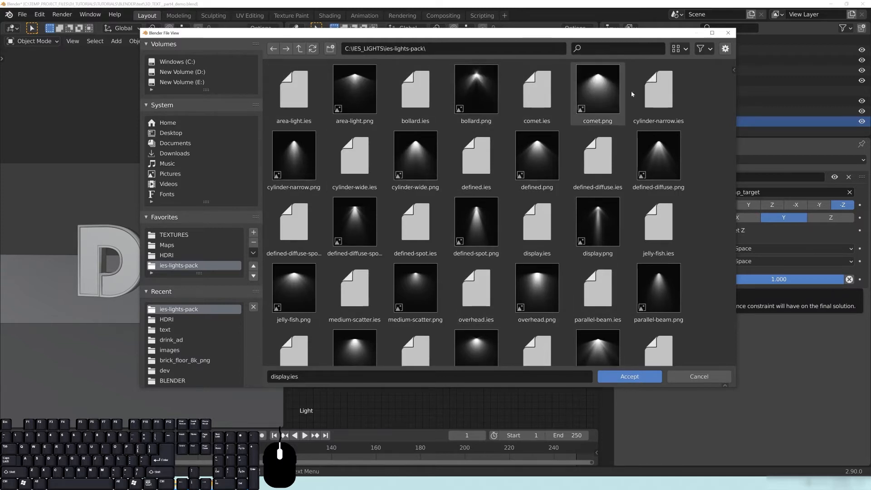
pyautogui.scroll(-5, 452, 277)
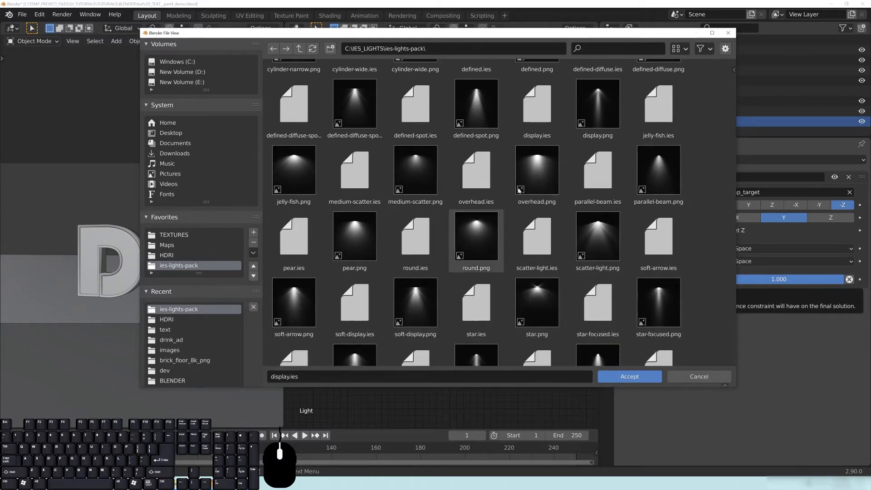
pyautogui.press('Return')
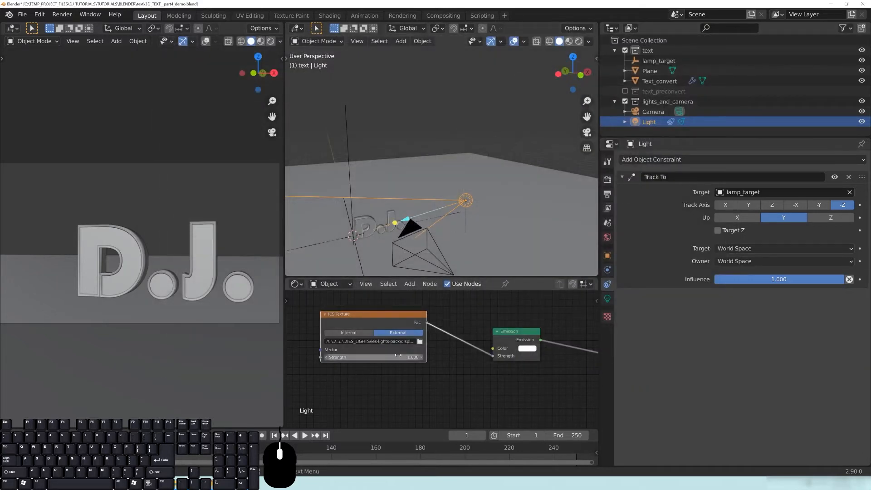
# Change the light to Point and set the left viewport to Rendered shading.
pyautogui.moveTo(423, 337); pyautogui.dragTo(394, 327, button='middle')
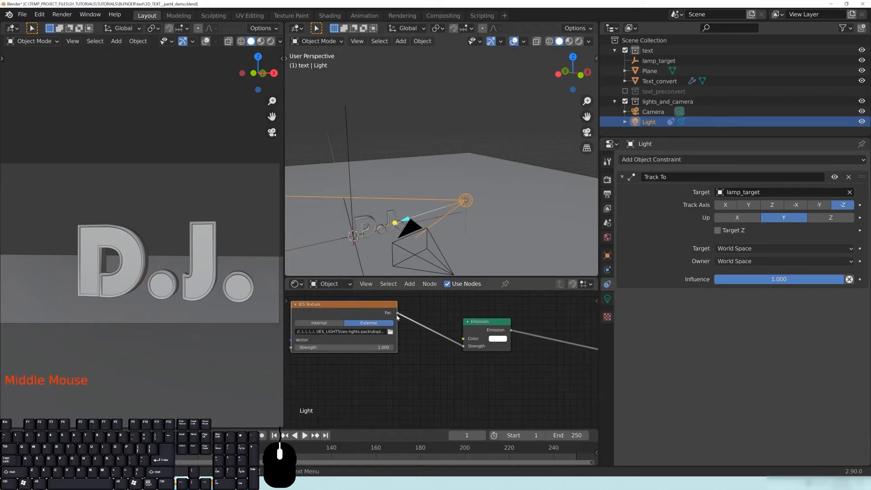
pyautogui.click(608, 298)
pyautogui.click(648, 202)
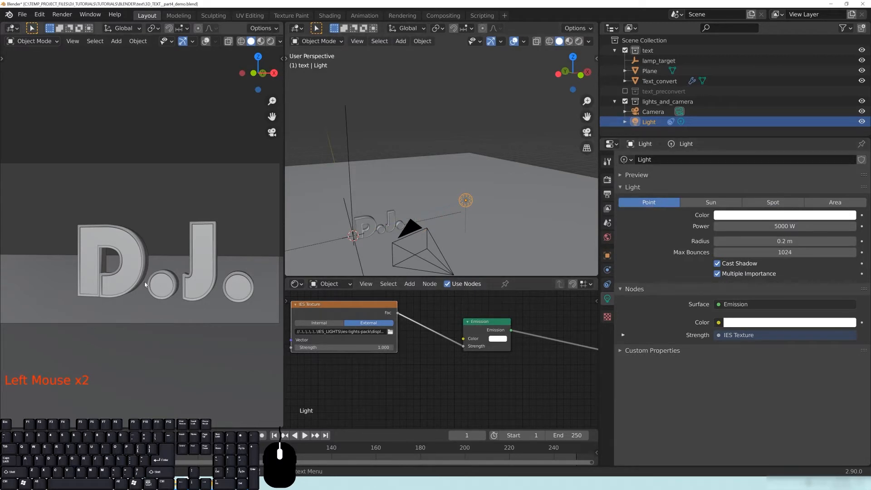
pyautogui.press('z')
pyautogui.click(157, 212)
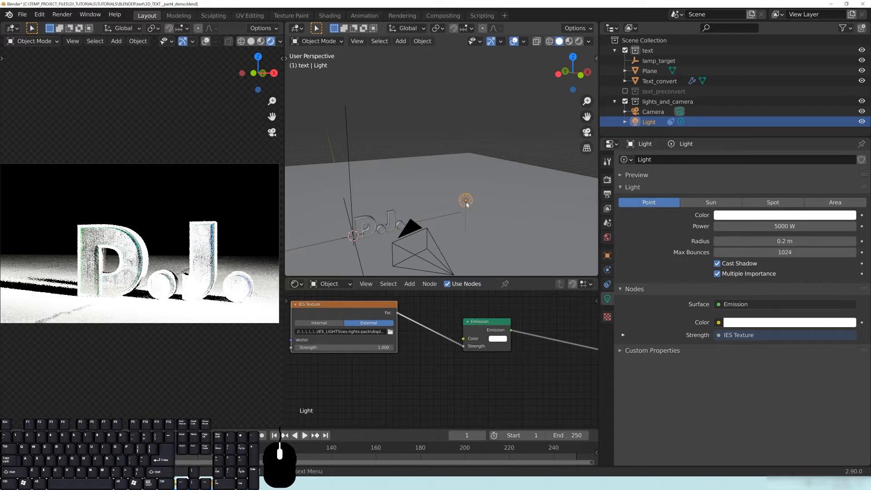
# Lower the light's power to 5 W.
pyautogui.click(761, 226)
pyautogui.write('5')
pyautogui.press('Return')
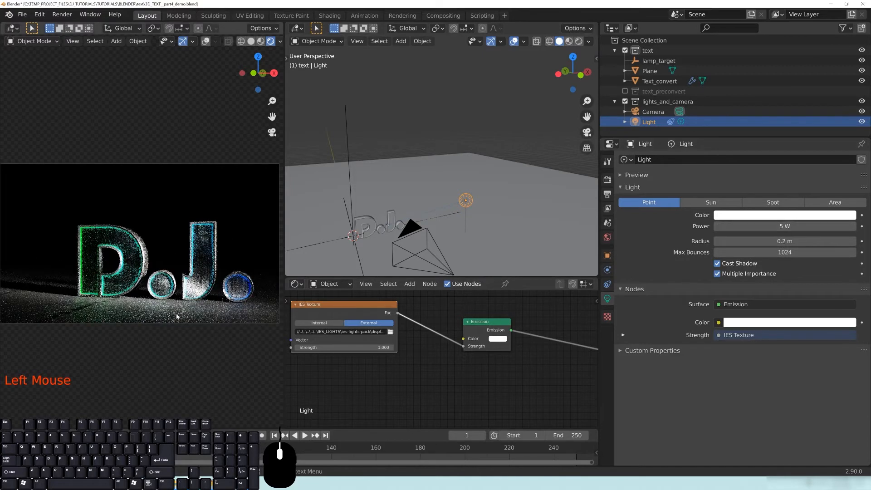
pyautogui.moveTo(565, 214); pyautogui.dragTo(367, 162, button='middle')
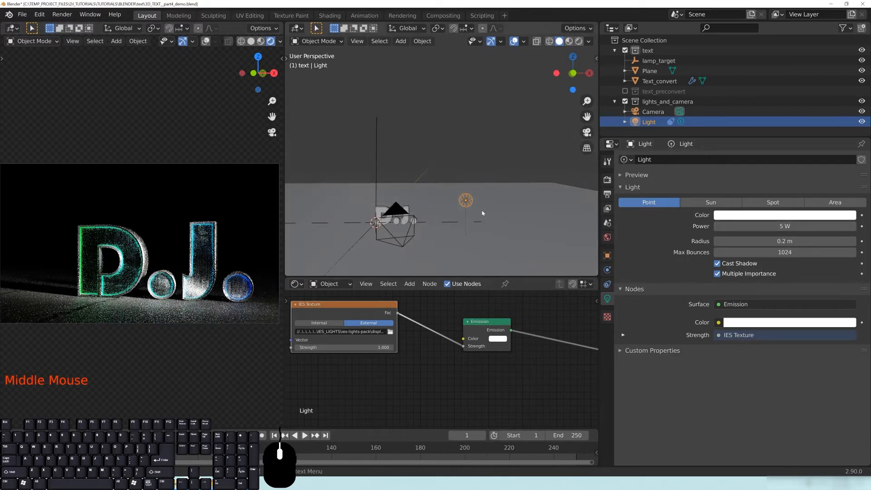
# Raise the point light above the D.J. text and inspect the render from several angles.
pyautogui.press('g')
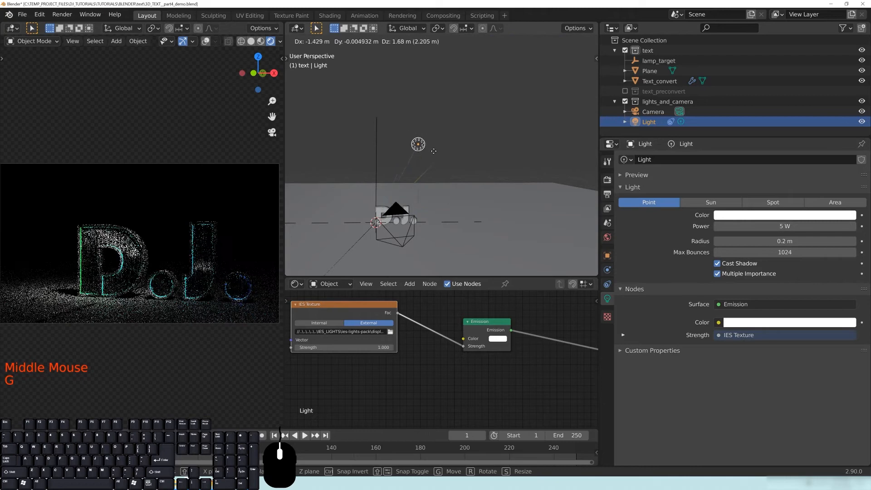
pyautogui.click(435, 154)
pyautogui.moveTo(60, 314); pyautogui.dragTo(147, 268, button='middle')
pyautogui.keyDown('shift'); pyautogui.moveTo(124, 202); pyautogui.dragTo(232, 298, button='middle'); pyautogui.keyUp('shift')
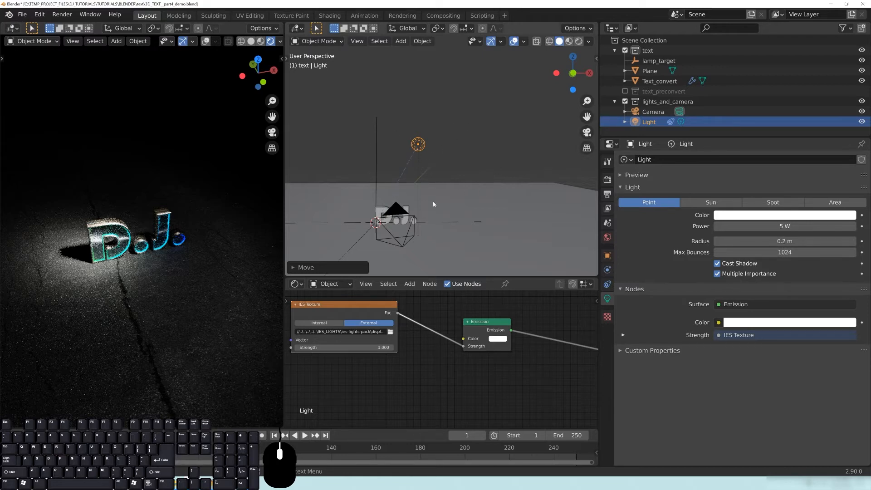
pyautogui.moveTo(456, 211); pyautogui.dragTo(445, 210, button='middle')
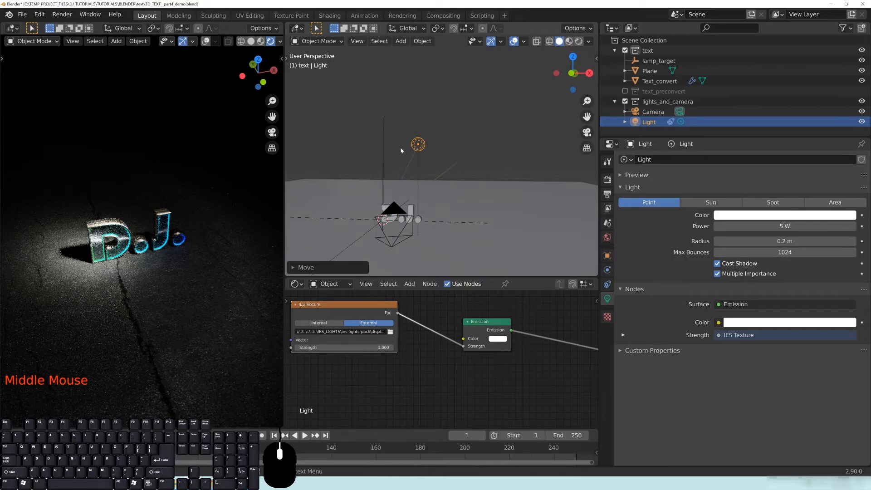
pyautogui.moveTo(402, 172); pyautogui.dragTo(479, 144, button='middle')
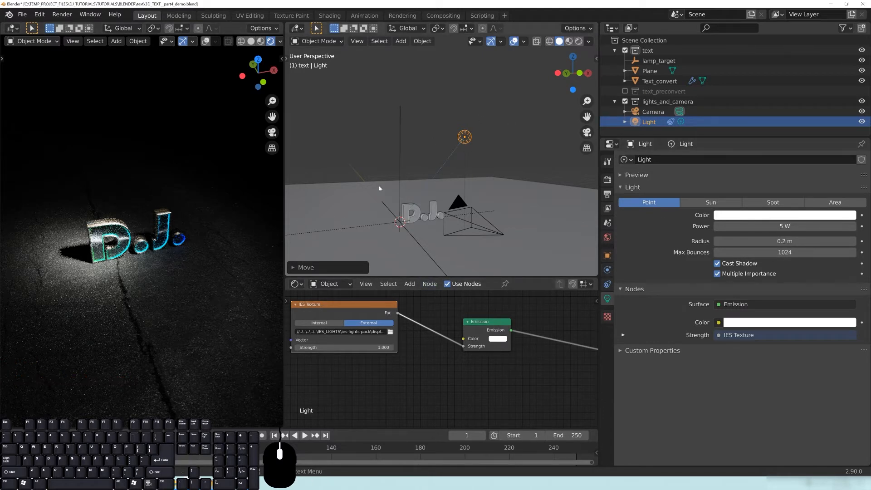
pyautogui.moveTo(482, 205); pyautogui.dragTo(424, 232, button='middle')
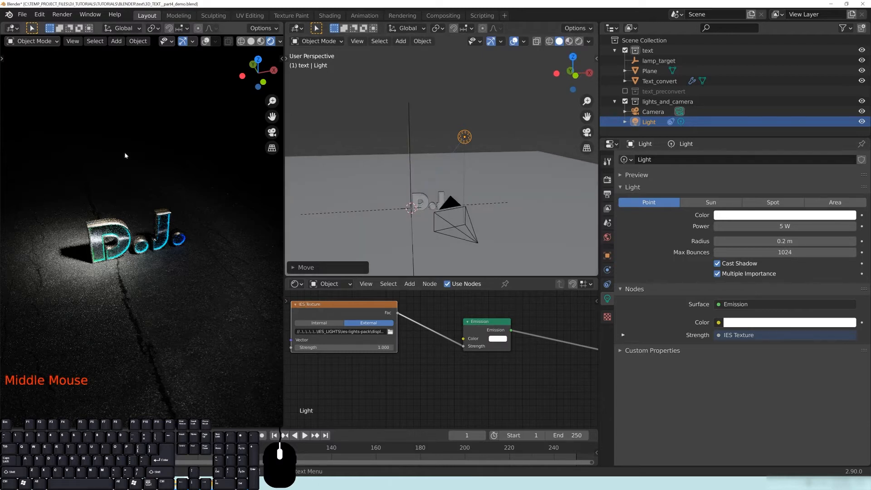
pyautogui.moveTo(511, 212); pyautogui.dragTo(502, 157, button='middle')
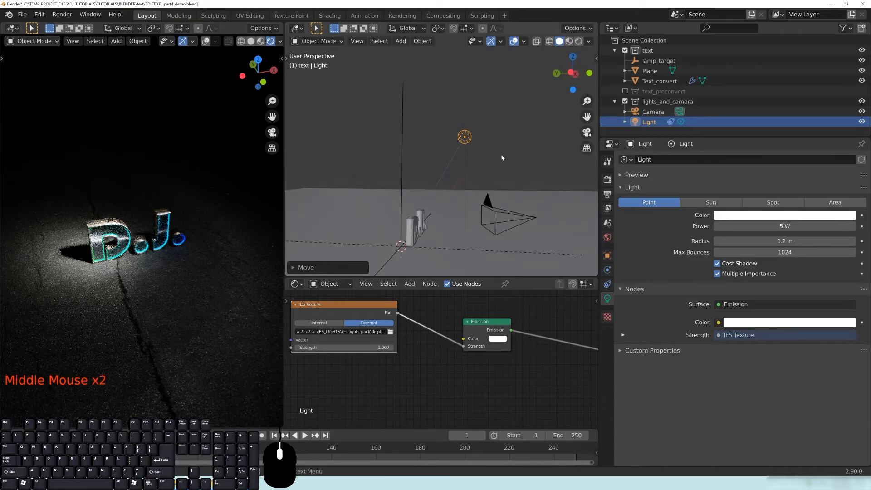
# Reposition the light again and preview the render through the scene camera.
pyautogui.press('g')
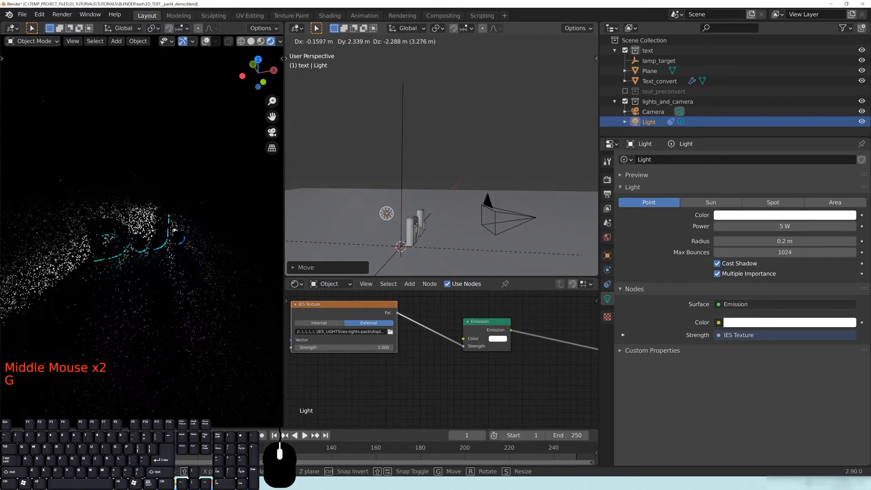
pyautogui.click(428, 225)
pyautogui.moveTo(468, 192); pyautogui.dragTo(406, 188, button='middle')
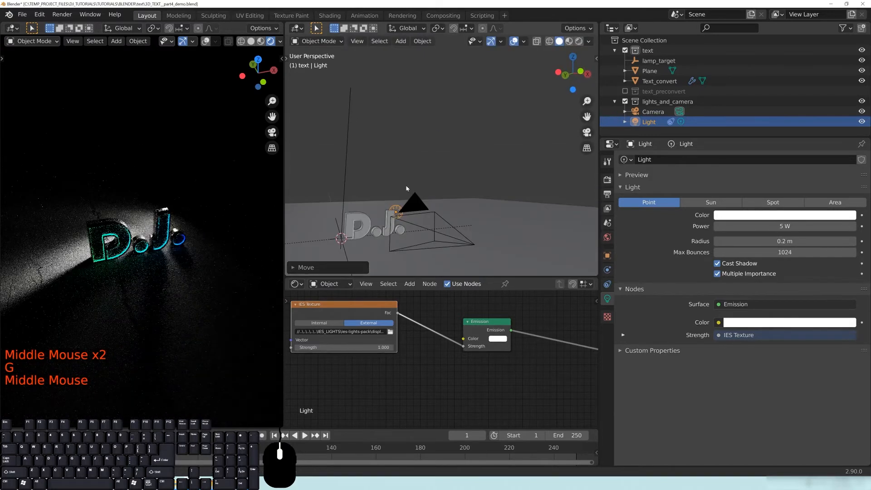
pyautogui.press('KP_0')
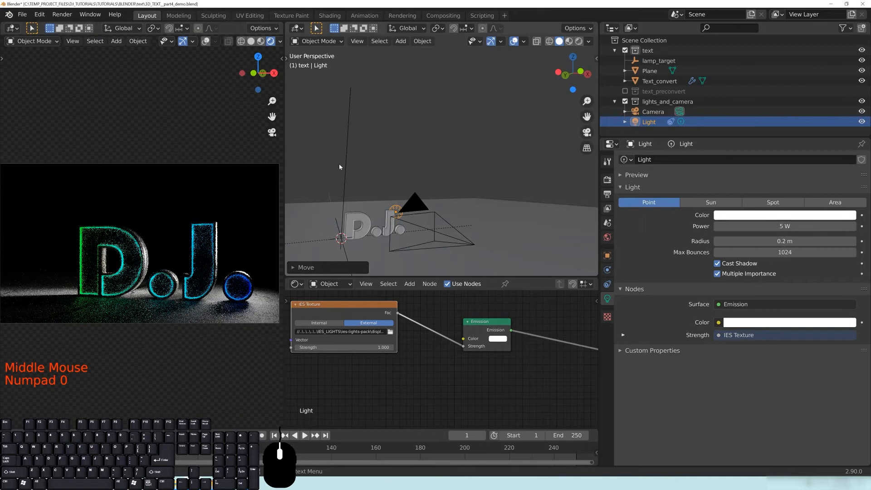
pyautogui.click(346, 163)
# Move the lamp_target empty in the front view.
pyautogui.moveTo(346, 163); pyautogui.dragTo(371, 212, button='middle')
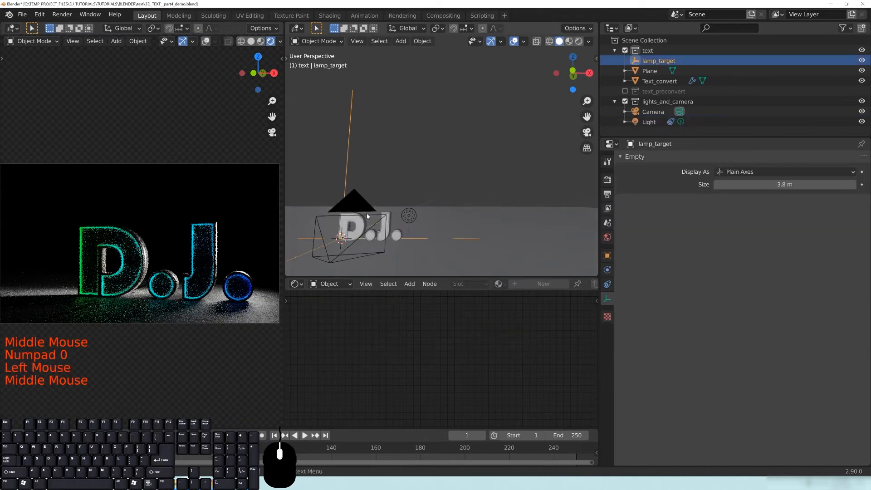
pyautogui.press('KP_1')
pyautogui.press('g')
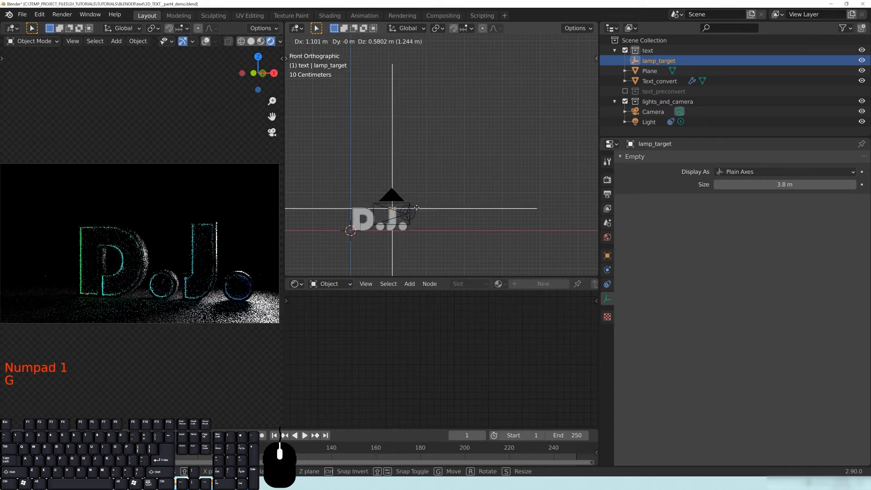
pyautogui.click(416, 209)
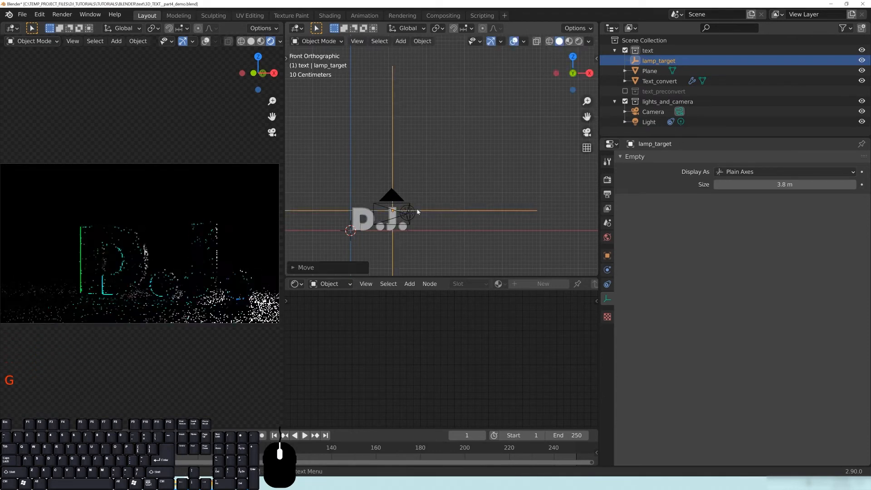
pyautogui.moveTo(414, 208); pyautogui.dragTo(409, 207, button='middle')
# Move the point light near the J using the gizmo overlay, then hide the overlays.
pyautogui.click(407, 203)
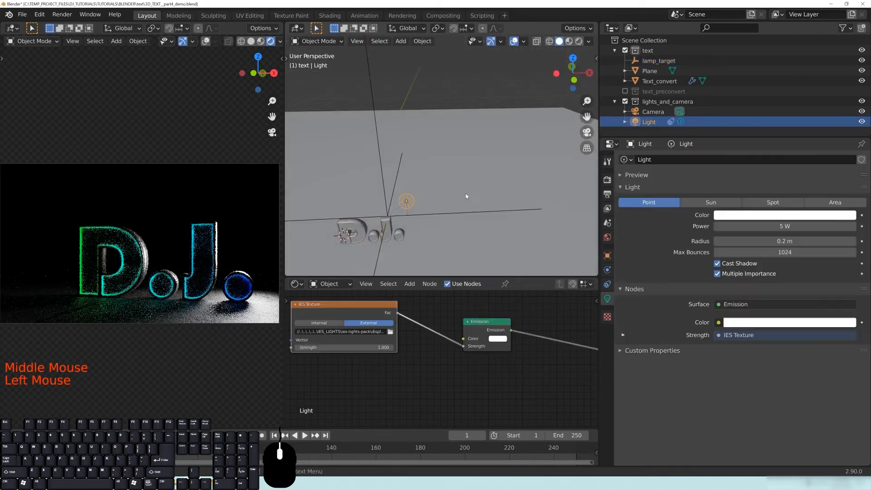
pyautogui.click(206, 41)
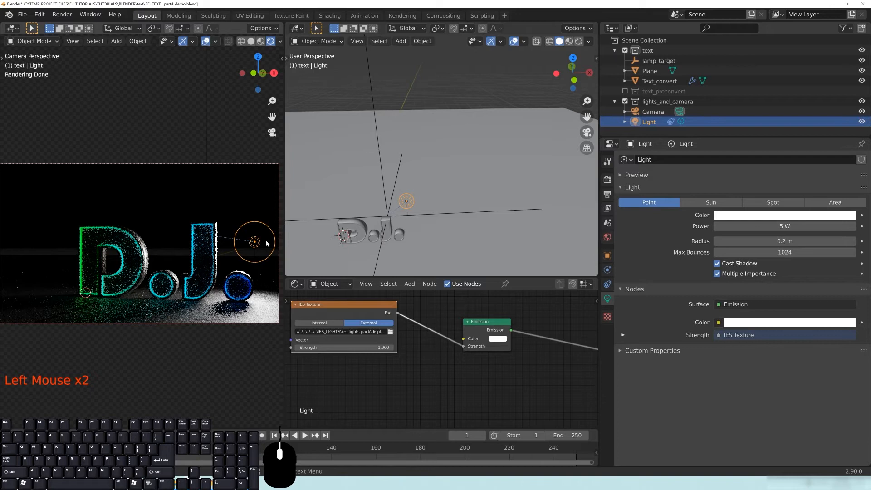
pyautogui.press('g')
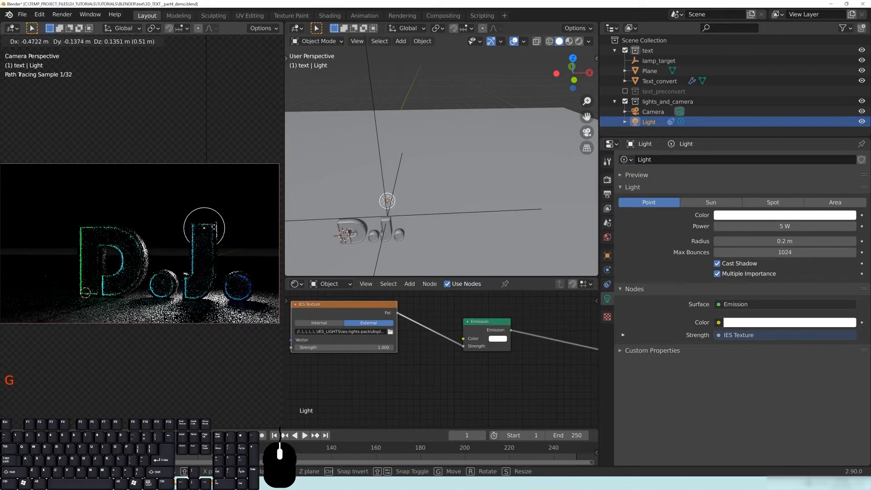
pyautogui.click(272, 290)
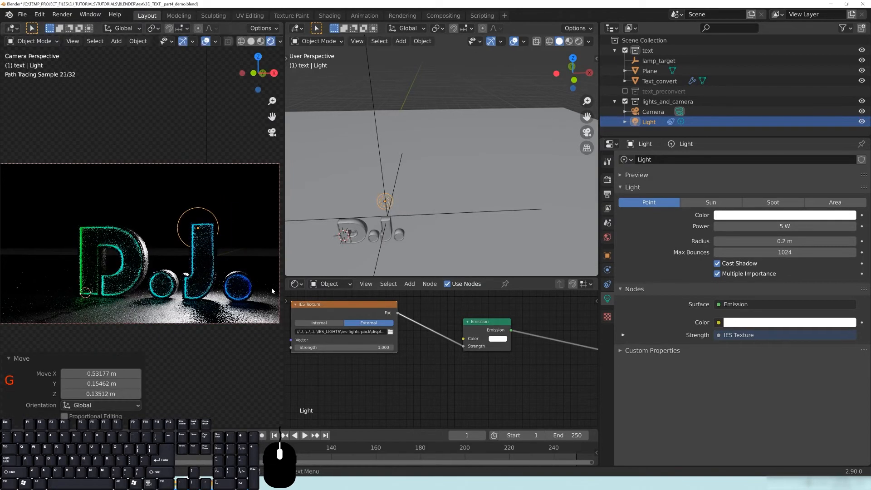
pyautogui.click(206, 41)
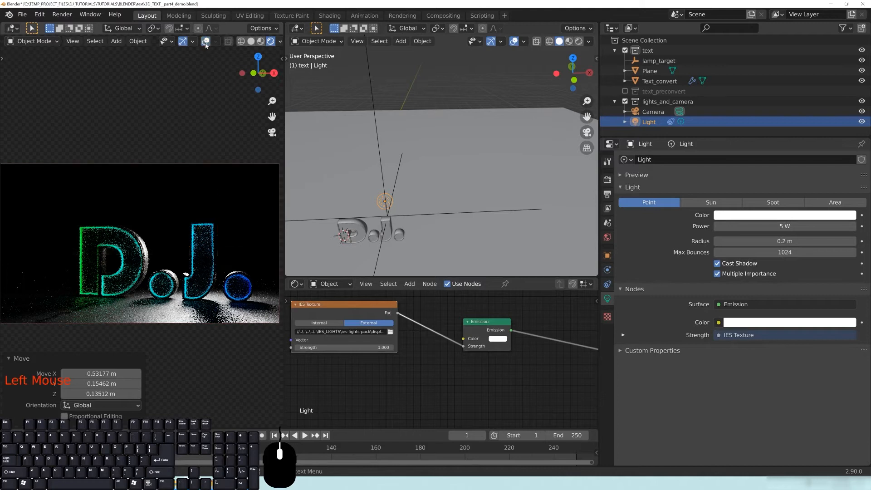
pyautogui.click(330, 284)
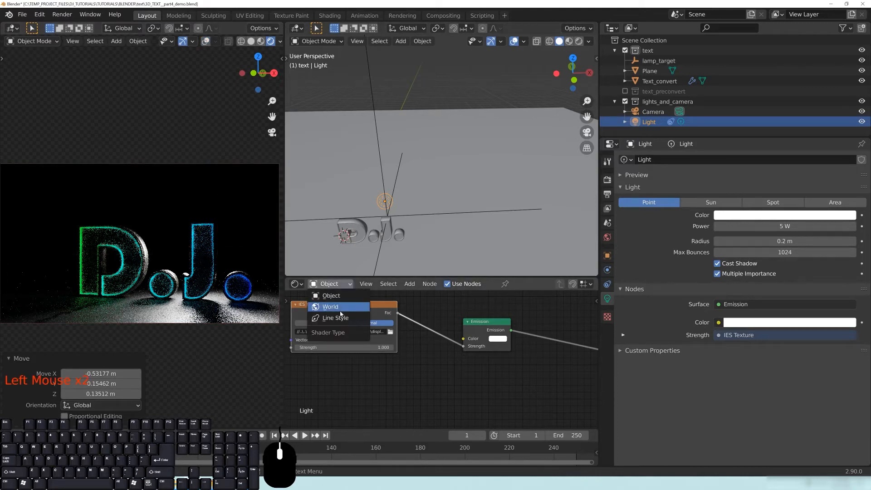
# Show the World shader nodes and set Volume Scatter density to 0.1.
pyautogui.click(333, 309)
pyautogui.moveTo(471, 344); pyautogui.dragTo(296, 410, button='middle')
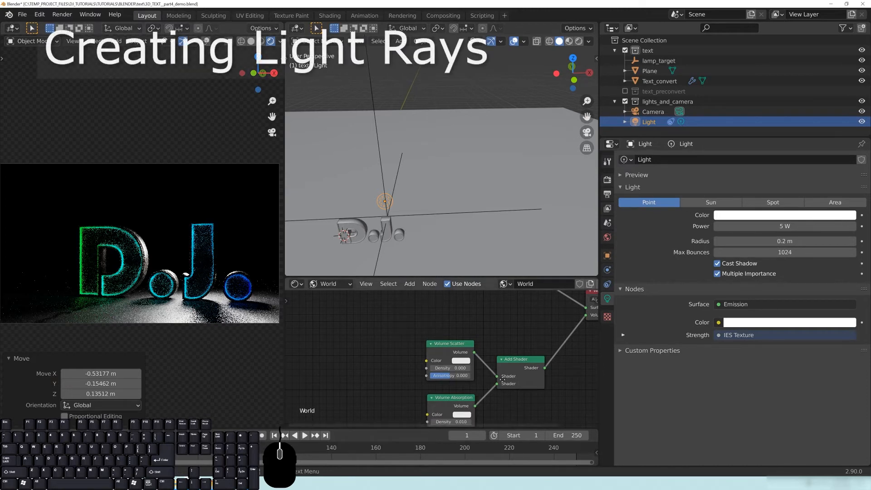
pyautogui.moveTo(508, 401)
pyautogui.mouseDown(button='middle')
pyautogui.moveTo(476, 354)
pyautogui.moveTo(502, 390)
pyautogui.mouseUp(button='middle')
pyautogui.scroll(4, 475, 350)
pyautogui.click(424, 349)
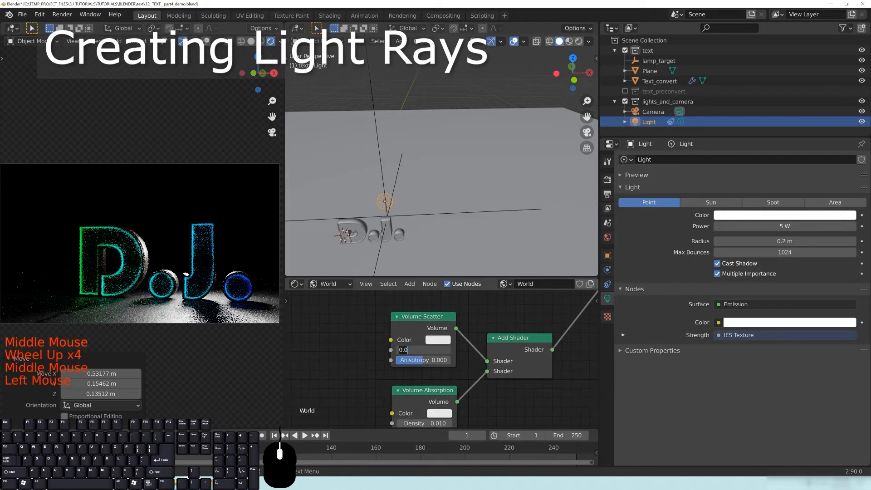
pyautogui.press('BackSpace')
pyautogui.write('0.1')
pyautogui.press('Return')
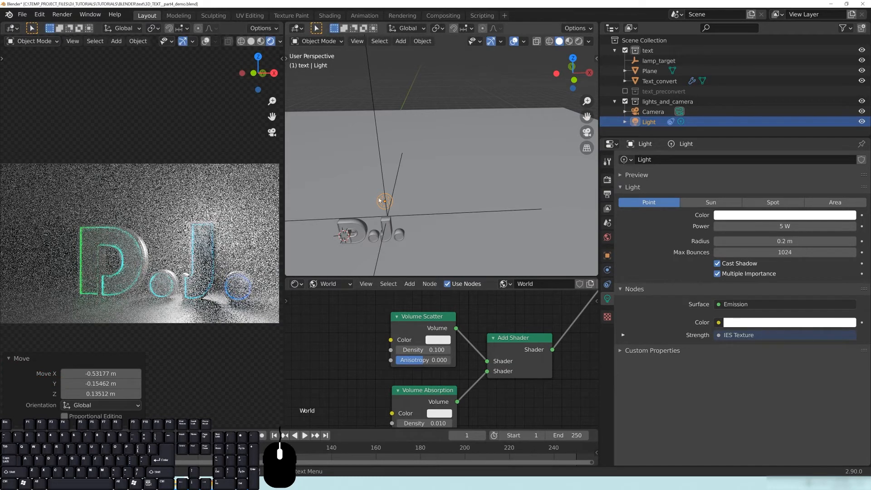
pyautogui.press('g')
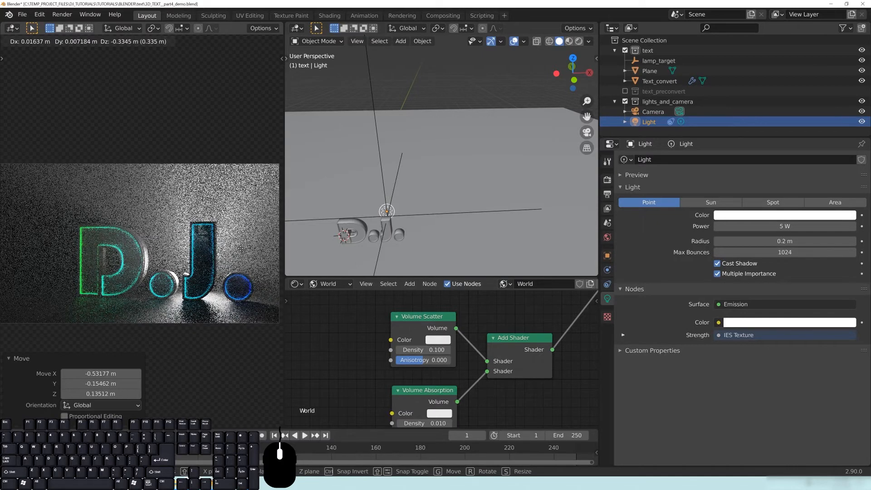
# Place the light behind the J in the camera preview.
pyautogui.click(233, 36)
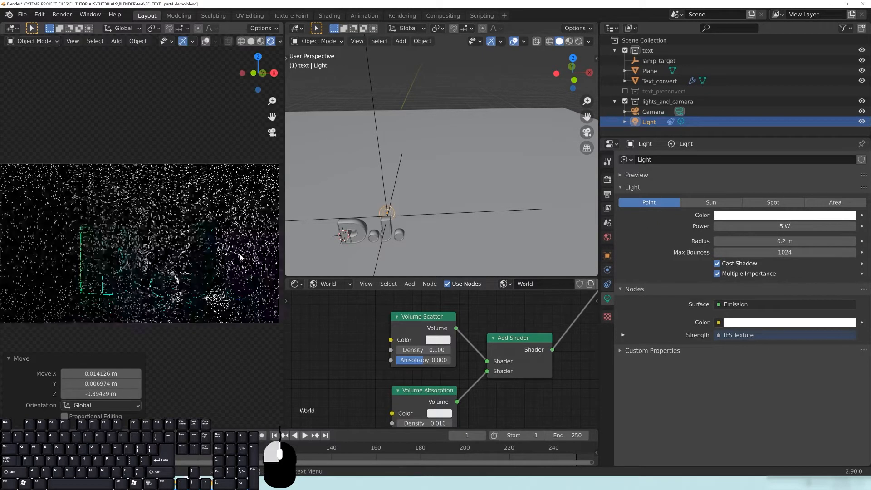
pyautogui.click(205, 41)
pyautogui.scroll(2, 229, 268)
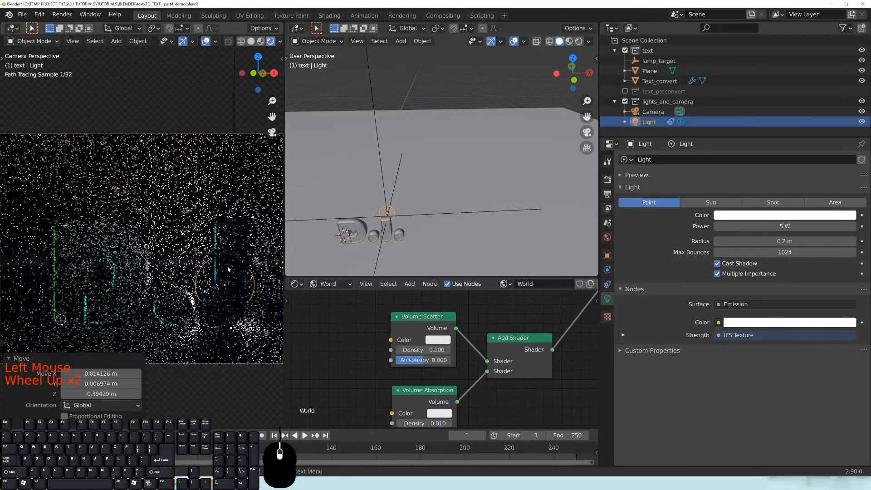
pyautogui.keyDown('shift'); pyautogui.moveTo(232, 260); pyautogui.dragTo(190, 262, button='middle'); pyautogui.keyUp('shift')
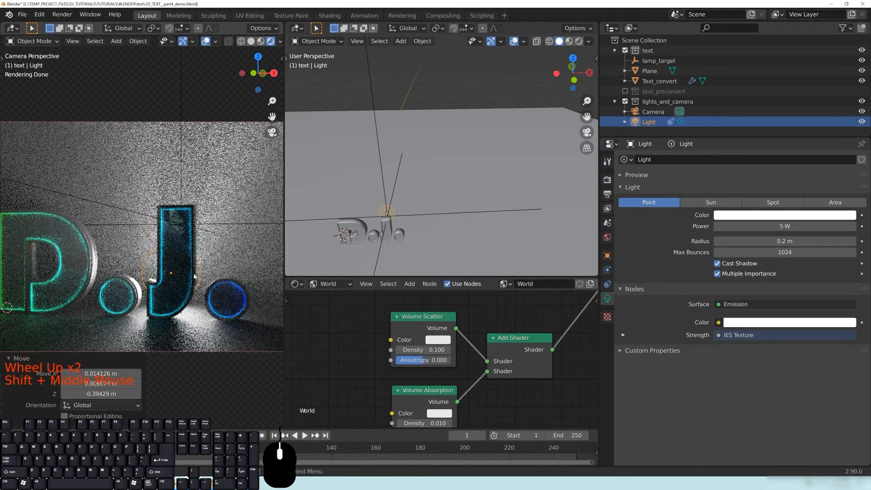
pyautogui.press('g')
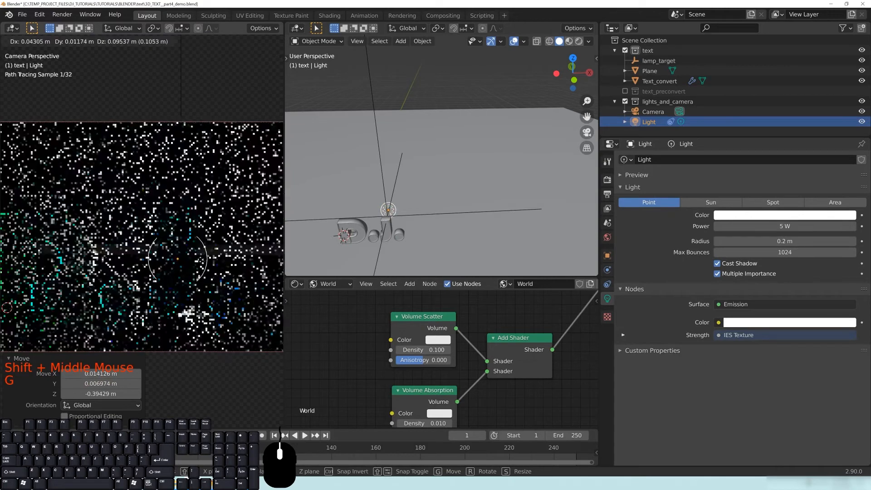
pyautogui.click(200, 258)
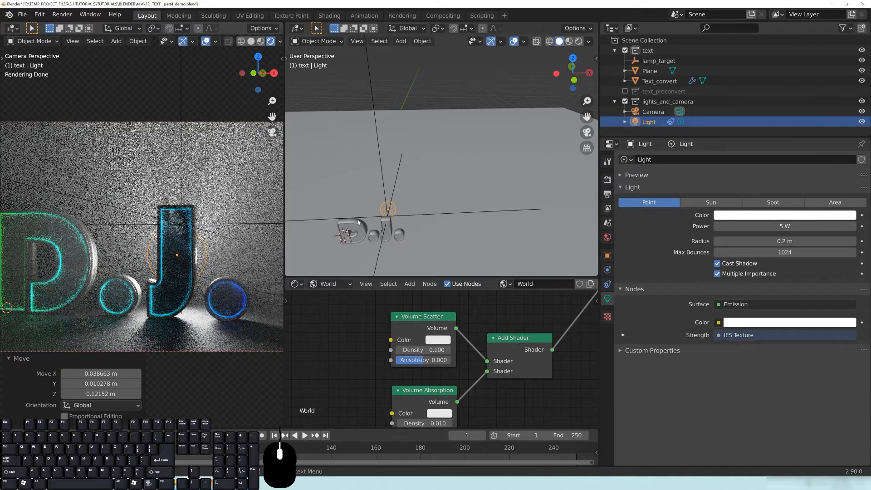
# Raise the World Volume Scatter density to 0.5.
pyautogui.moveTo(439, 351); pyautogui.dragTo(438, 348, button='middle')
pyautogui.click(438, 347)
pyautogui.write('.')
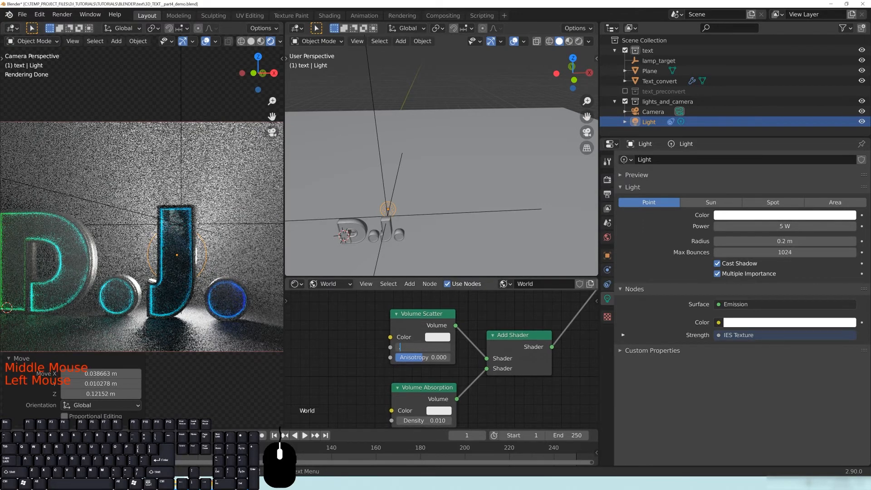
pyautogui.write('5')
pyautogui.press('Return')
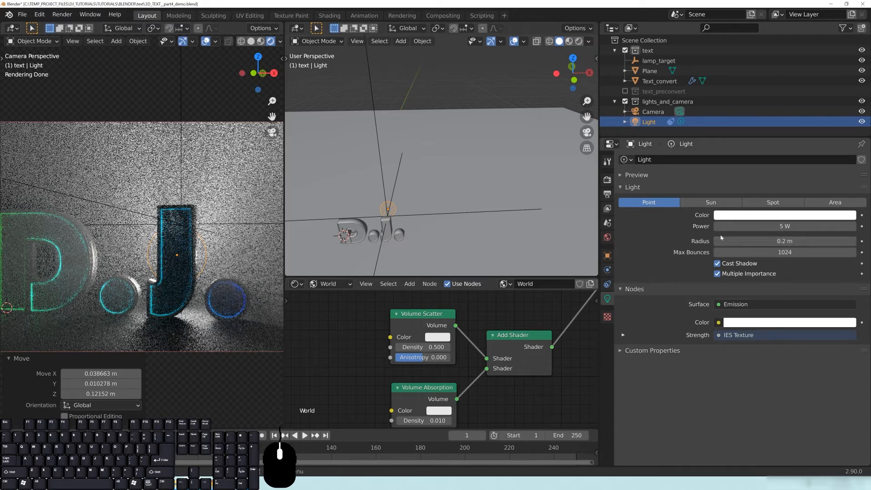
# Set the light's radius to 0.01 m.
pyautogui.click(772, 241)
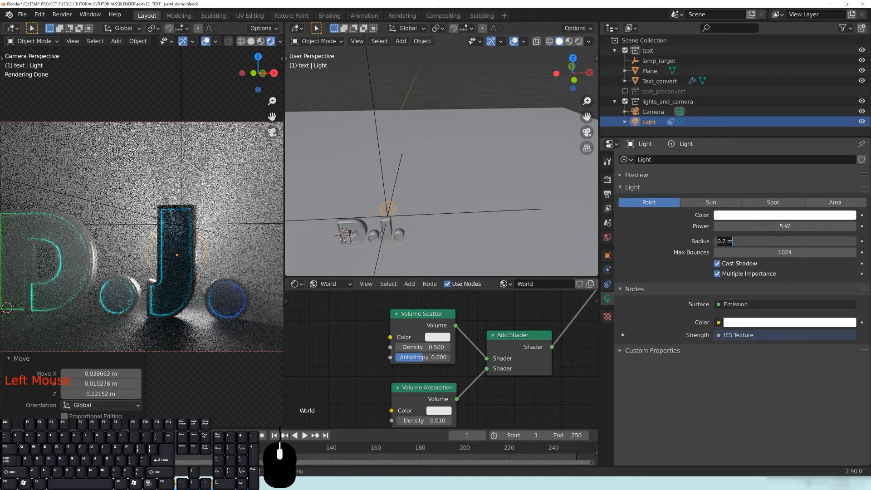
pyautogui.write('0.01')
pyautogui.press('Return')
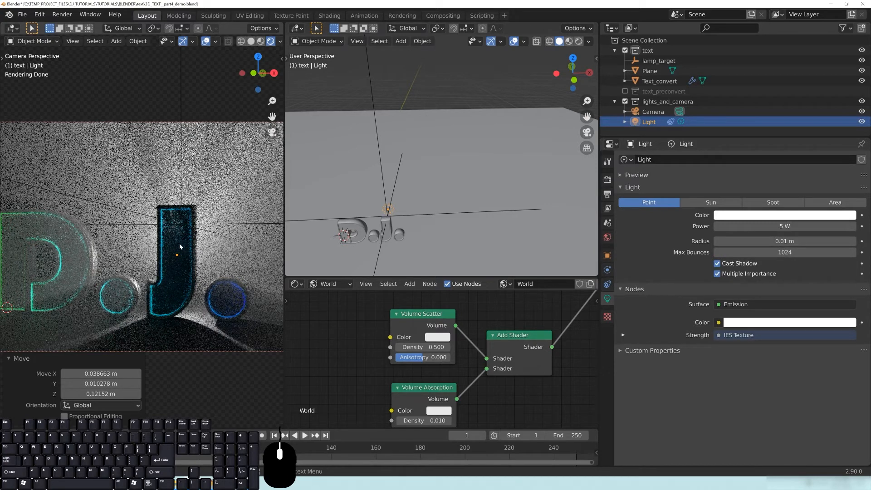
# Move the point light by the D to X -1.0977, Y -0.3185, Z 0.18613 m.
pyautogui.press('g')
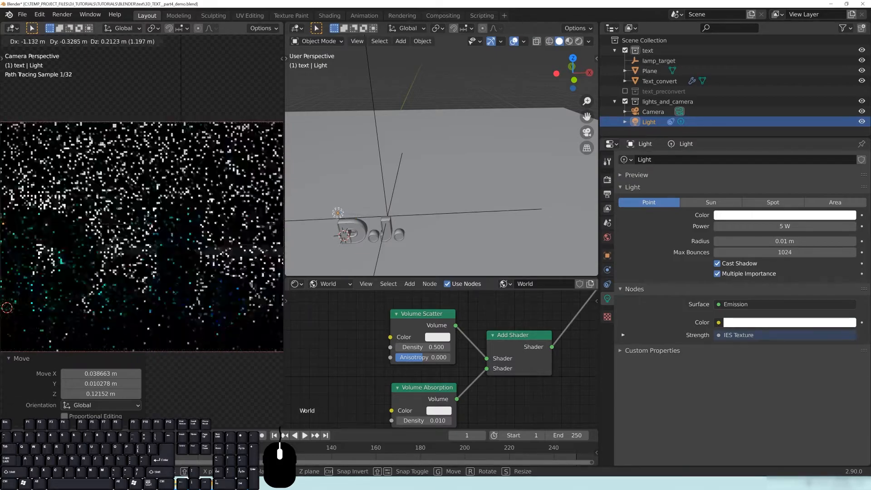
pyautogui.click(278, 283)
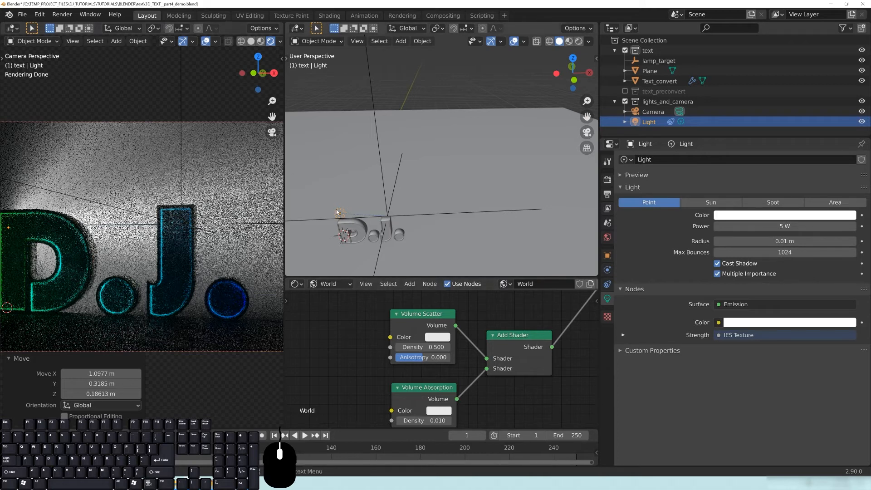
# Replace display.ies with bollard.ies from the ies-lights-pack folder in the light's IES Texture node.
pyautogui.click(333, 285)
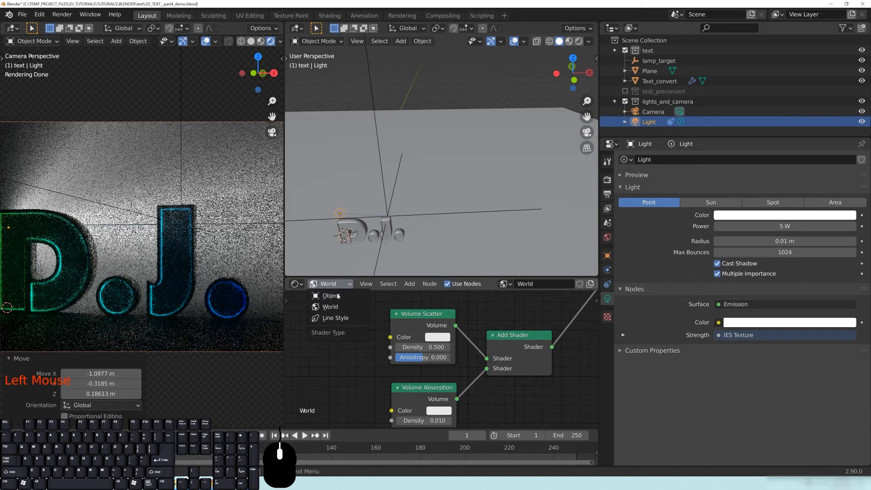
pyautogui.click(335, 296)
pyautogui.scroll(-14, 425, 344)
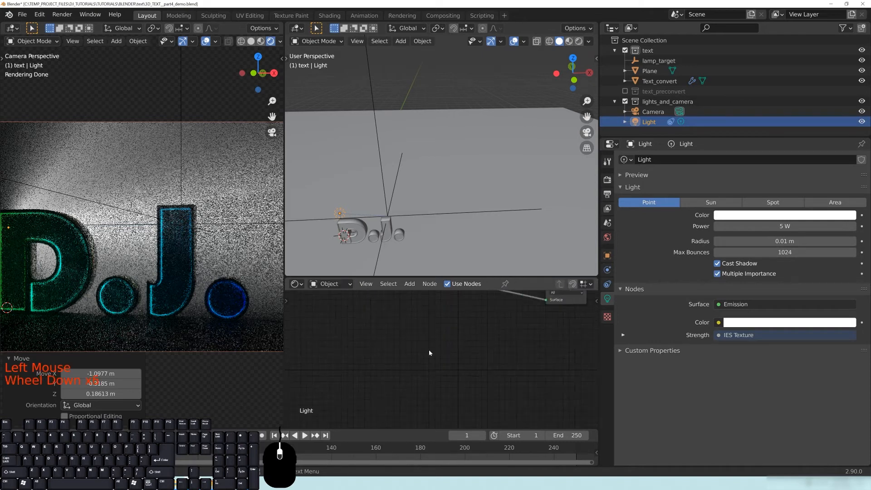
pyautogui.moveTo(434, 342); pyautogui.dragTo(528, 374, button='middle')
pyautogui.scroll(7, 438, 368)
pyautogui.scroll(5, 438, 366)
pyautogui.moveTo(438, 350); pyautogui.dragTo(467, 378, button='middle')
pyautogui.click(437, 359)
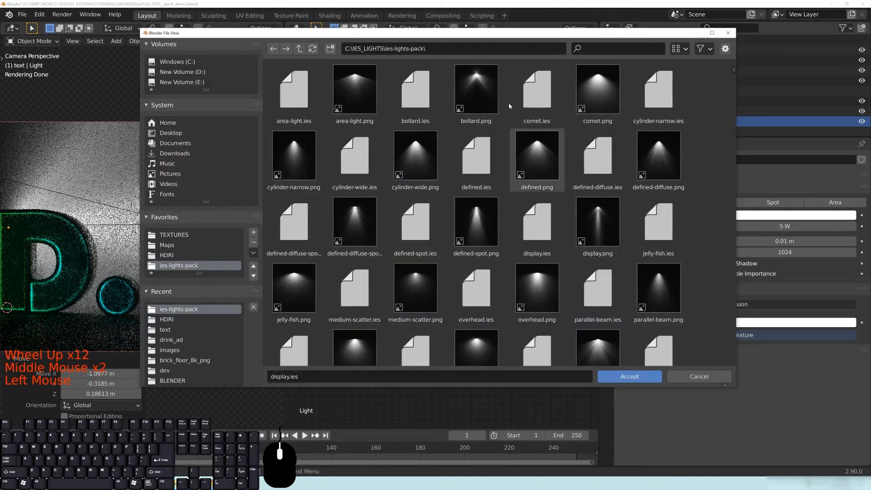
pyautogui.doubleClick(418, 93)
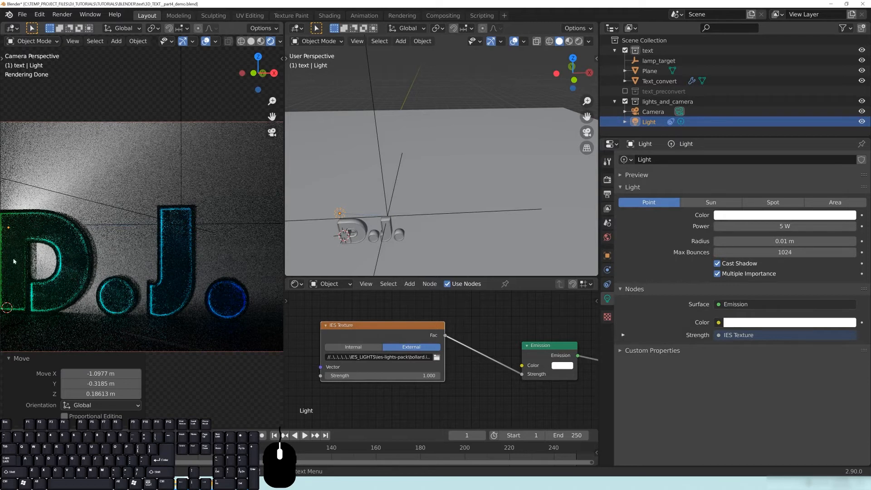
# In top view with overlays hidden, move the lamp_target empty so the beam lights the backdrop.
pyautogui.click(384, 177)
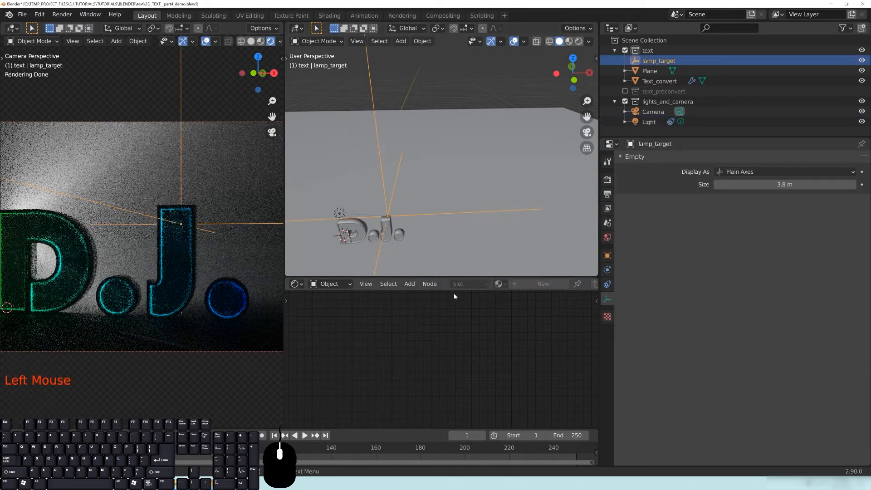
pyautogui.press('KP_7')
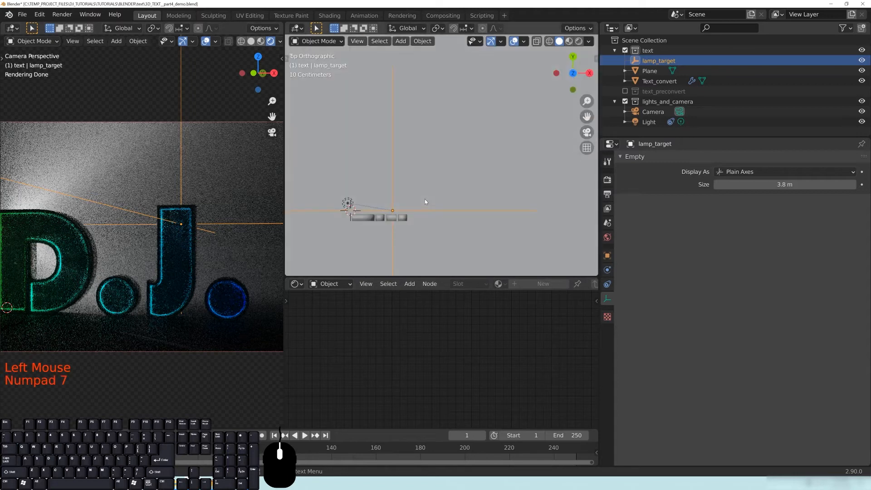
pyautogui.scroll(-2, 426, 207)
pyautogui.scroll(-1, 120, 253)
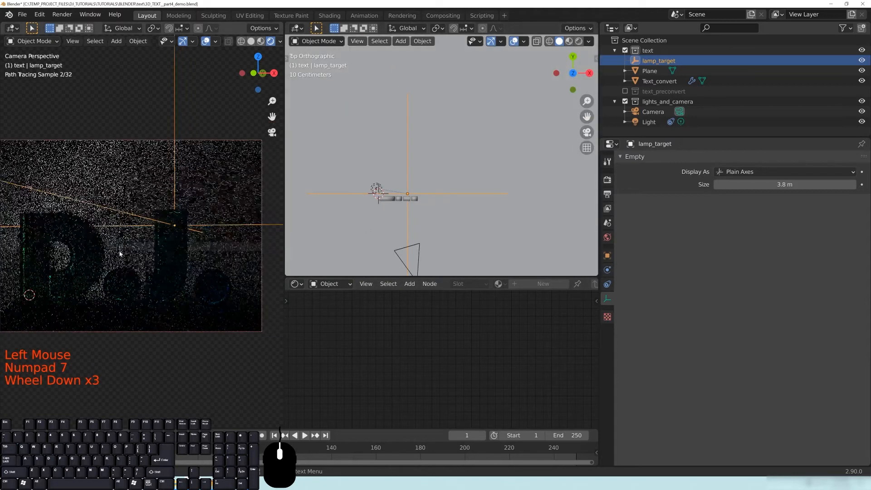
pyautogui.keyDown('shift'); pyautogui.moveTo(120, 253); pyautogui.dragTo(171, 245, button='middle'); pyautogui.keyUp('shift')
pyautogui.scroll(-1, 90, 191)
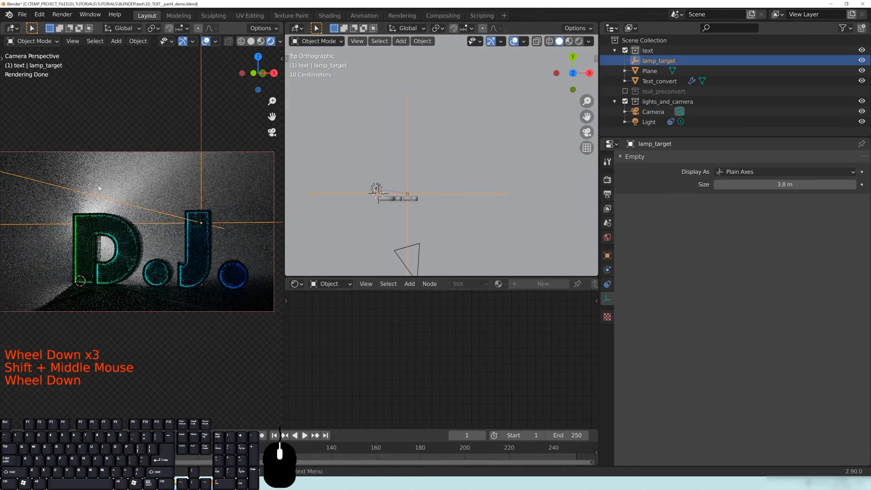
pyautogui.click(206, 40)
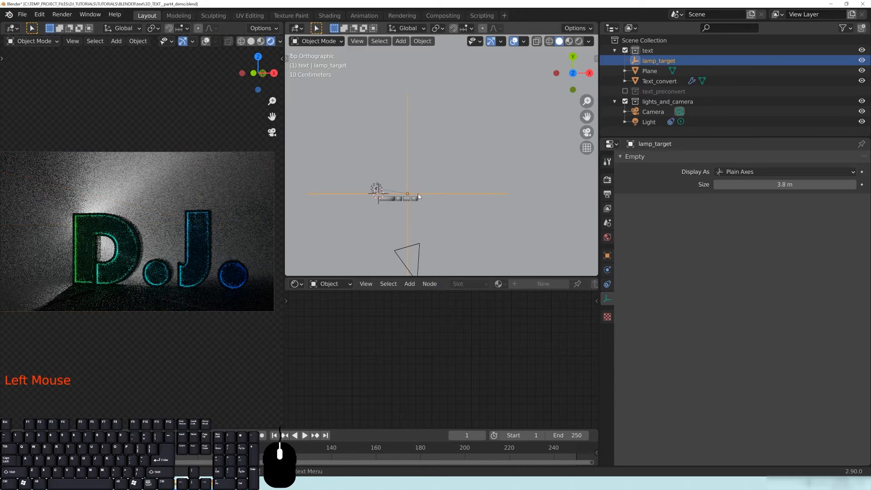
pyautogui.press('g')
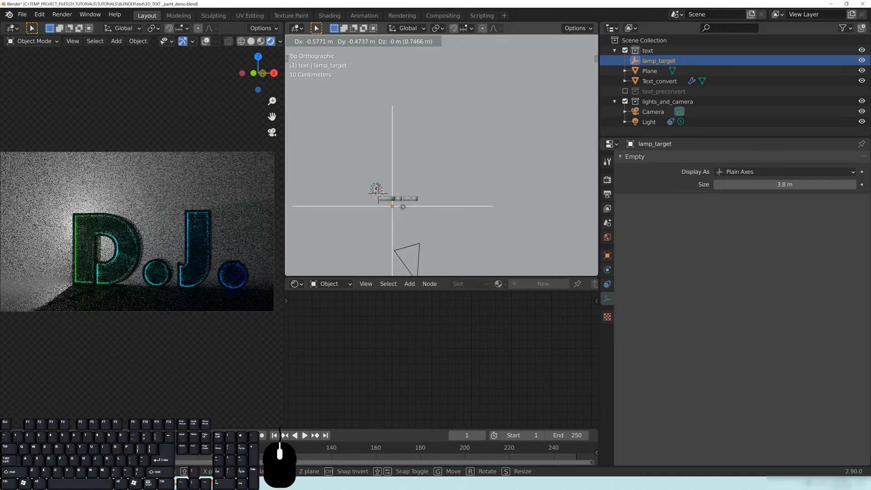
pyautogui.click(402, 207)
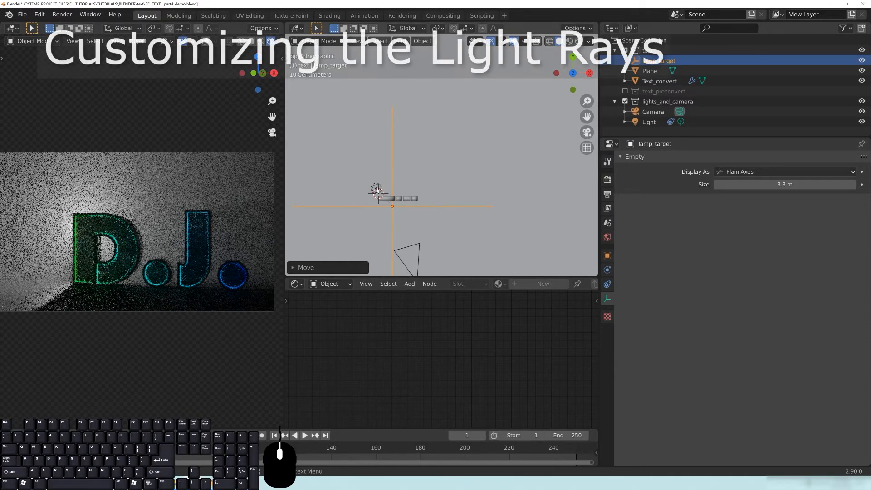
# Select the point light and nudge it to a new position.
pyautogui.click(370, 192)
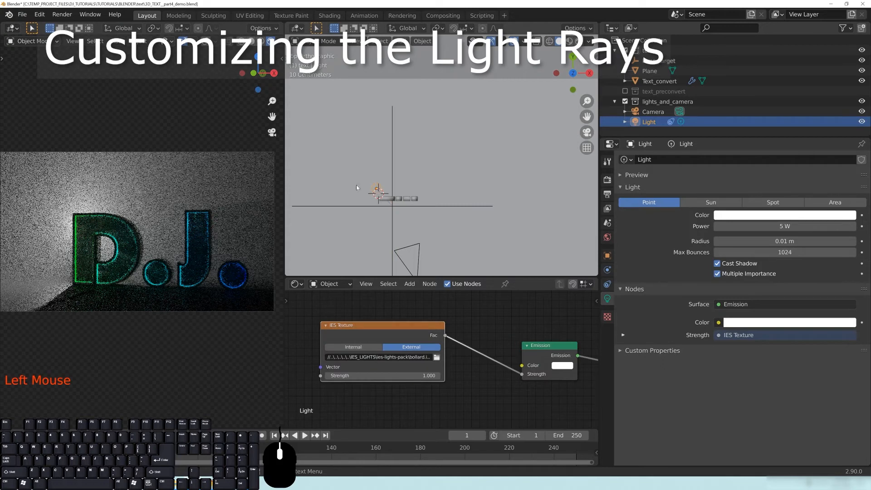
pyautogui.click(378, 191)
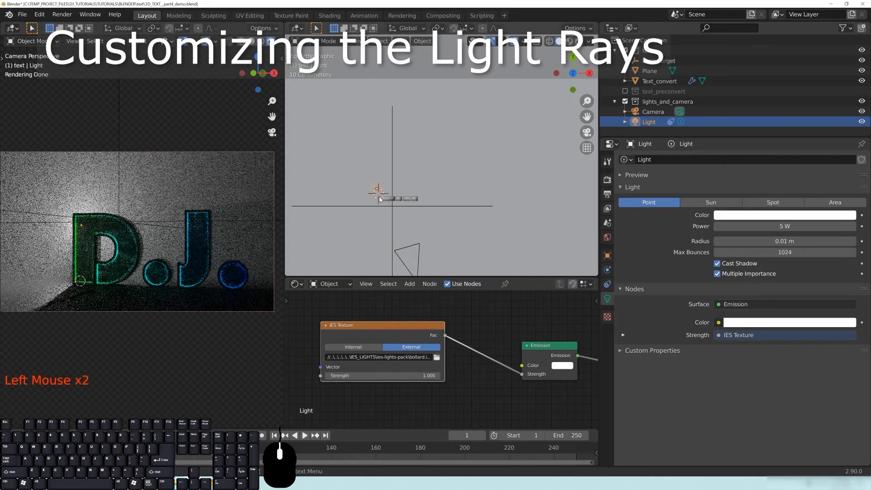
pyautogui.press('g')
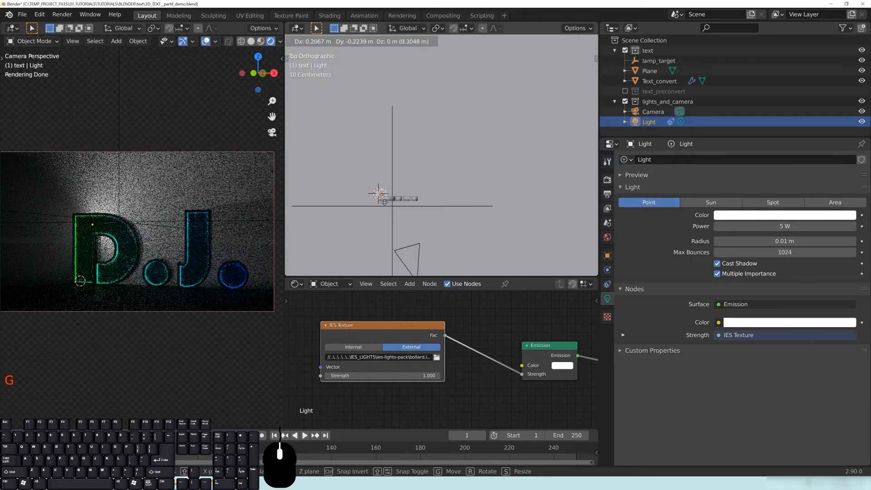
pyautogui.click(384, 204)
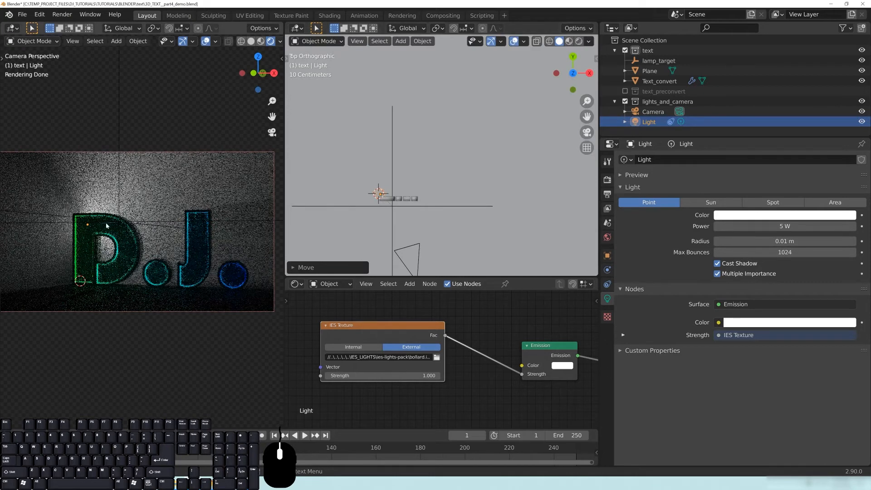
# Try a 0.2 m light radius, then set it back to 0.01 m.
pyautogui.click(784, 241)
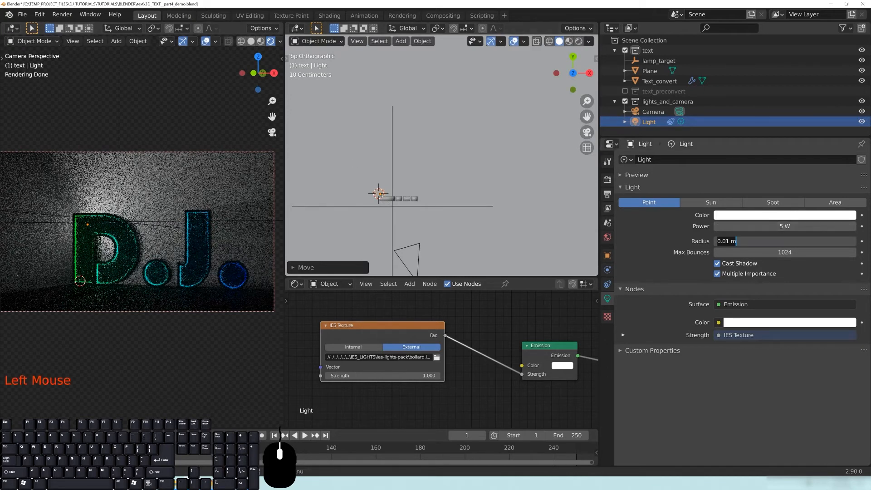
pyautogui.press('BackSpace')
pyautogui.press('BackSpace')
pyautogui.press('BackSpace')
pyautogui.press('BackSpace')
pyautogui.press('BackSpace')
pyautogui.press('BackSpace')
pyautogui.write('.2')
pyautogui.press('Return')
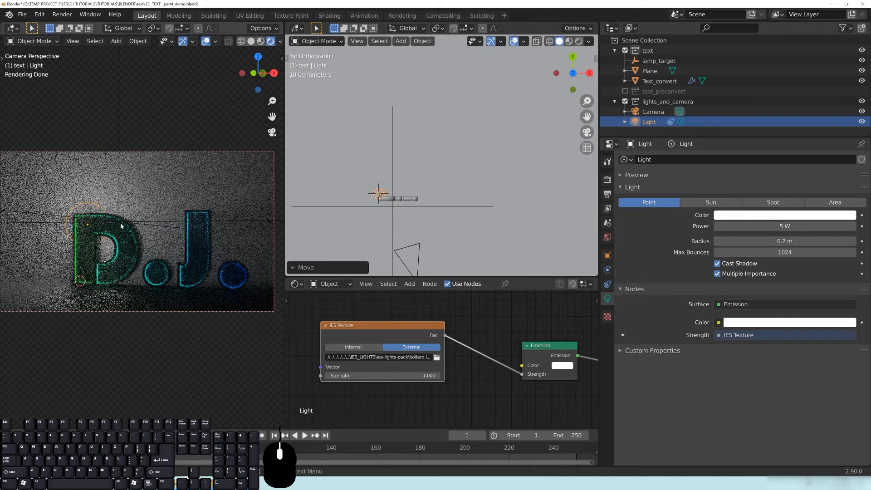
pyautogui.click(732, 241)
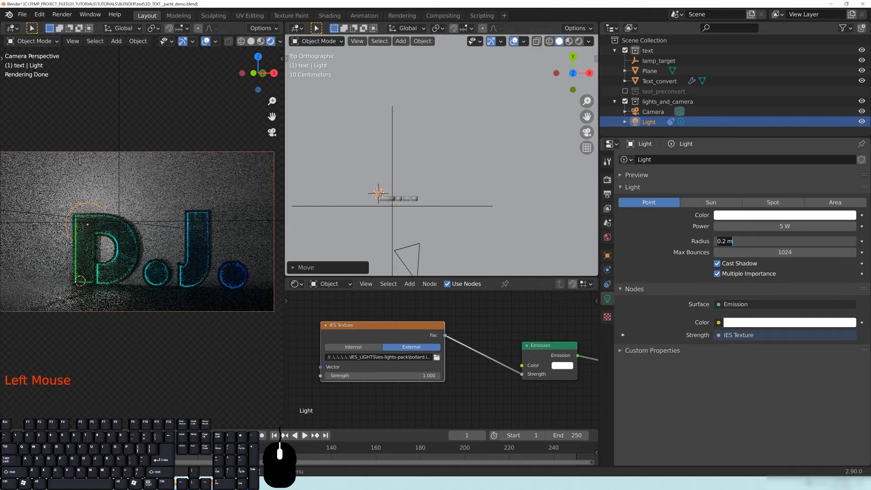
pyautogui.write('.01')
pyautogui.press('Return')
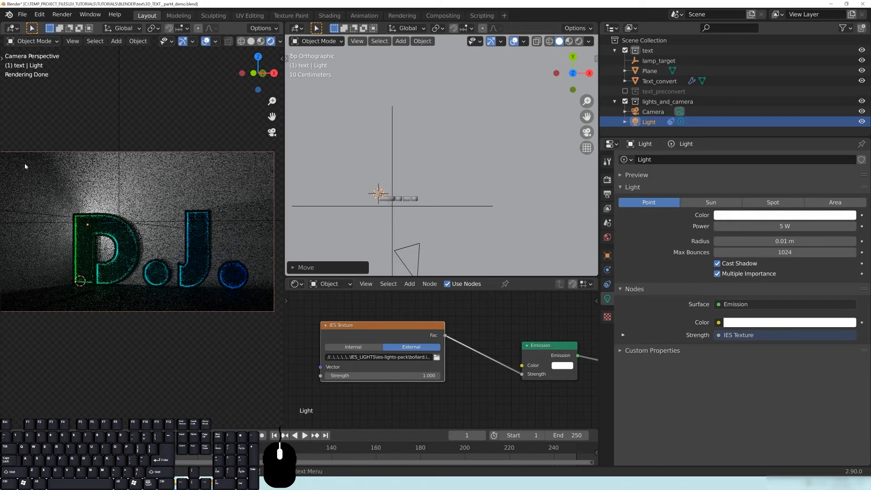
# Raise the point light's power from 5 W to 10 W.
pyautogui.click(762, 226)
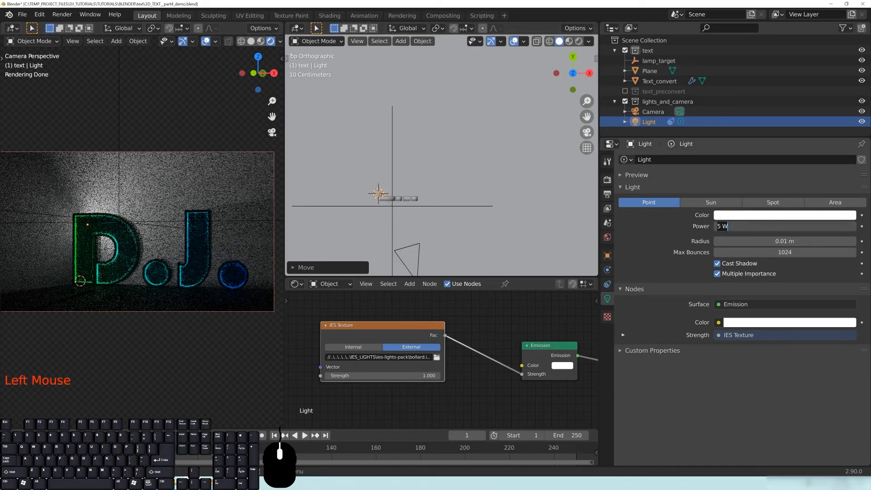
pyautogui.write('10')
pyautogui.press('Return')
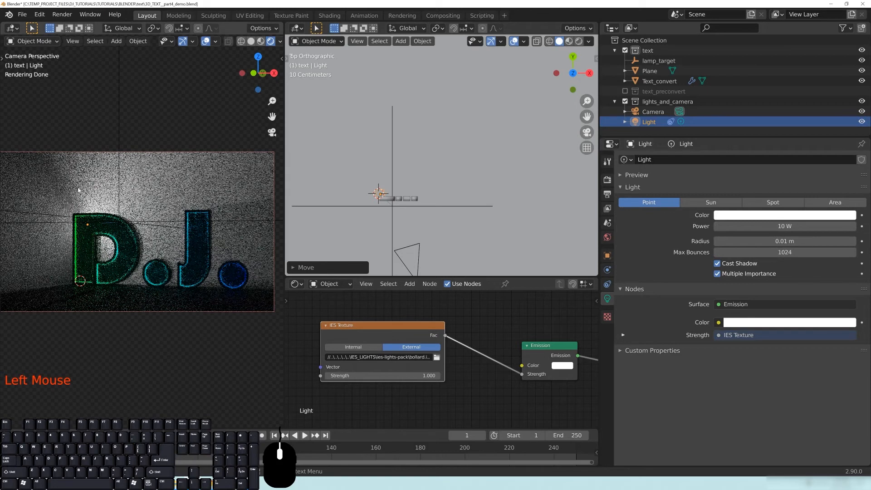
pyautogui.click(322, 284)
# Show the World shader node tree and bring the volume nodes into view.
pyautogui.click(327, 284)
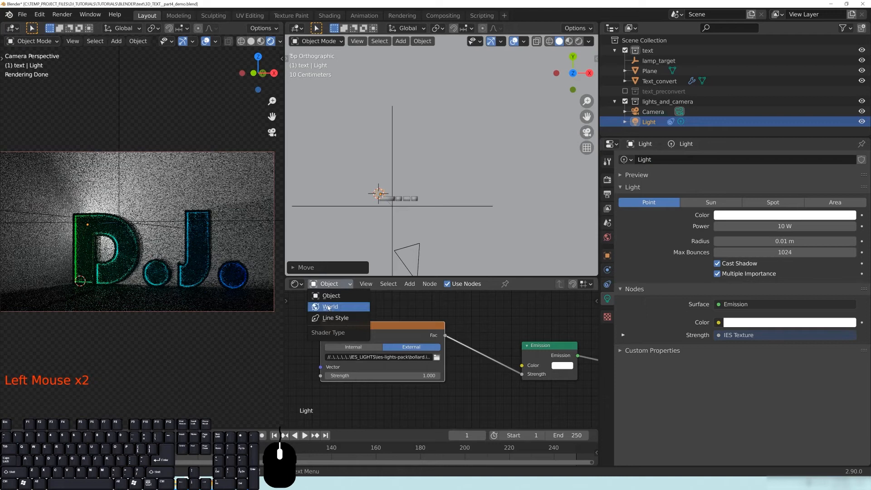
pyautogui.click(328, 306)
pyautogui.moveTo(552, 387); pyautogui.dragTo(346, 356, button='middle')
pyautogui.moveTo(526, 380); pyautogui.dragTo(385, 267, button='middle')
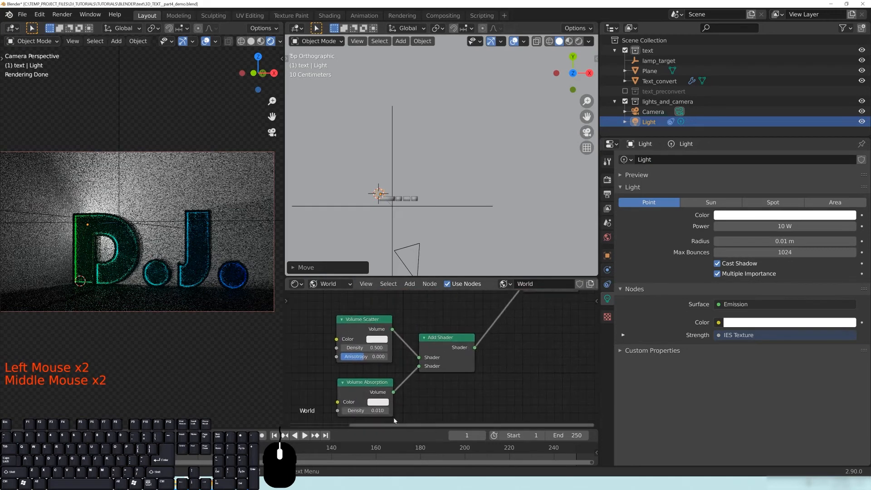
pyautogui.moveTo(390, 411); pyautogui.dragTo(431, 378, button='middle')
pyautogui.moveTo(428, 314); pyautogui.dragTo(428, 336, button='middle')
# Set the Volume Scatter density to 0.100, after briefly trying 0.010.
pyautogui.moveTo(428, 336); pyautogui.dragTo(409, 336)
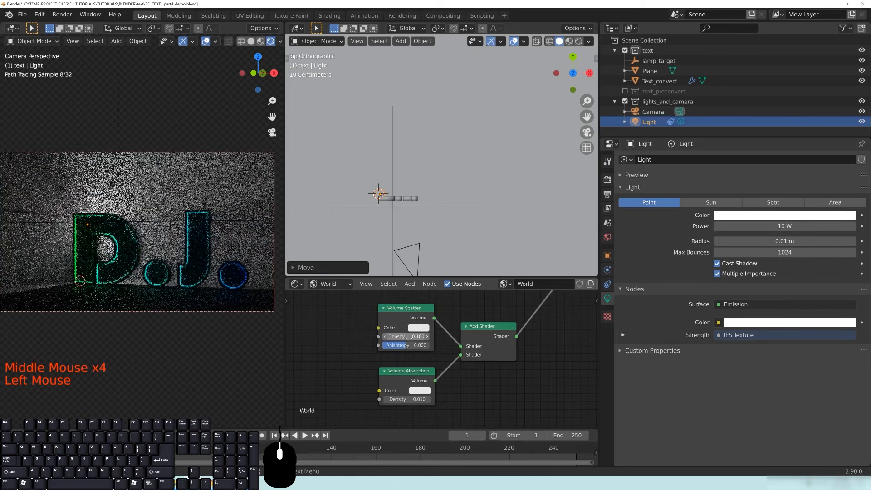
pyautogui.doubleClick(409, 336)
pyautogui.write('0.01')
pyautogui.press('Return')
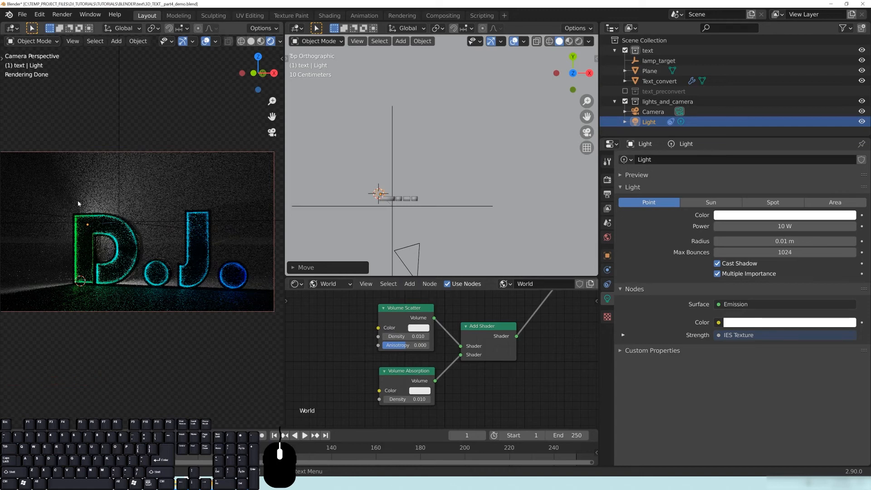
pyautogui.moveTo(405, 346); pyautogui.dragTo(428, 349)
pyautogui.click(412, 337)
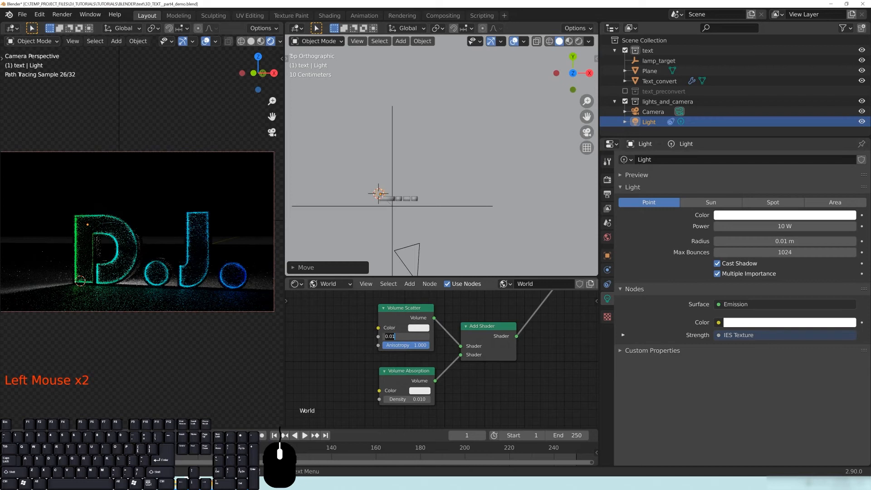
pyautogui.write('.1')
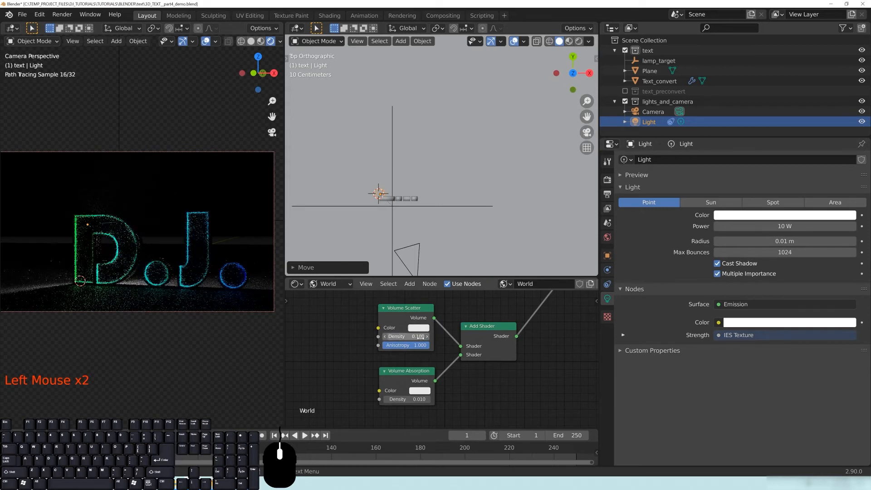
# Adjust the Volume Scatter anisotropy, trying 0.98 and 0.5, settling on 0.744.
pyautogui.click(411, 345)
pyautogui.write('.98')
pyautogui.press('Return')
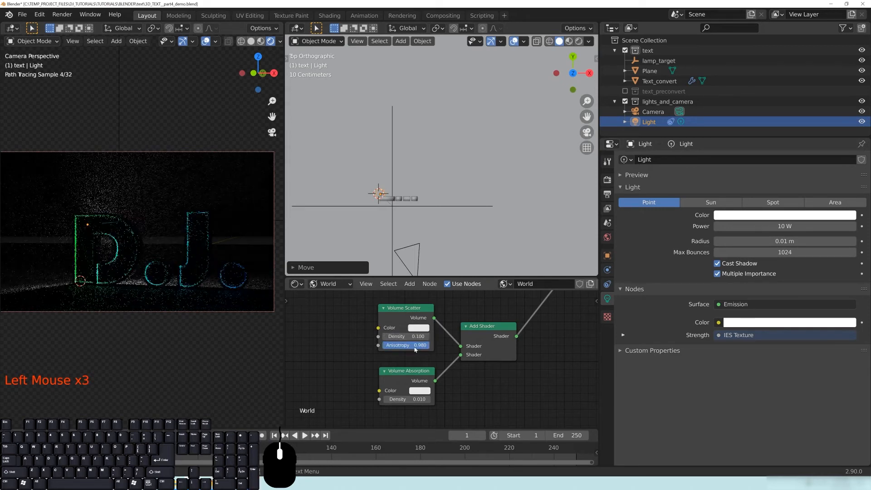
pyautogui.click(414, 346)
pyautogui.write('.5')
pyautogui.press('Return')
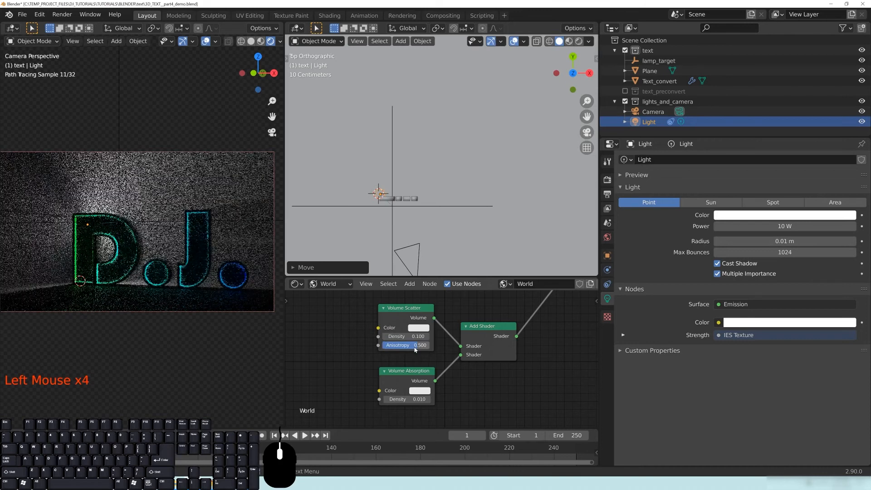
pyautogui.click(410, 344)
pyautogui.moveTo(420, 346); pyautogui.dragTo(424, 346)
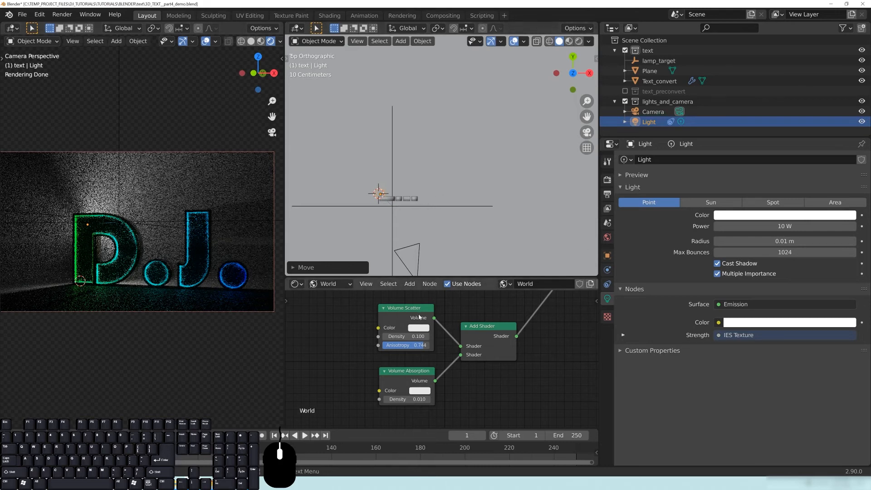
# Nudge the Volume Absorption node and tint the Volume Scatter colour blue.
pyautogui.click(405, 374)
pyautogui.moveTo(405, 374); pyautogui.dragTo(407, 371)
pyautogui.click(420, 328)
pyautogui.click(418, 328)
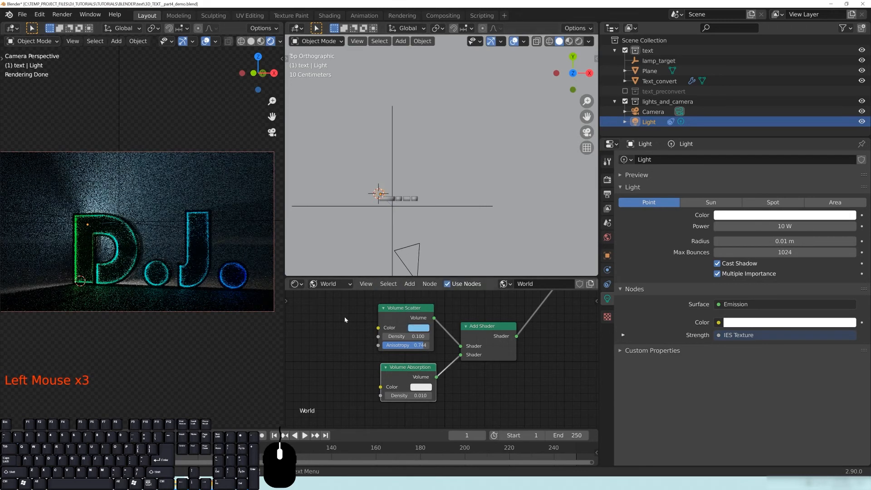
# Set the Volume Scatter colour's R, G and B channels each to 0.8.
pyautogui.click(418, 327)
pyautogui.click(442, 241)
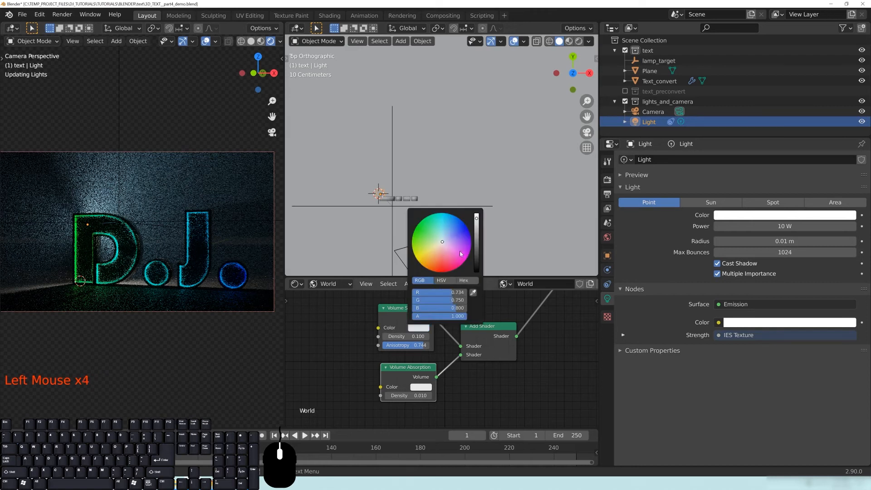
pyautogui.doubleClick(438, 292)
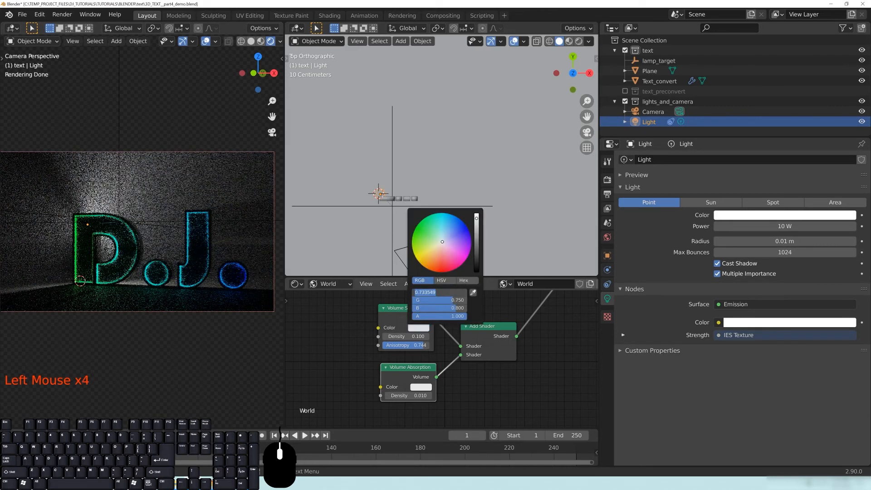
pyautogui.write('.8')
pyautogui.press('Tab')
pyautogui.write('.8')
pyautogui.press('Tab')
pyautogui.write('.8')
pyautogui.press('Return')
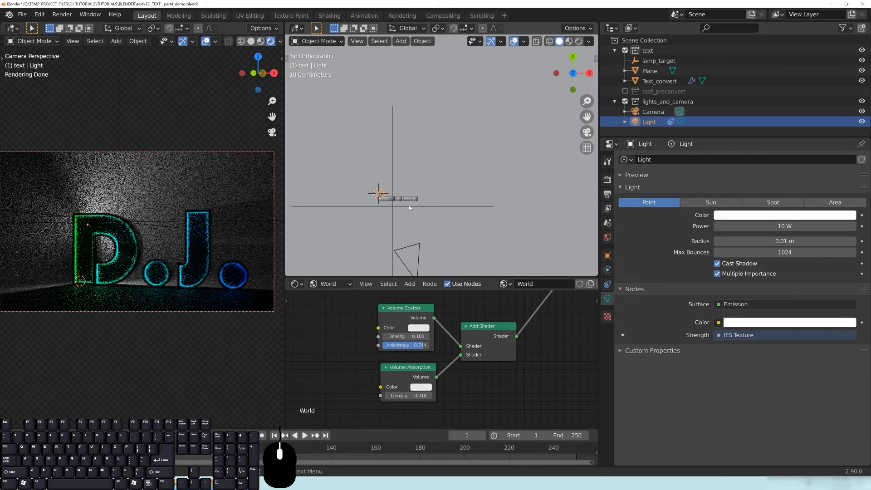
pyautogui.moveTo(411, 238); pyautogui.dragTo(433, 219, button='middle')
pyautogui.moveTo(433, 218); pyautogui.dragTo(440, 188, button='middle')
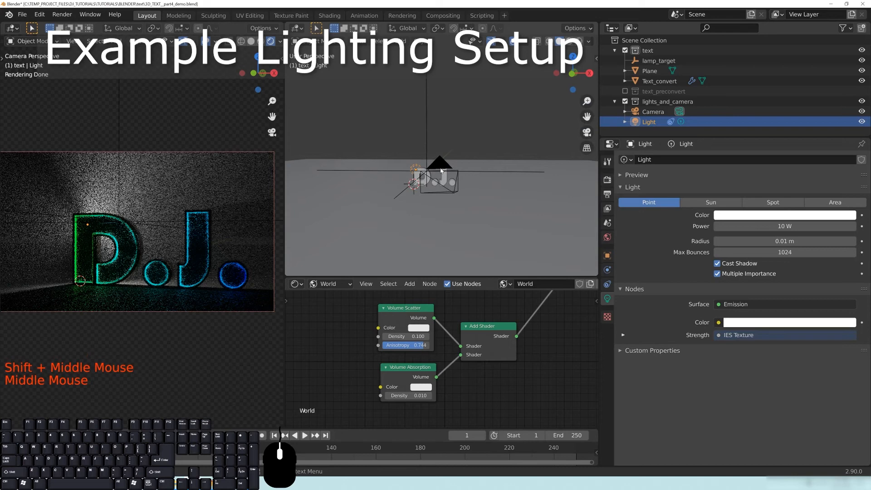
# Move the light, then load display.ies into its IES Texture node.
pyautogui.press('g')
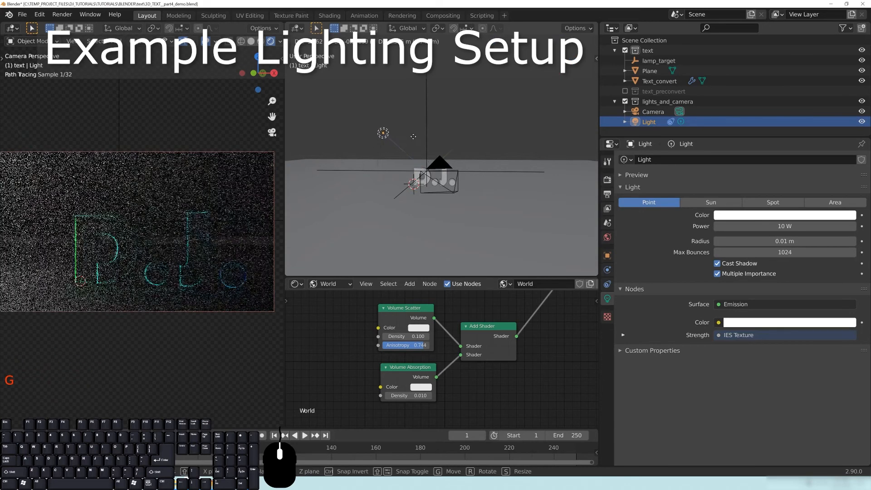
pyautogui.click(420, 143)
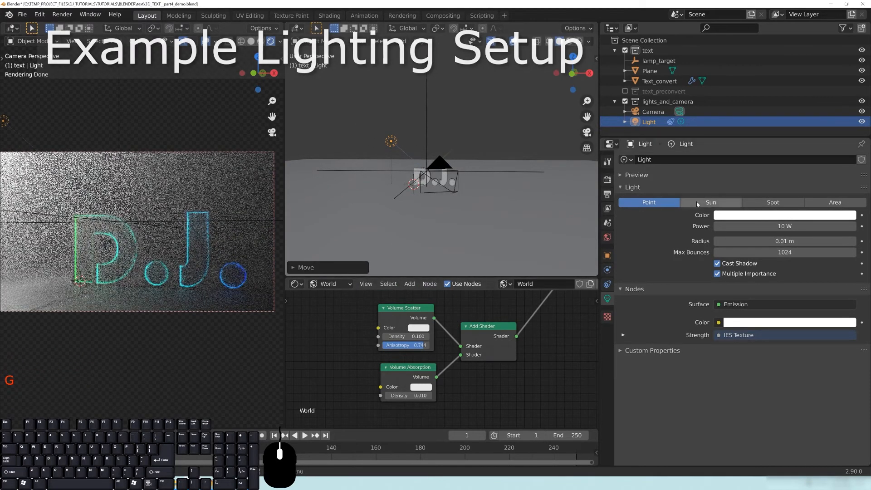
pyautogui.click(329, 284)
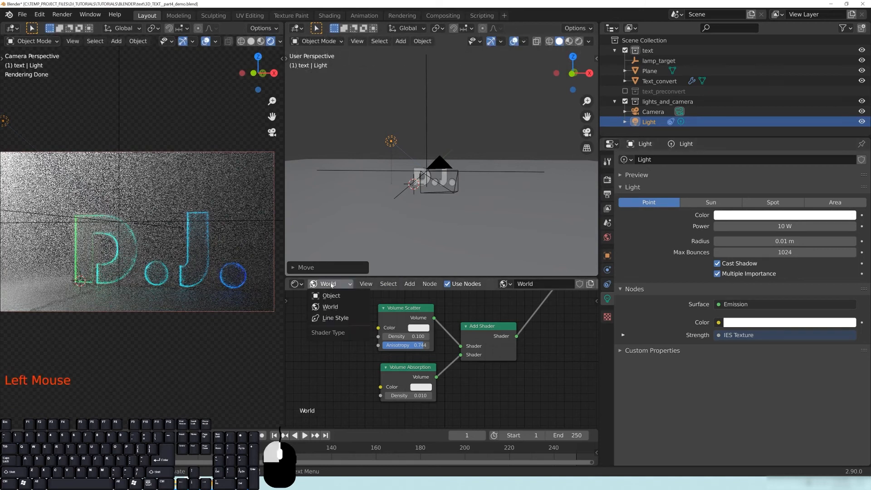
pyautogui.click(331, 296)
pyautogui.moveTo(384, 320); pyautogui.dragTo(474, 371, button='middle')
pyautogui.scroll(-17, 445, 361)
pyautogui.scroll(13, 458, 359)
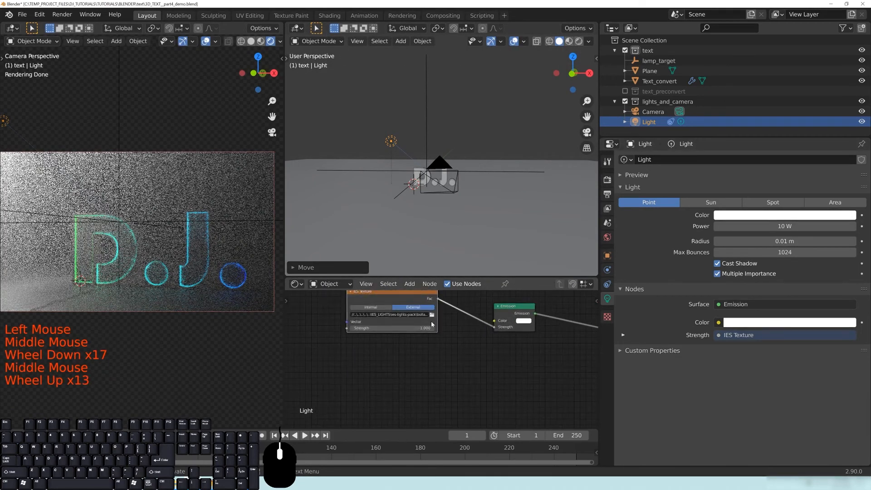
pyautogui.click(431, 314)
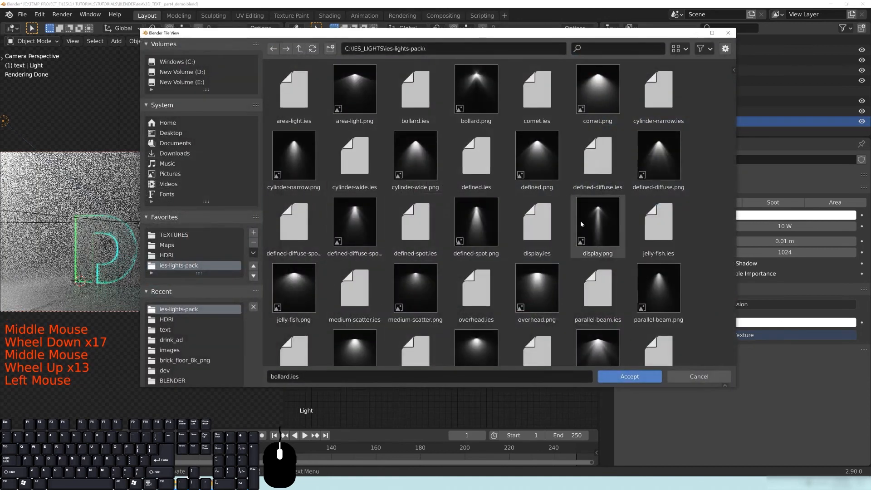
pyautogui.doubleClick(540, 221)
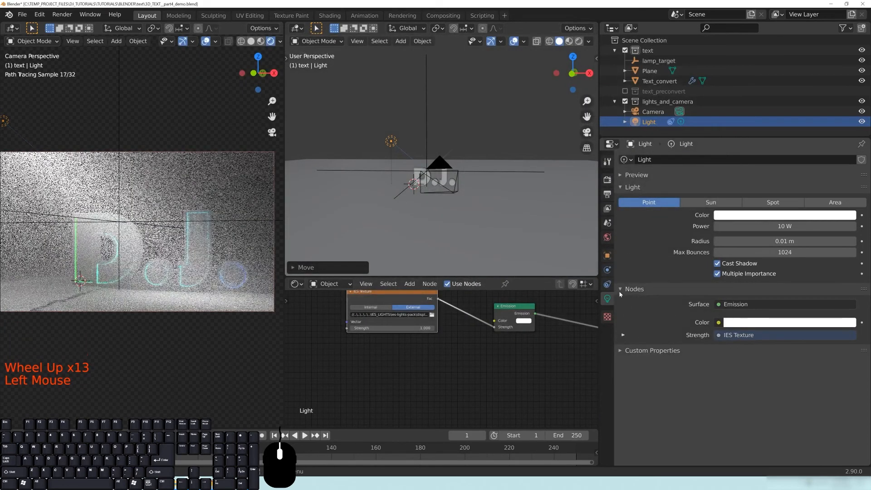
# Set the light's power to 500 mW and reposition it in top view.
pyautogui.doubleClick(730, 225)
pyautogui.write('.')
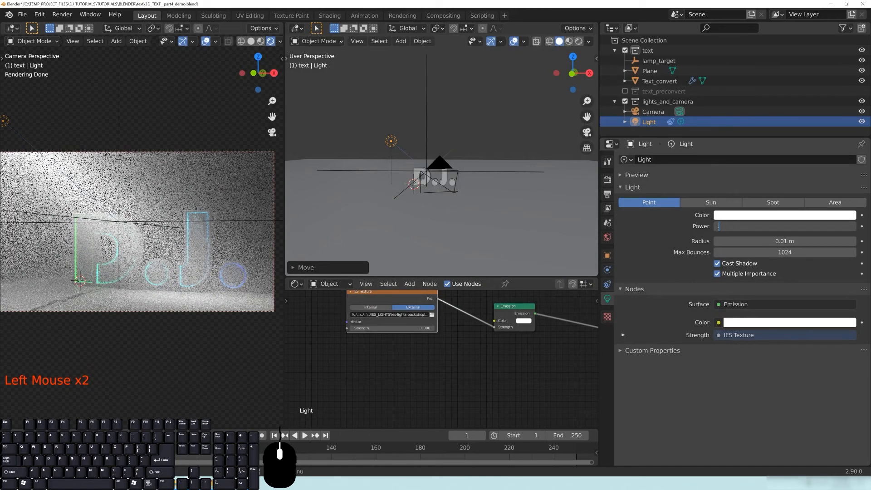
pyautogui.write('5')
pyautogui.press('Return')
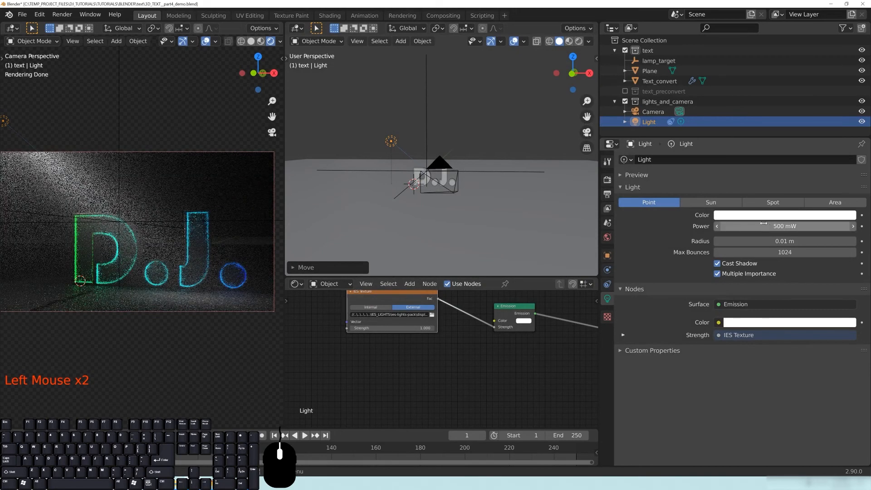
pyautogui.moveTo(390, 182); pyautogui.dragTo(485, 189, button='middle')
pyautogui.press('KP_7')
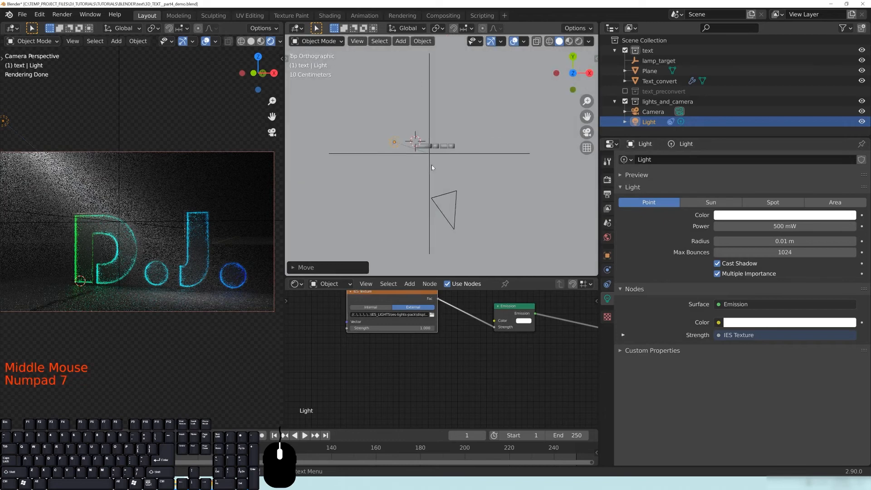
pyautogui.press('g')
pyautogui.click(400, 131)
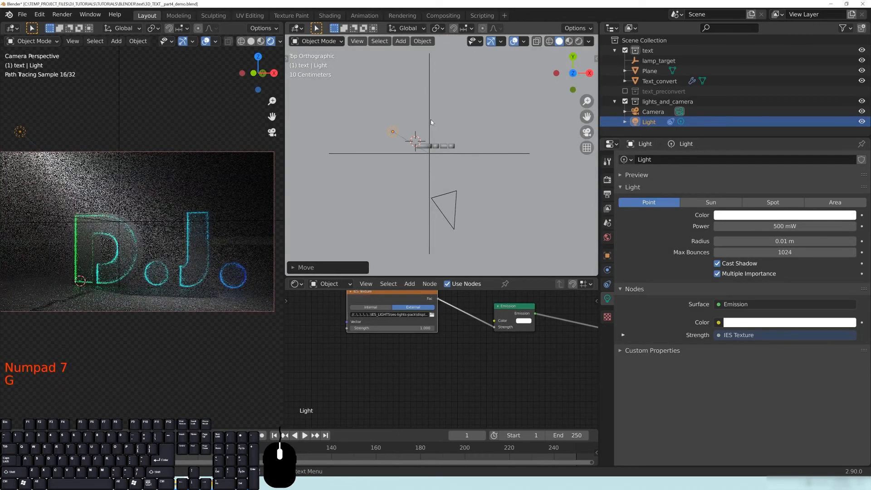
# Move the lamp_target empty to a new spot and hide the camera-view overlays.
pyautogui.click(431, 119)
pyautogui.press('g')
pyautogui.rightClick(431, 119)
pyautogui.click(430, 120)
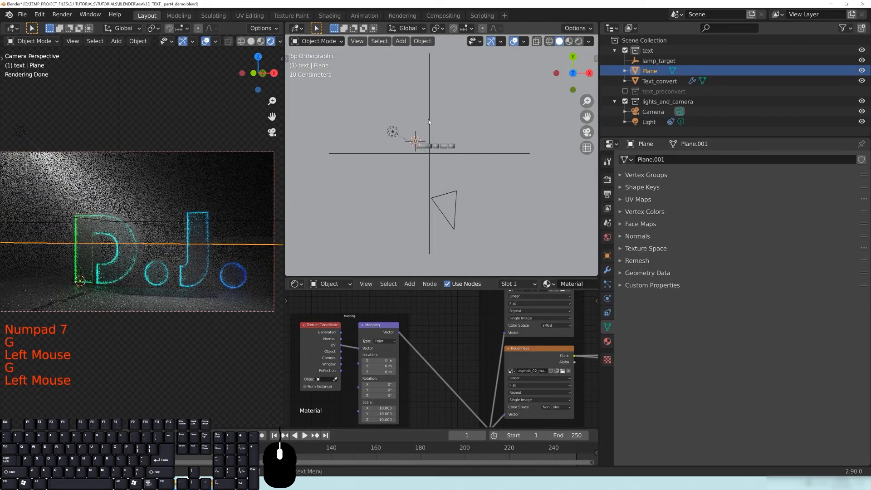
pyautogui.click(447, 152)
pyautogui.click(447, 152)
pyautogui.press('g')
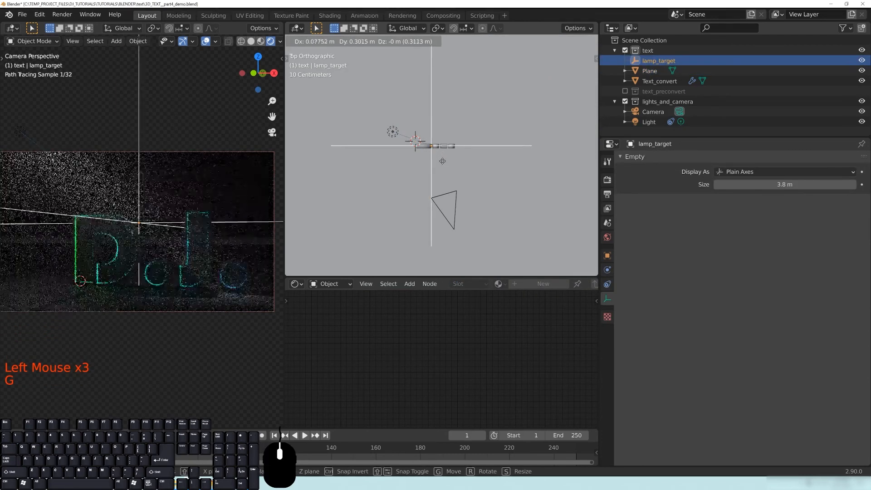
pyautogui.click(440, 162)
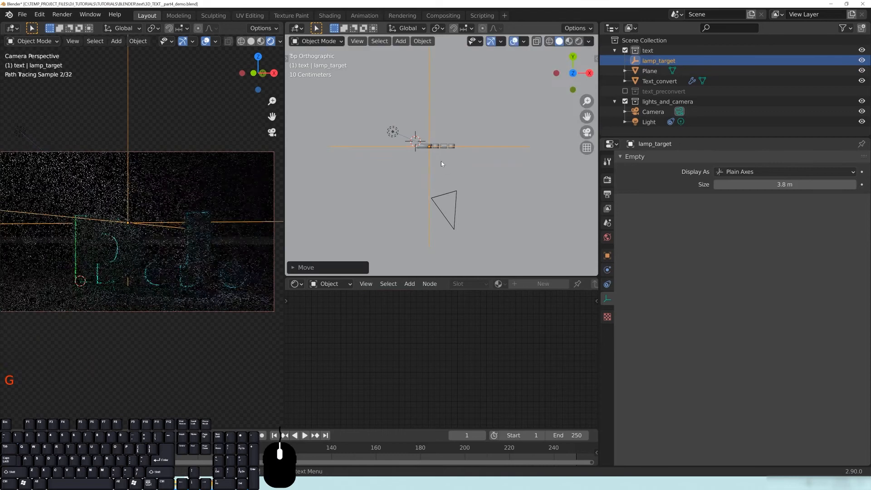
pyautogui.click(205, 41)
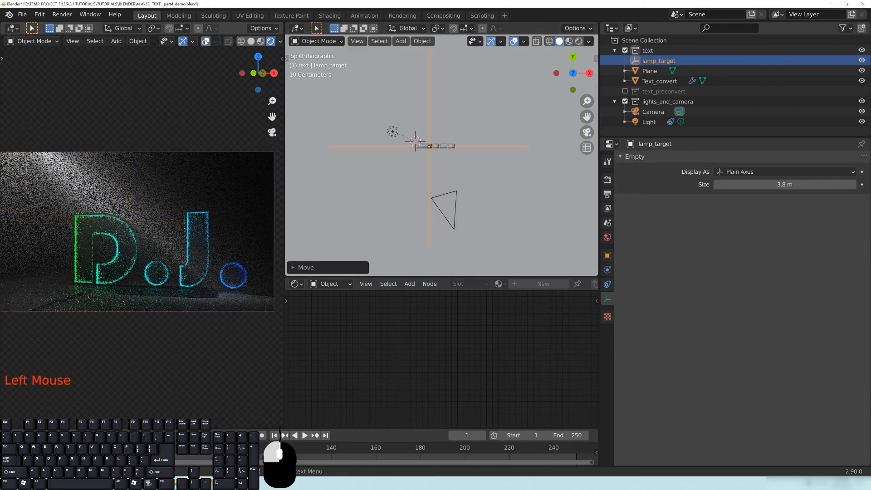
# Select the light in top view and duplicate it as Light.001.
pyautogui.click(393, 132)
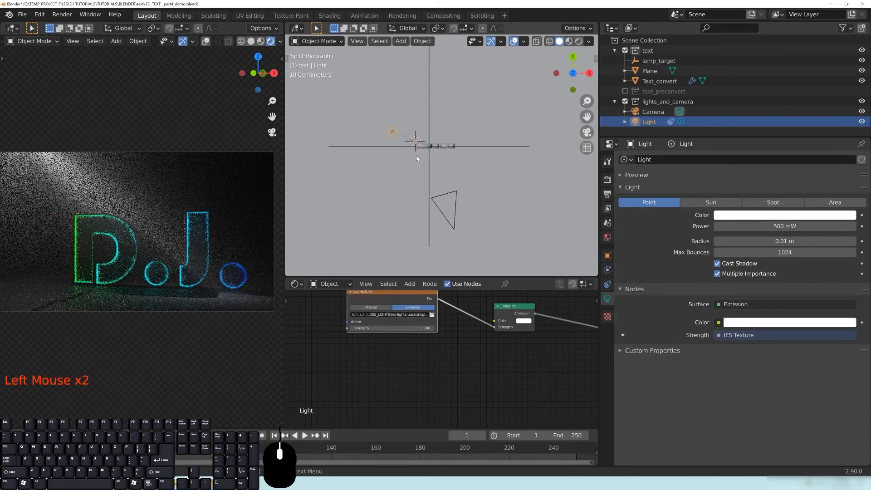
pyautogui.scroll(2, 422, 191)
pyautogui.keyDown('shift'); pyautogui.moveTo(410, 156); pyautogui.dragTo(442, 182, button='middle'); pyautogui.keyUp('shift')
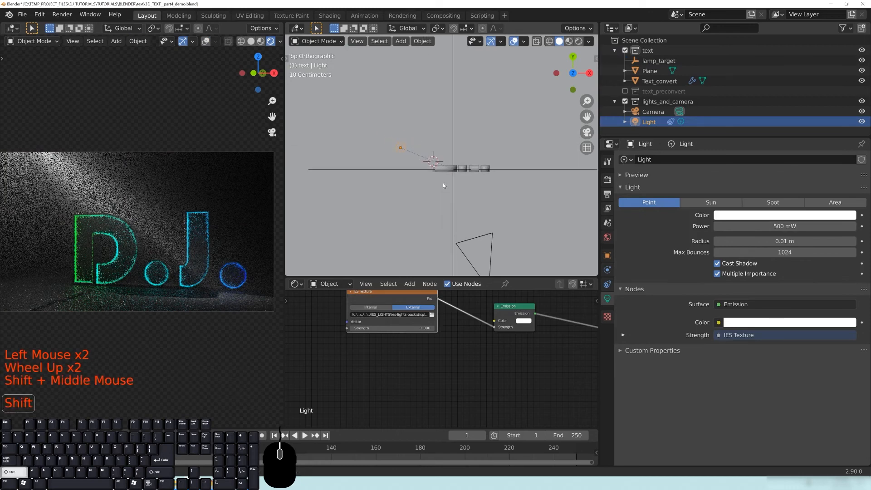
pyautogui.hotkey('shift', 'd')
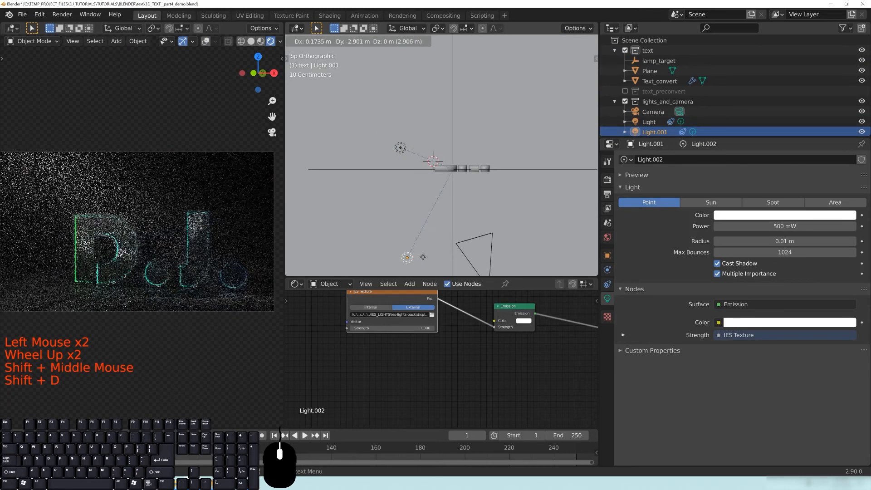
# Place the duplicated Light.001 below the text at a lowered position.
pyautogui.click(424, 257)
pyautogui.moveTo(498, 237); pyautogui.dragTo(445, 140, button='middle')
pyautogui.scroll(-4, 449, 154)
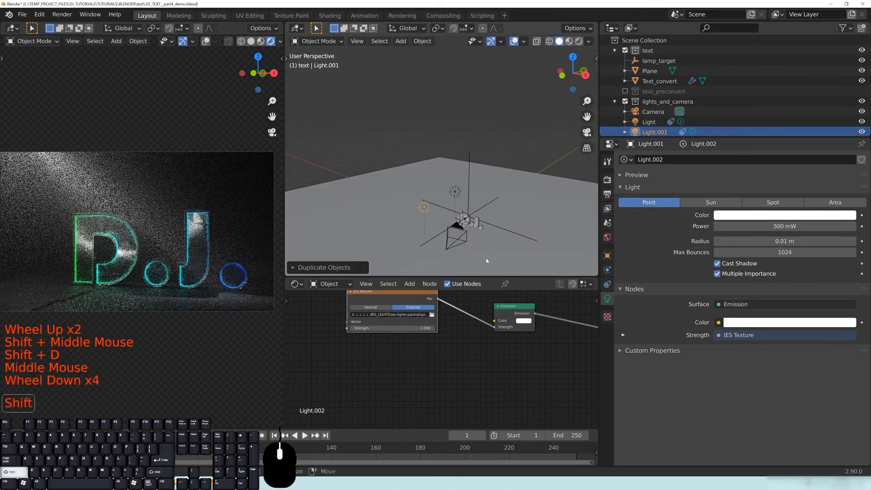
pyautogui.keyDown('shift'); pyautogui.moveTo(486, 259); pyautogui.dragTo(438, 164, button='middle'); pyautogui.keyUp('shift')
pyautogui.press('g')
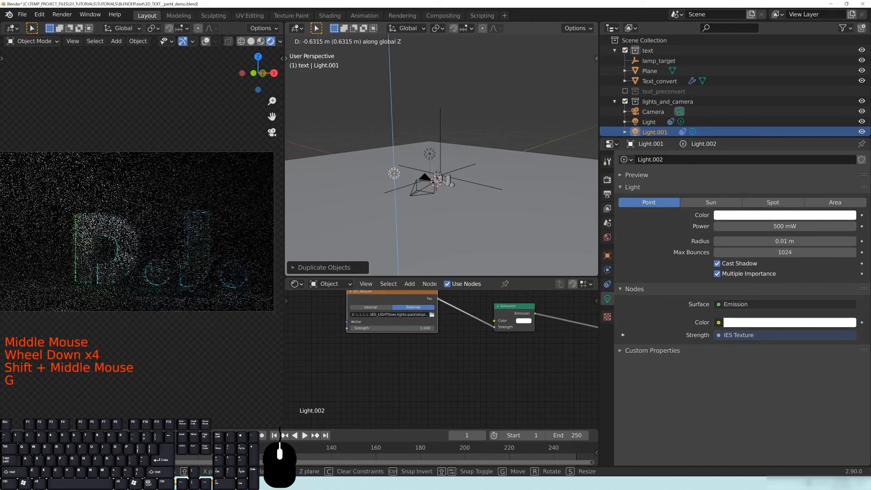
pyautogui.click(439, 173)
# Load cylinder-wide.ies into Light.001's IES Texture node.
pyautogui.moveTo(432, 314); pyautogui.dragTo(463, 342, button='middle')
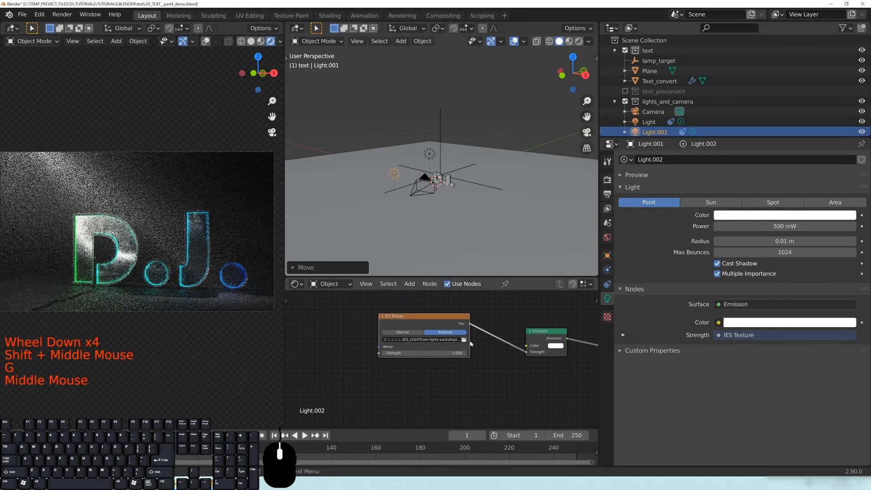
pyautogui.click(464, 342)
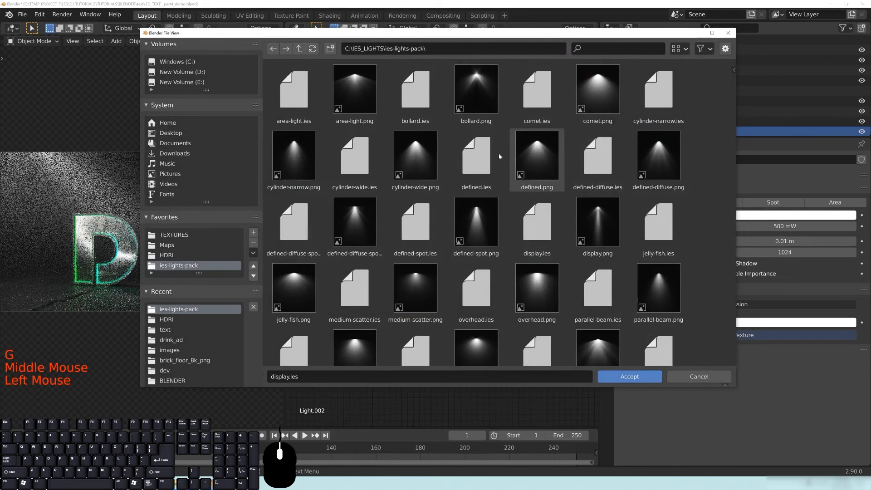
pyautogui.doubleClick(358, 154)
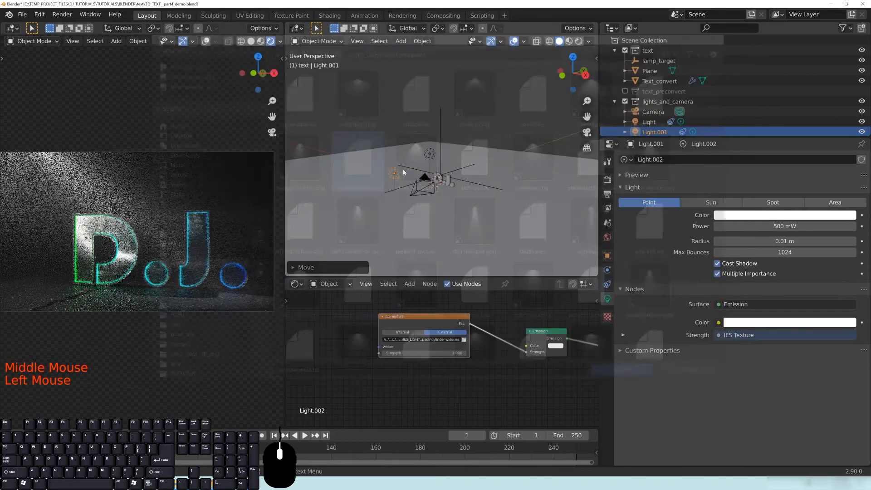
pyautogui.moveTo(463, 179); pyautogui.dragTo(458, 154, button='middle')
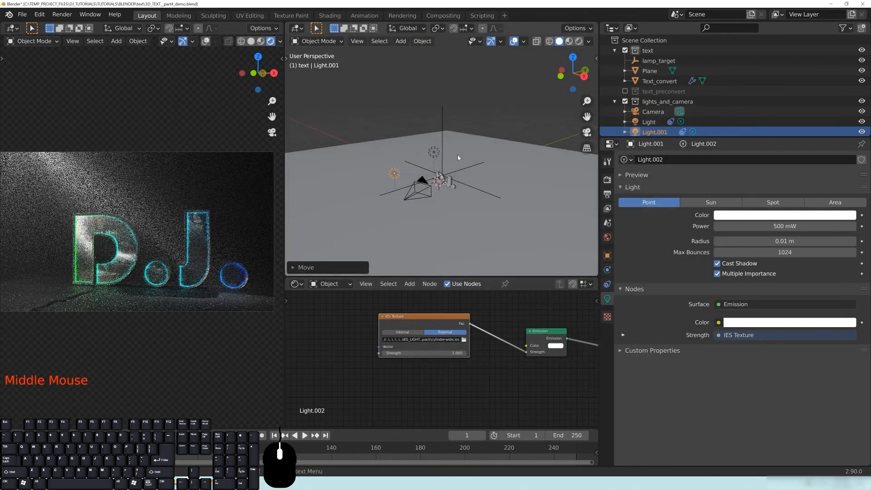
pyautogui.click(463, 340)
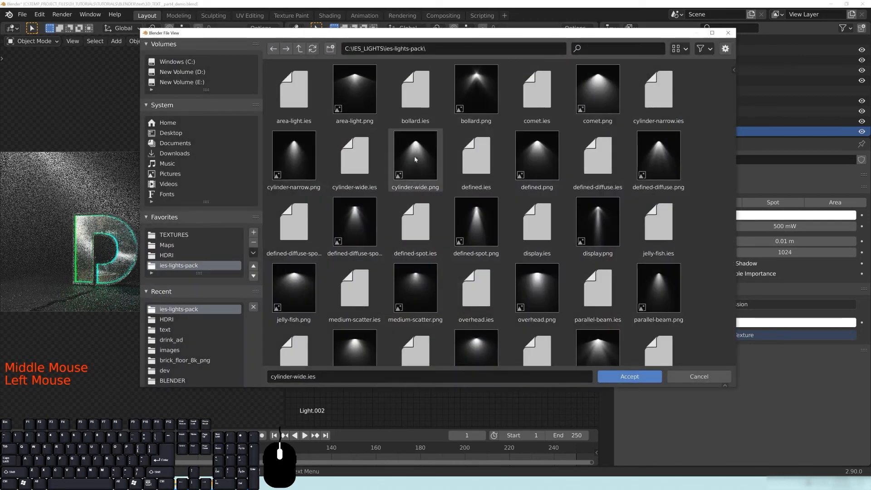
pyautogui.doubleClick(355, 152)
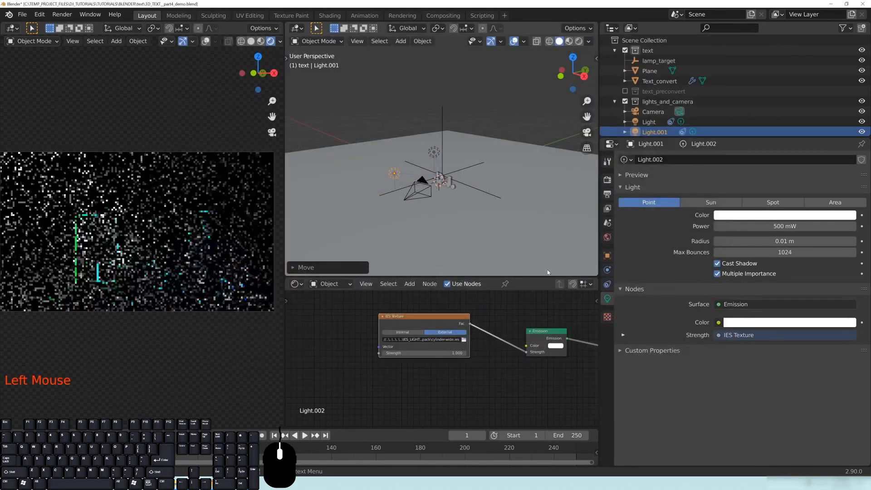
# Set Light.001's power to 2.5 W, after briefly trying 5 W.
pyautogui.click(757, 226)
pyautogui.write('5')
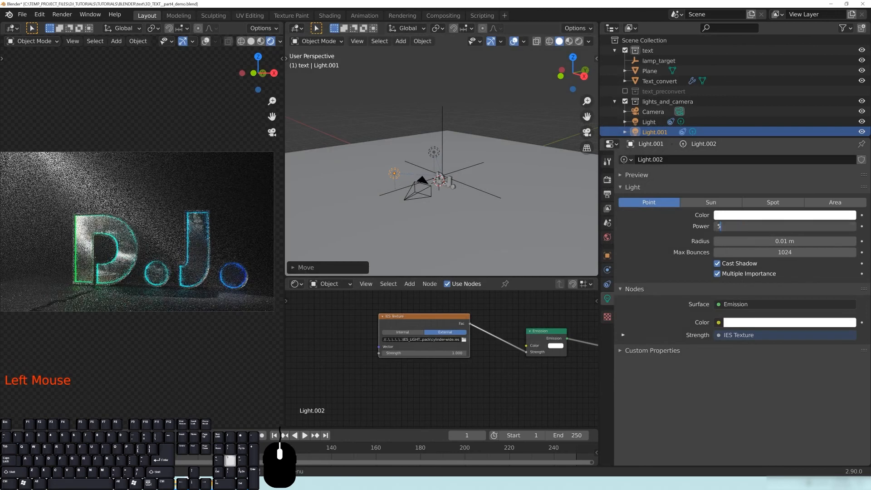
pyautogui.press('Return')
pyautogui.doubleClick(761, 226)
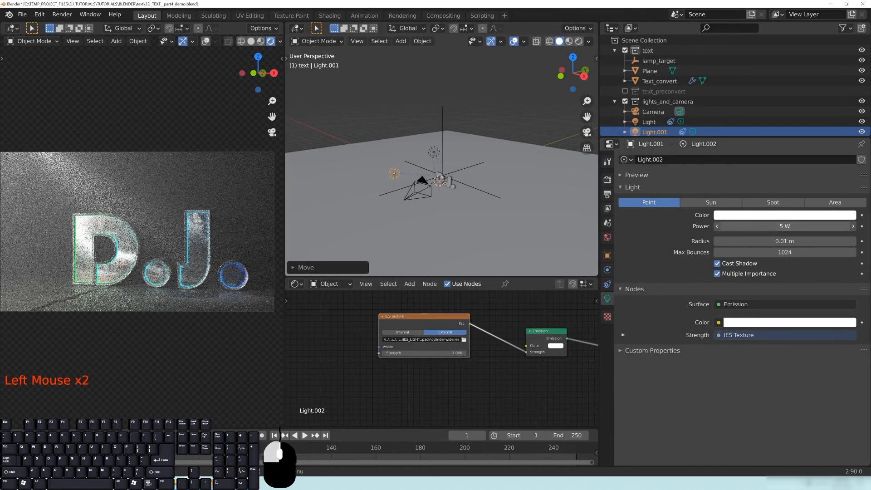
pyautogui.write('2.')
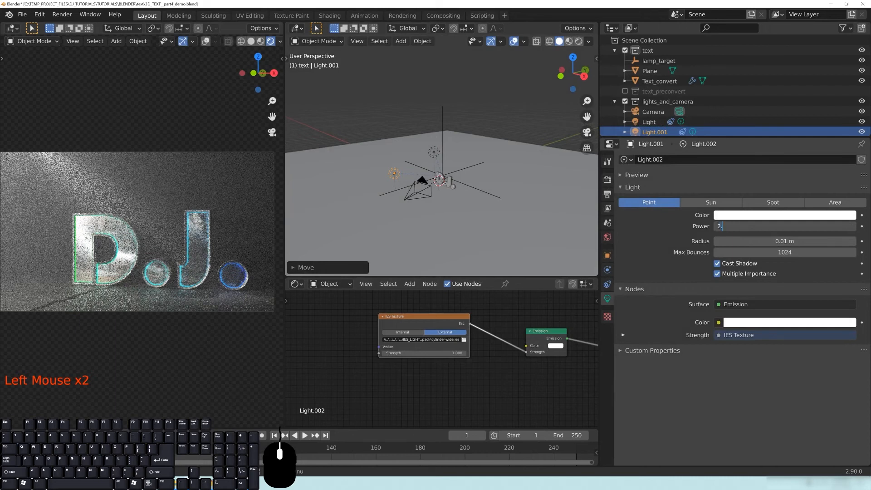
pyautogui.write('5')
pyautogui.press('Return')
# Lower Light.001 slightly along Z, then duplicate it in top view as Light.002.
pyautogui.moveTo(465, 192); pyautogui.dragTo(445, 177, button='middle')
pyautogui.press('g')
pyautogui.press('z')
pyautogui.click(422, 182)
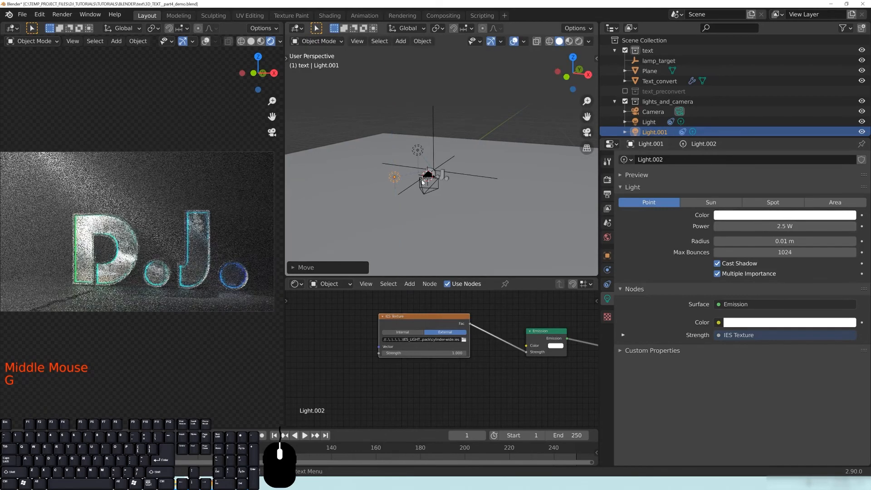
pyautogui.press('KP_7')
pyautogui.hotkey('shift', 'd')
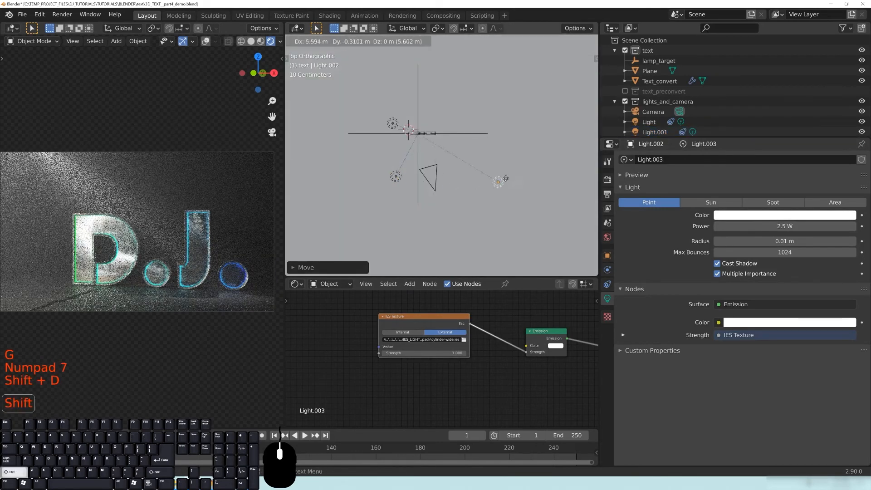
# Place Light.002 and raise it vertically above the scene.
pyautogui.click(462, 163)
pyautogui.moveTo(463, 164); pyautogui.dragTo(484, 79, button='middle')
pyautogui.moveTo(474, 171); pyautogui.dragTo(474, 174, button='middle')
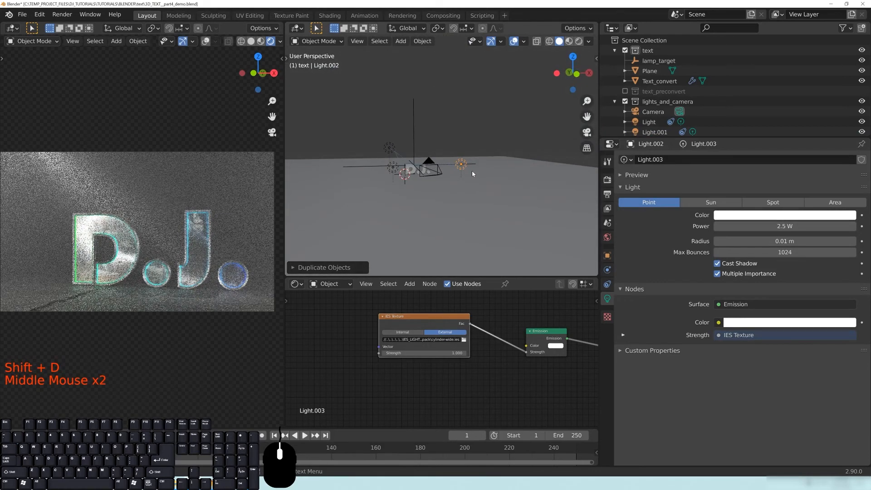
pyautogui.press('g')
pyautogui.press('z')
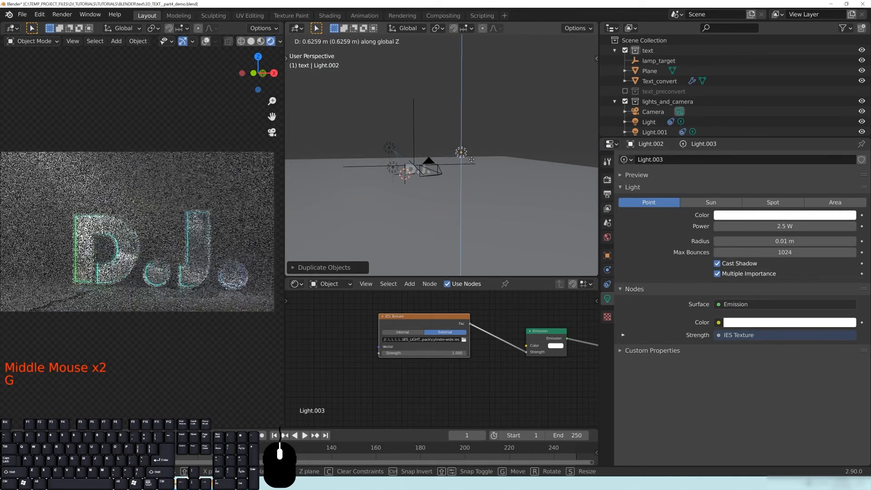
pyautogui.click(472, 160)
# Reposition Light.001, then bring Light.002 slightly lower.
pyautogui.click(393, 167)
pyautogui.press('g')
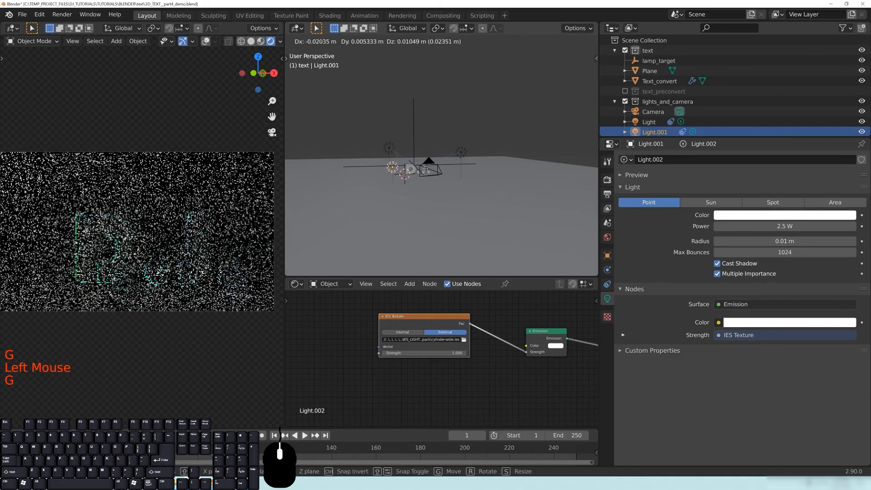
pyautogui.click(426, 165)
pyautogui.click(461, 152)
pyautogui.press('g')
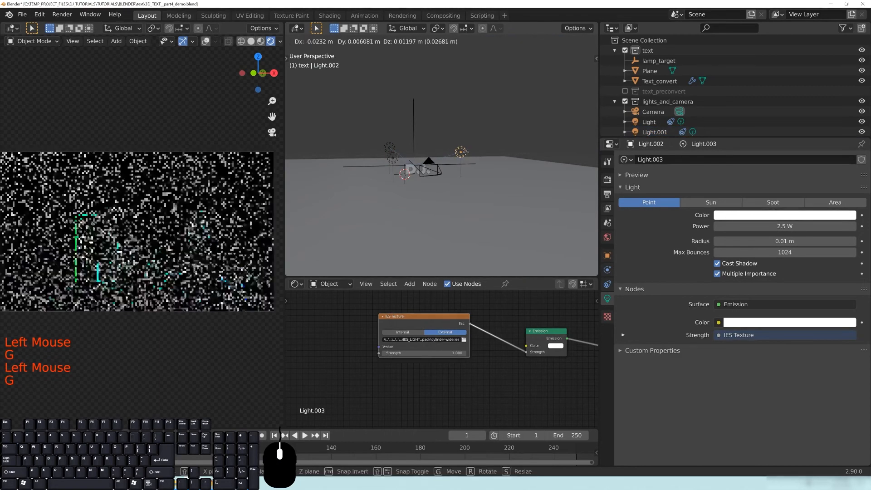
pyautogui.click(463, 159)
# Dim Light.002 to 1 W and reselect the original Light in top view.
pyautogui.moveTo(527, 332); pyautogui.dragTo(520, 334, button='middle')
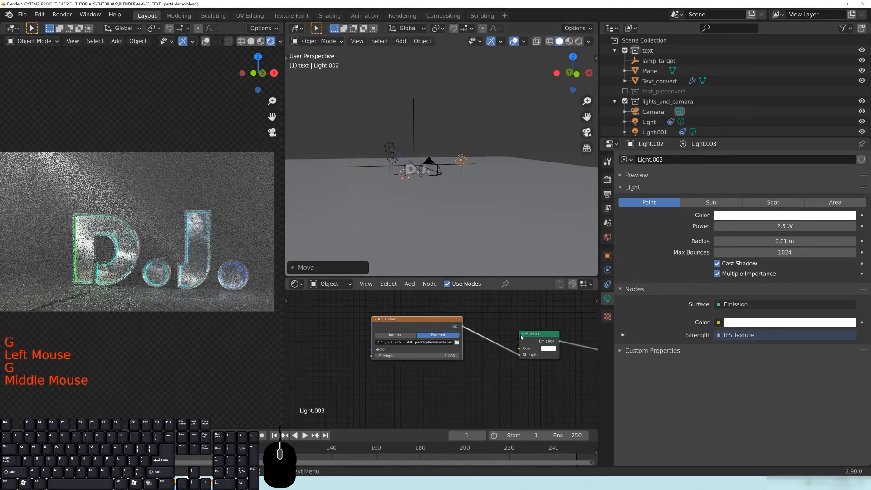
pyautogui.click(732, 226)
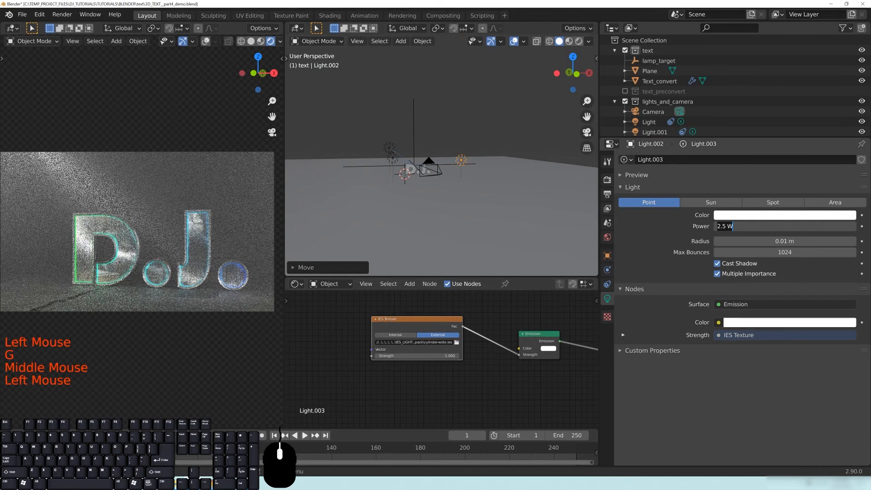
pyautogui.write('1.0')
pyautogui.press('Return')
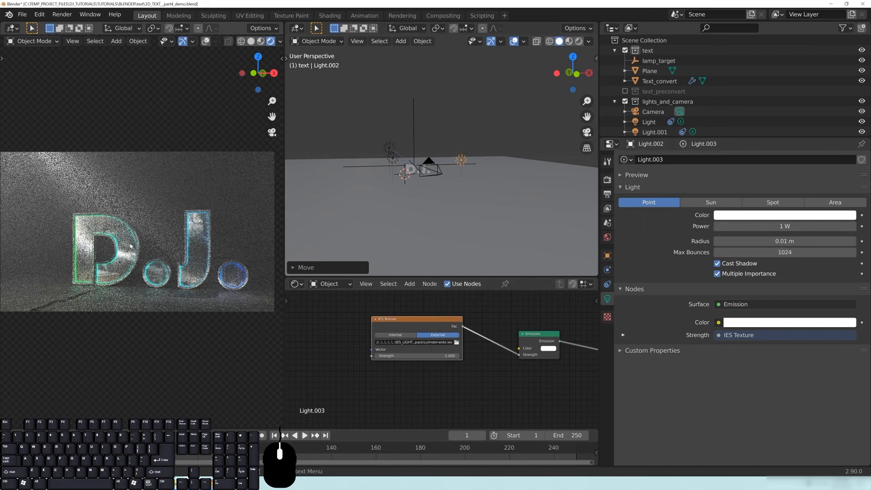
pyautogui.moveTo(393, 148); pyautogui.dragTo(393, 147, button='middle')
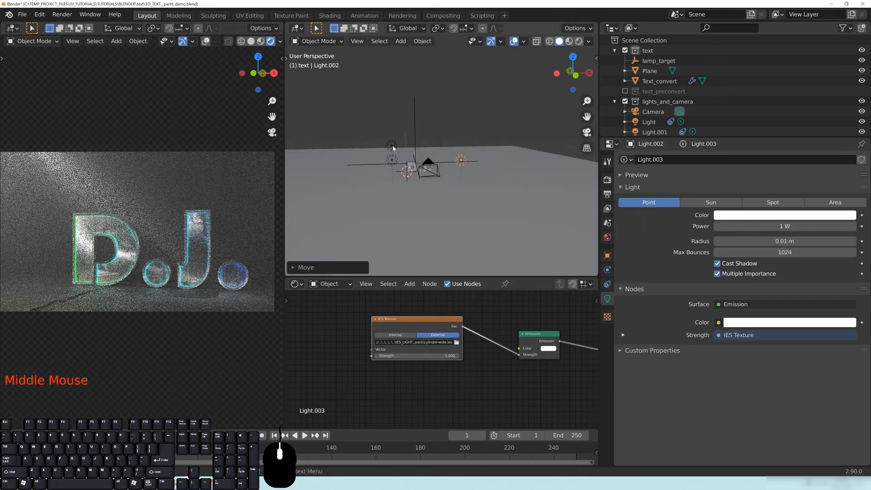
pyautogui.click(392, 146)
pyautogui.press('KP_7')
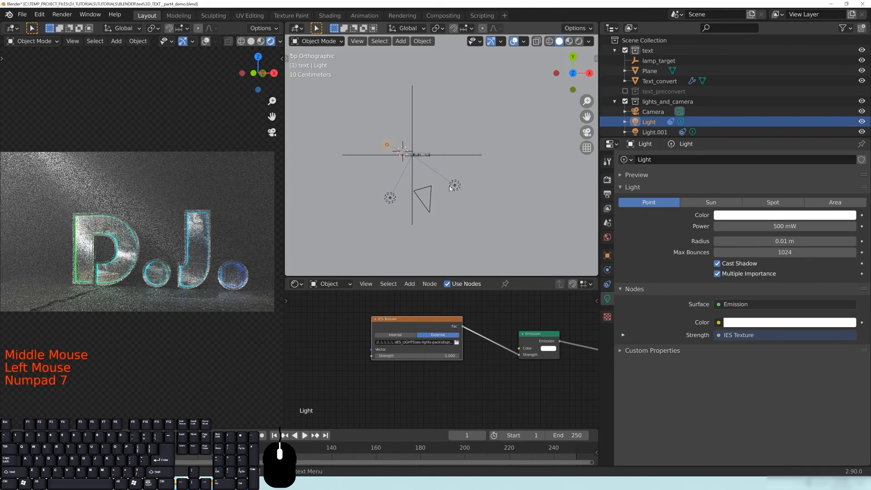
# Set Light.001's radius to 0.5 m.
pyautogui.click(391, 198)
pyautogui.doubleClick(735, 241)
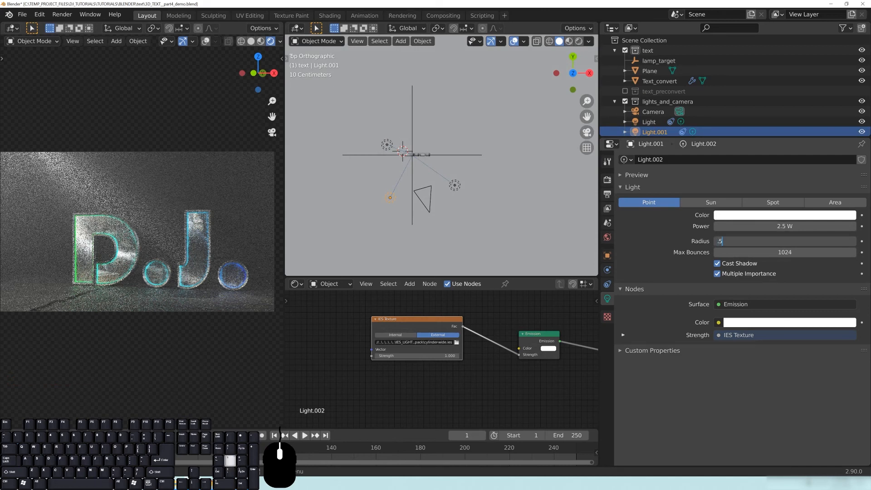
pyautogui.press('Return')
pyautogui.click(649, 122)
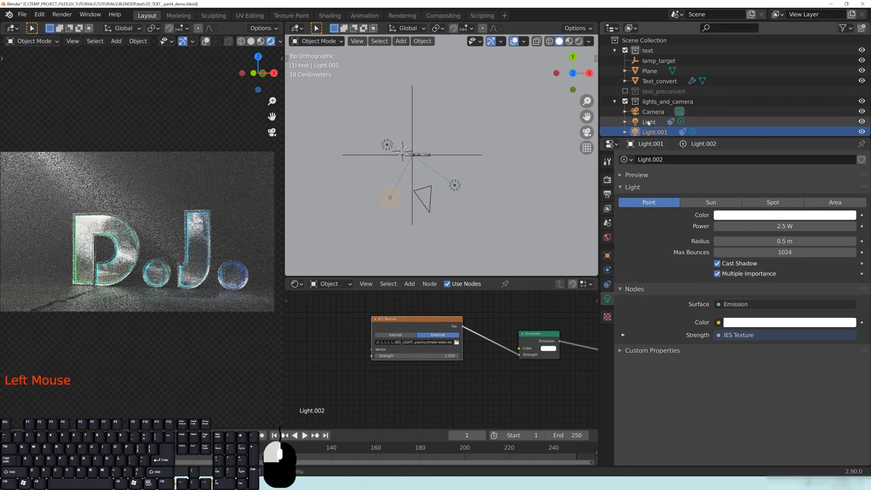
# Raise Light.002's radius from 0.01 m to 1 m, then orbit and zoom the render view.
pyautogui.click(454, 186)
pyautogui.click(764, 239)
pyautogui.write('.')
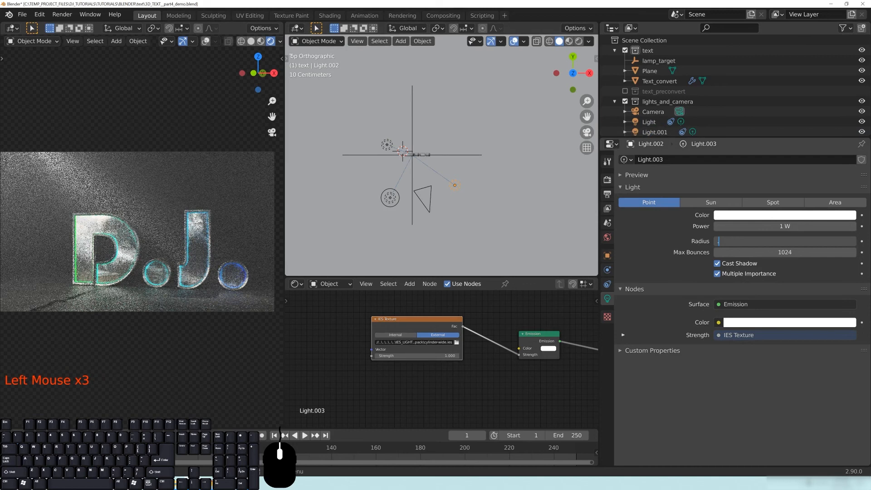
pyautogui.write('1')
pyautogui.press('Return')
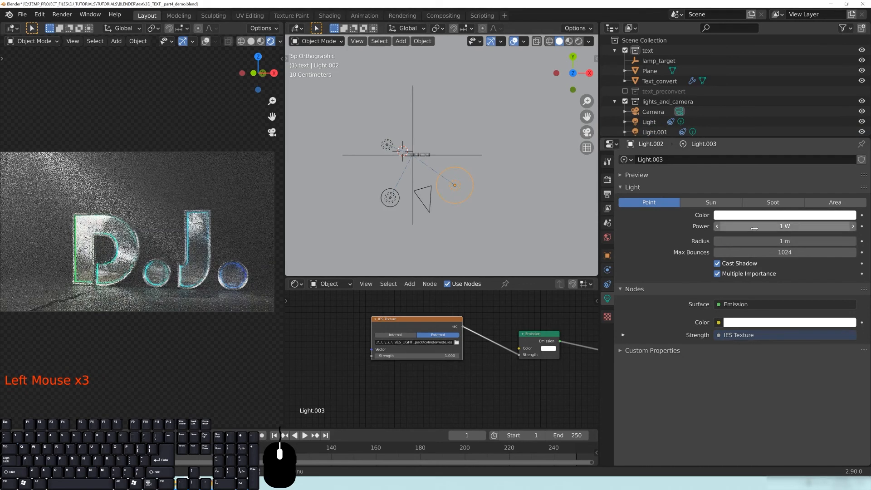
pyautogui.moveTo(422, 204); pyautogui.dragTo(486, 137, button='middle')
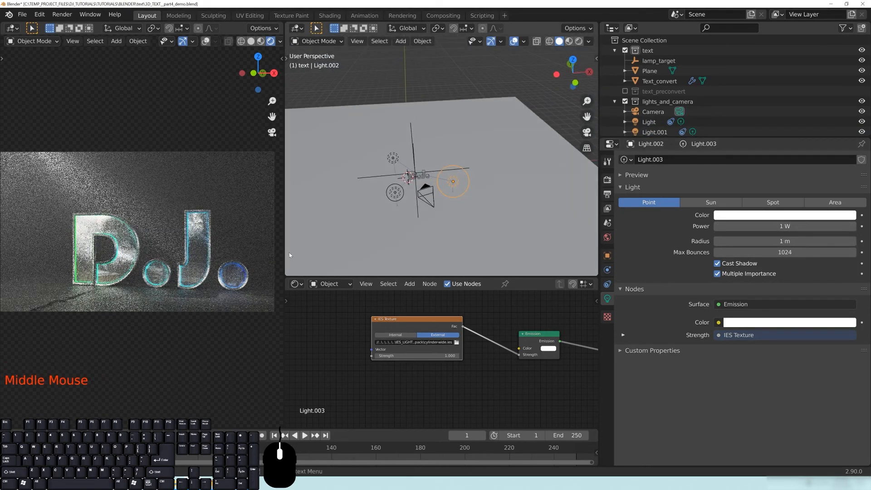
pyautogui.moveTo(423, 212); pyautogui.dragTo(386, 203, button='middle')
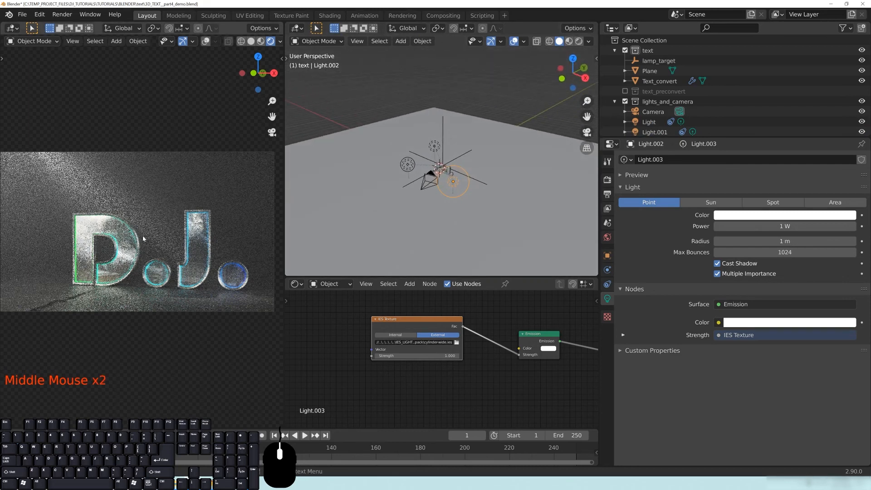
pyautogui.scroll(-1, 143, 238)
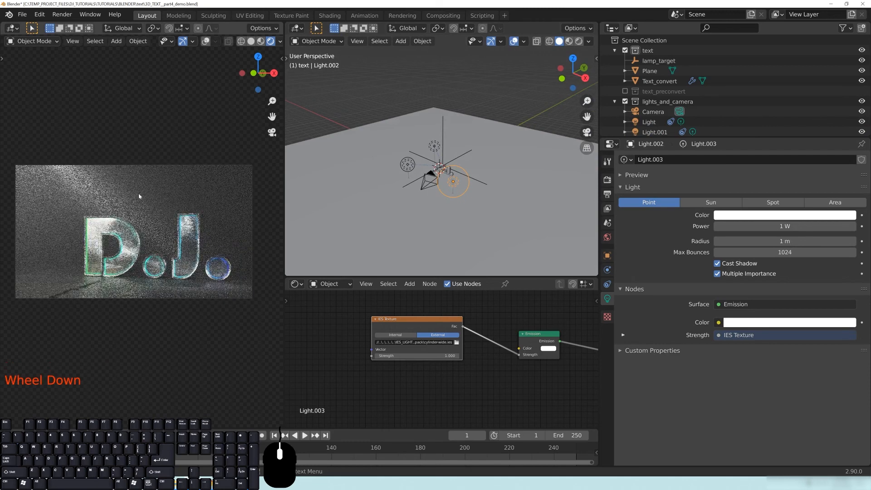
# Move the lamp_target empty to a new spot in the top orthographic view.
pyautogui.click(444, 143)
pyautogui.click(443, 135)
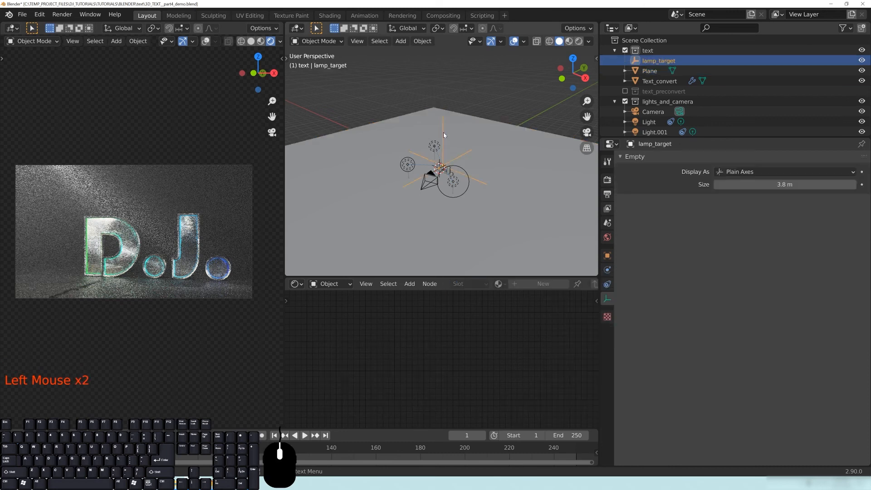
pyautogui.press('KP_7')
pyautogui.press('g')
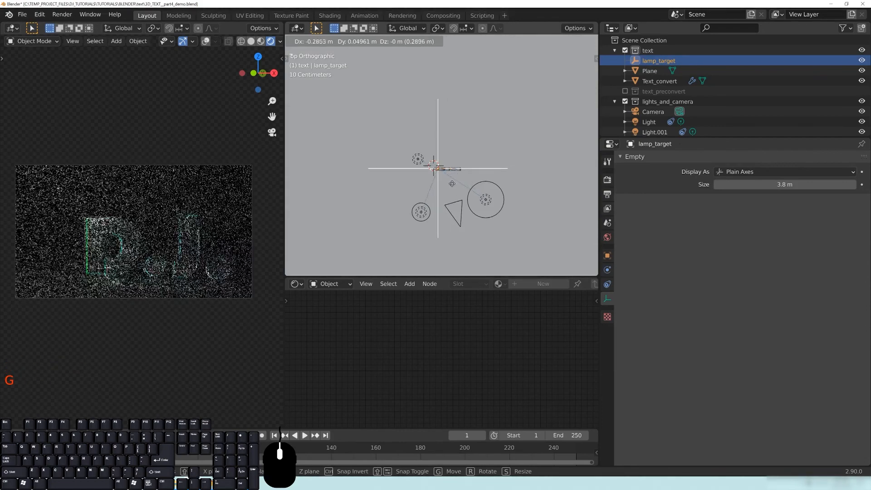
pyautogui.click(453, 185)
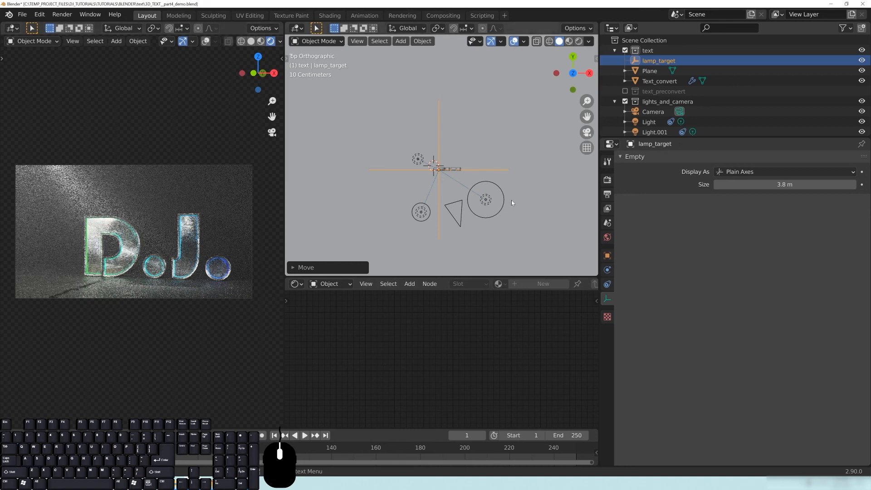
# Switch the Shader Editor's data source from Object to World.
pyautogui.moveTo(507, 233); pyautogui.dragTo(515, 184, button='middle')
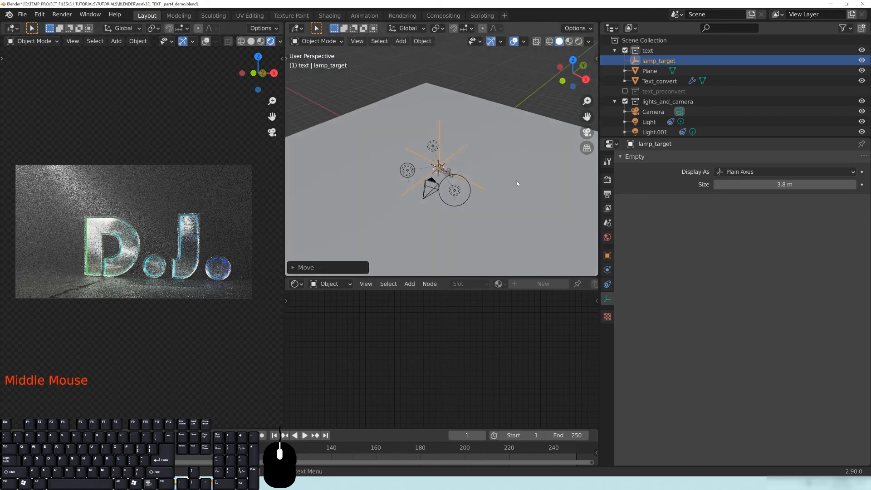
pyautogui.click(341, 288)
pyautogui.click(345, 342)
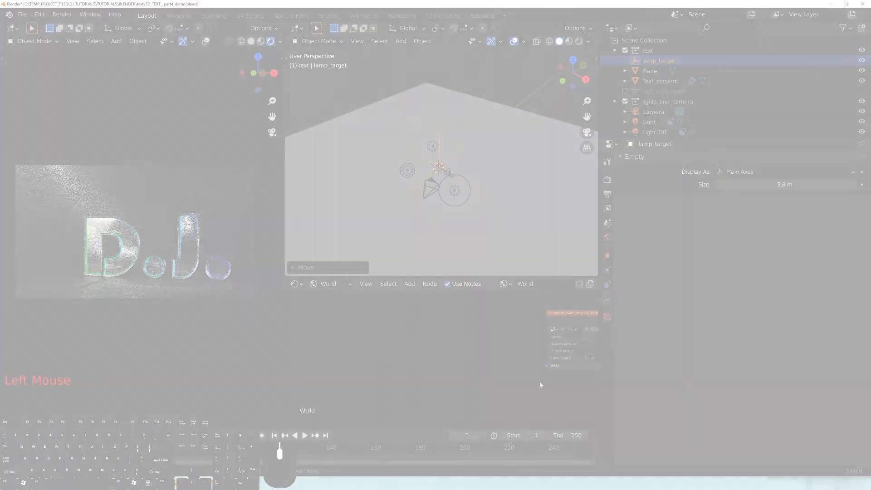